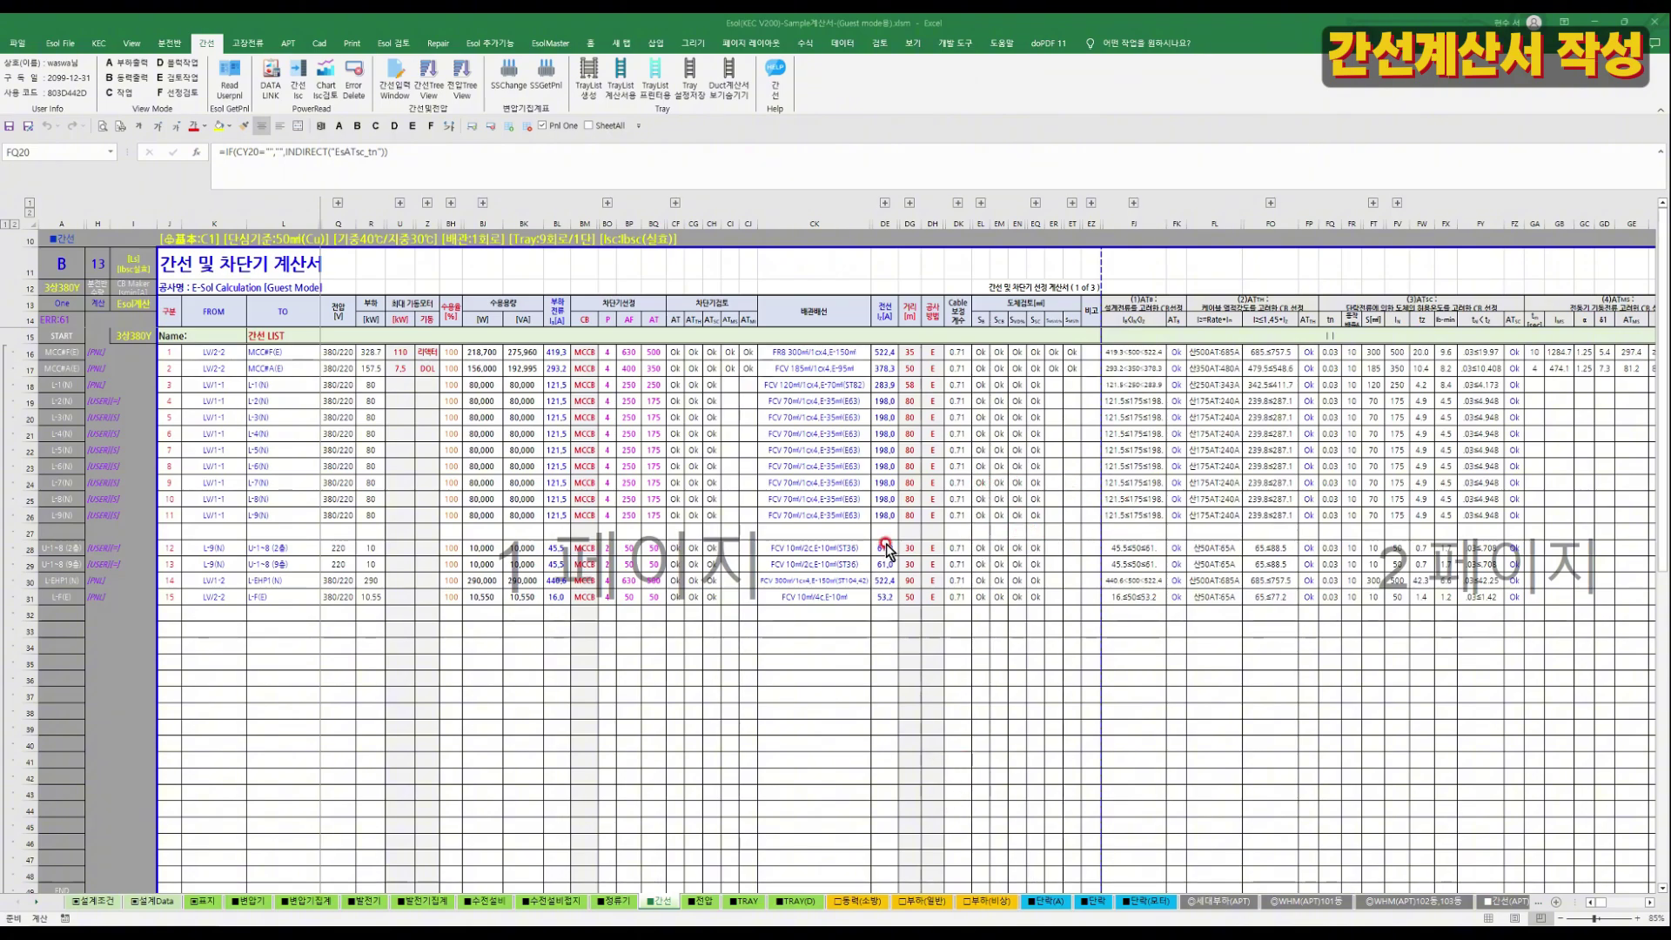
# Examine the MCC#F(E) main feeder row at the end of its block in the 동력(소방) load calculation sheet.
pyautogui.click(858, 902)
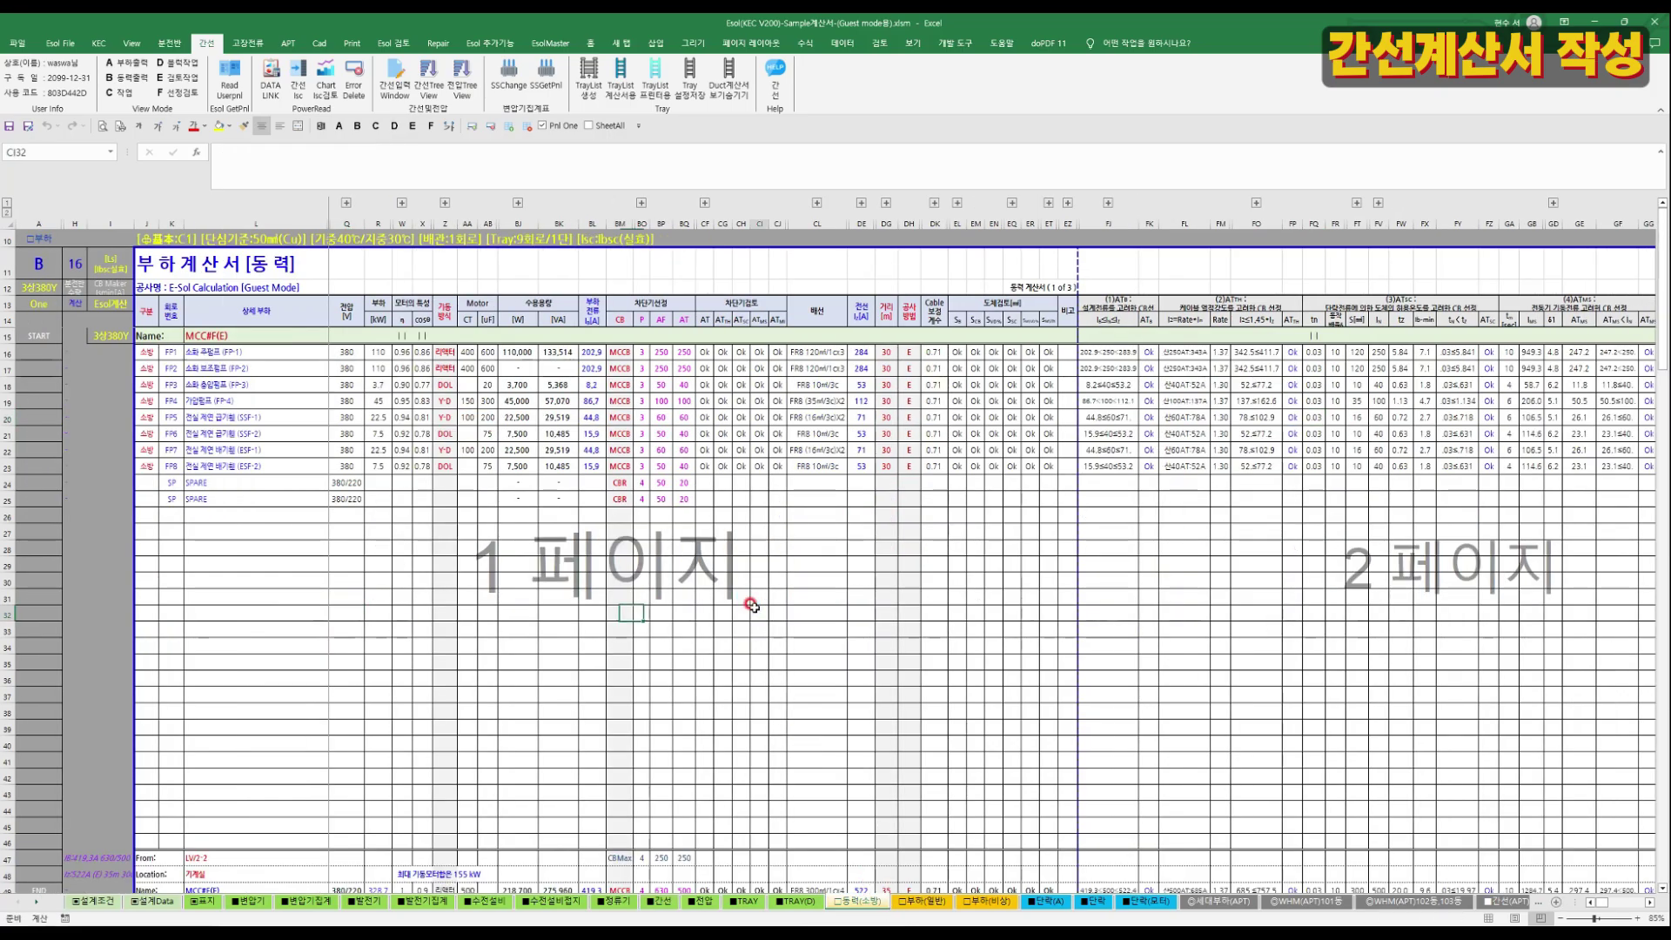
pyautogui.click(751, 605)
pyautogui.scroll(-2, 748, 601)
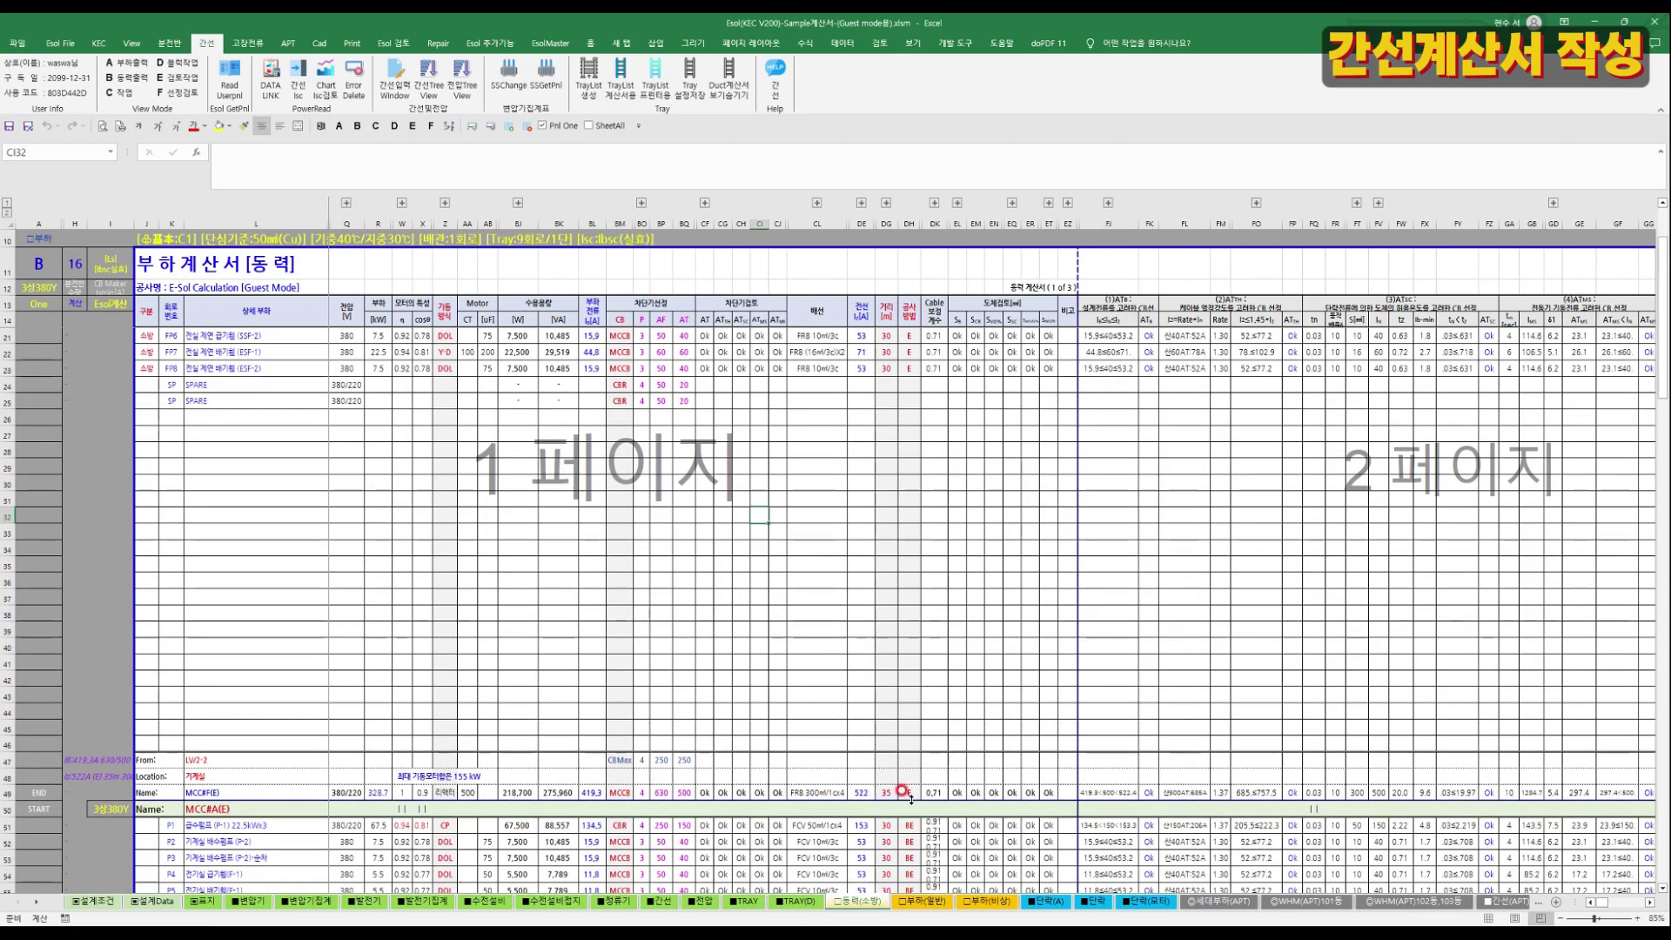
pyautogui.moveTo(954, 790); pyautogui.dragTo(809, 792)
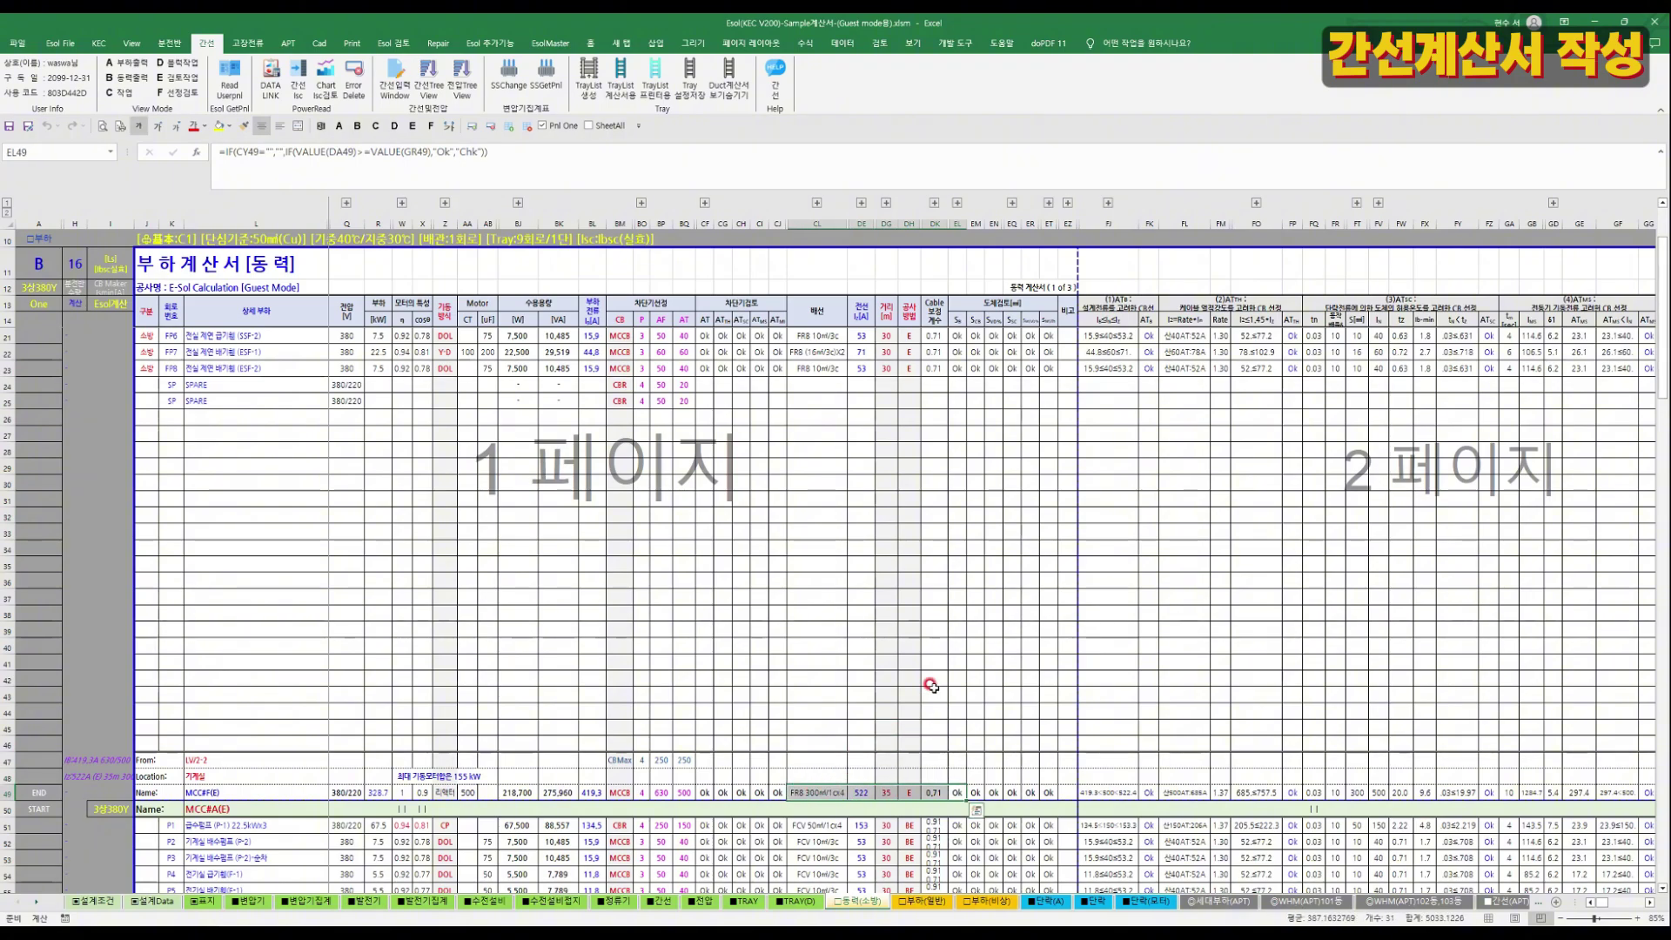
pyautogui.click(931, 689)
pyautogui.scroll(2, 945, 685)
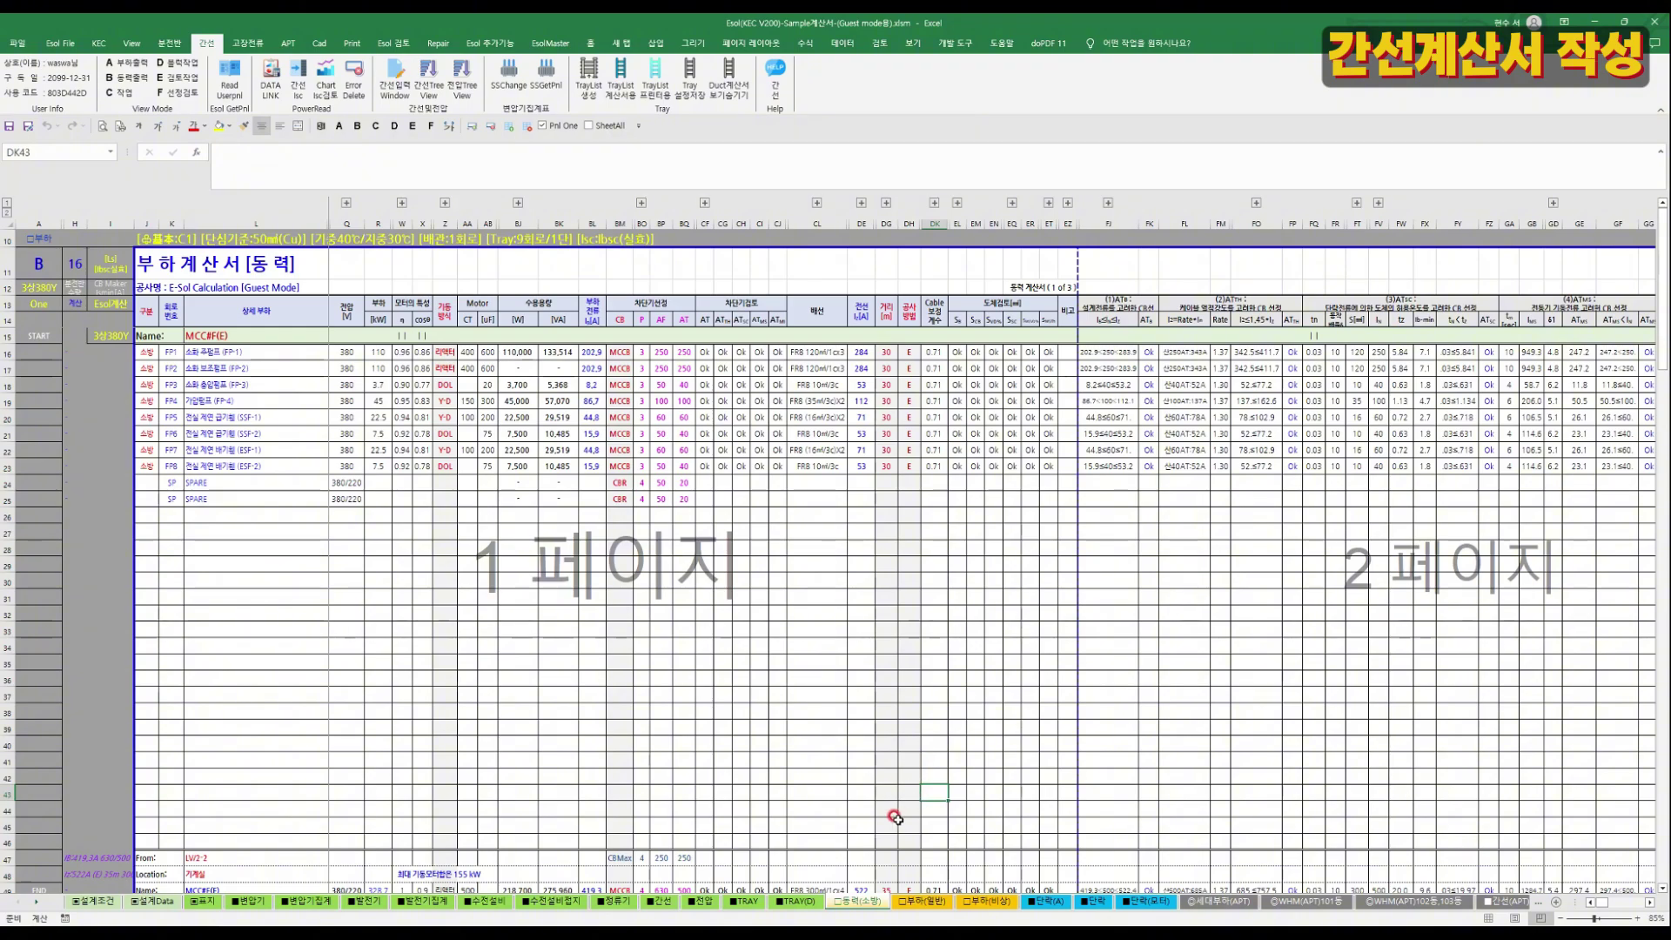
# Return to the 간선 sheet and inspect the panel name, load capacity and breaker formulas in the feeder rows.
pyautogui.click(667, 902)
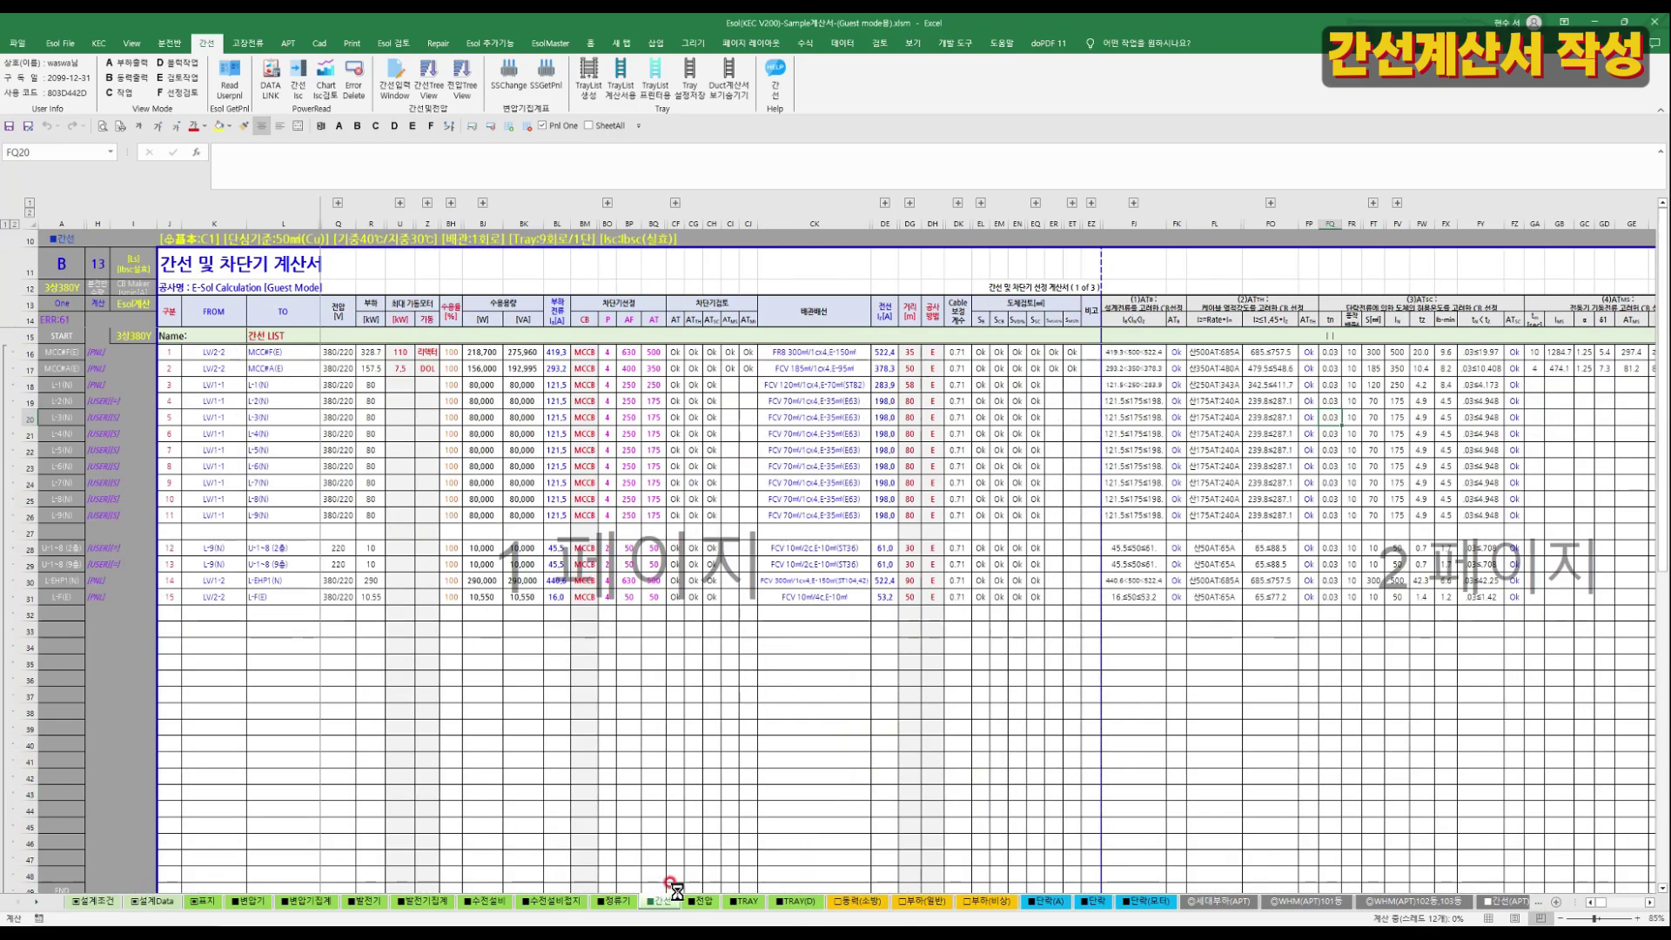
pyautogui.click(714, 706)
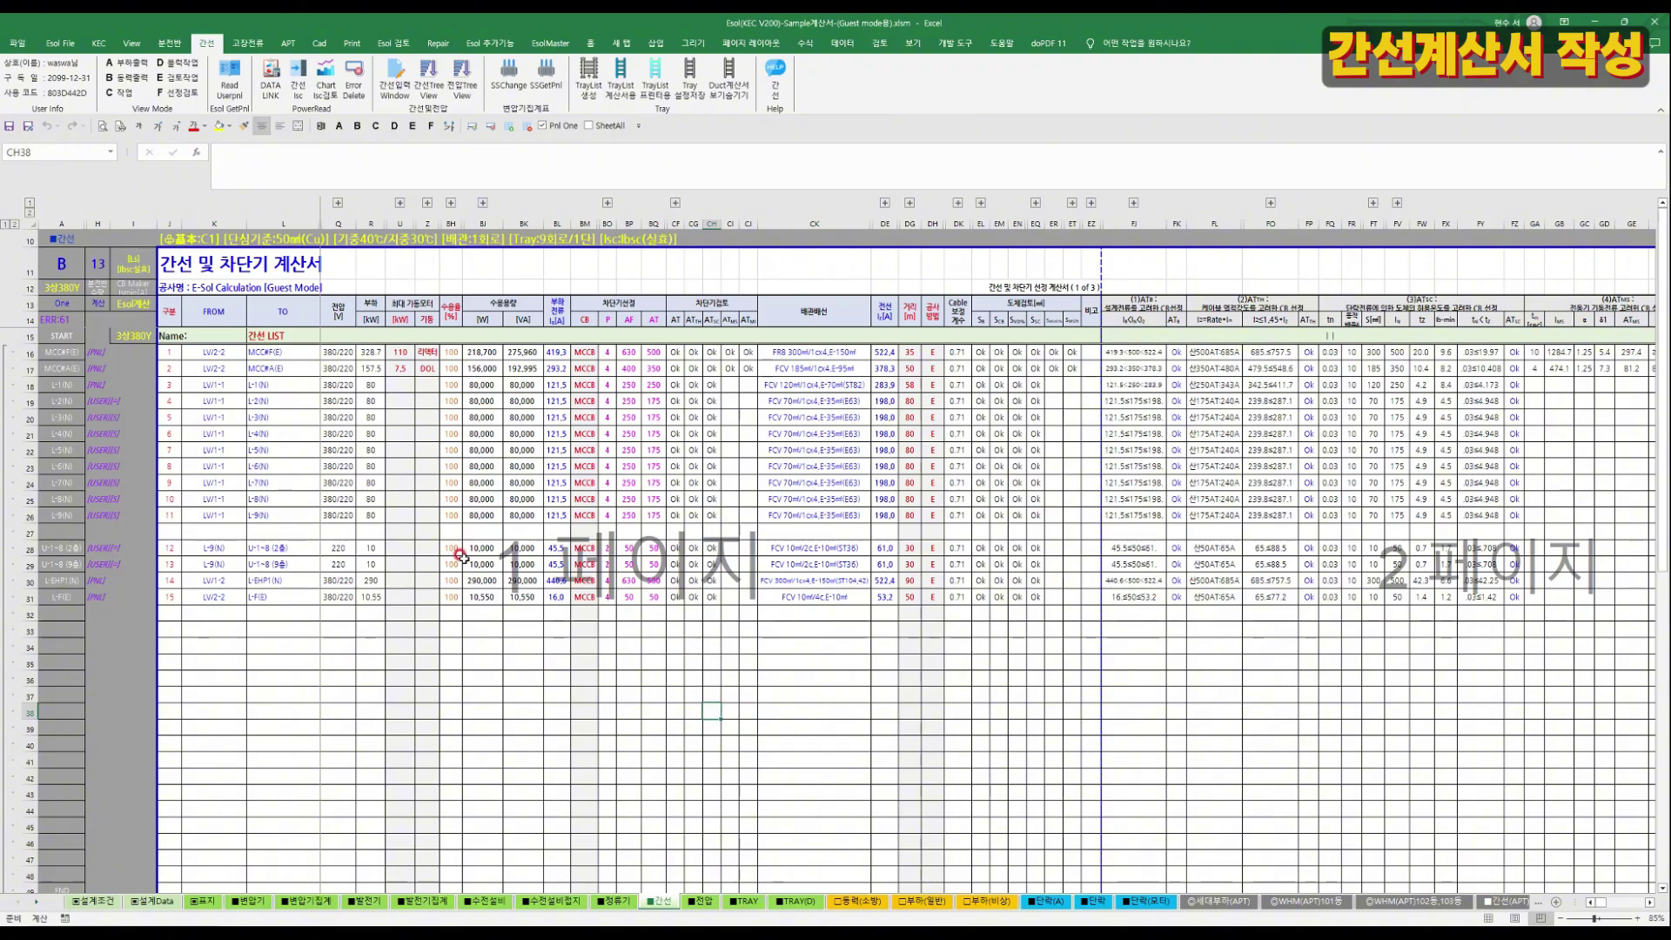
pyautogui.click(283, 433)
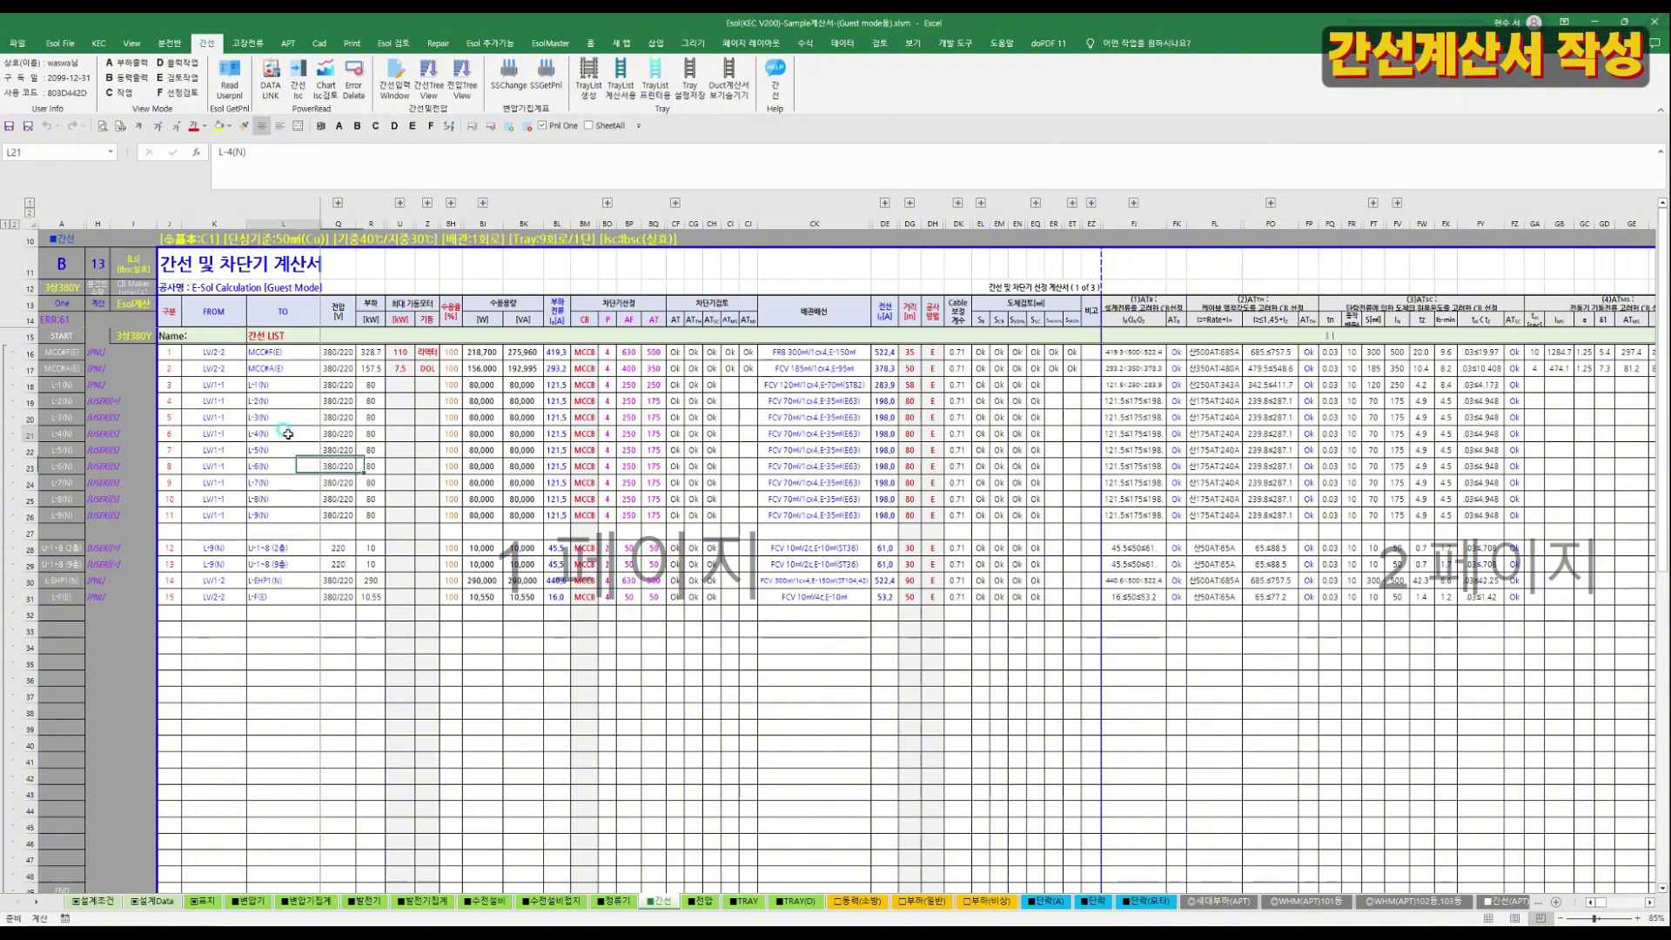
pyautogui.click(515, 434)
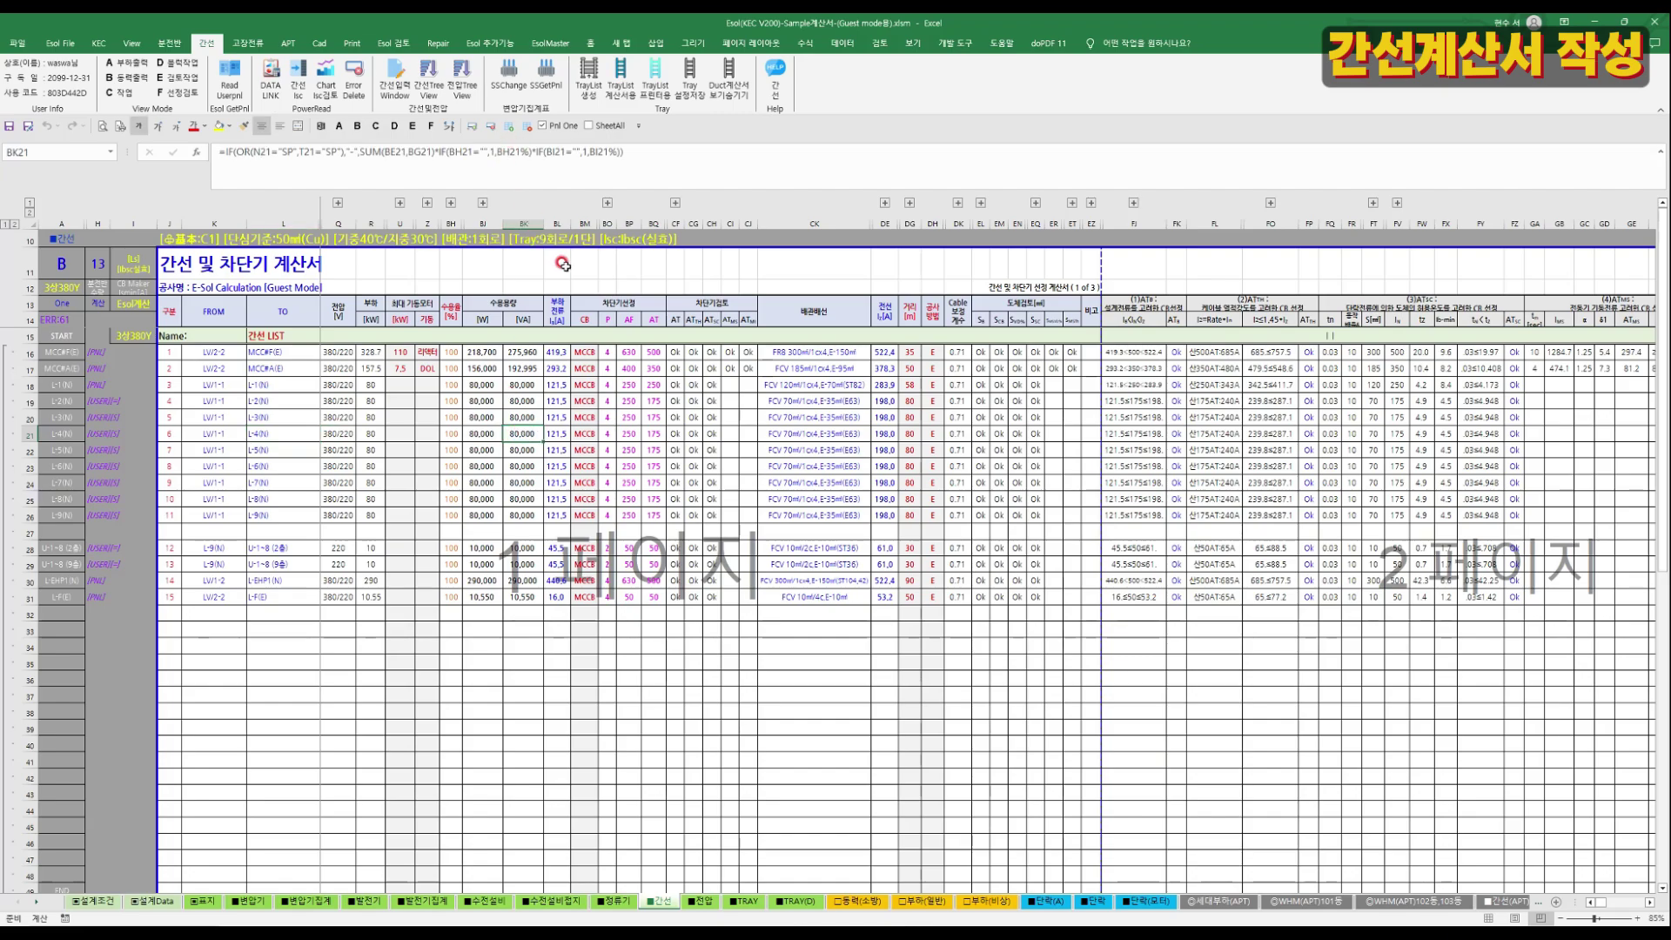
pyautogui.click(552, 383)
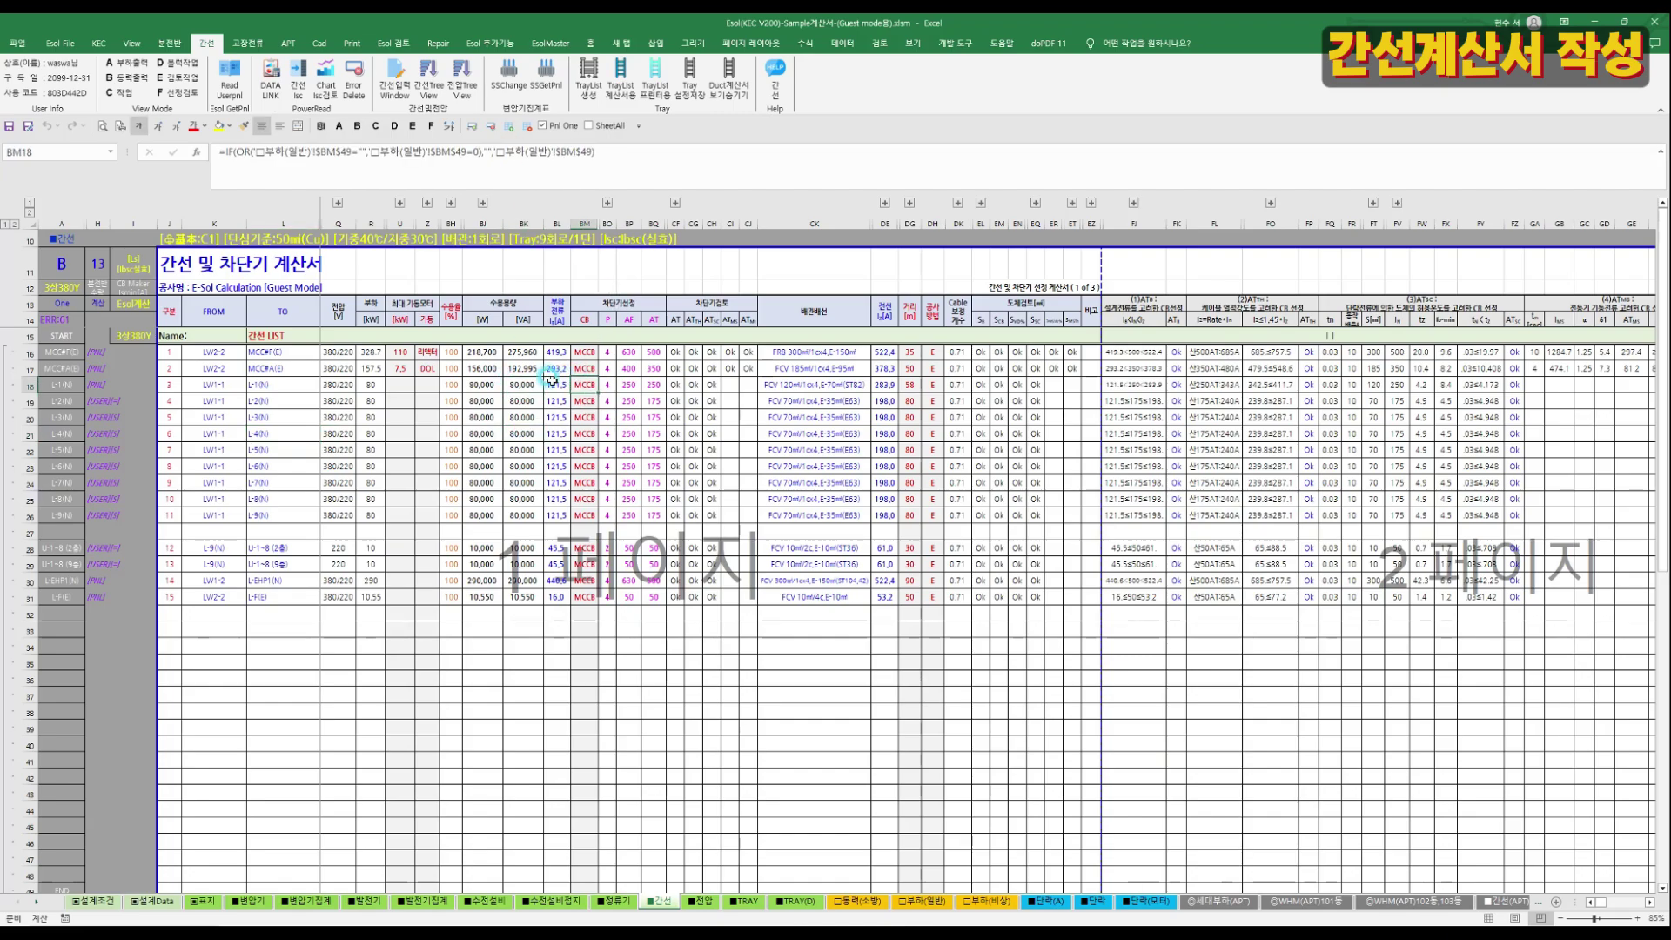
pyautogui.click(658, 384)
pyautogui.click(646, 405)
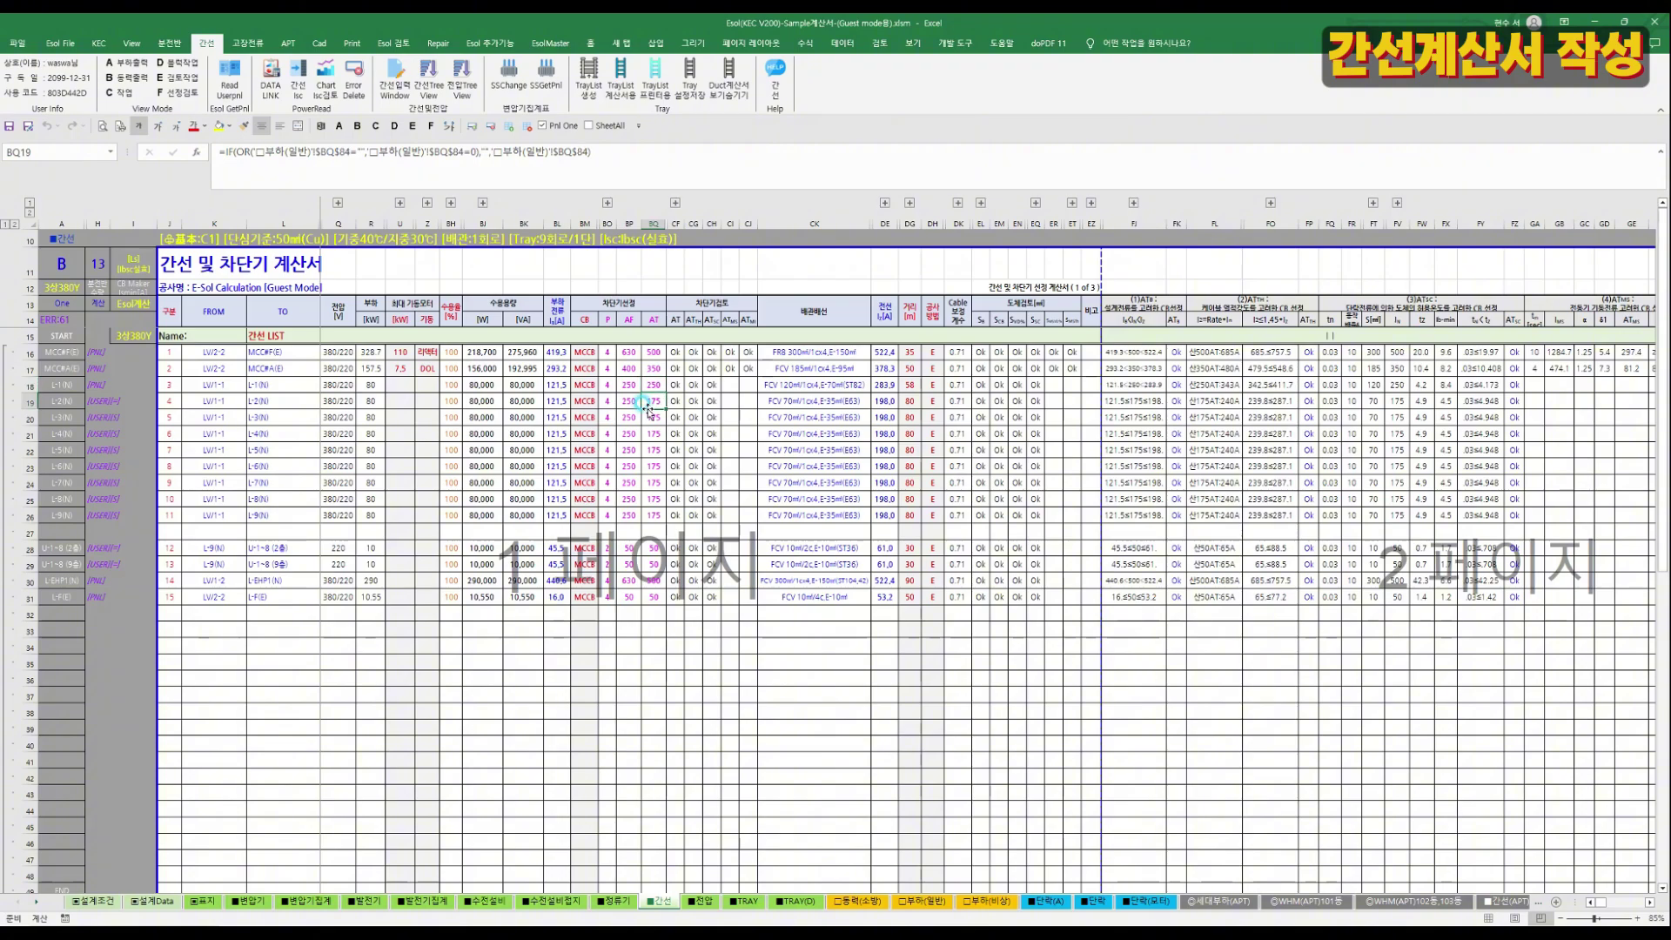
pyautogui.click(648, 420)
# Clear the feeder list contents in rows 16 to 38 of the 간선 sheet.
pyautogui.moveTo(19, 351); pyautogui.dragTo(127, 695)
pyautogui.press('Delete')
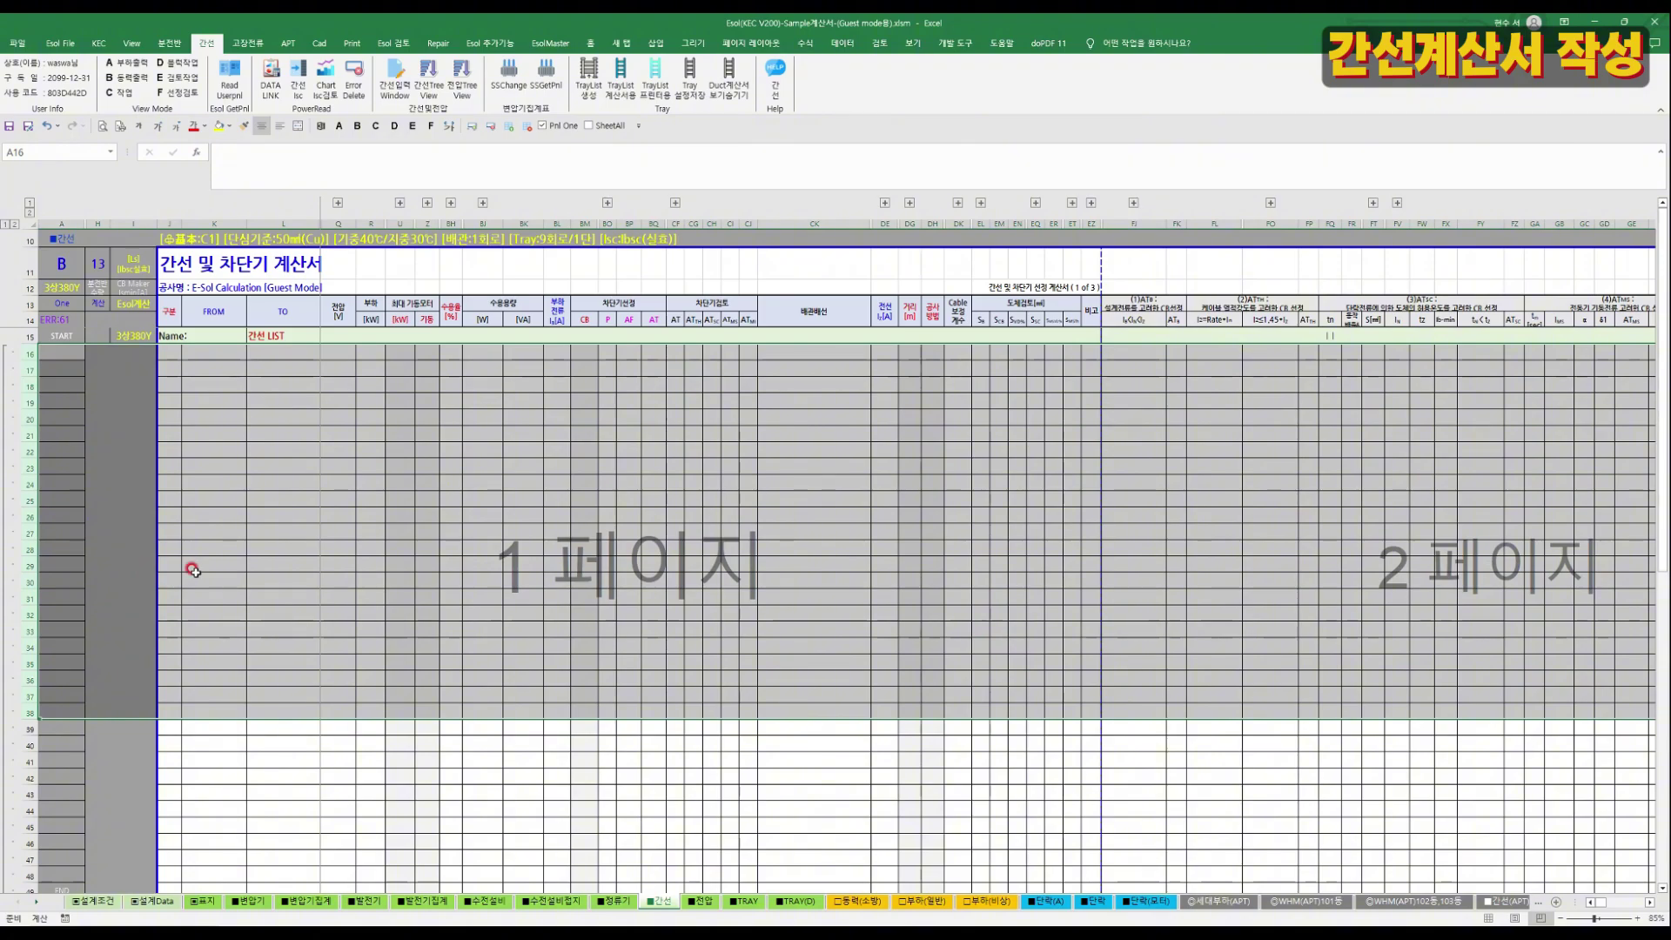
pyautogui.click(280, 355)
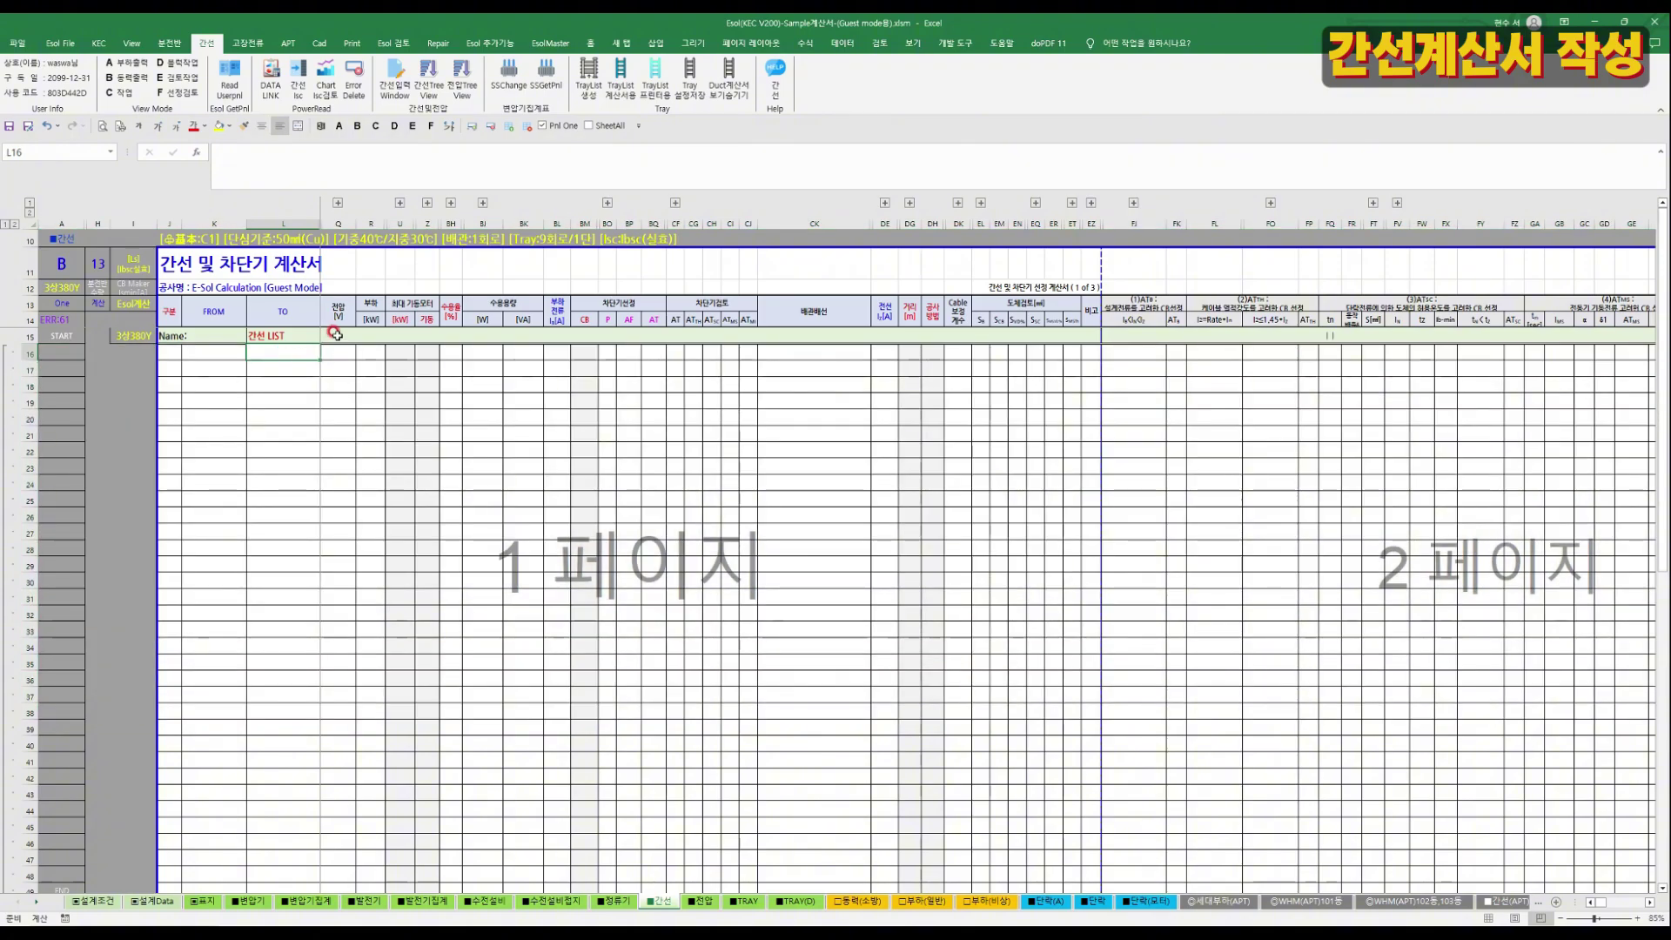
# Open the Esol 간선 Editor, place it nearer the feeder table and try its panel category filters, ending on 모두보기.
pyautogui.click(399, 83)
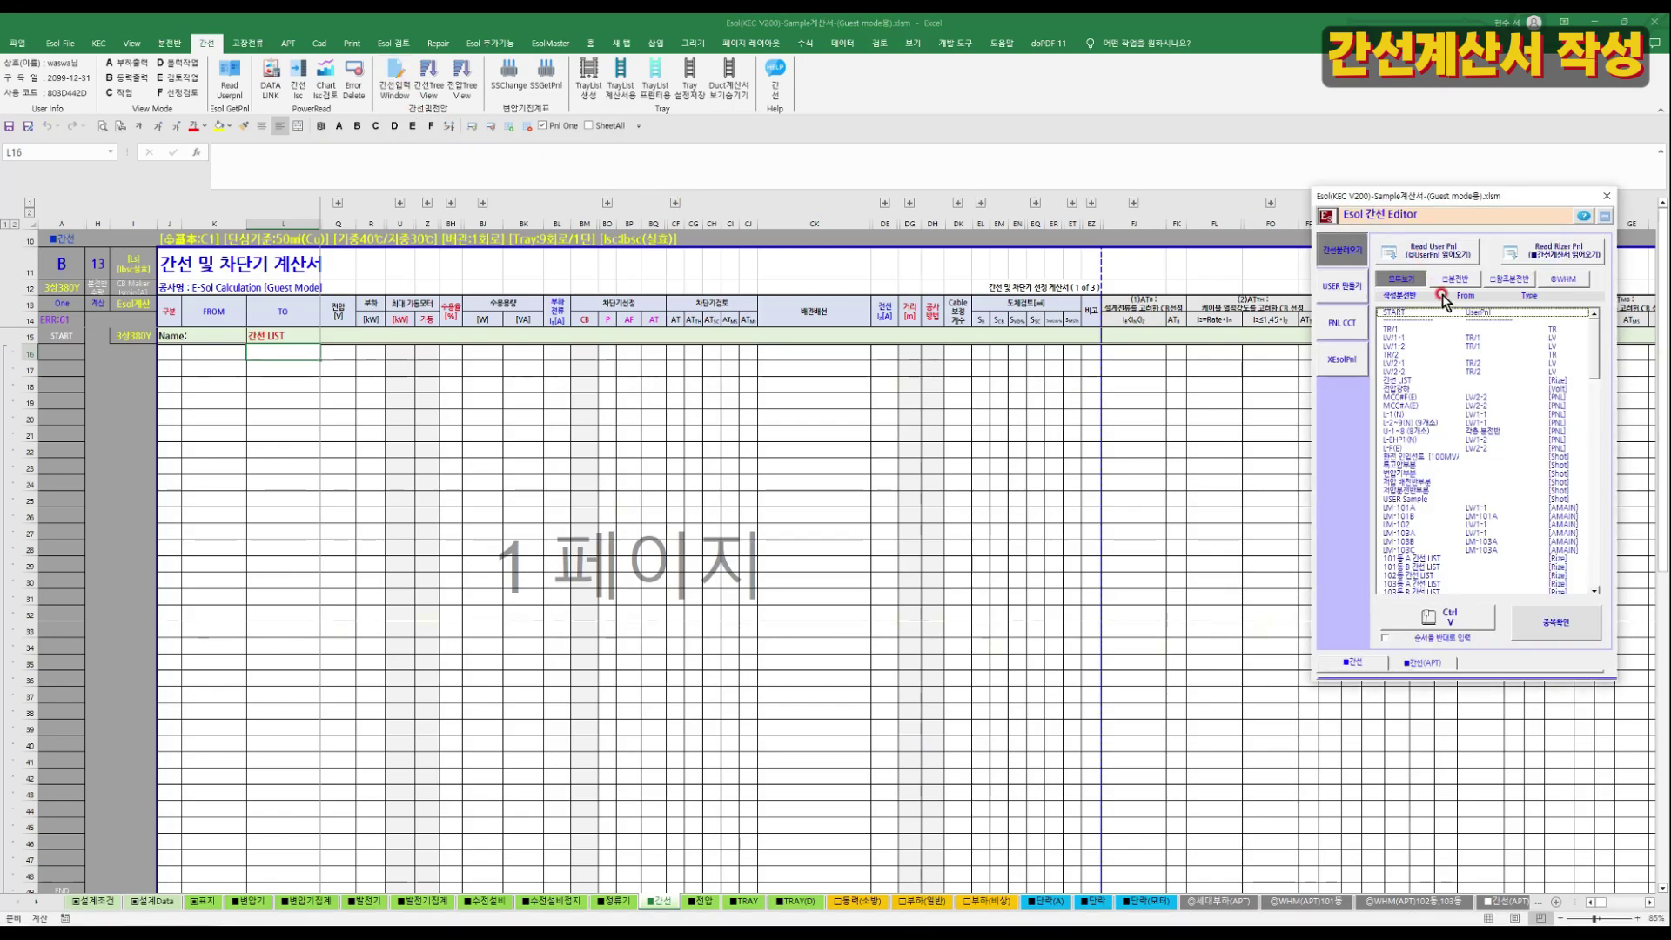
pyautogui.moveTo(1420, 195); pyautogui.dragTo(1126, 248)
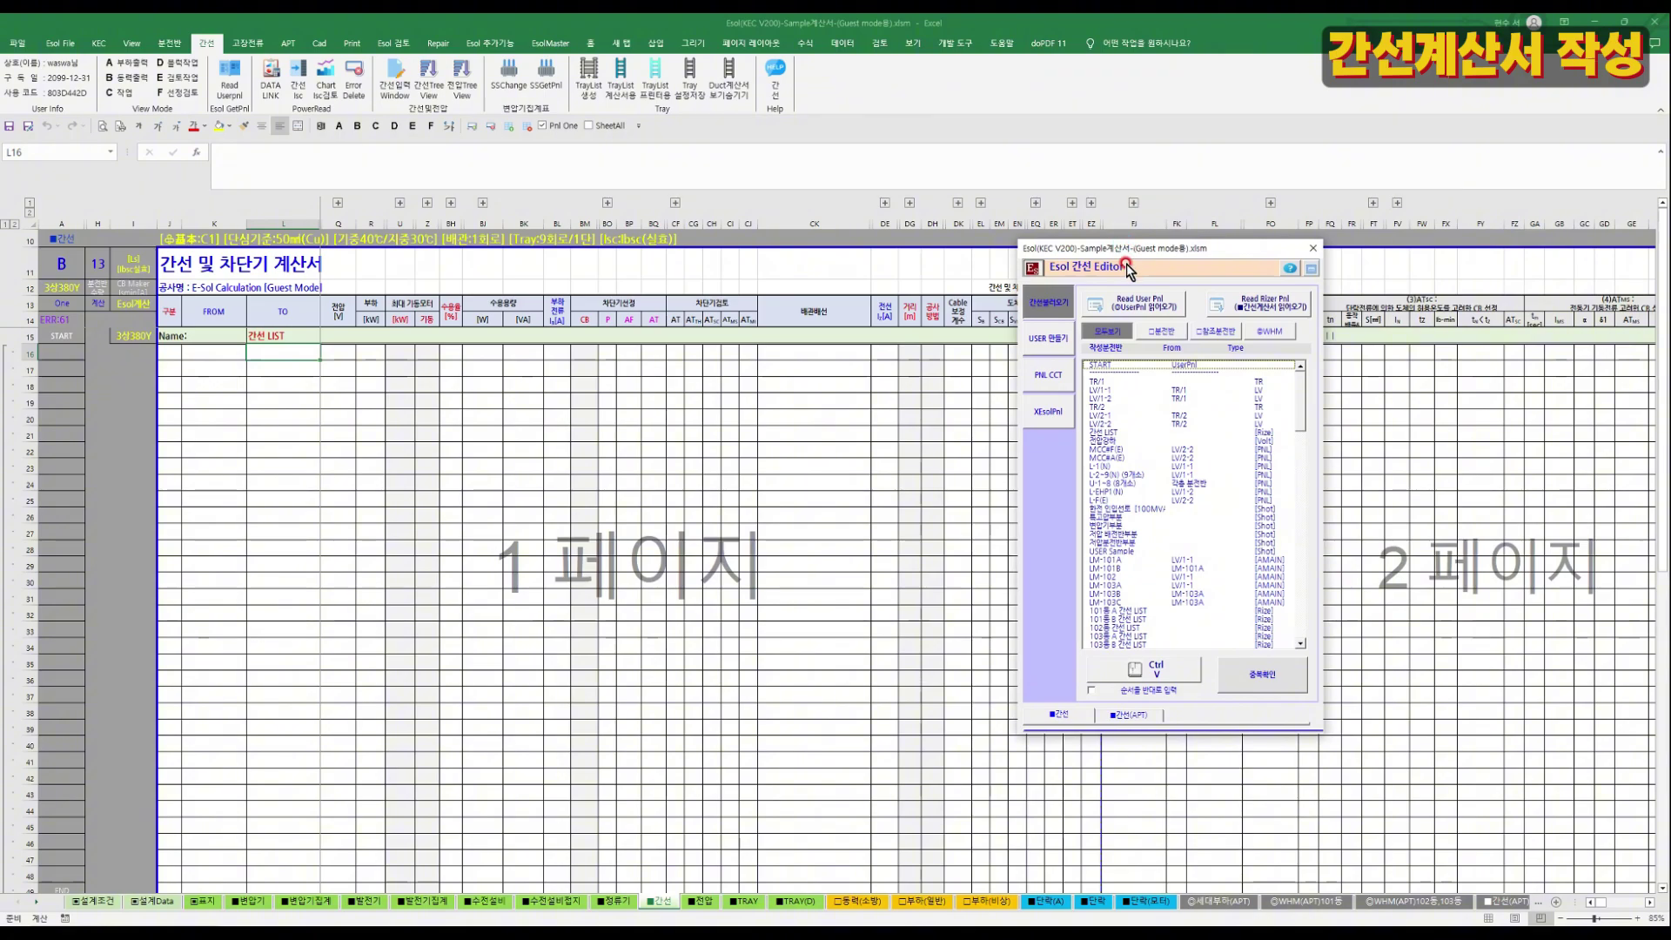
pyautogui.click(1134, 332)
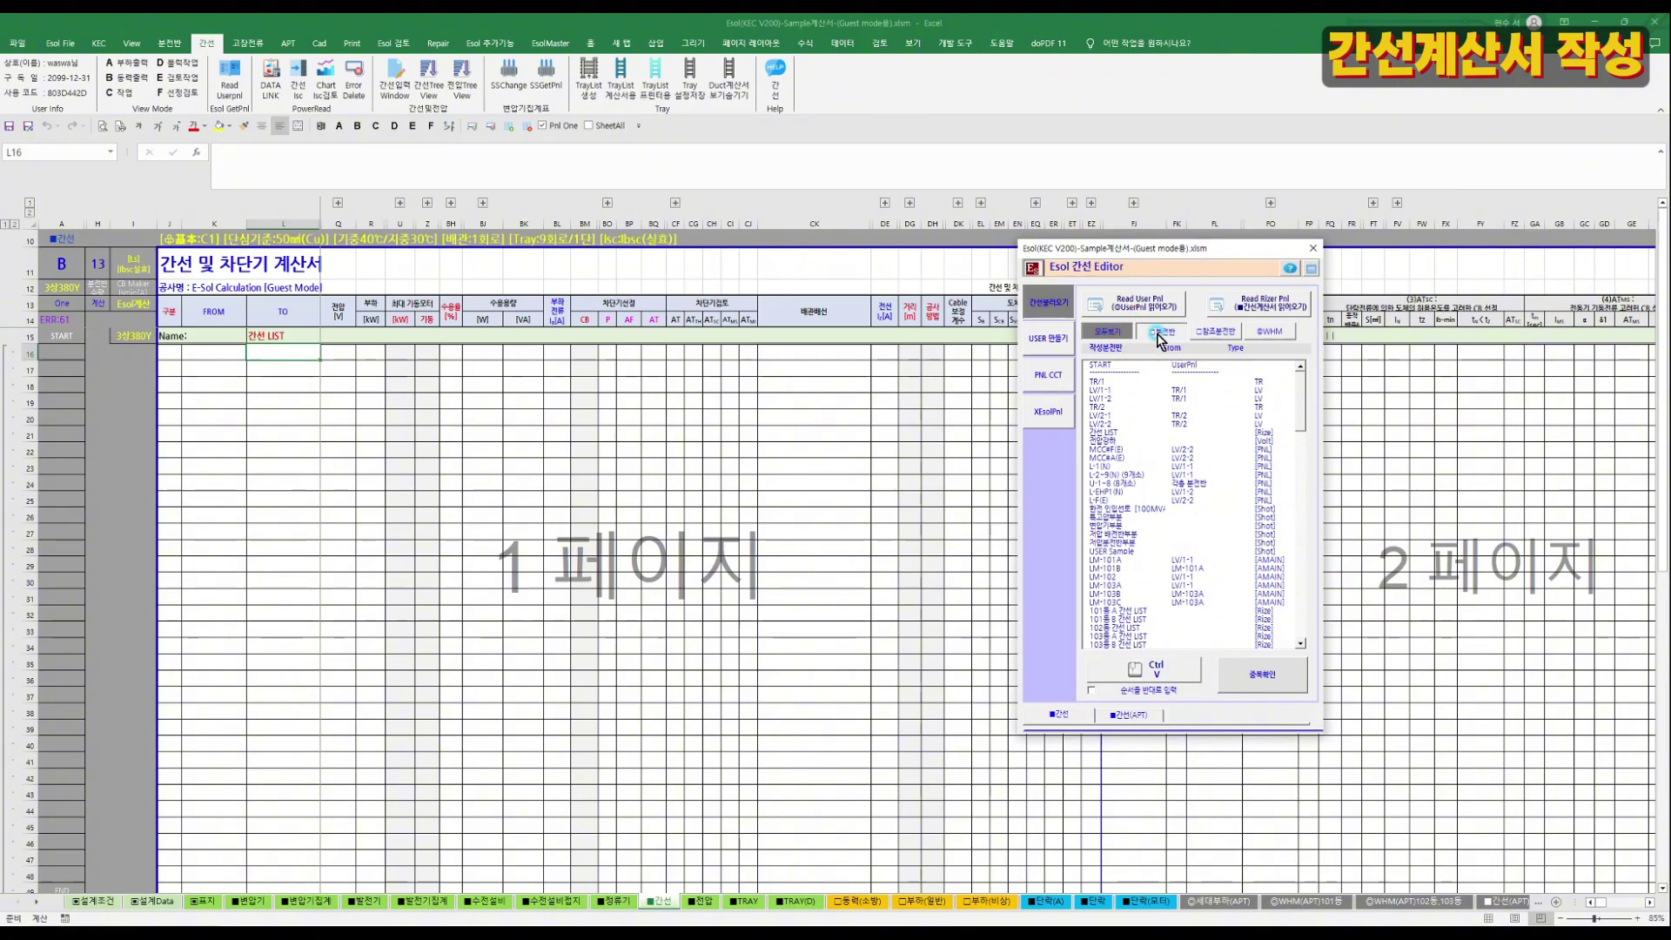
pyautogui.click(1215, 332)
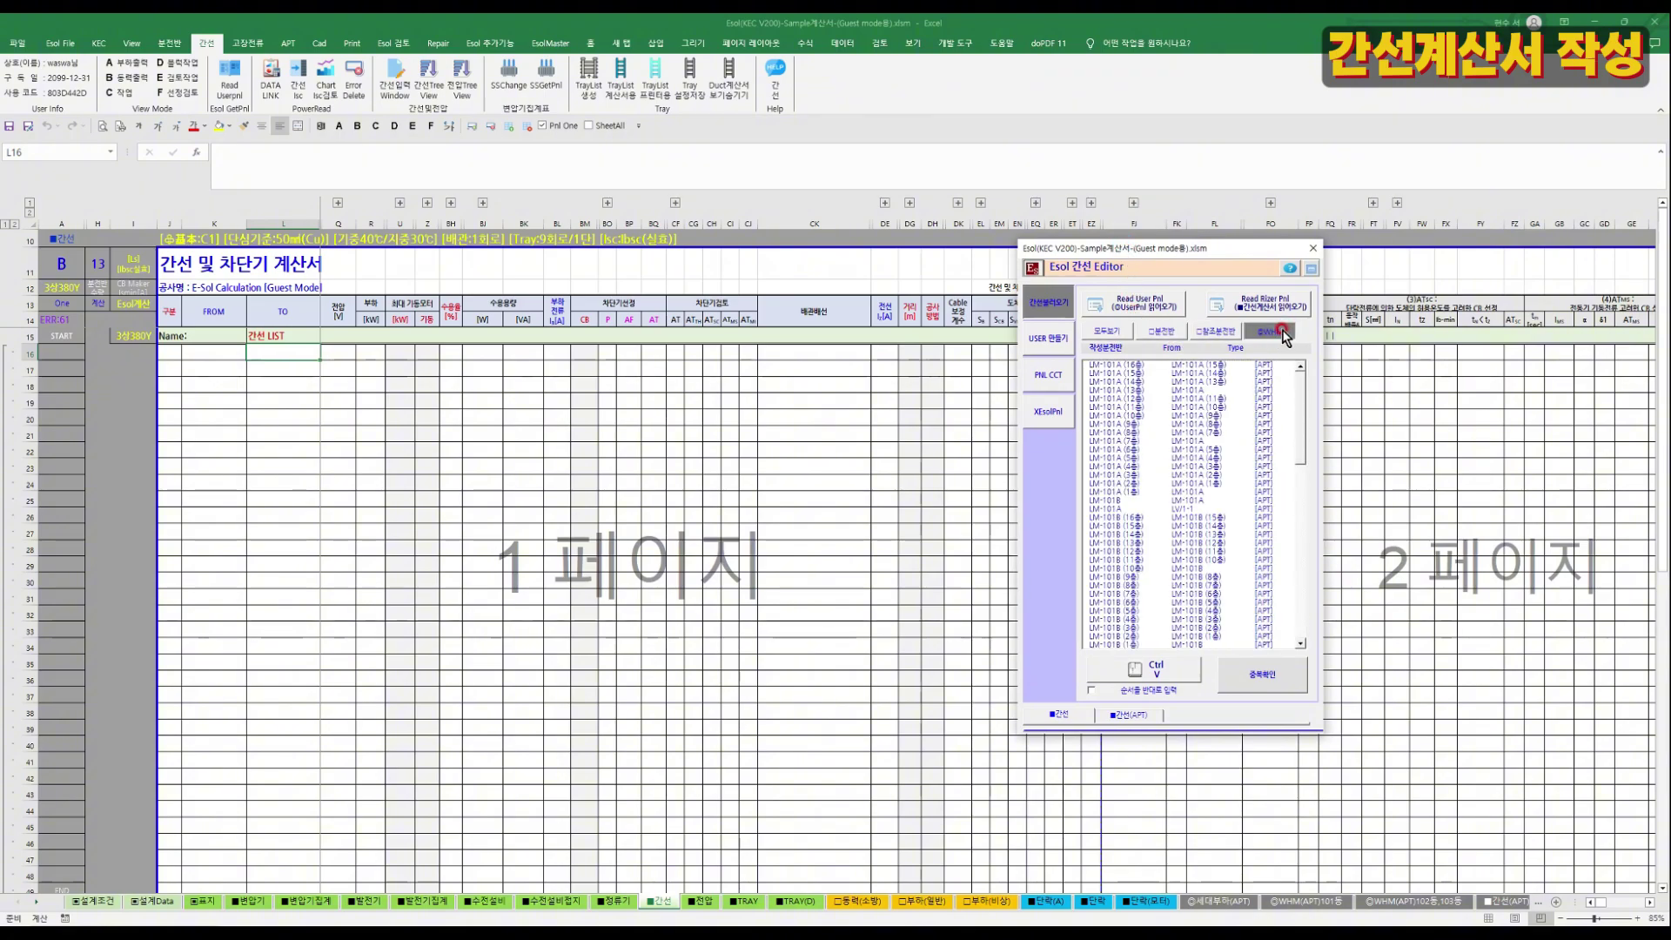
pyautogui.click(1114, 334)
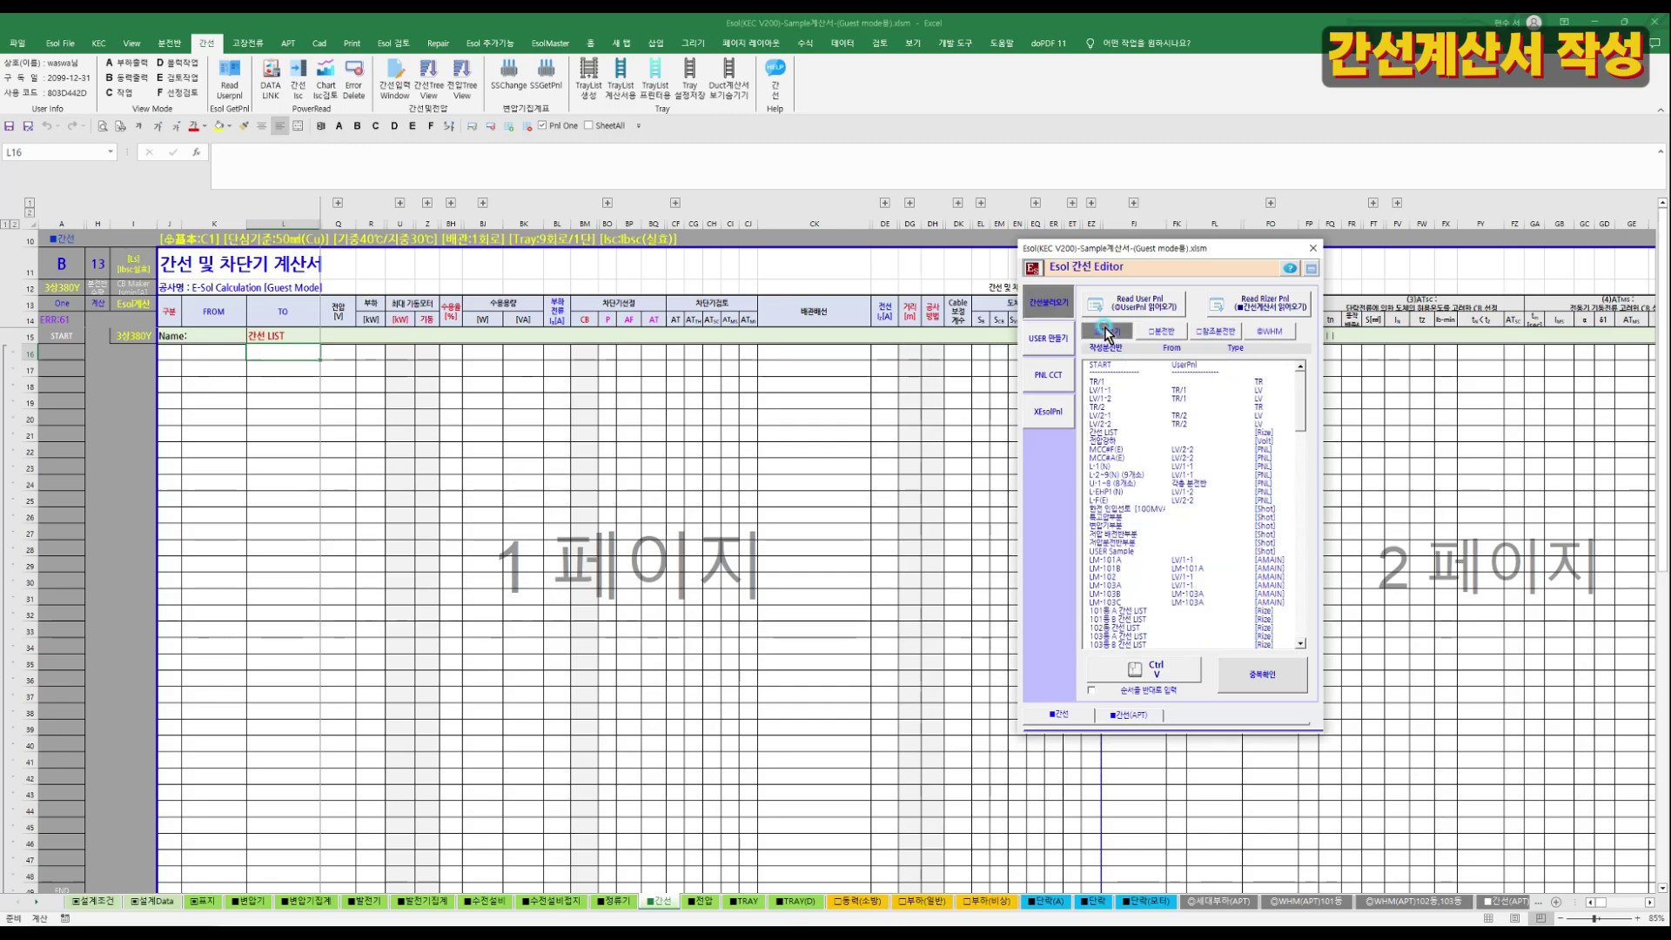
# Look through the complete panel list in the feeder editor, including the U-2-9 sub-panels and the APT entries.
pyautogui.click(1123, 382)
pyautogui.click(1312, 402)
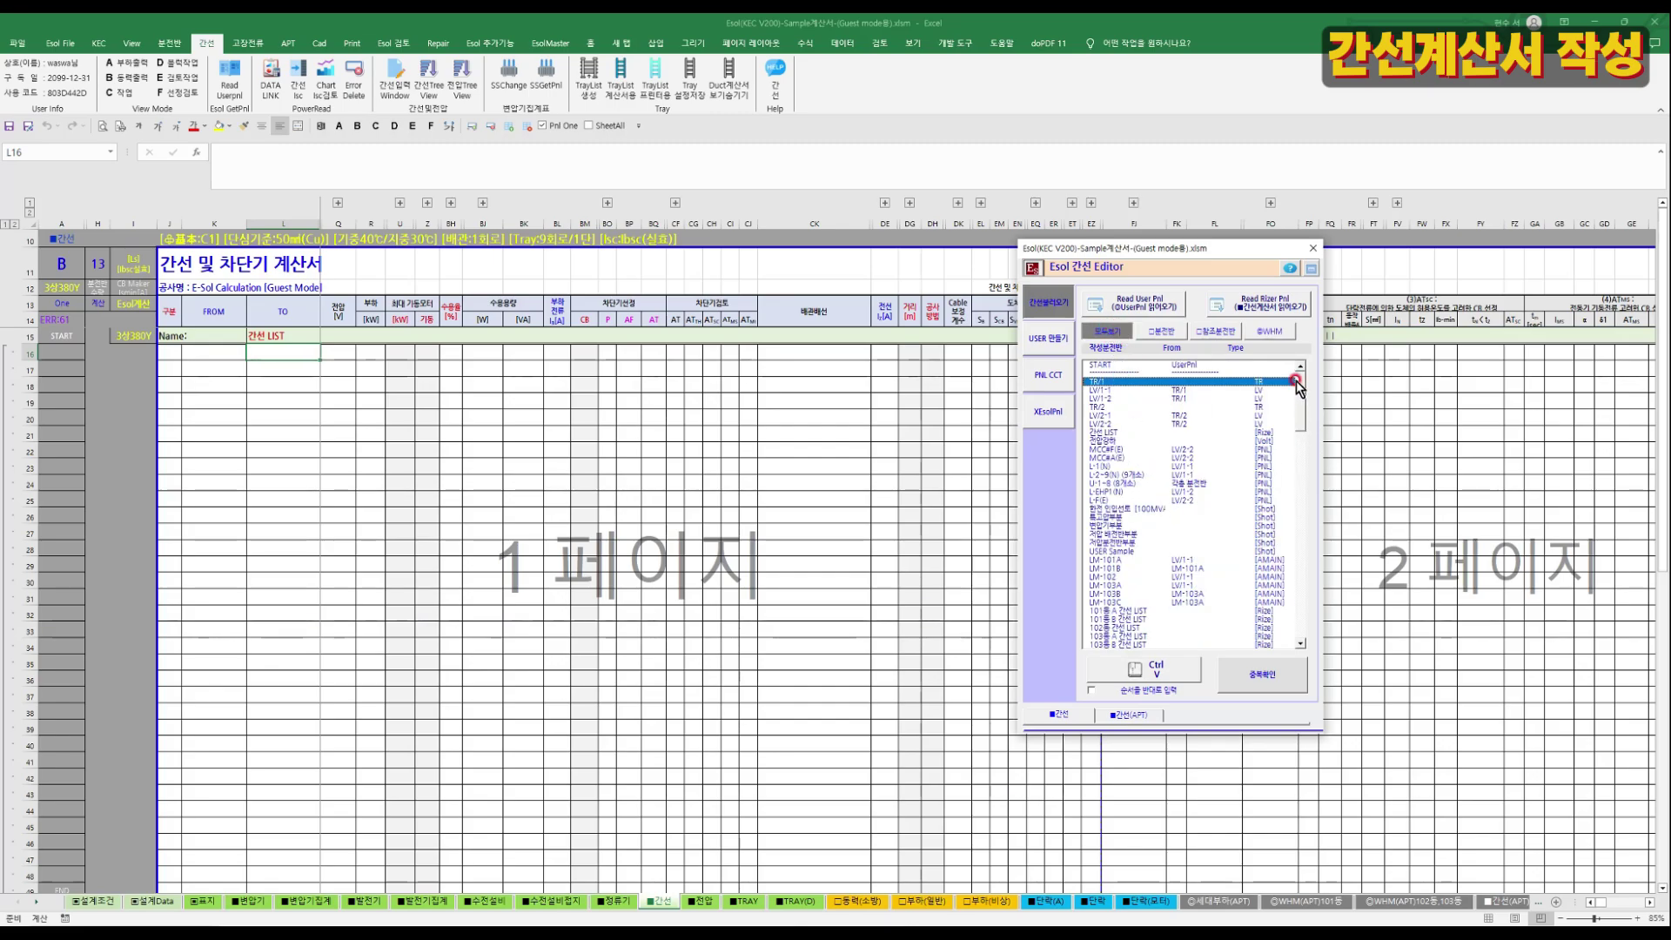
pyautogui.scroll(-5, 1287, 436)
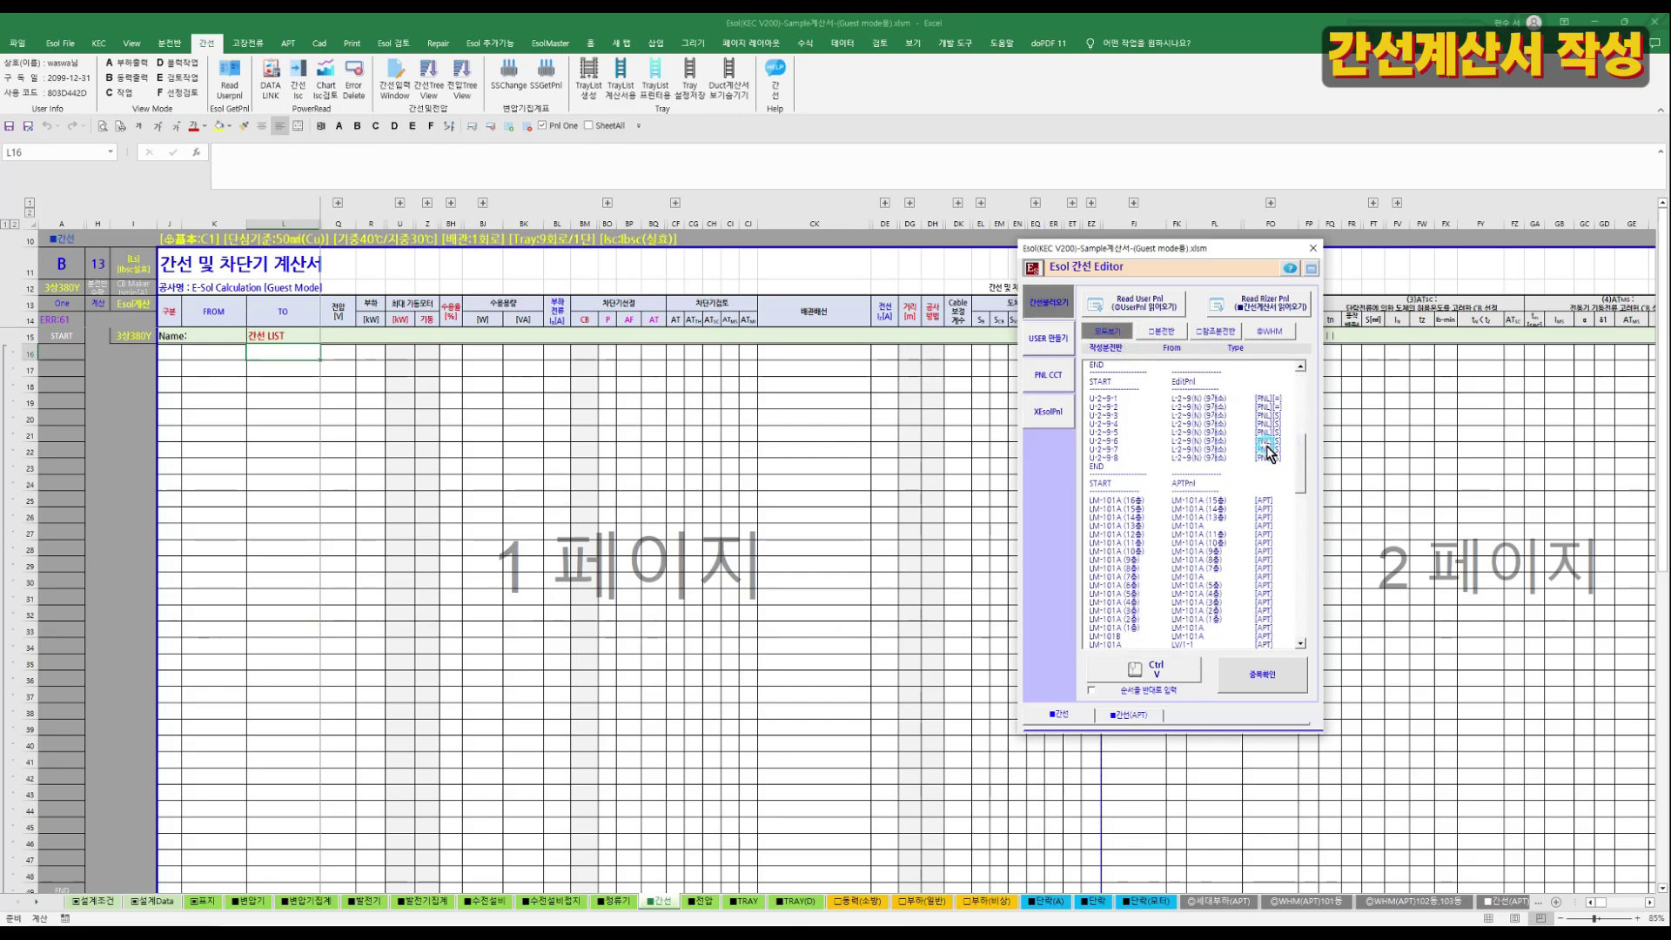
pyautogui.click(1103, 407)
pyautogui.click(1104, 449)
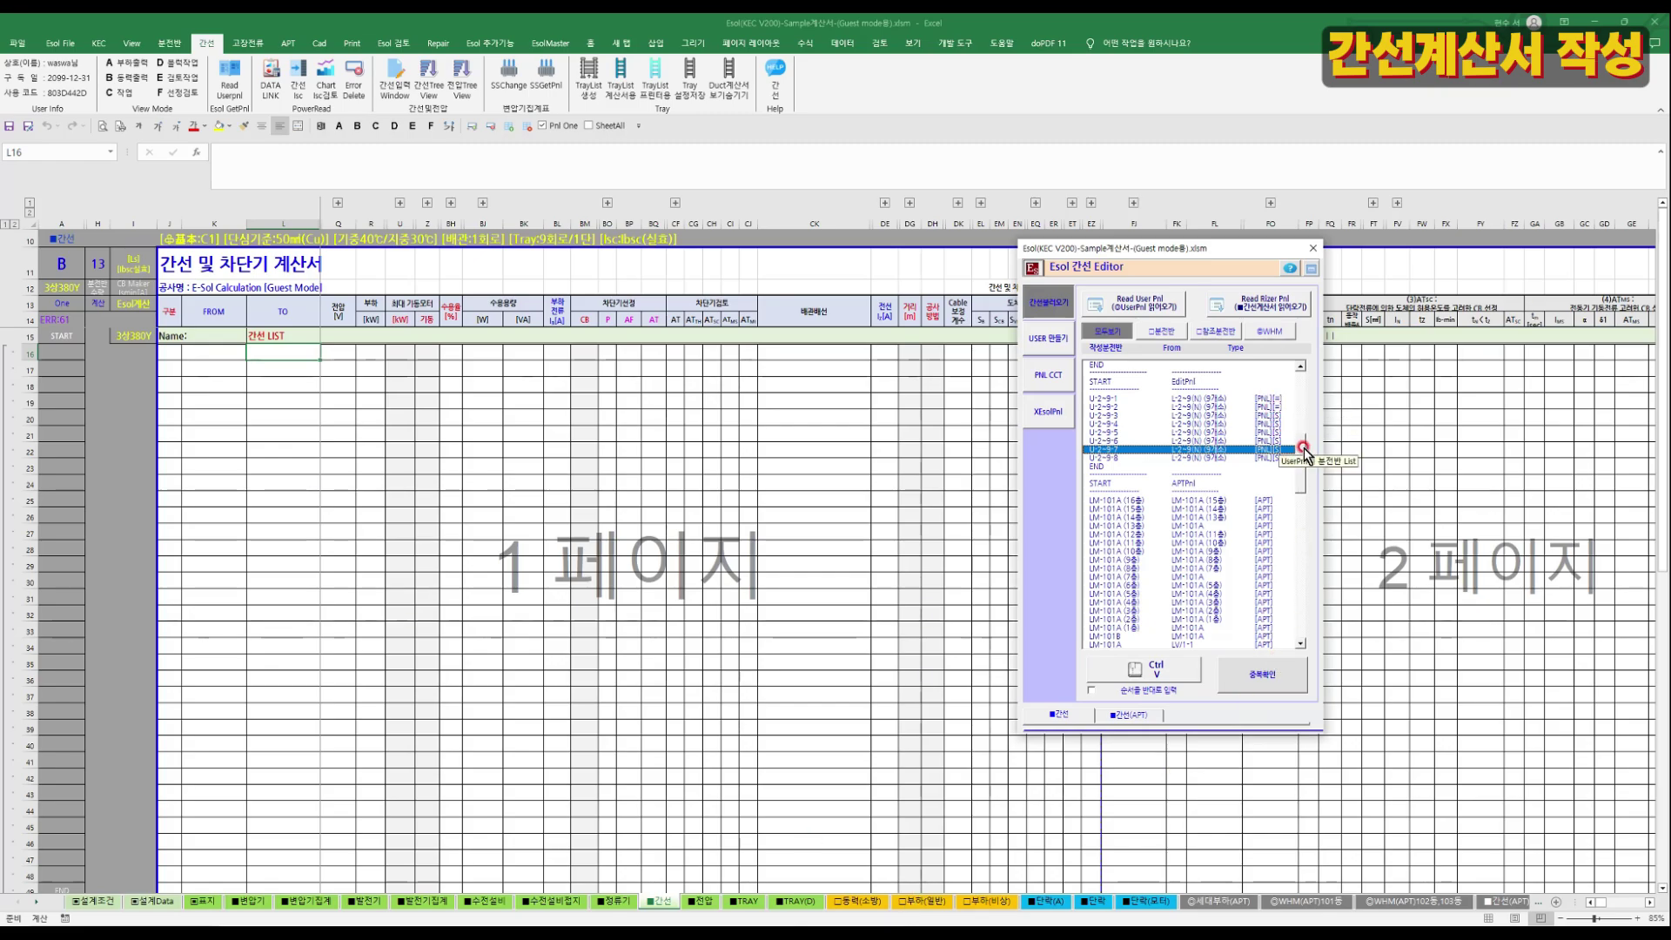
pyautogui.scroll(8, 1304, 533)
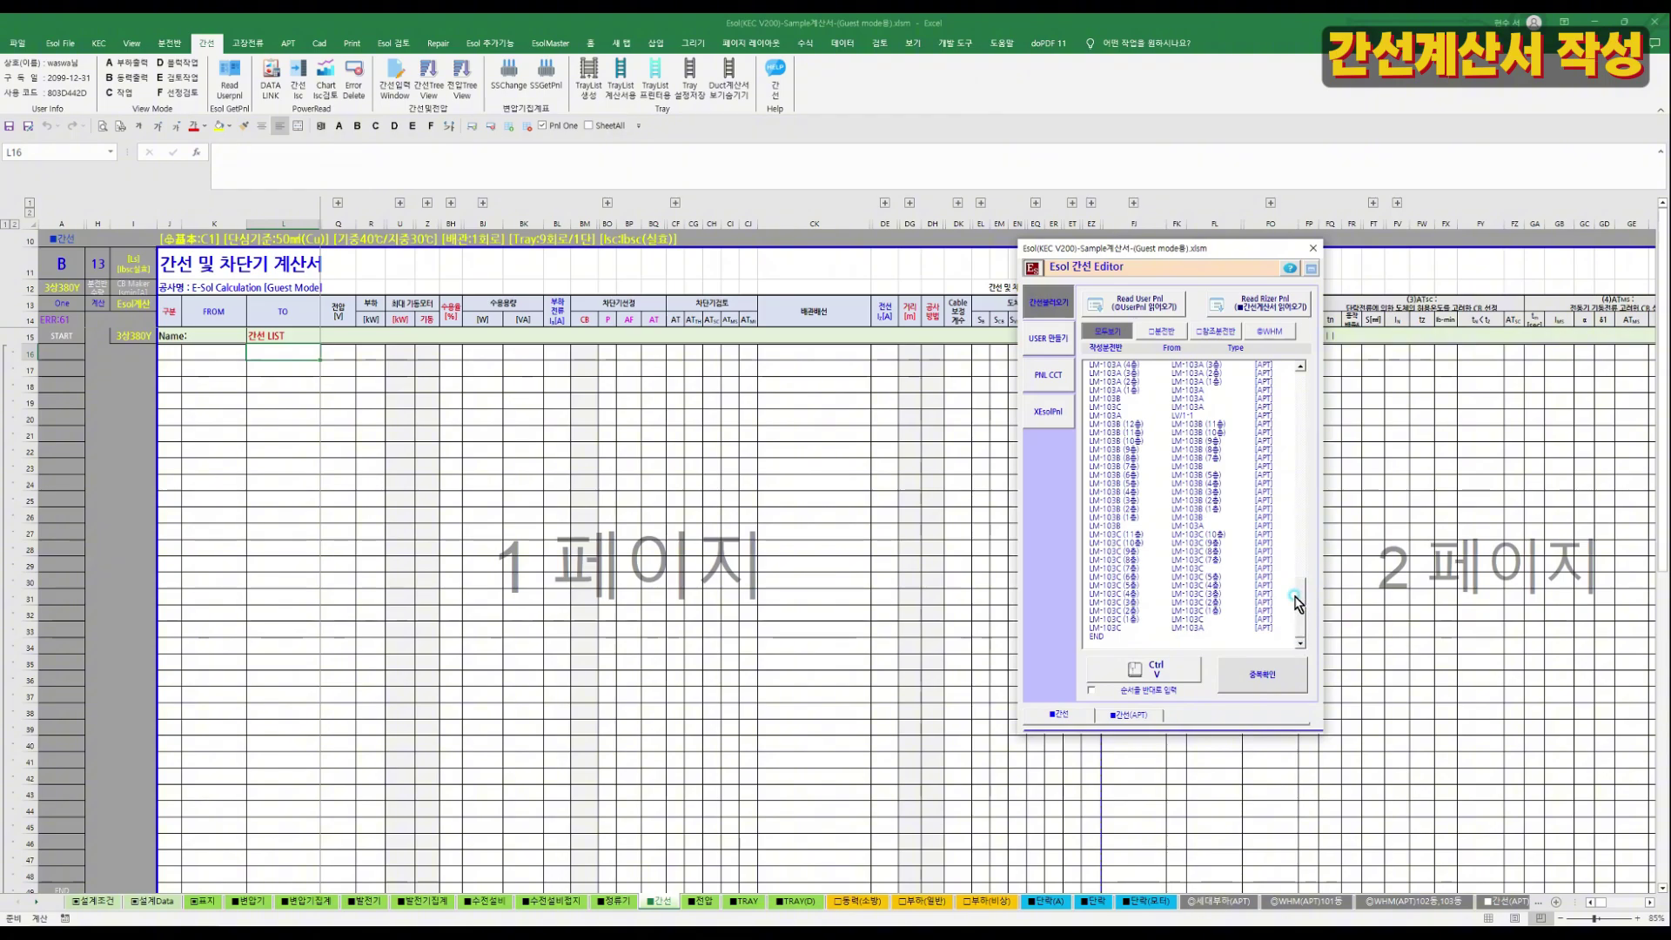
pyautogui.scroll(4, 1289, 416)
# Compare the editor's 분전반 list with its 참조분전반 list, checking the U-2-9 reference panels.
pyautogui.click(1161, 335)
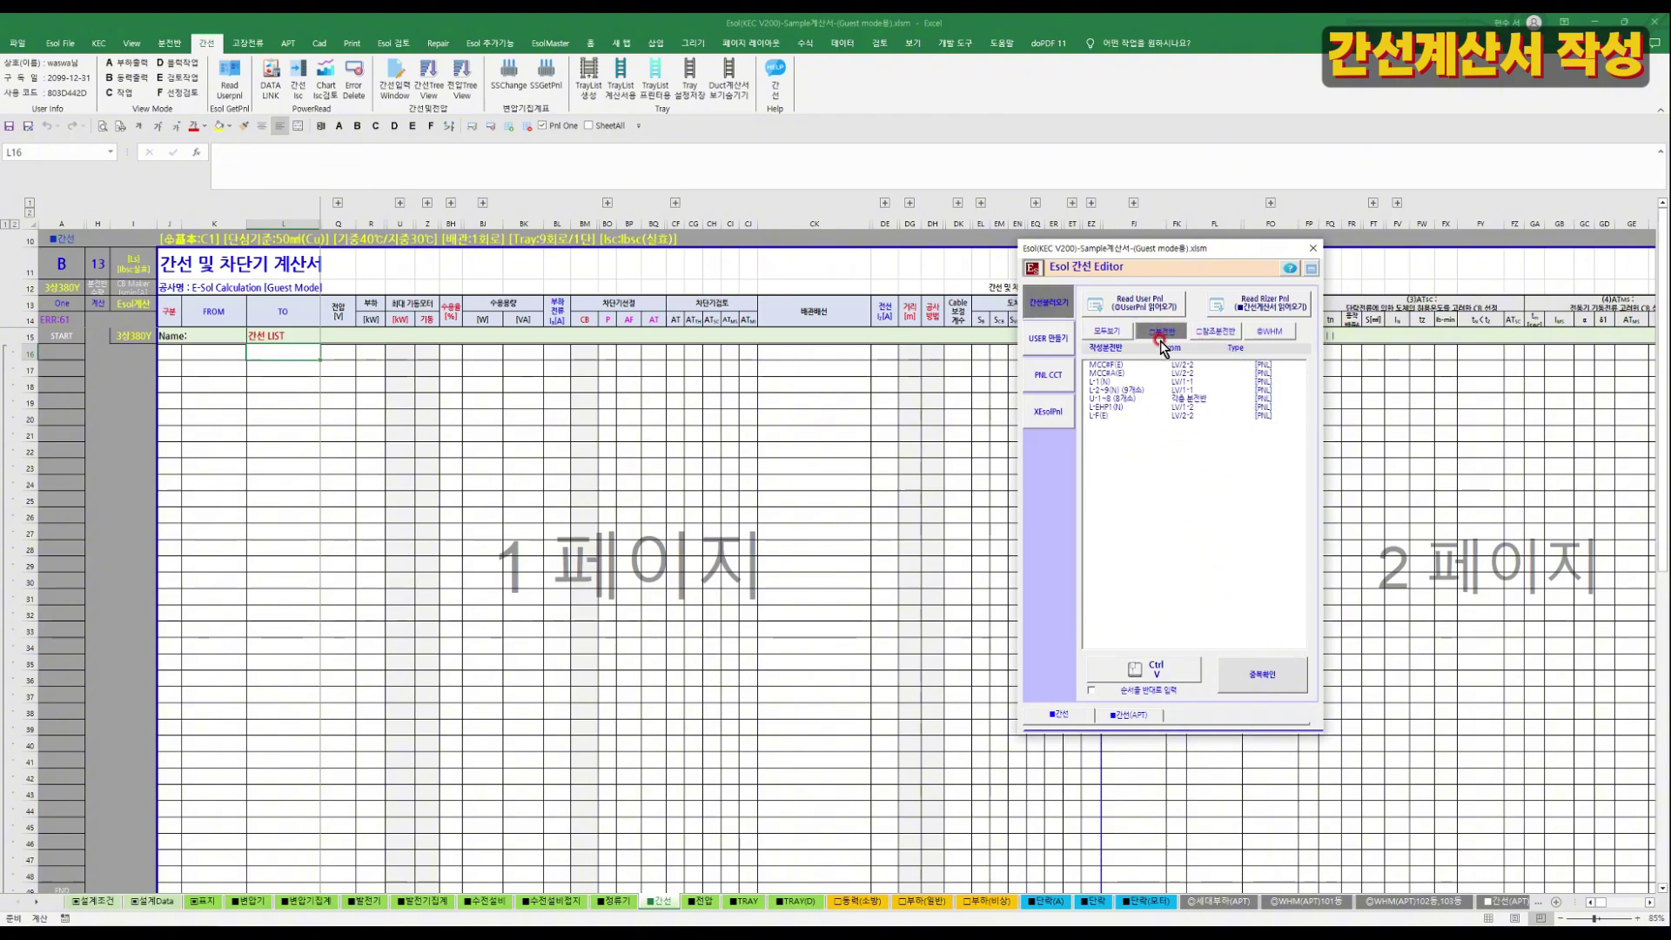
pyautogui.click(1103, 366)
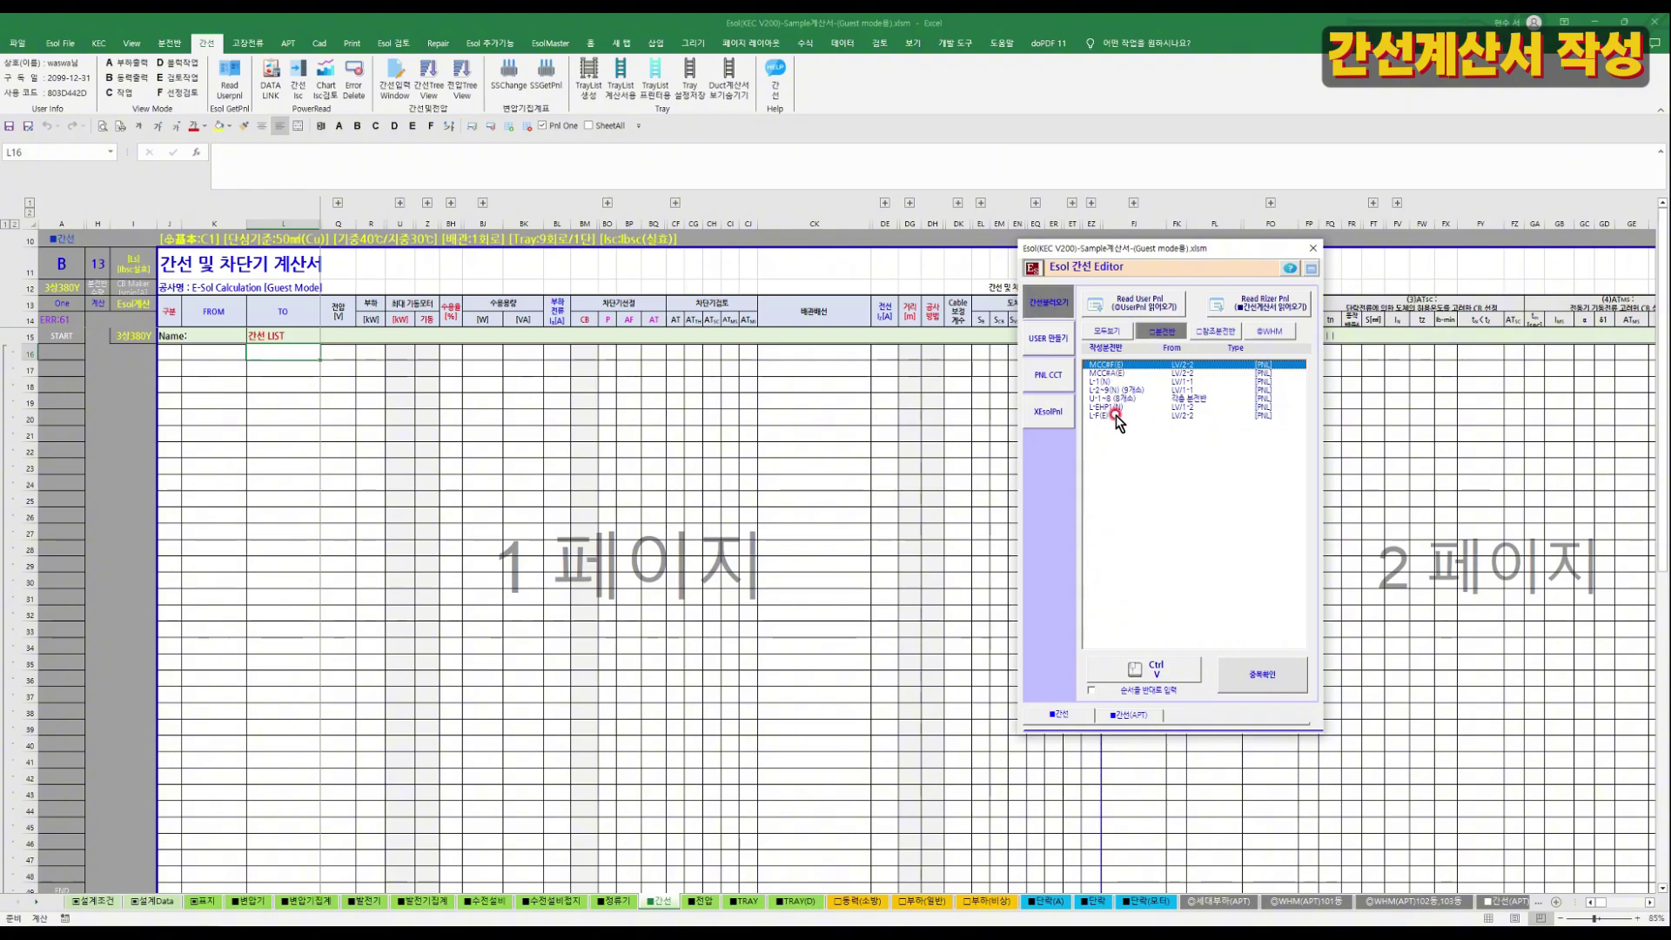
pyautogui.click(1121, 409)
pyautogui.click(1233, 332)
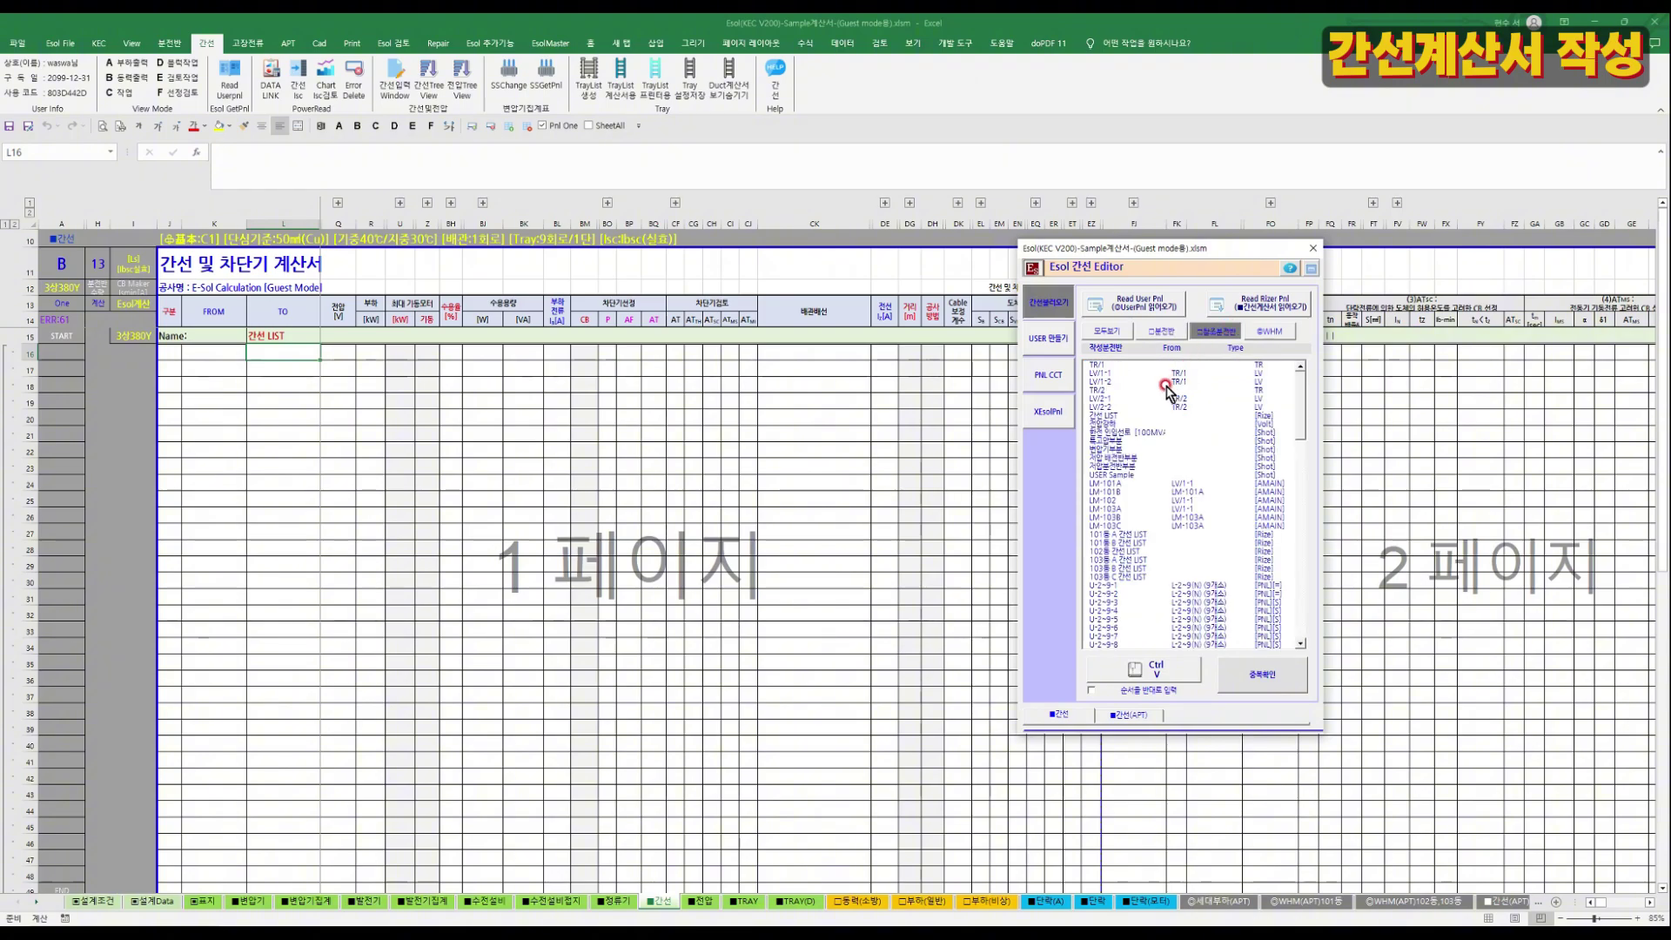
pyautogui.moveTo(1299, 396); pyautogui.dragTo(1304, 437)
pyautogui.click(1199, 432)
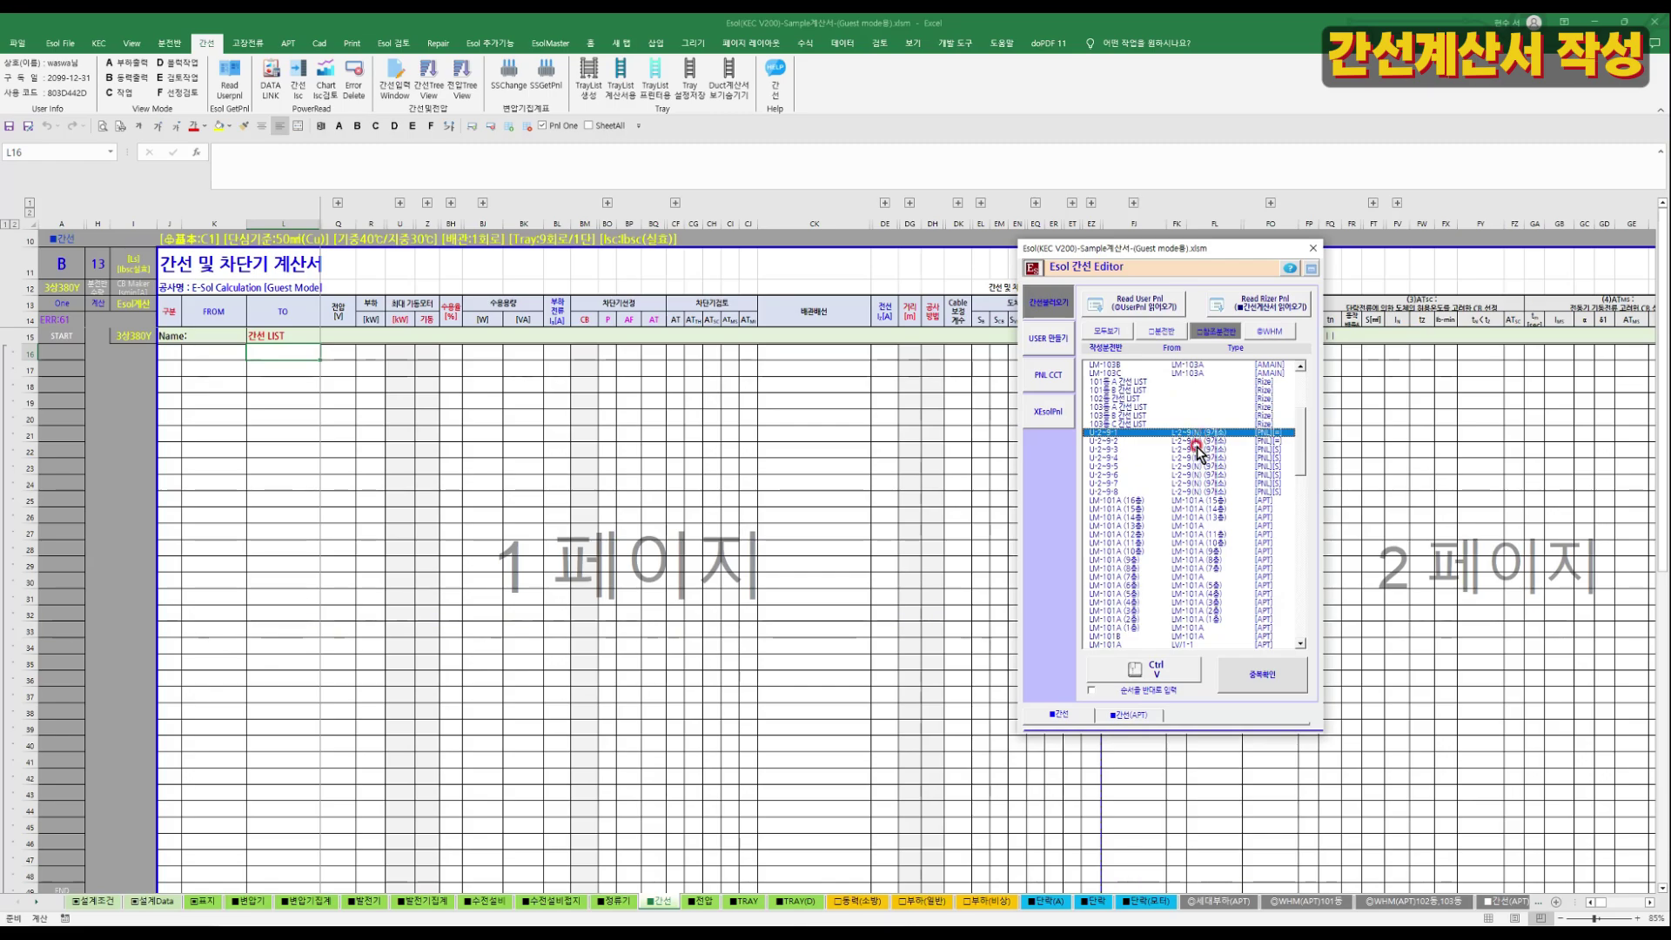
pyautogui.click(170, 43)
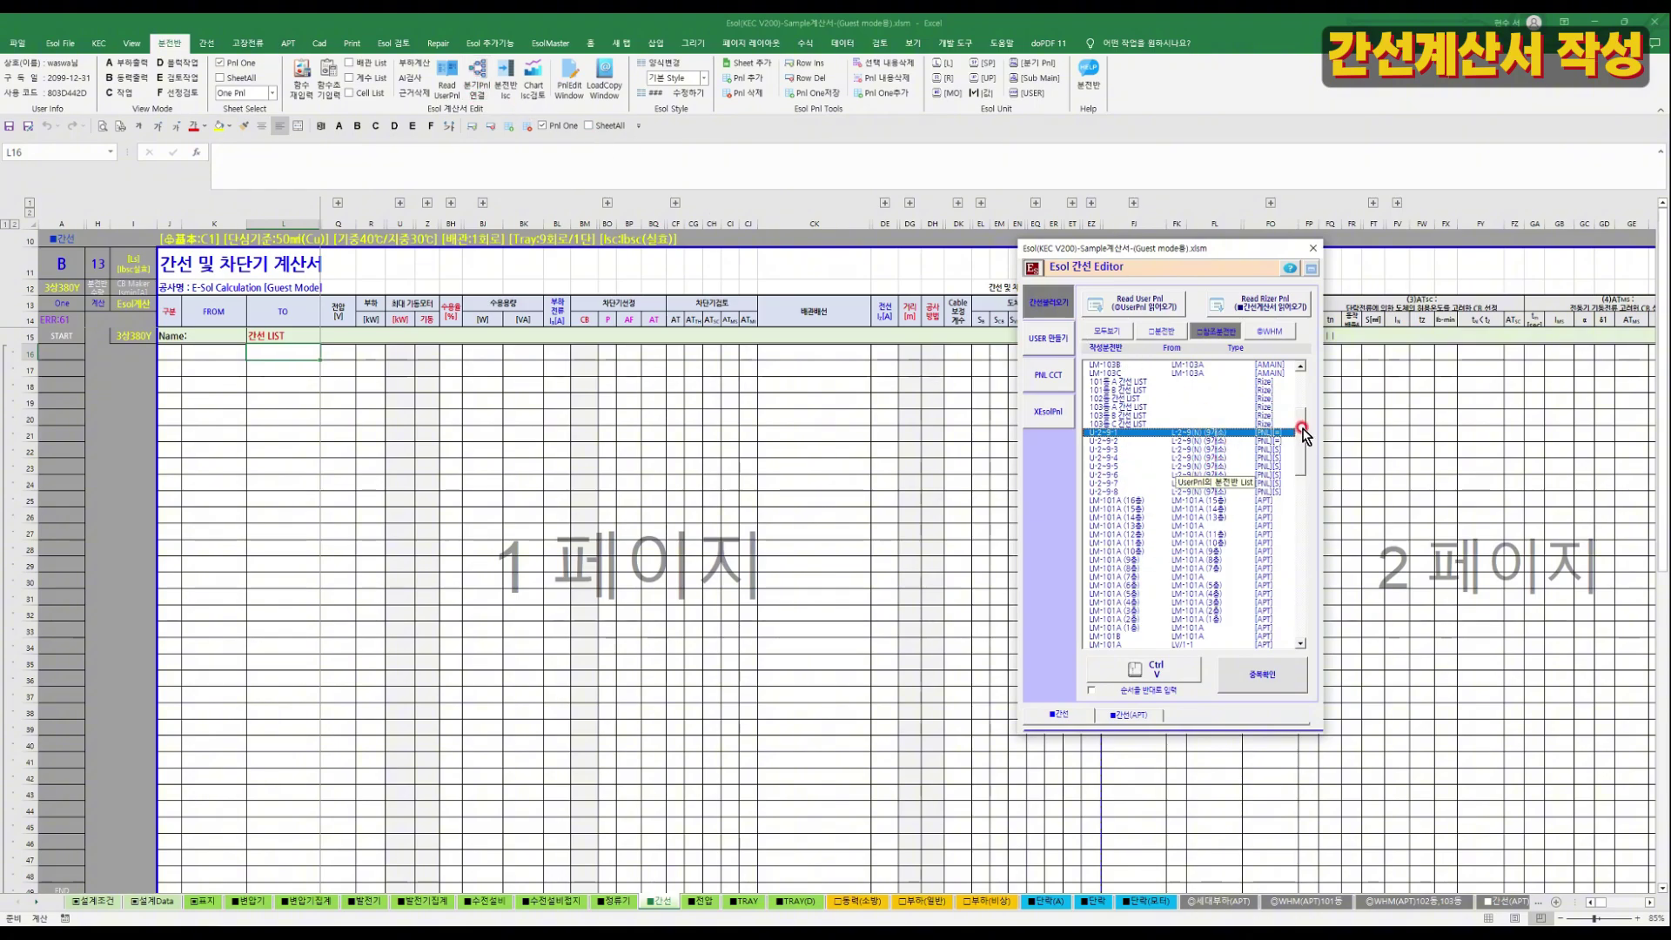
pyautogui.scroll(6, 1300, 470)
# Add all seven 분전반 entries from MCC#F(E) to L-F(E) to the feeder table, starting at cell L18.
pyautogui.click(1159, 332)
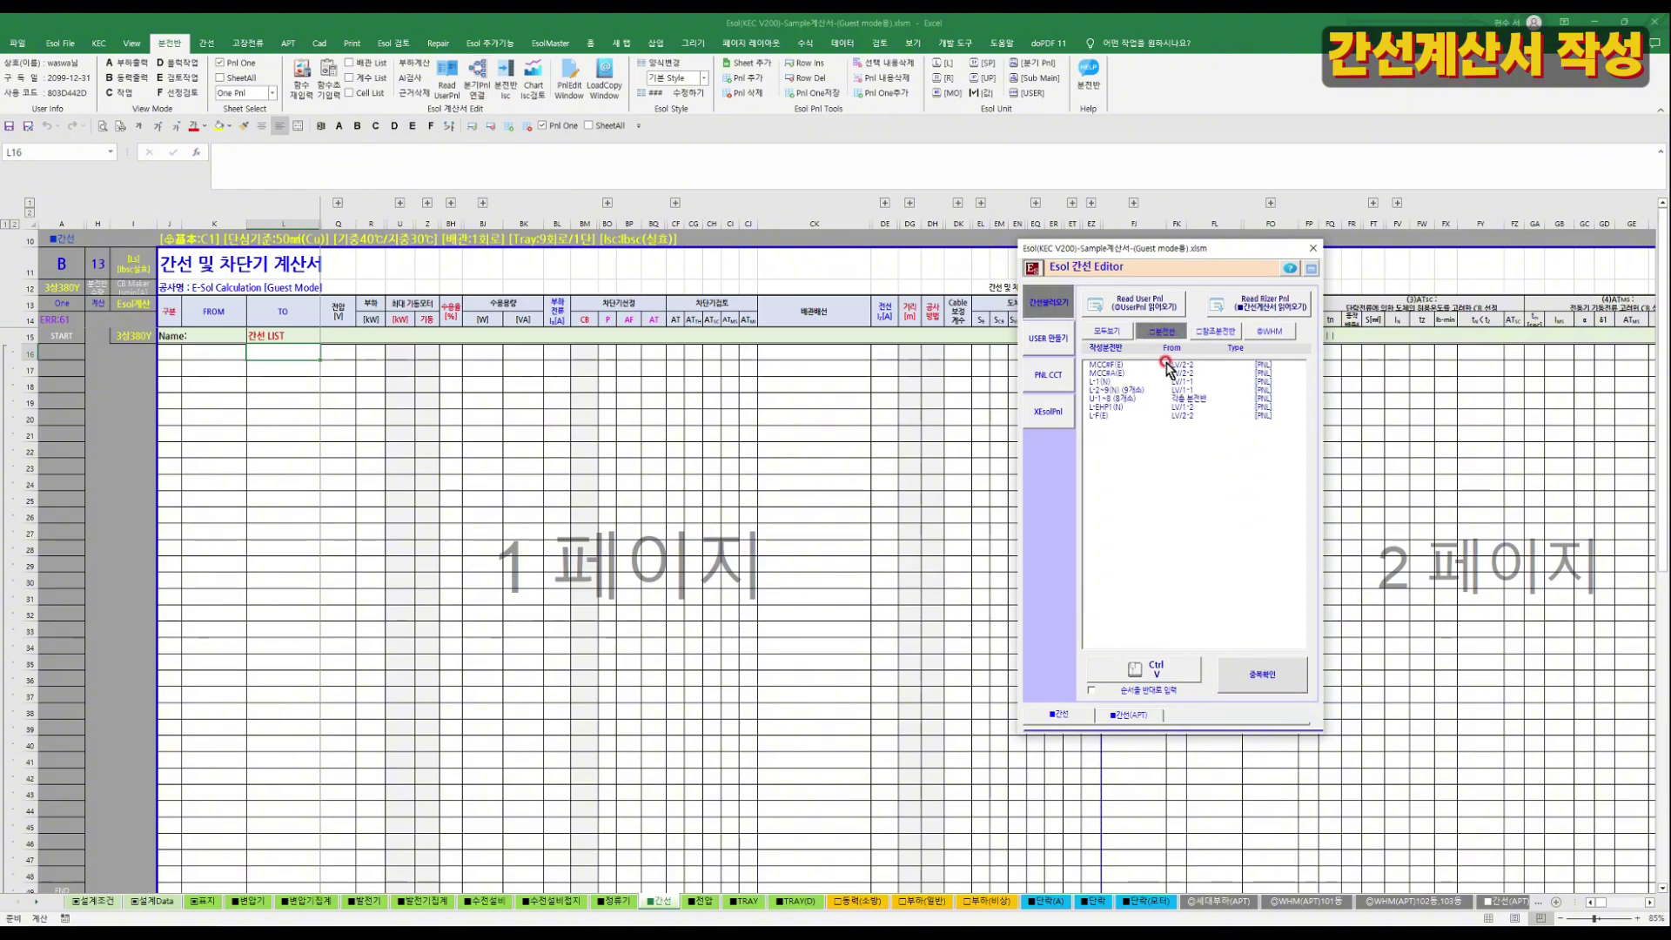
pyautogui.keyDown('shift'); pyautogui.click(1106, 414); pyautogui.keyUp('shift')
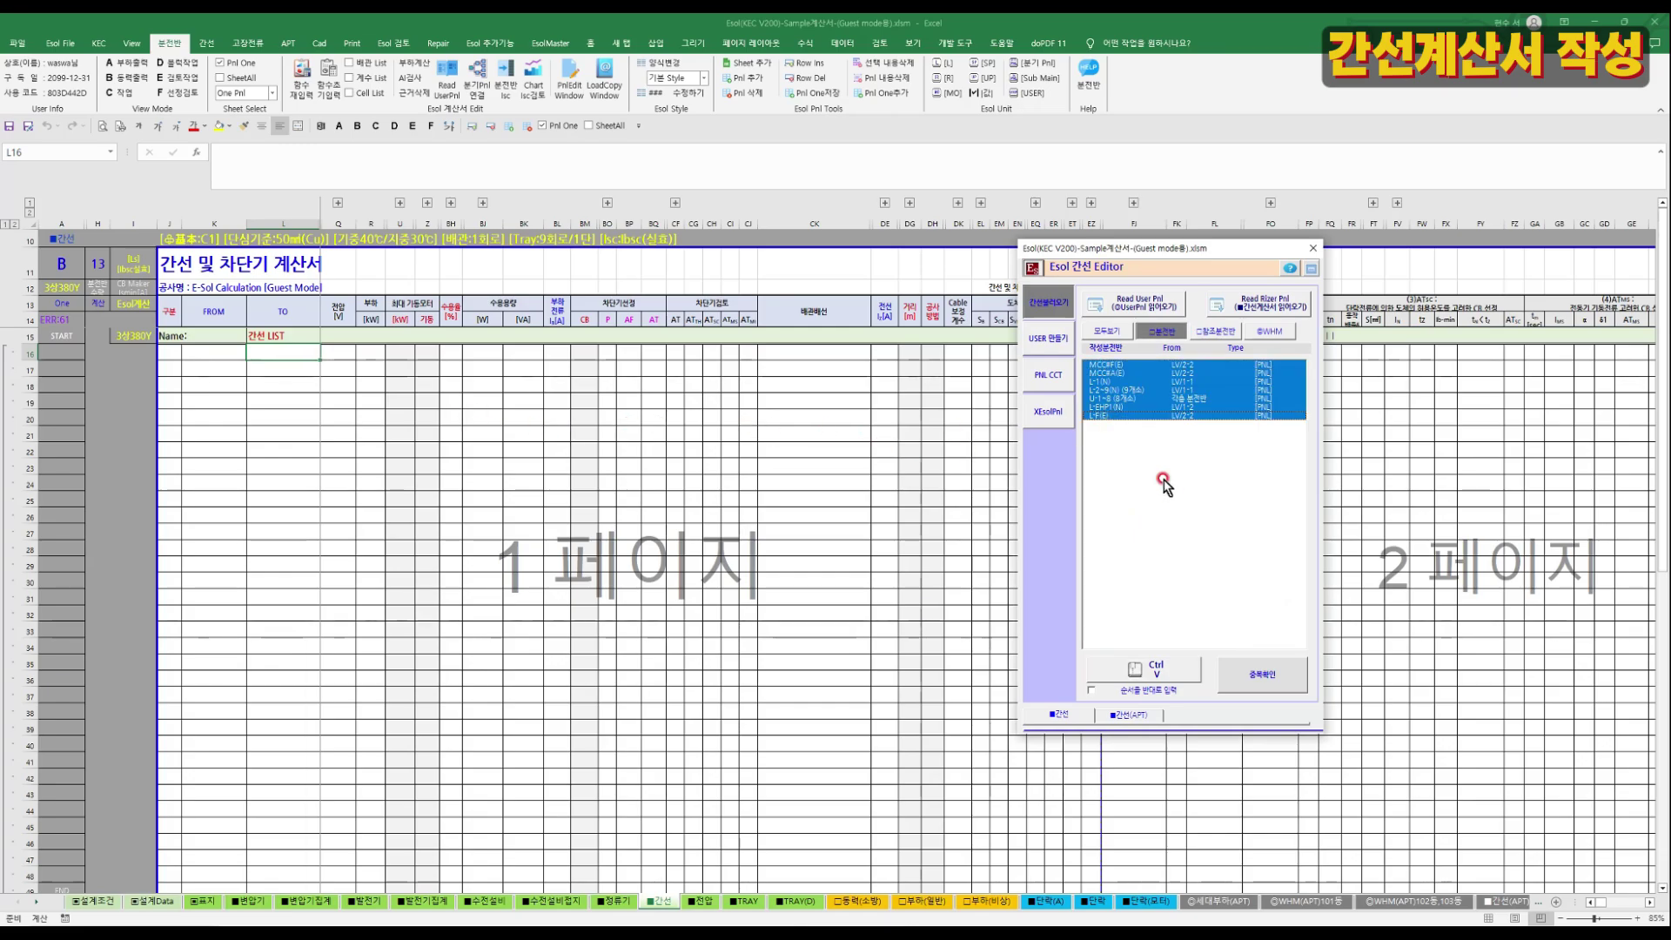
pyautogui.click(279, 372)
pyautogui.click(280, 394)
pyautogui.click(283, 383)
pyautogui.click(1192, 670)
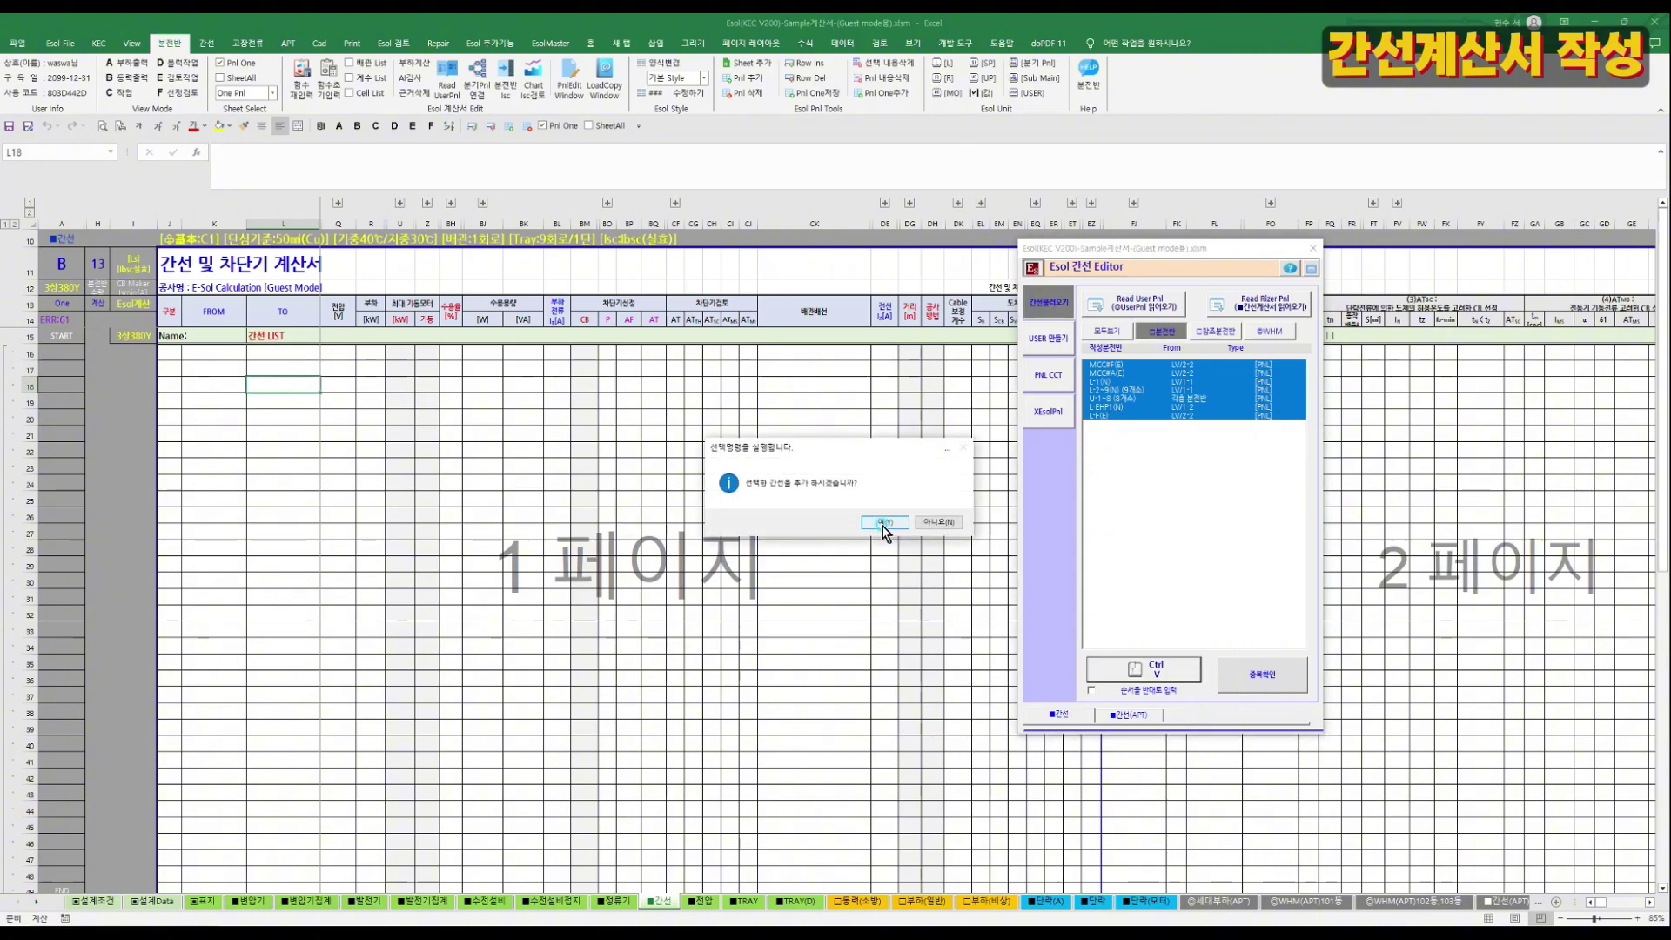
pyautogui.click(933, 523)
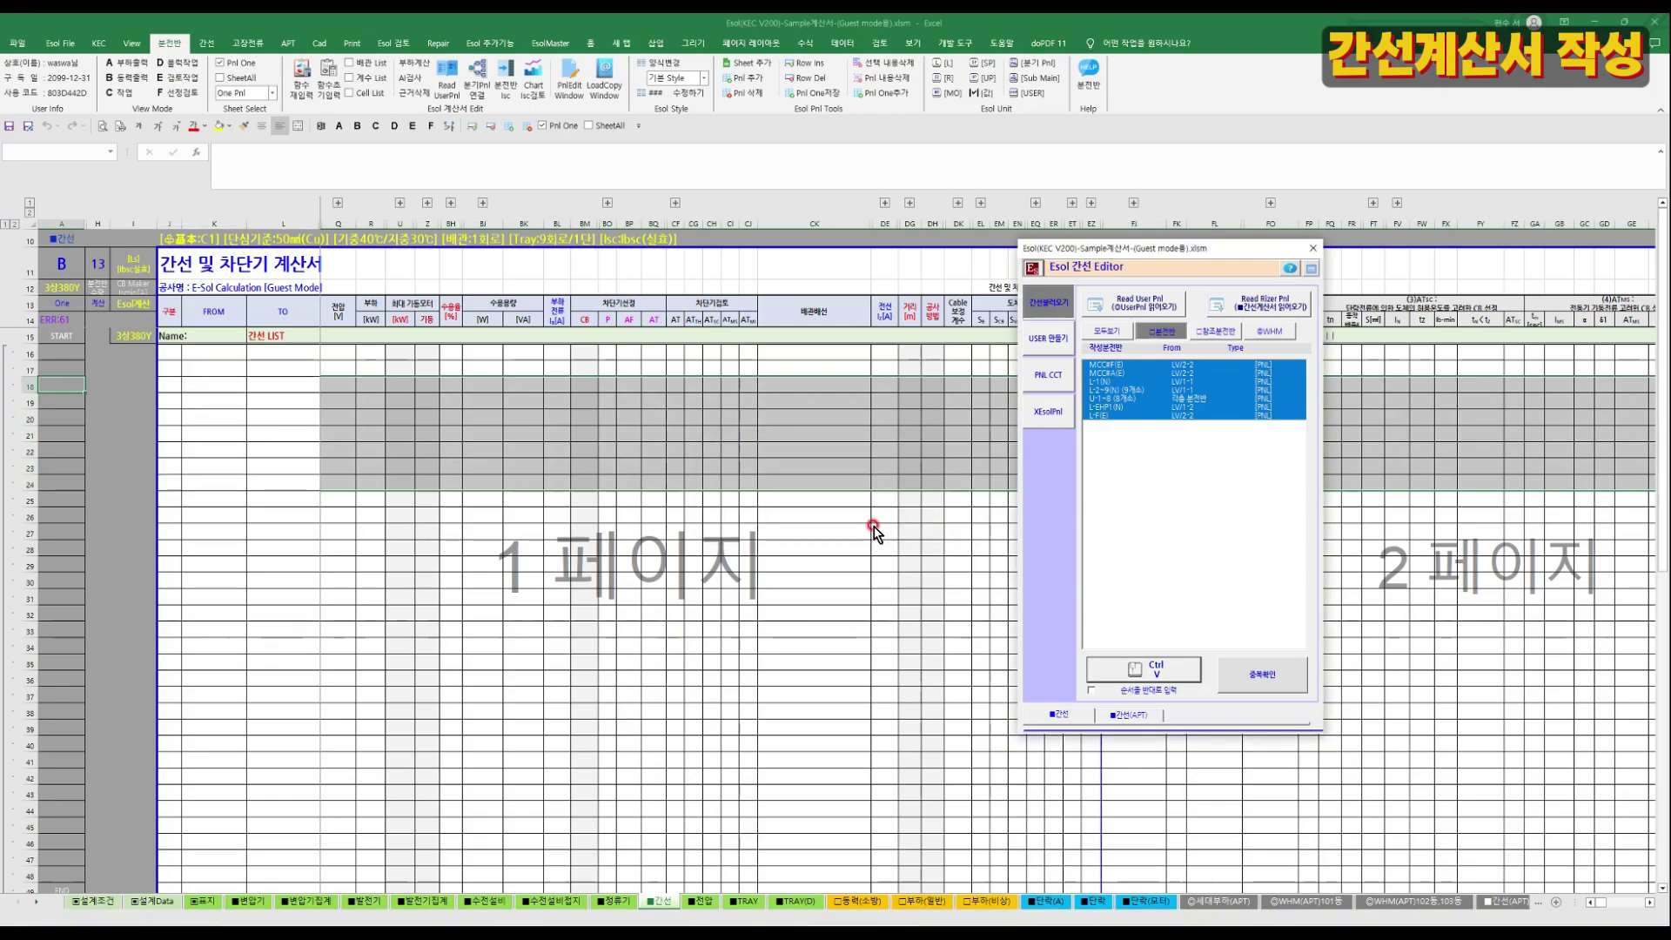
pyautogui.click(524, 550)
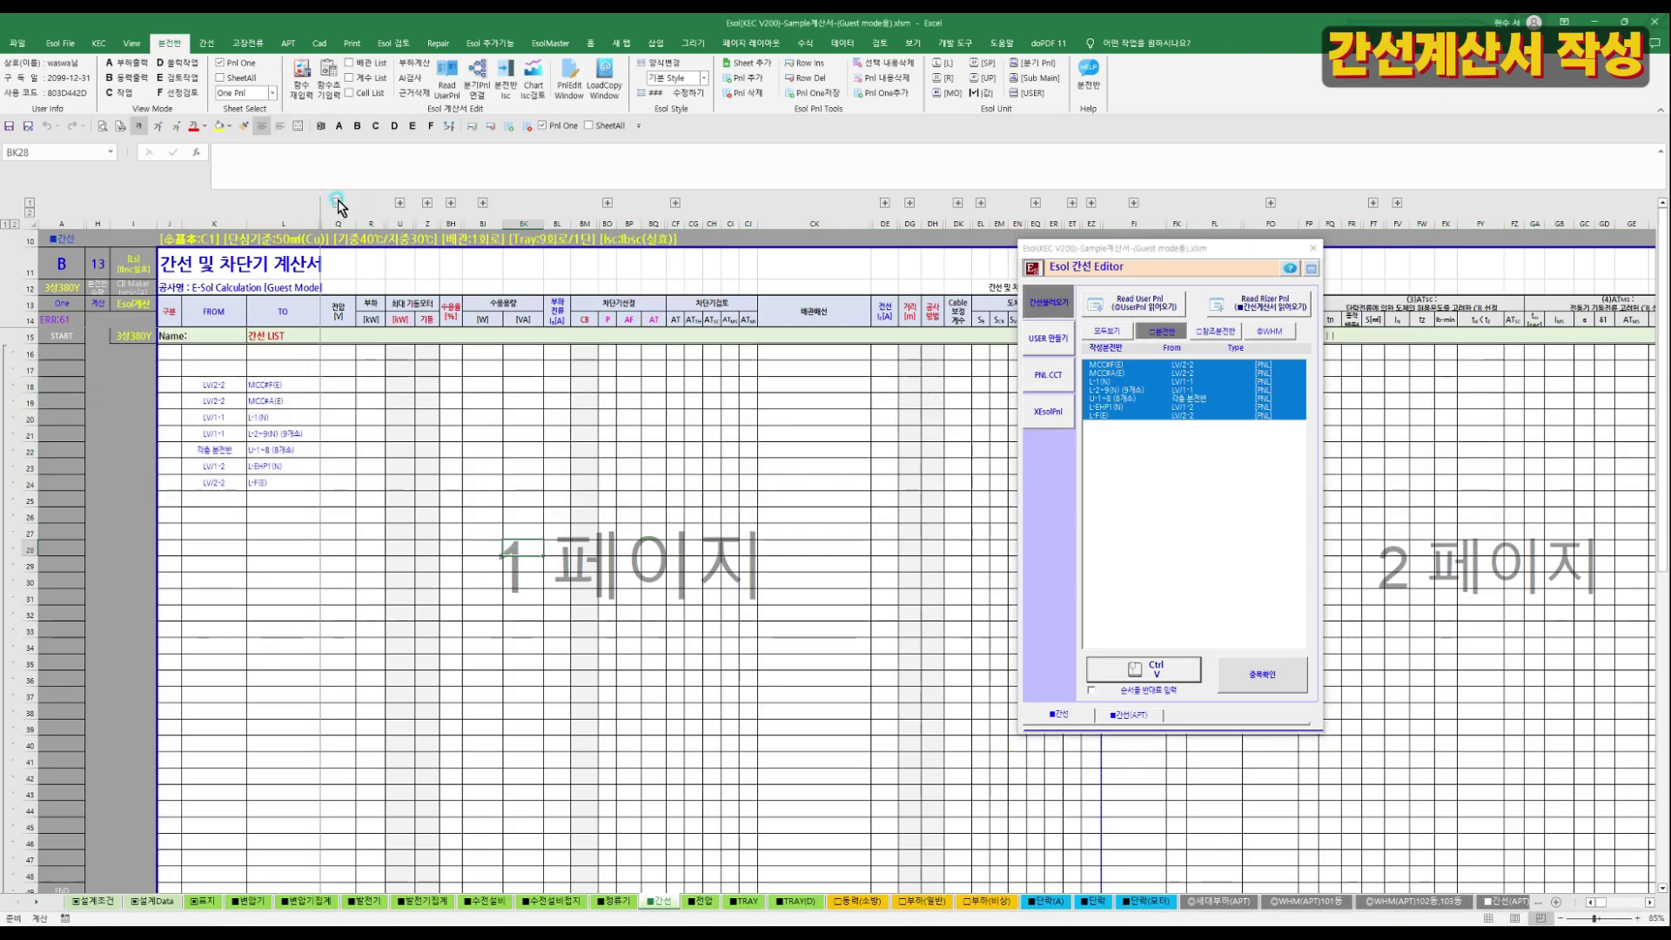
# Expand the hidden columns before the voltage column and check the [PNL] type, FROM and TO entries of the added feeders.
pyautogui.click(337, 202)
pyautogui.click(369, 398)
pyautogui.click(361, 383)
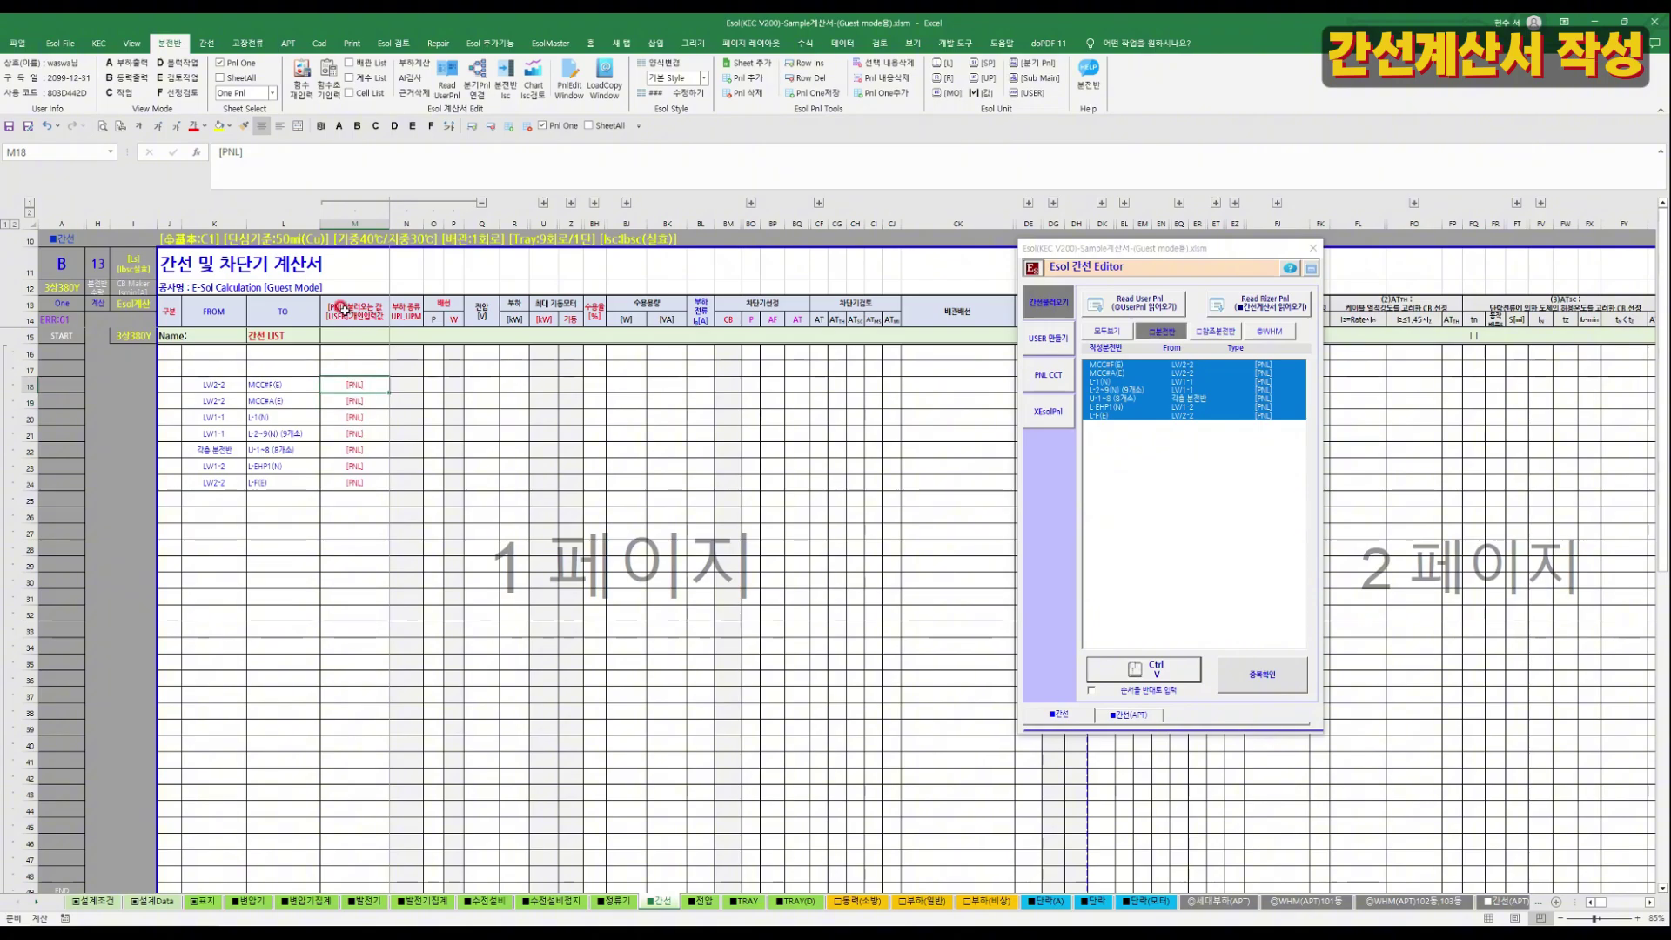
pyautogui.click(302, 381)
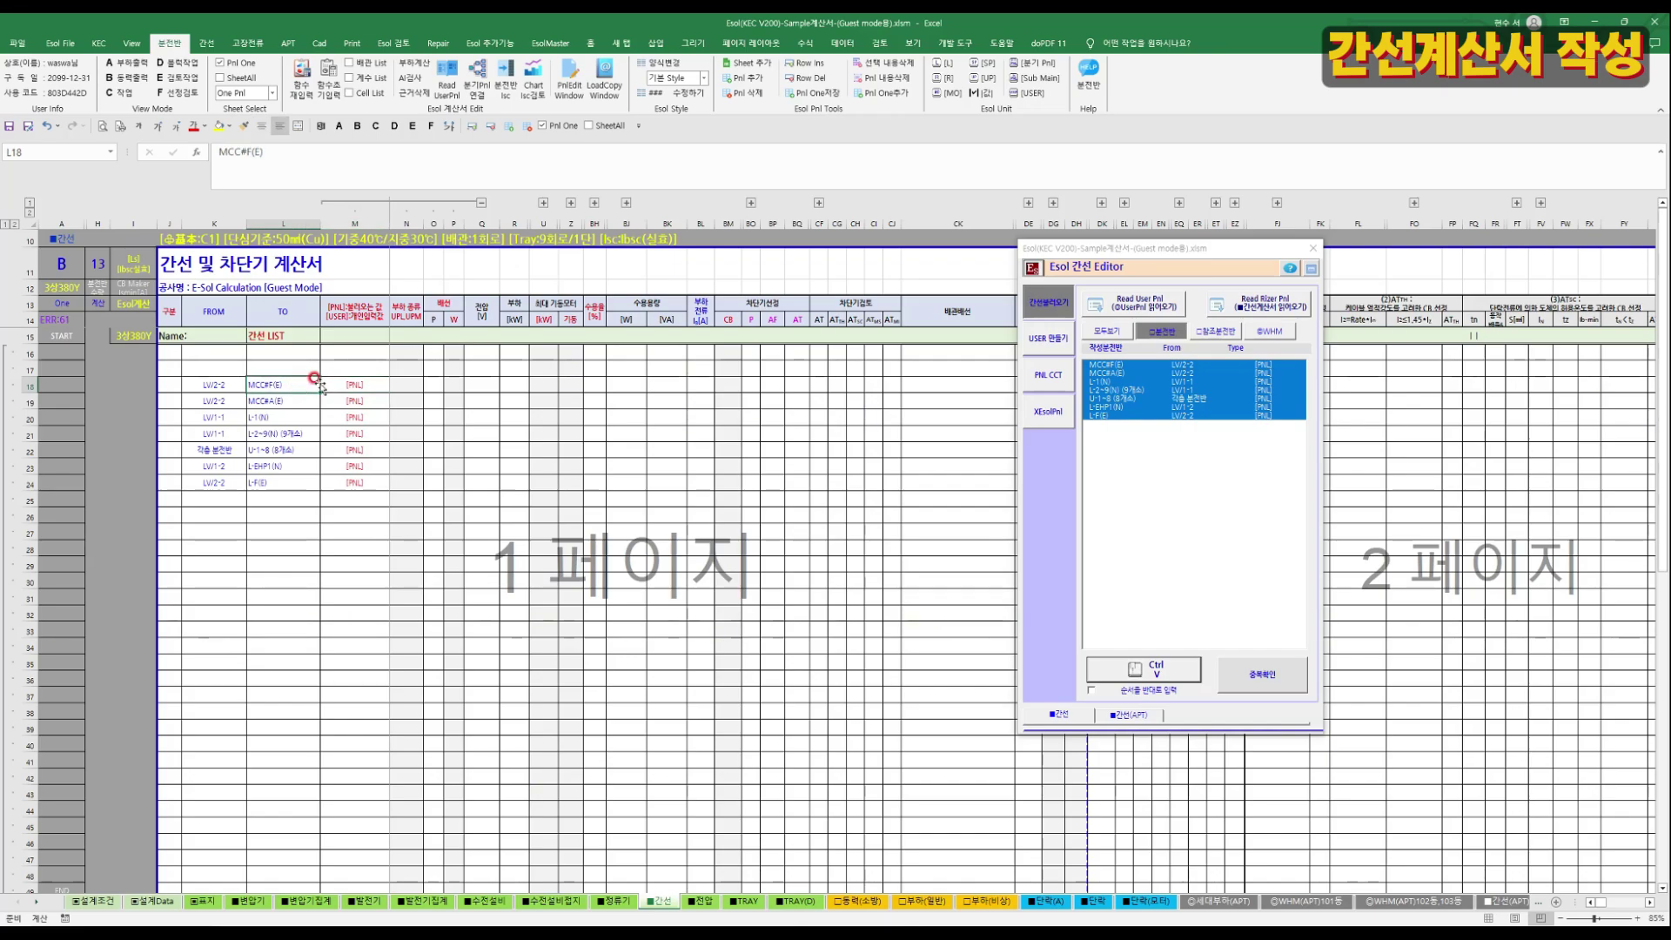
pyautogui.click(358, 384)
pyautogui.click(213, 384)
pyautogui.click(278, 399)
# Run DATA LINK on the 간선 sheet to calculate the seven imported feeders in rows 18 to 24.
pyautogui.click(315, 91)
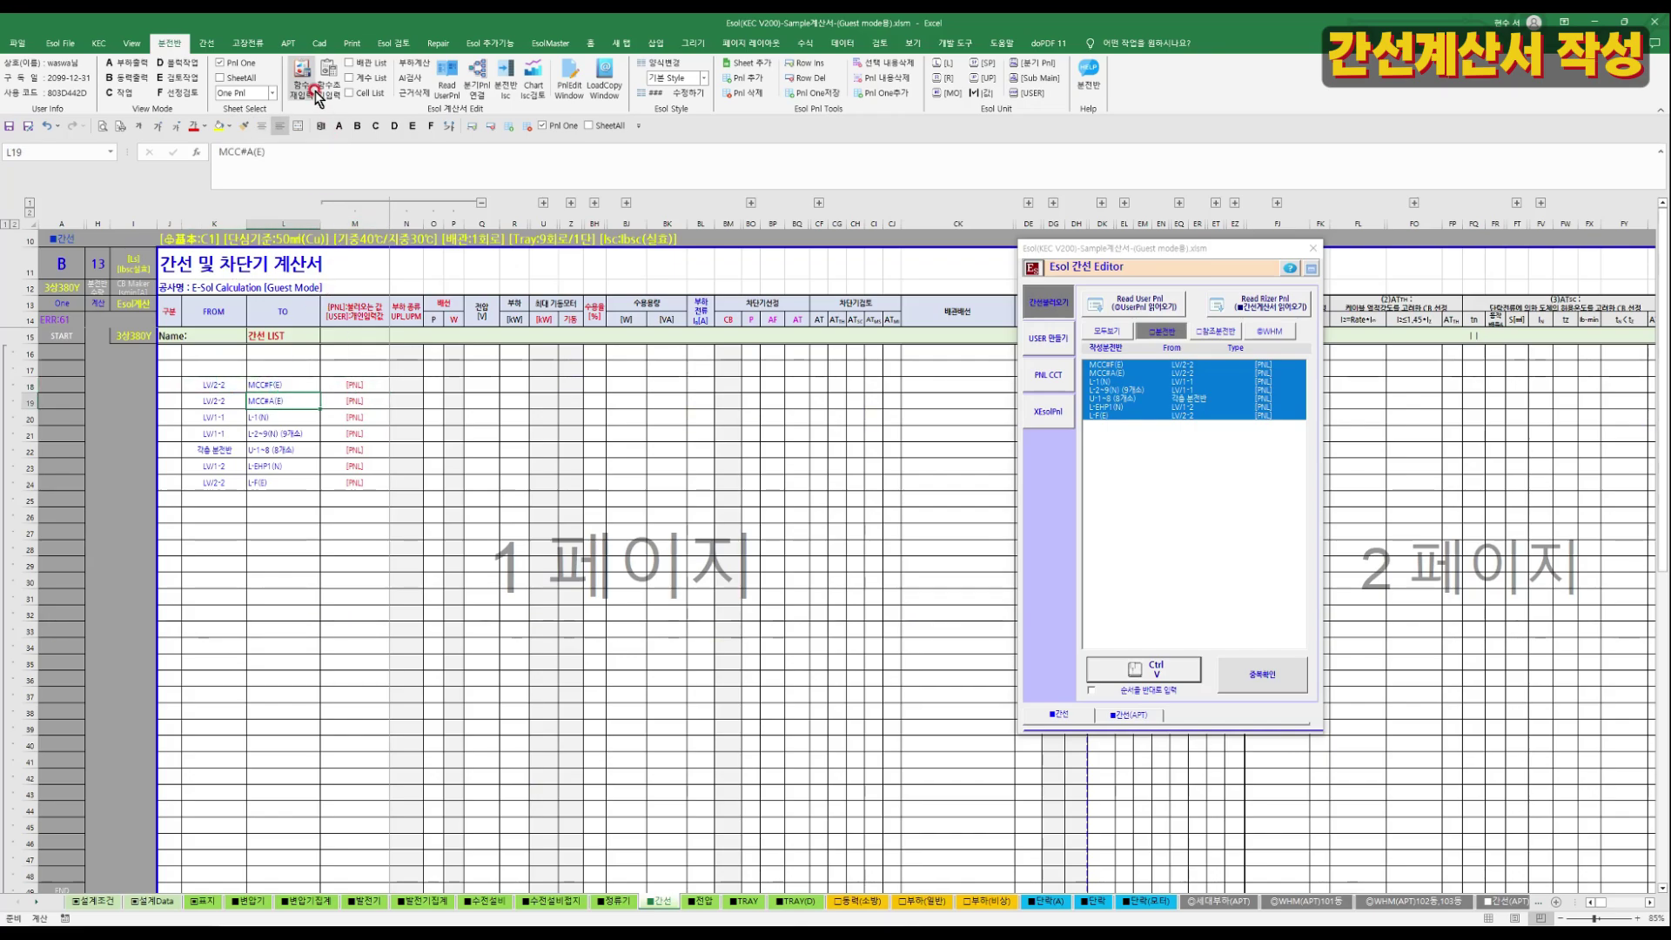
pyautogui.click(209, 44)
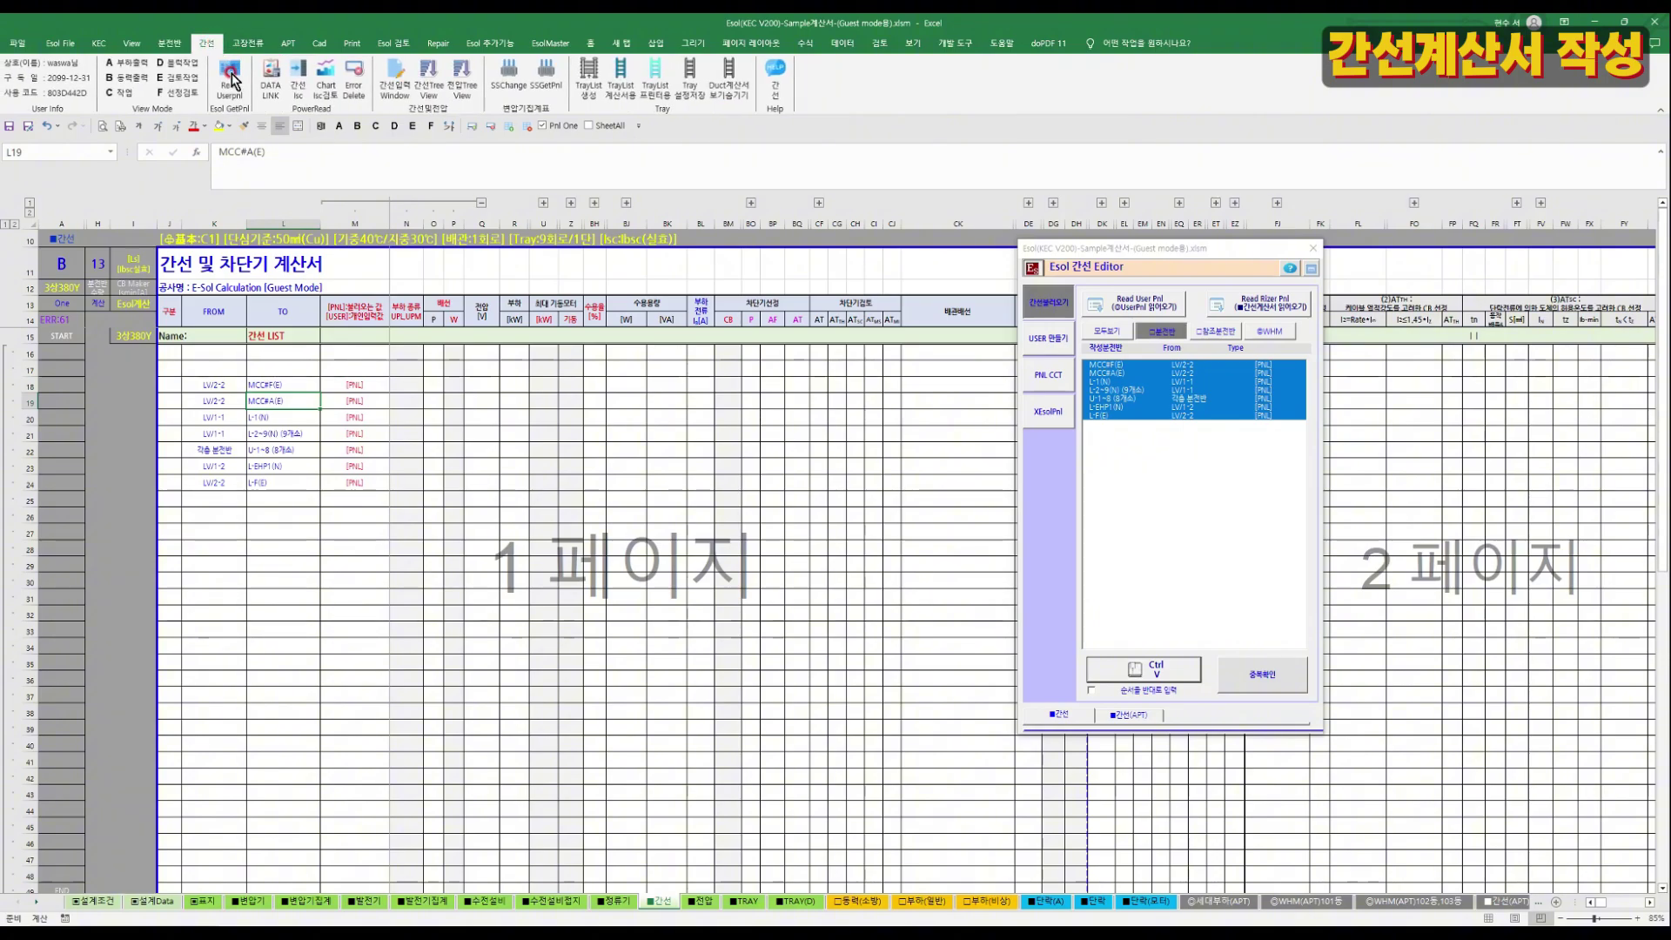
pyautogui.click(268, 95)
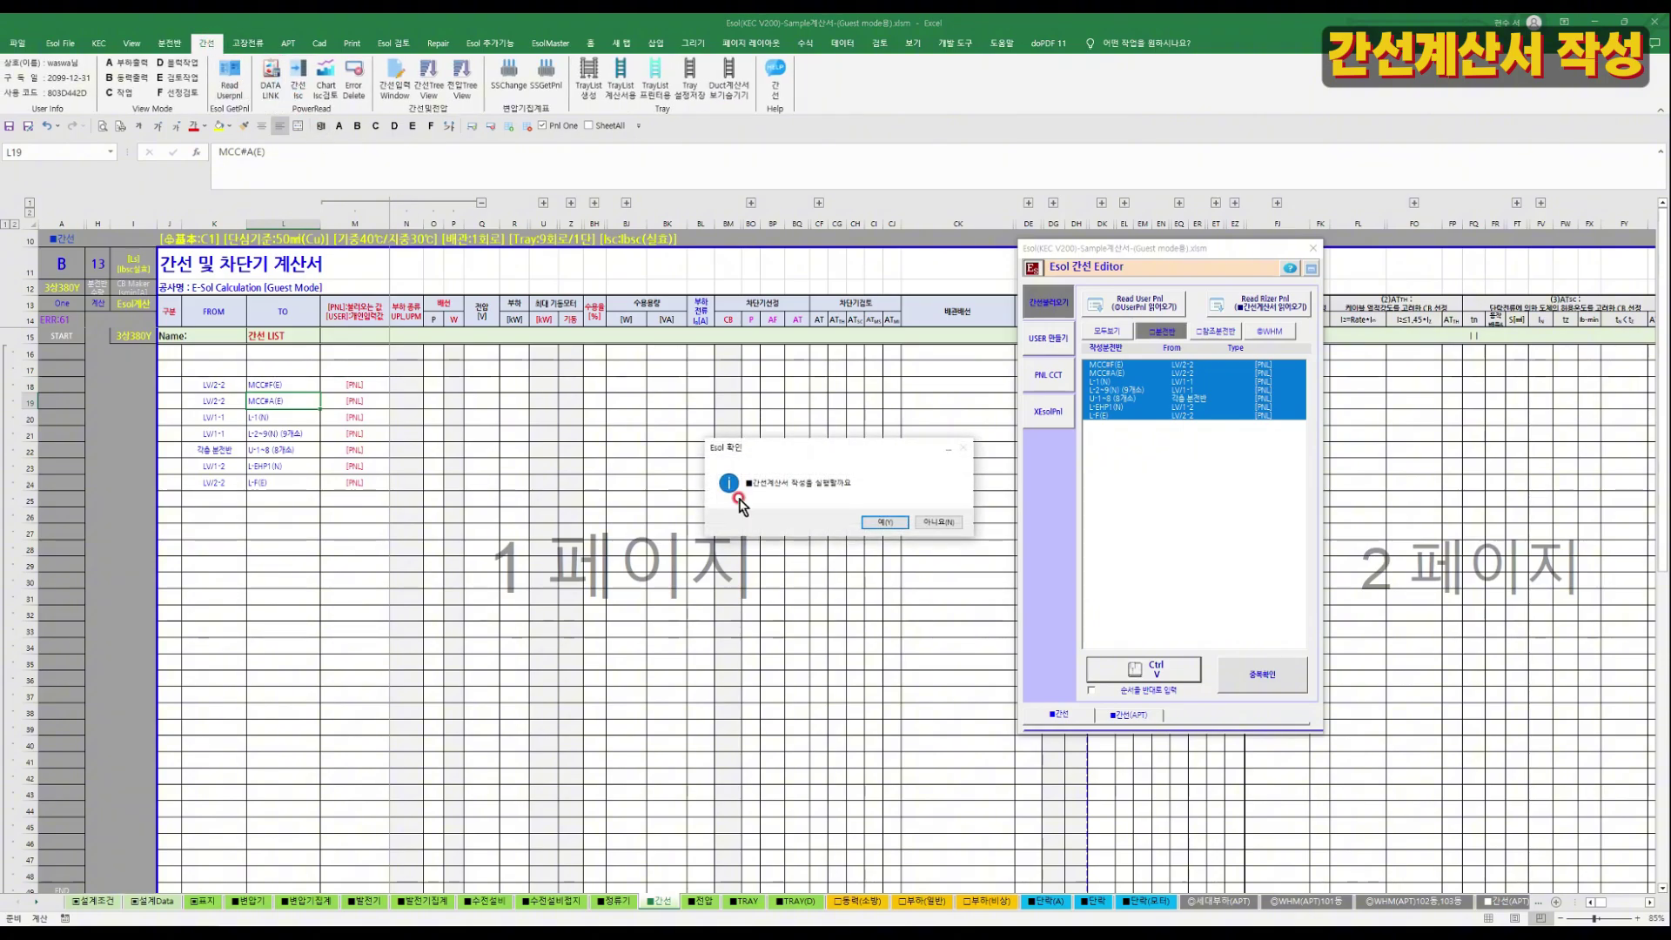
pyautogui.click(902, 528)
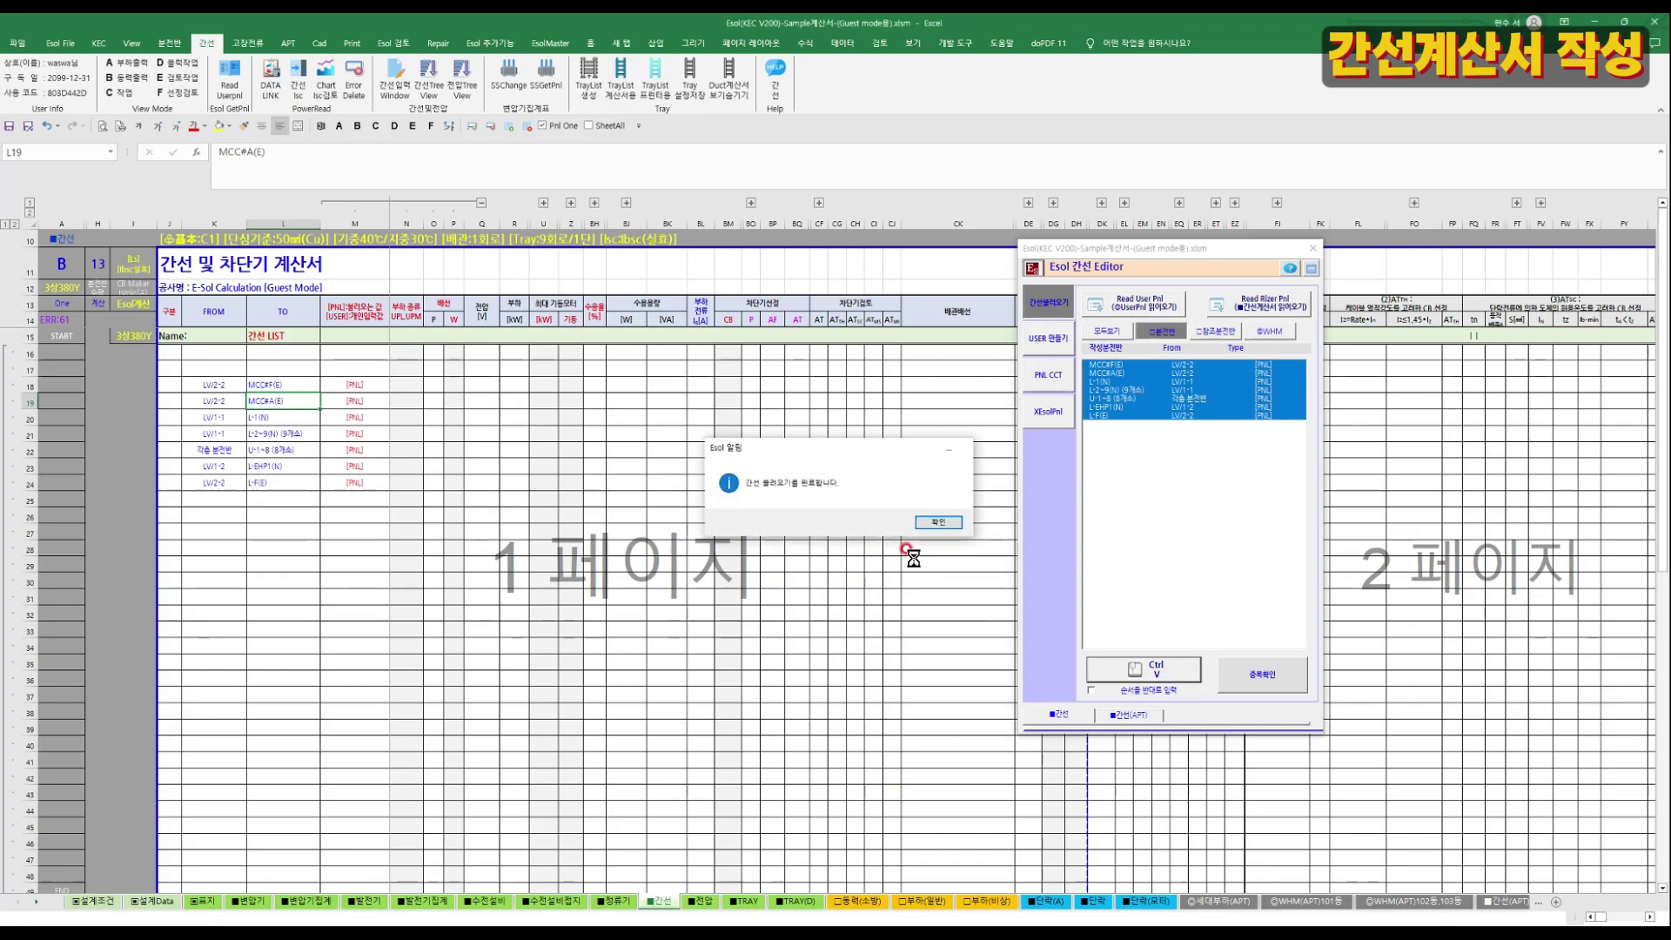
pyautogui.click(934, 522)
# Check the linked breaker ratings, cable current and installation method of the seven feeders, closing the feeder editor to uncover the columns.
pyautogui.click(782, 417)
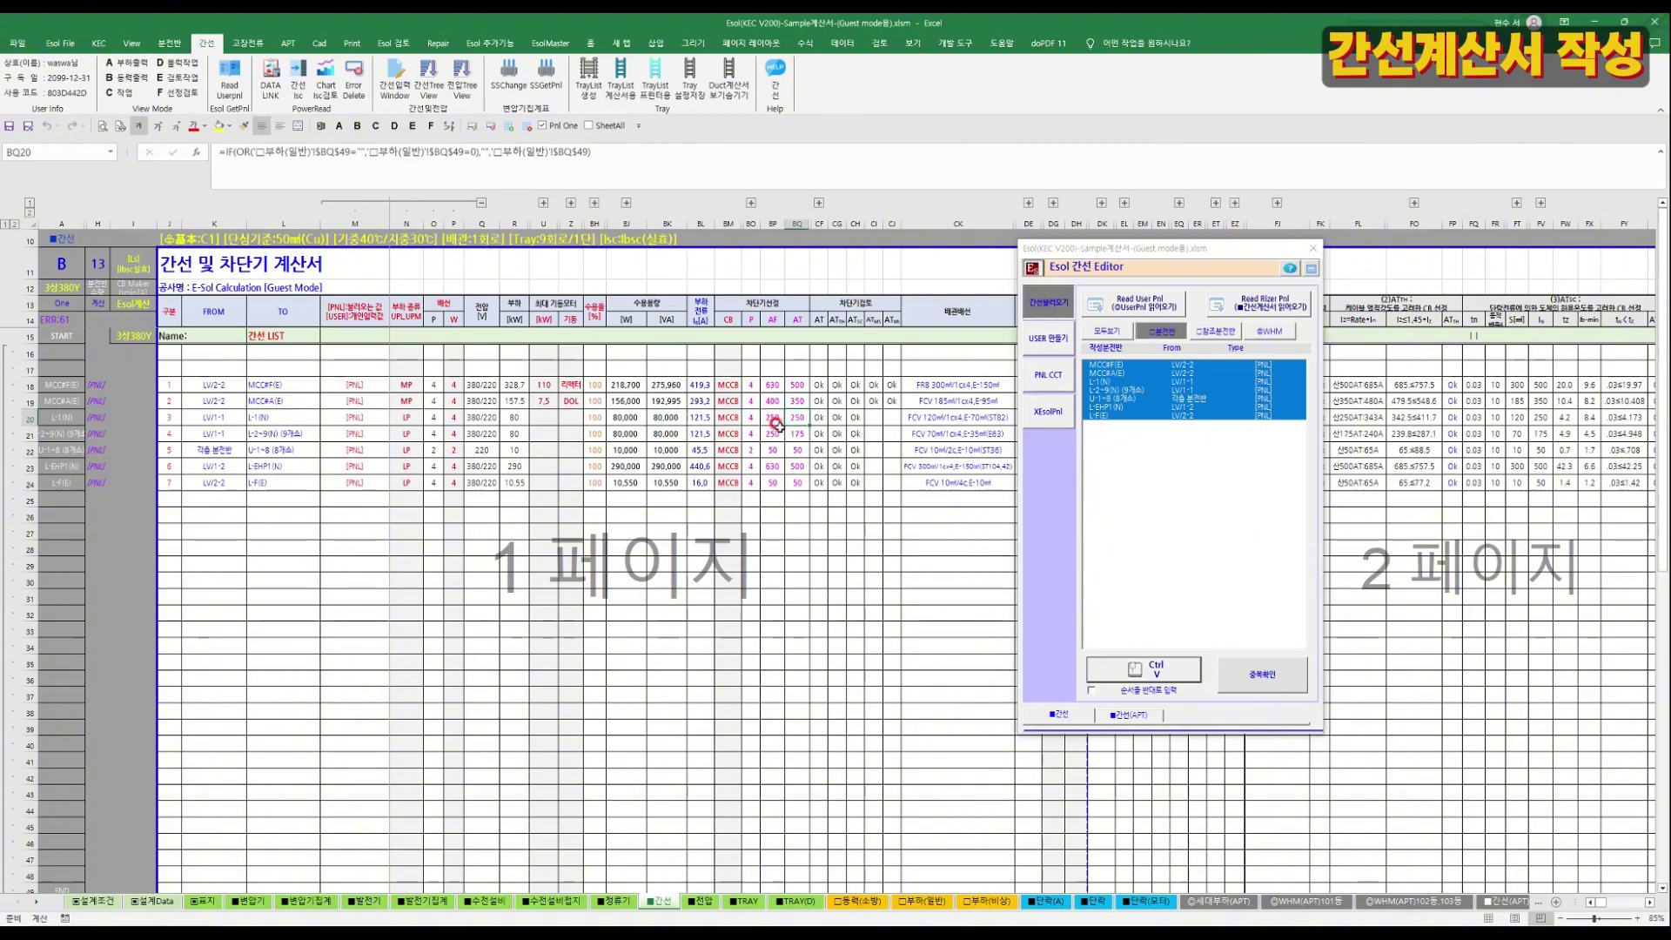
pyautogui.press('Down')
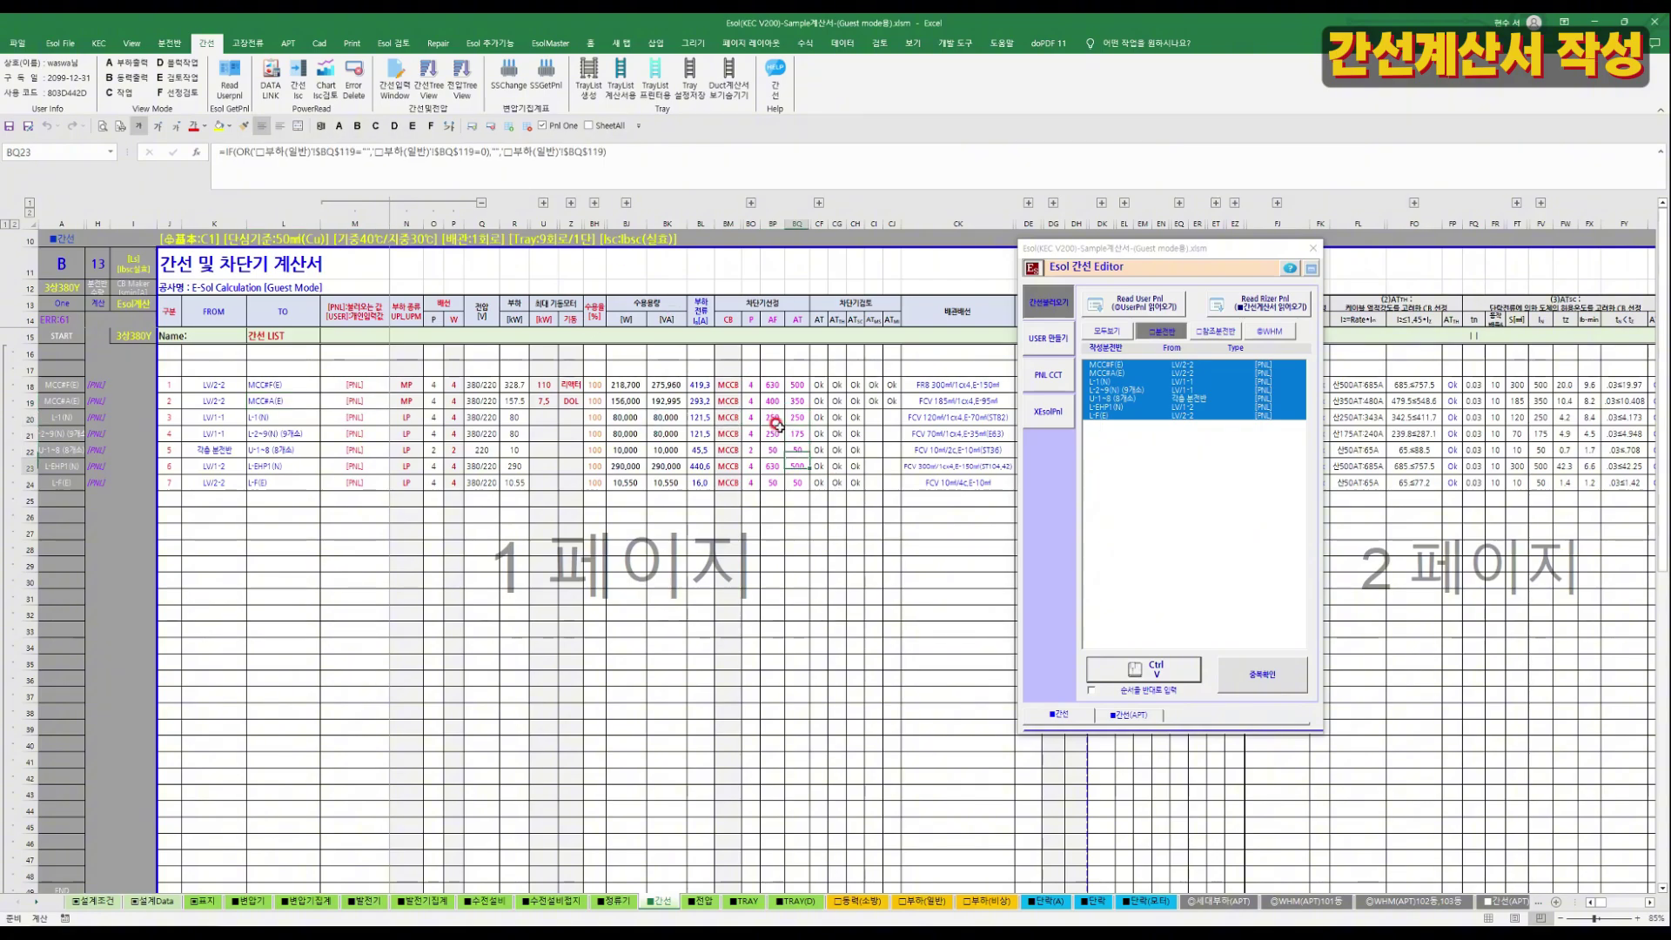
pyautogui.press('Up')
pyautogui.press('Up')
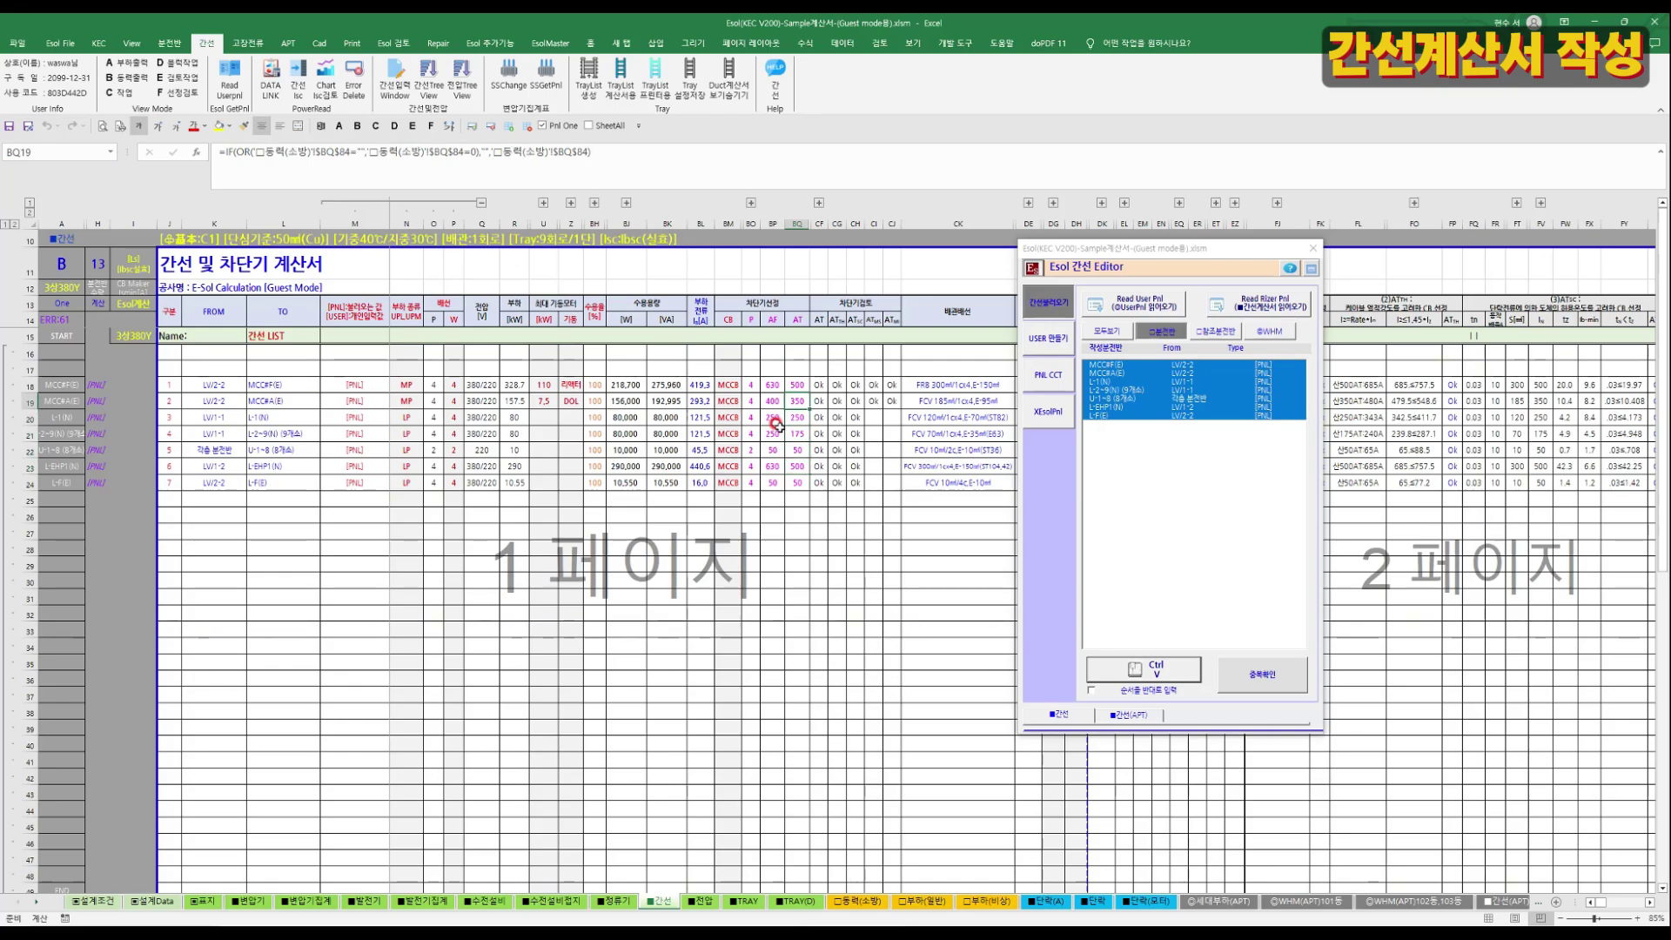
pyautogui.click(1319, 254)
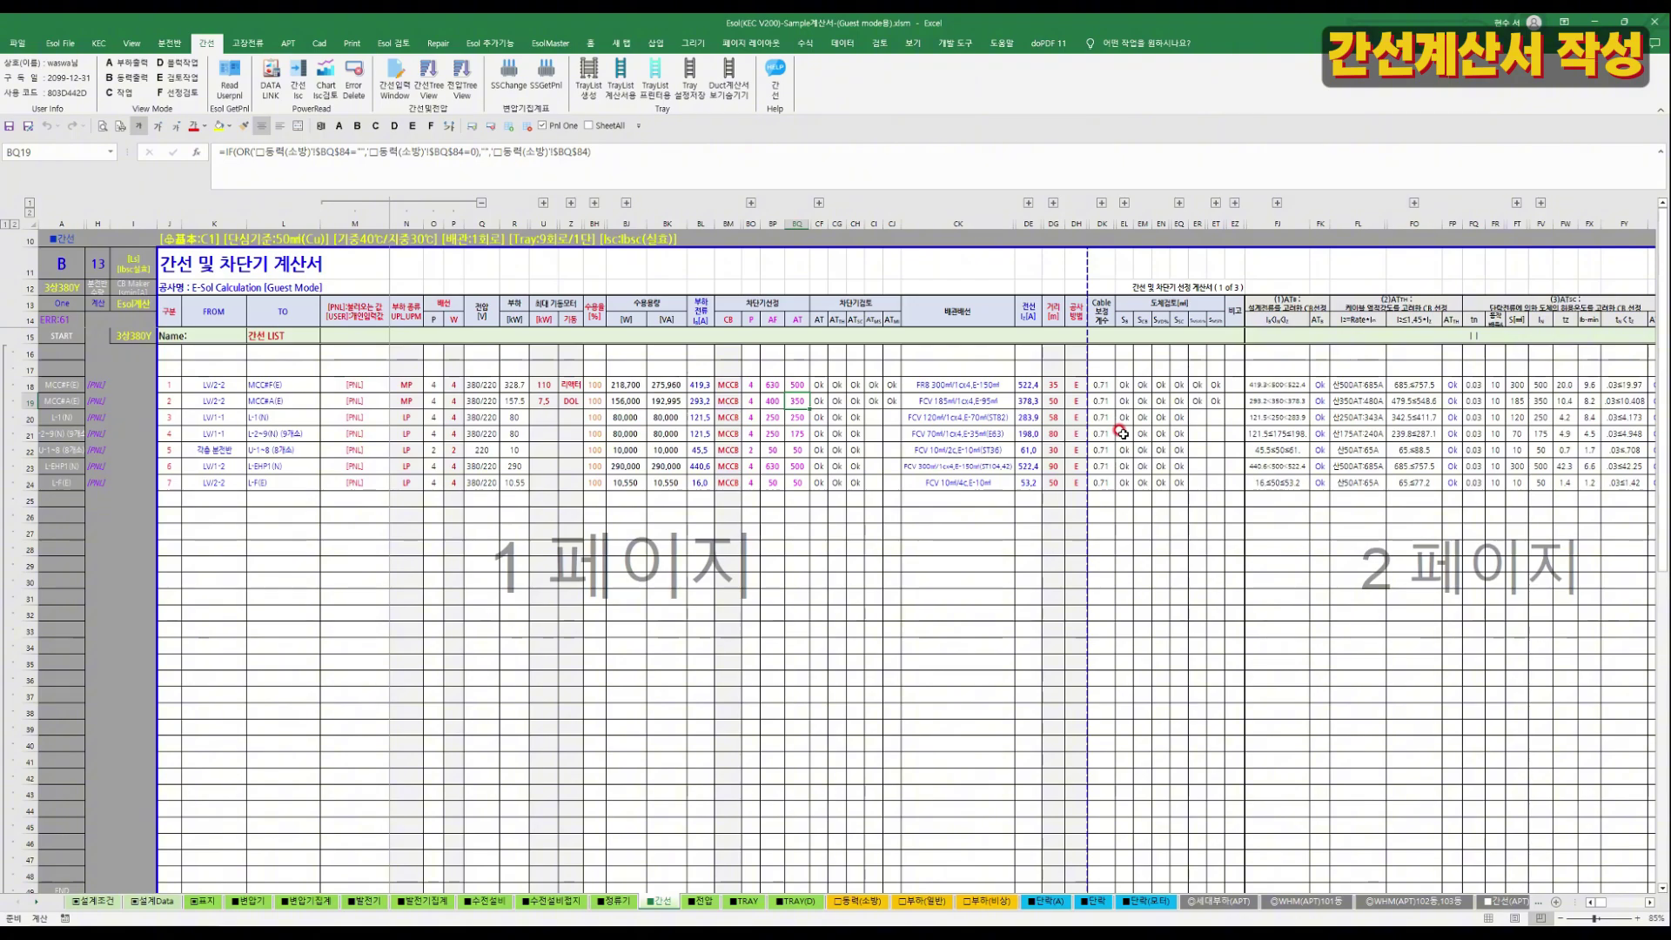
pyautogui.click(1076, 401)
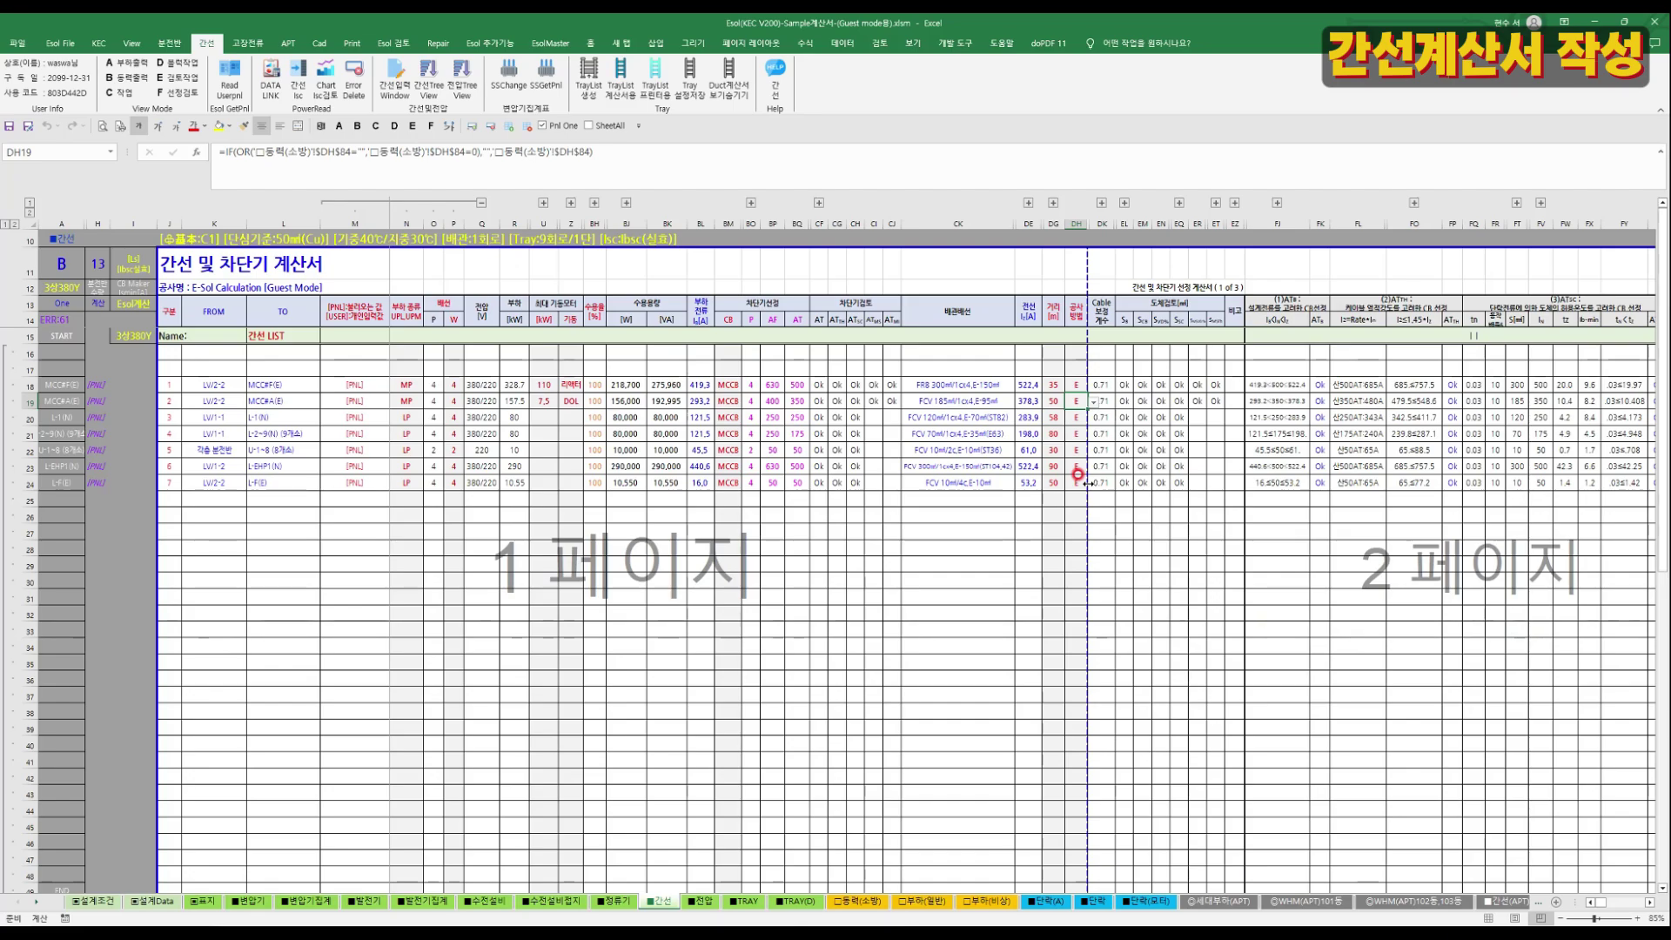
pyautogui.click(1020, 437)
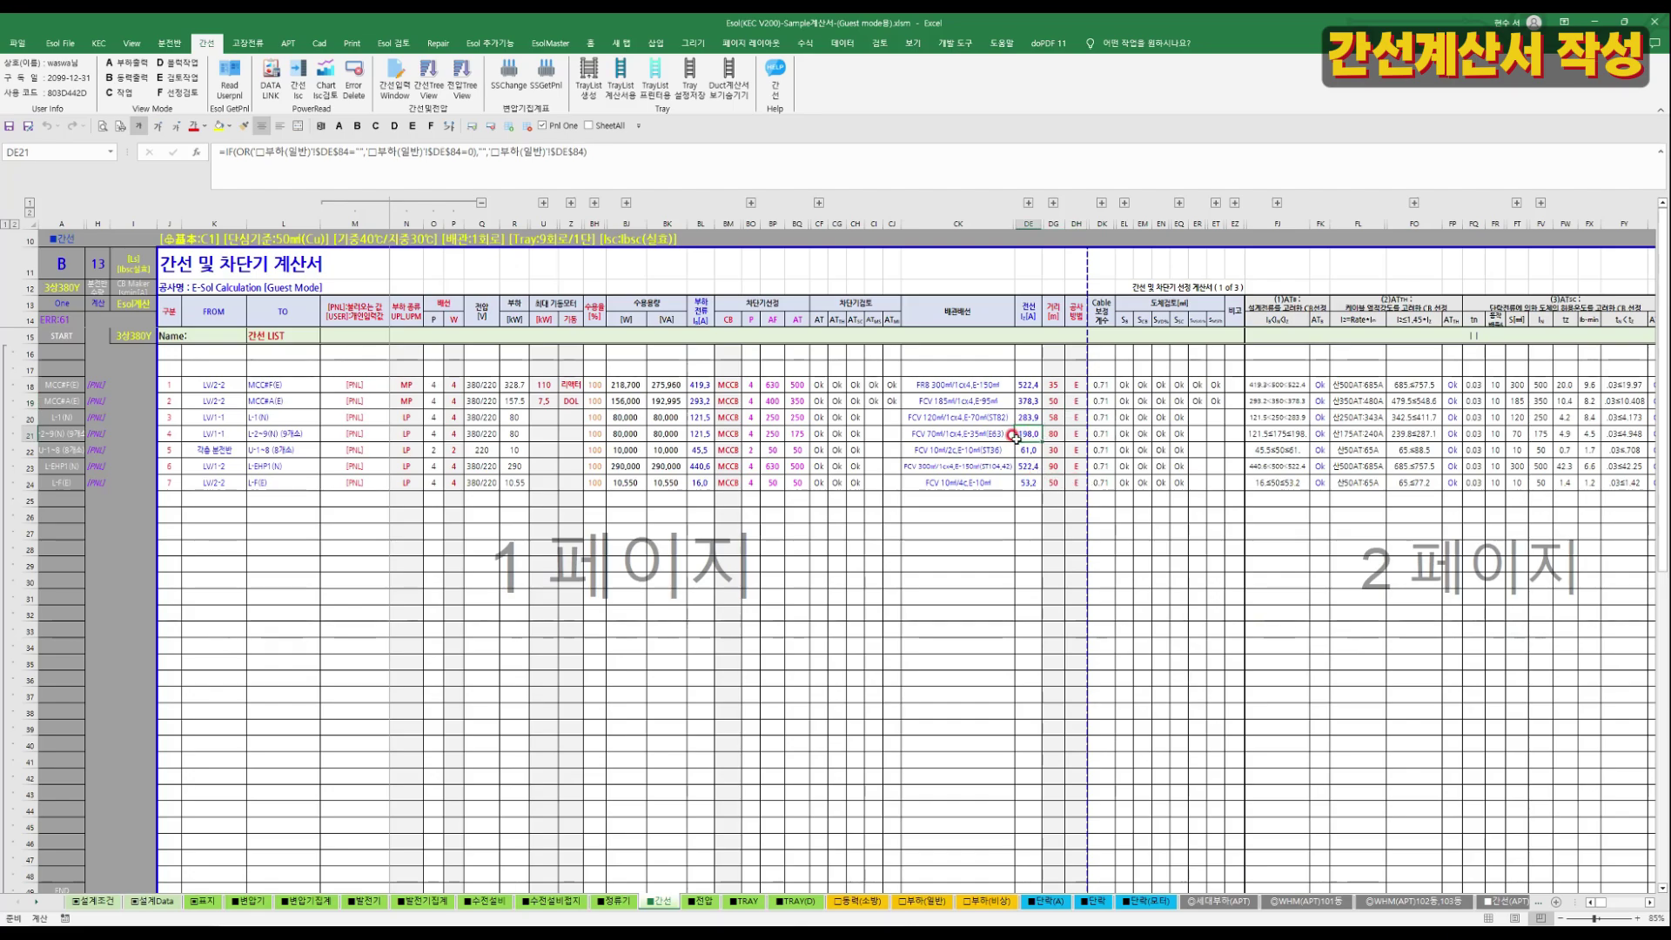
pyautogui.click(365, 515)
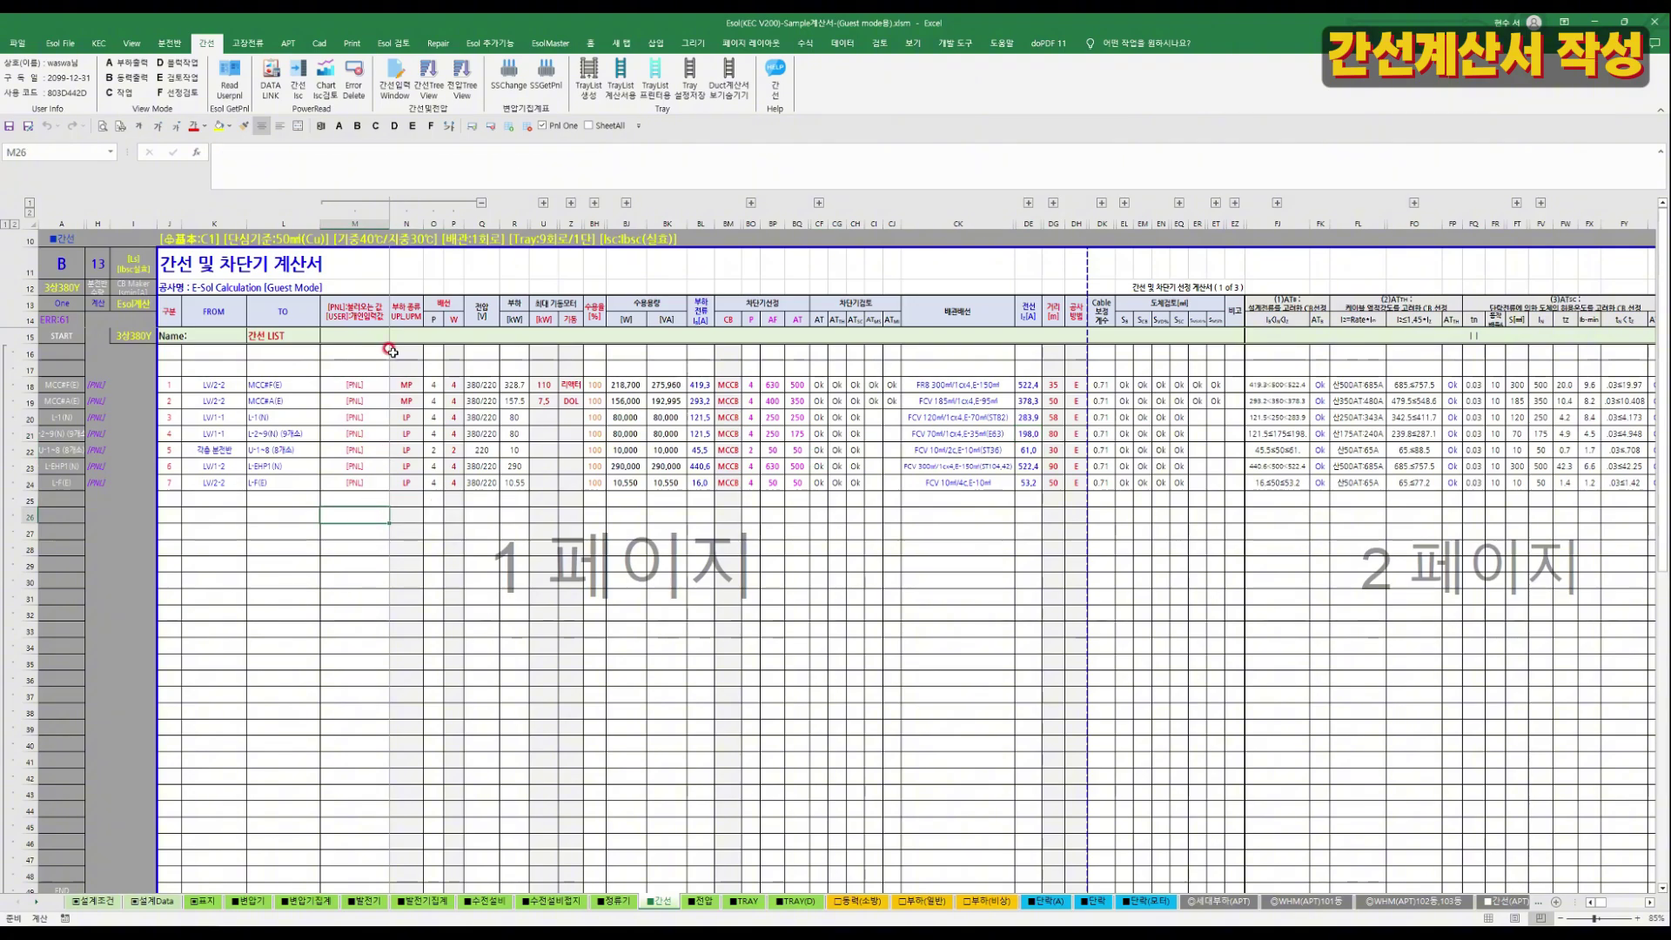
# Reopen the feeder editor and show its USER 만들기 page for creating user-defined feeders.
pyautogui.click(394, 80)
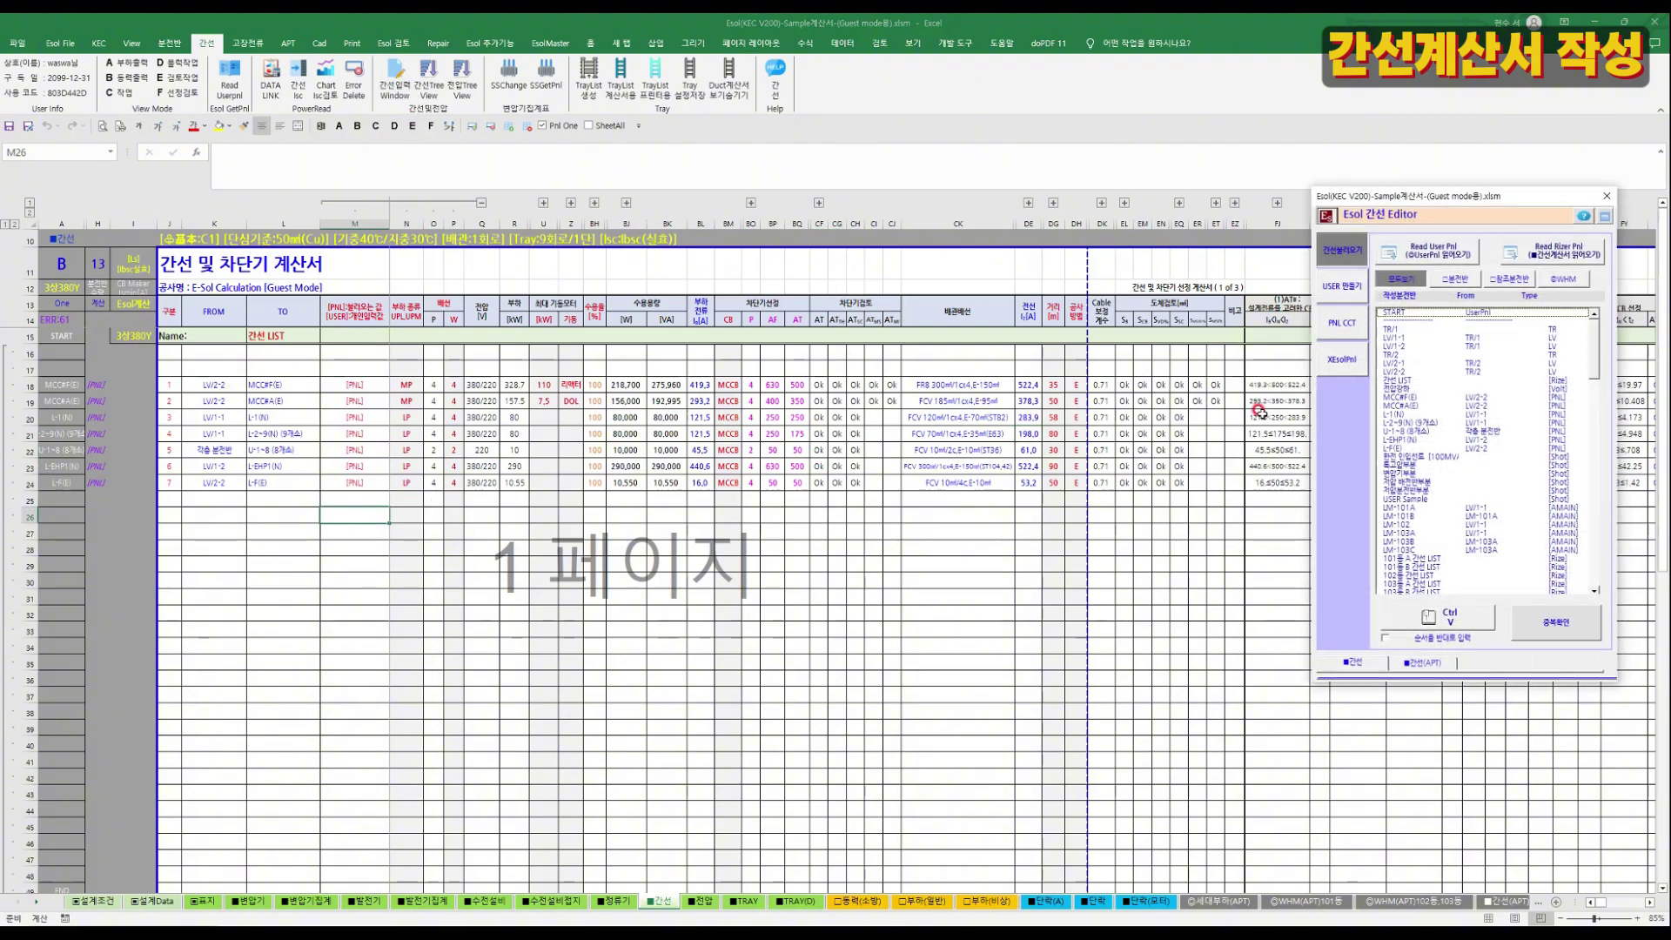
pyautogui.click(1366, 293)
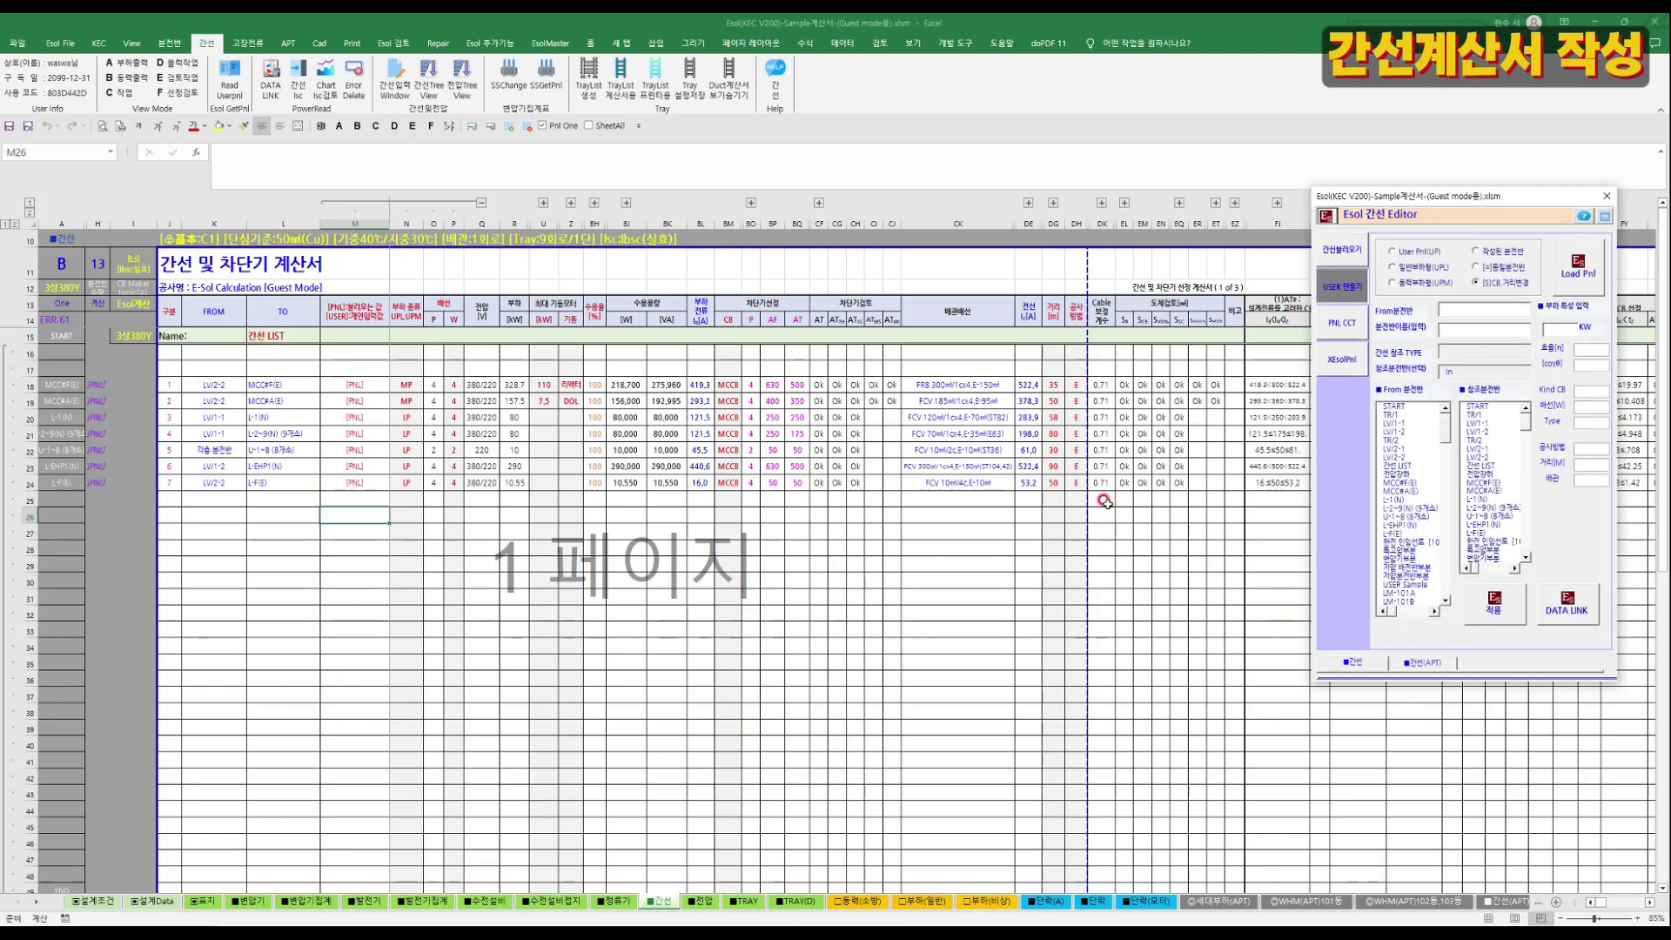
pyautogui.click(681, 543)
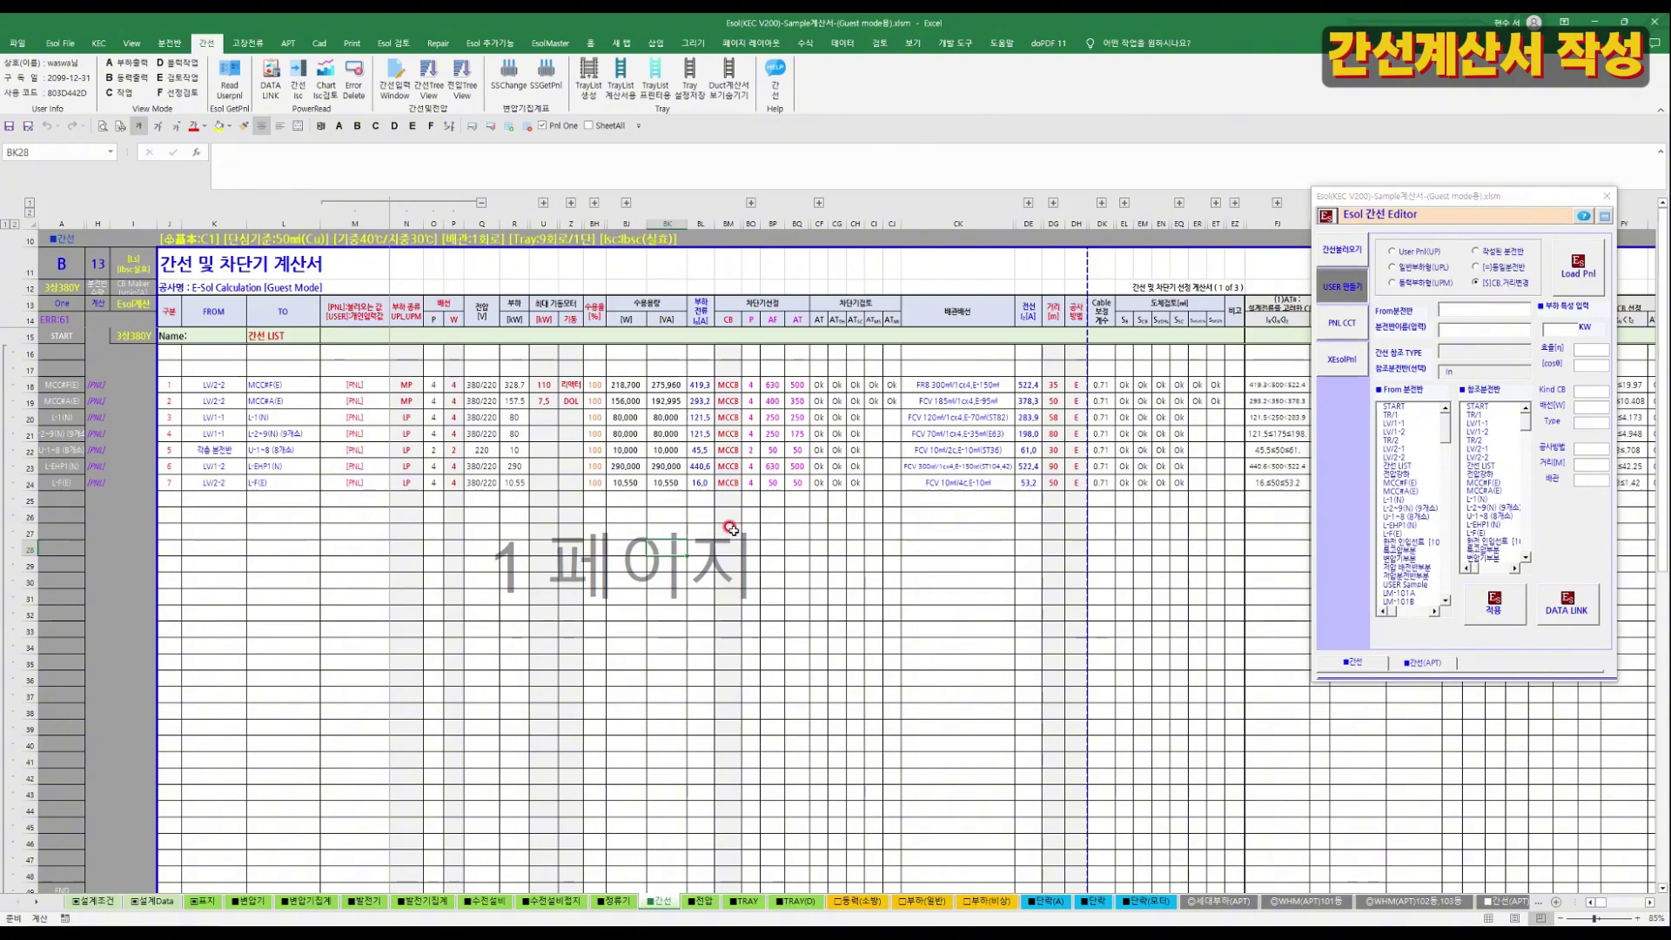
# Create a User Pnl(UP) feeder named 123 in row 28, fed from MCC#A(E) with a 50 kW load, and check its entries.
pyautogui.click(1413, 252)
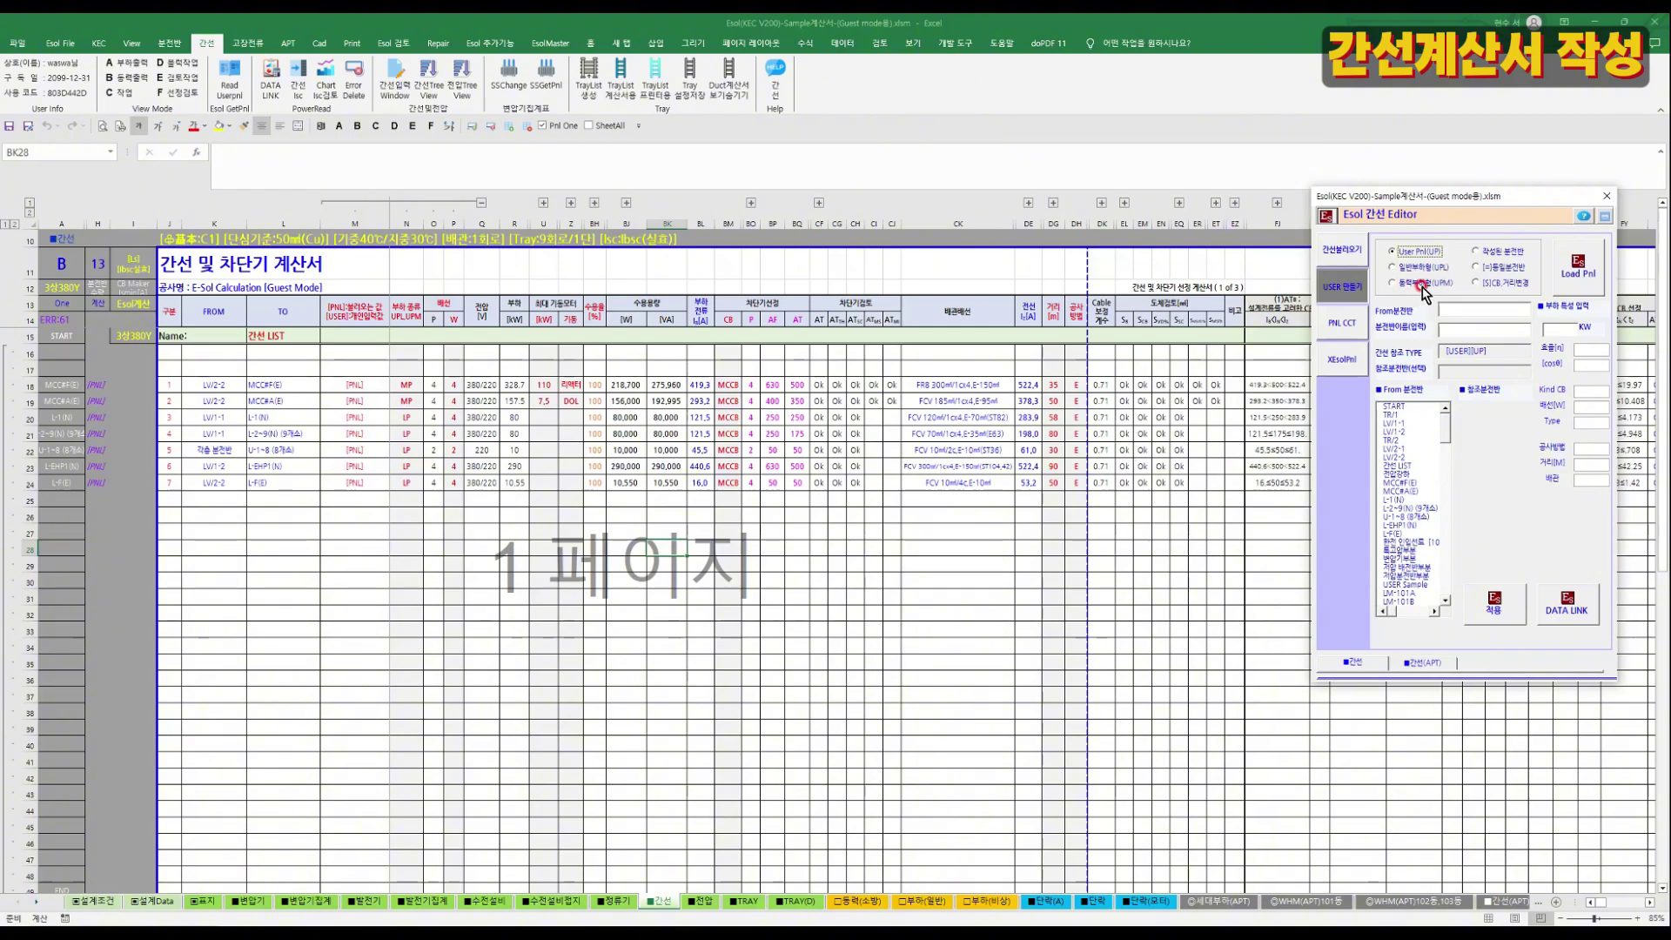
pyautogui.click(1448, 308)
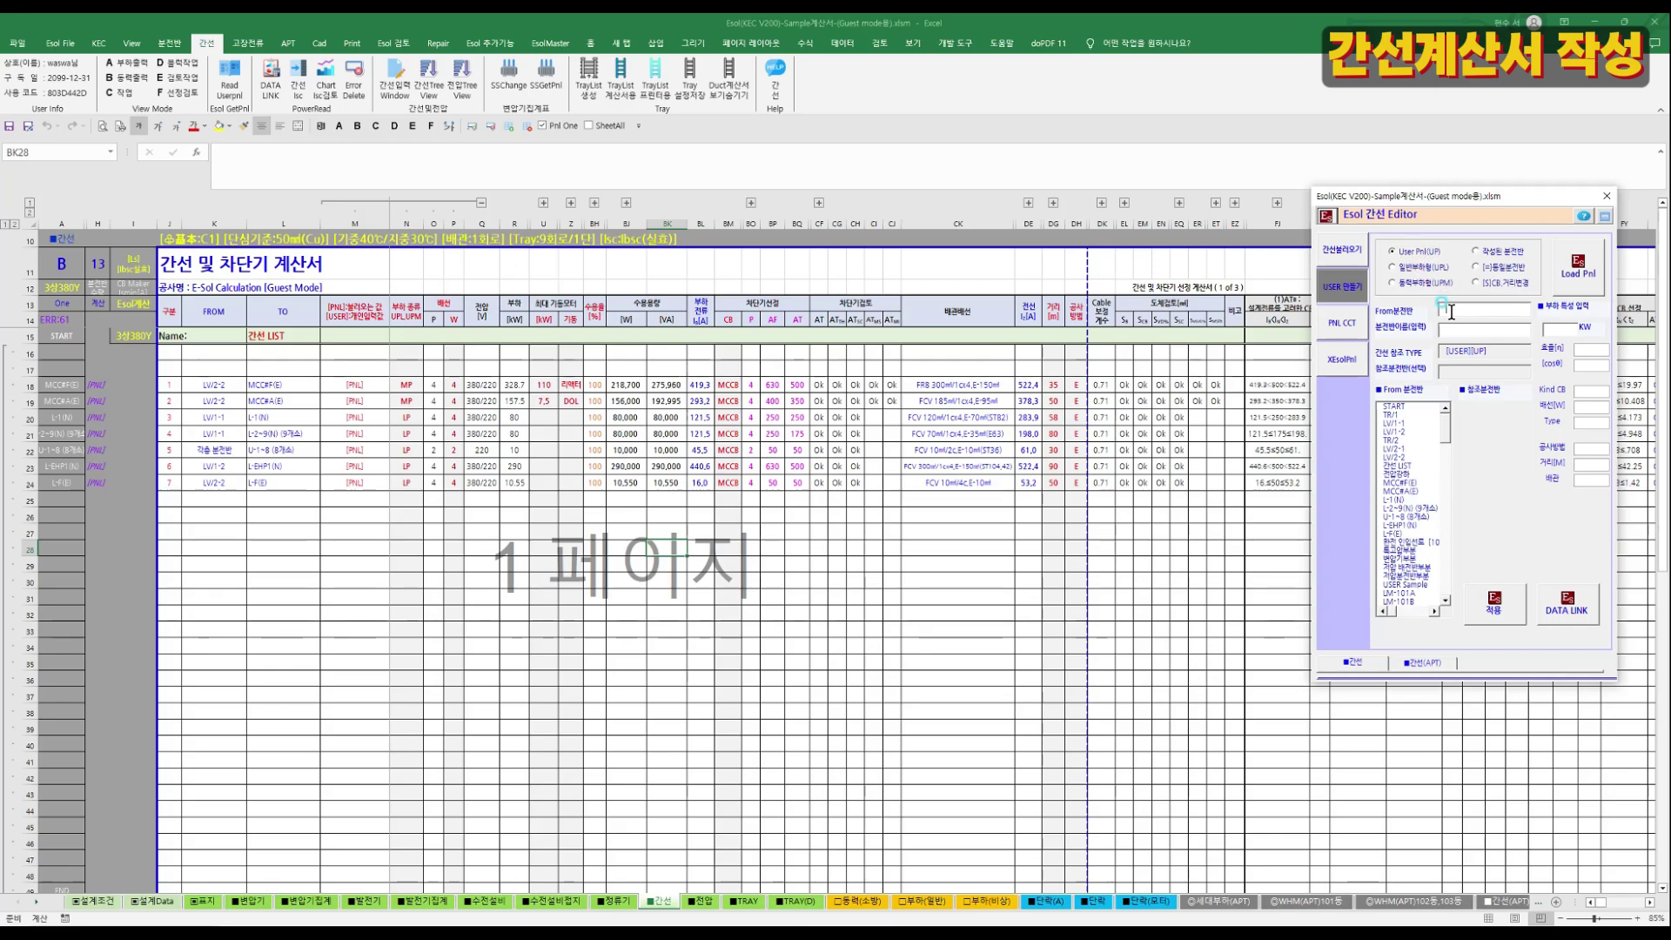
pyautogui.click(1397, 434)
pyautogui.click(1395, 494)
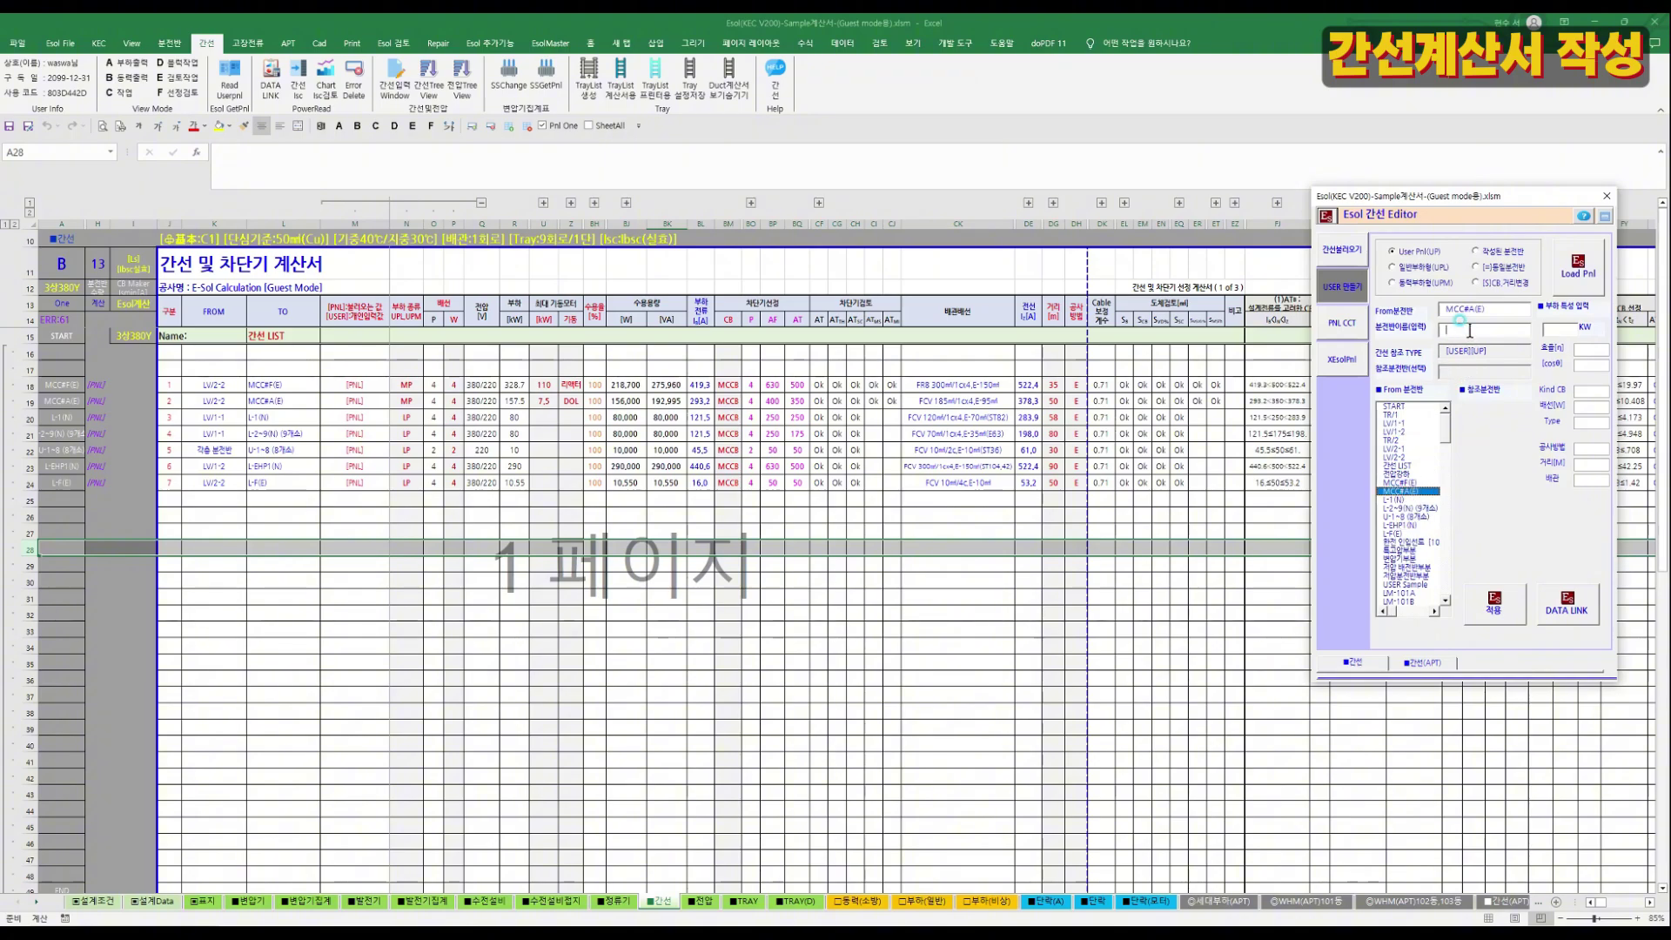
pyautogui.write('123')
pyautogui.click(1562, 329)
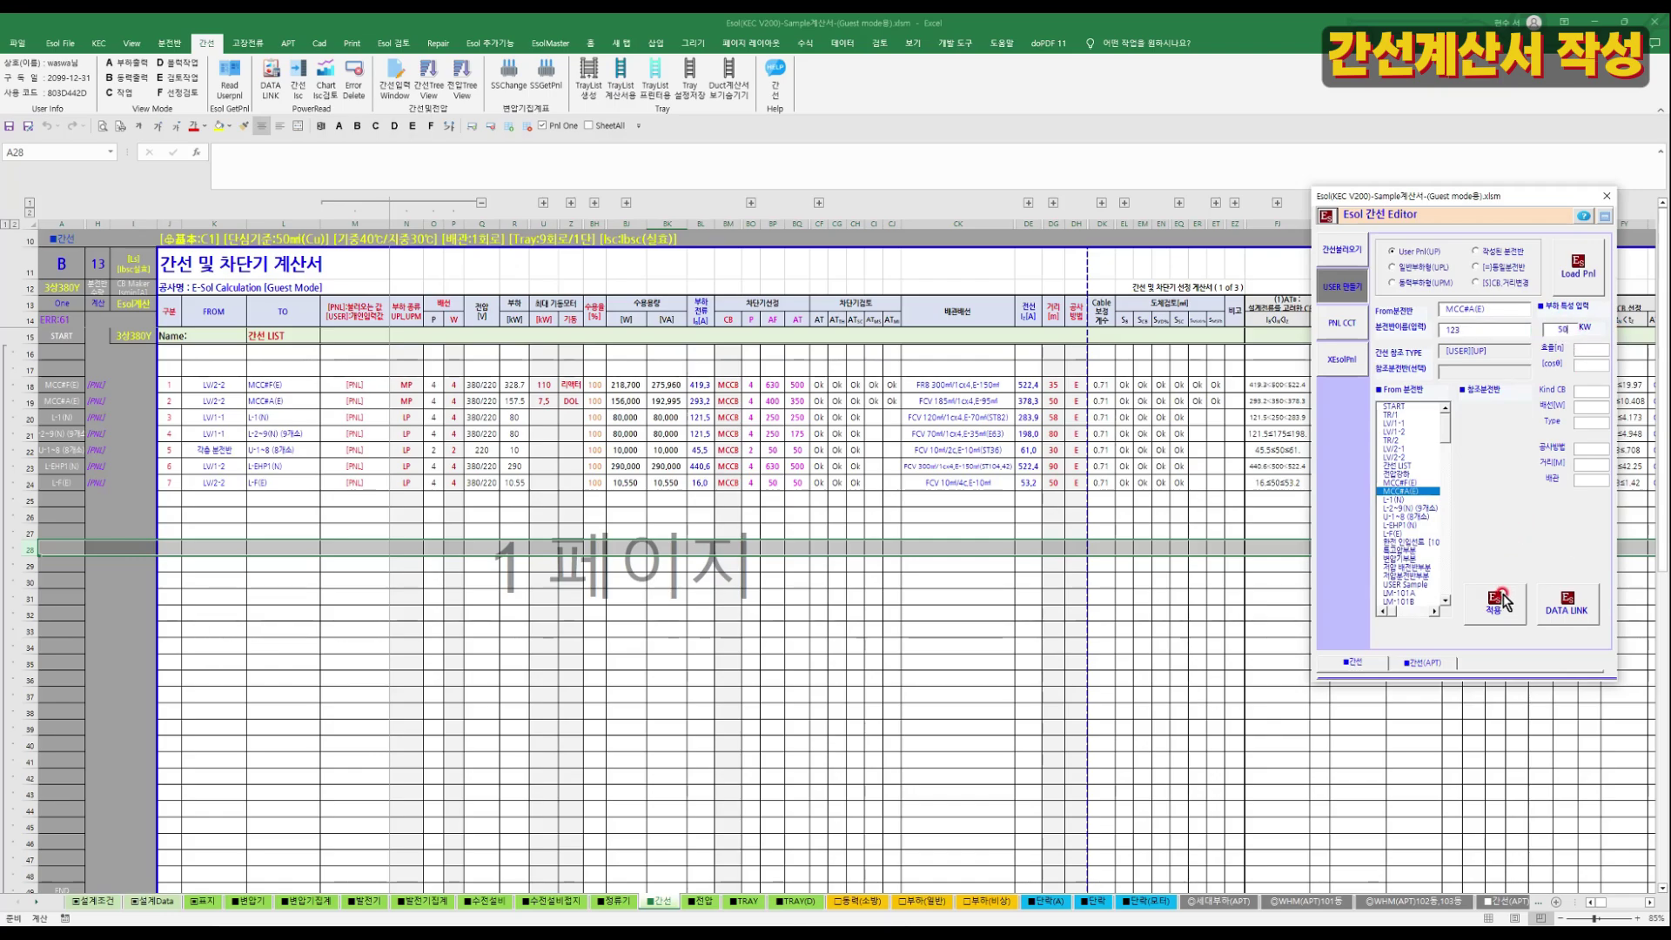
pyautogui.click(1496, 605)
pyautogui.click(892, 522)
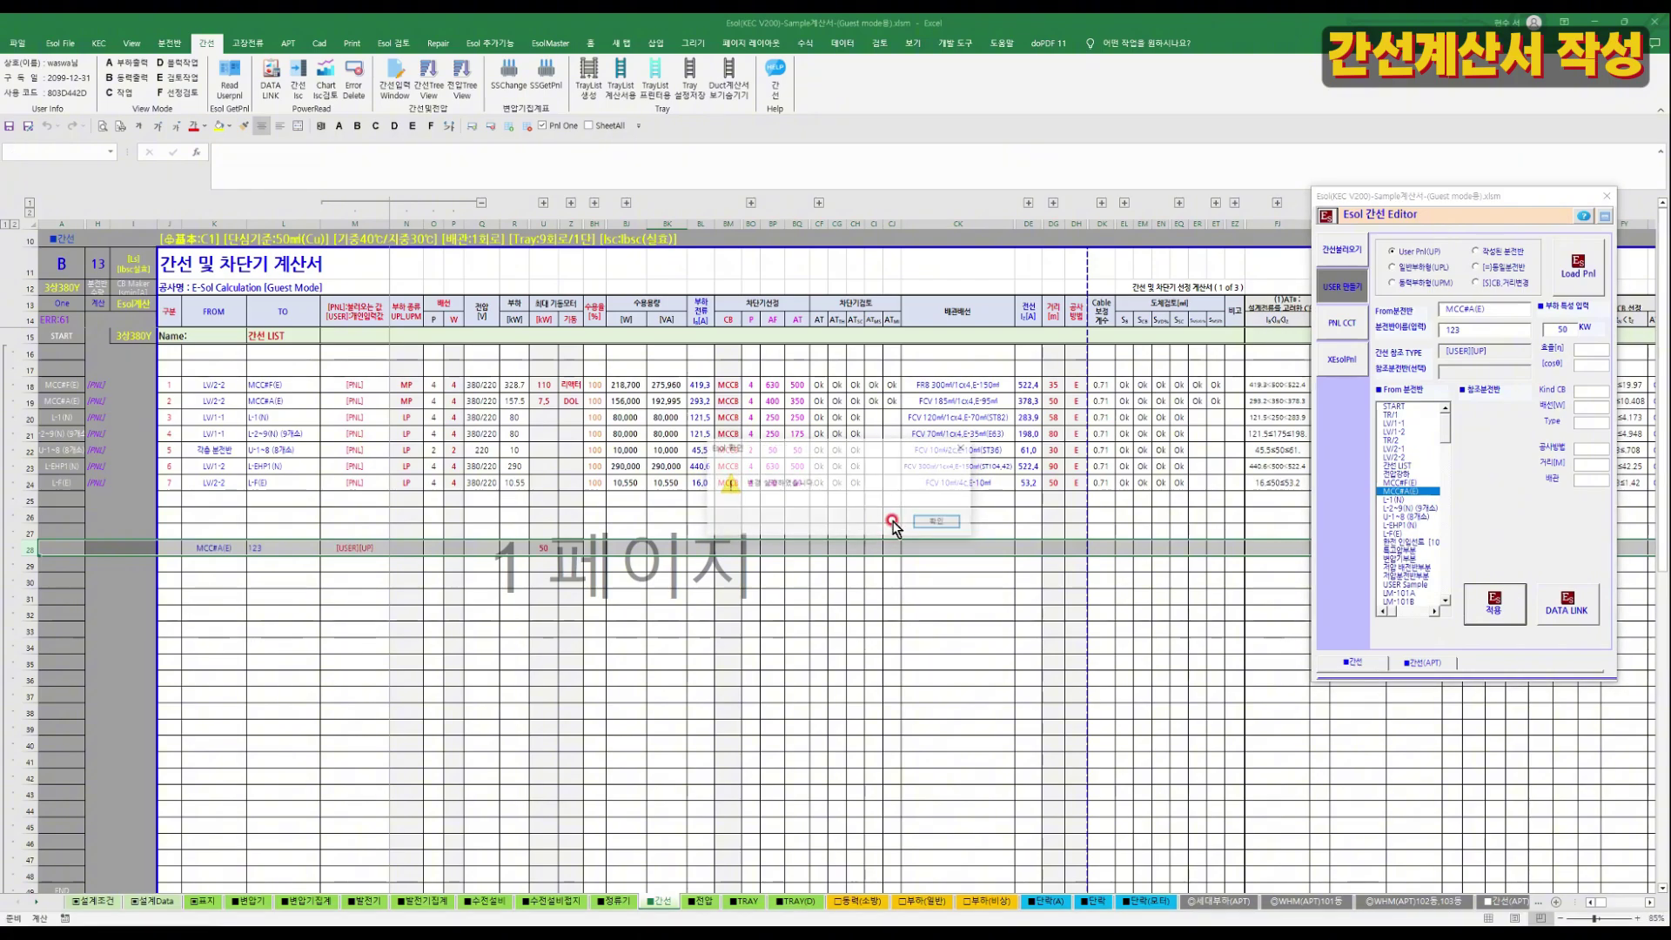
pyautogui.click(366, 548)
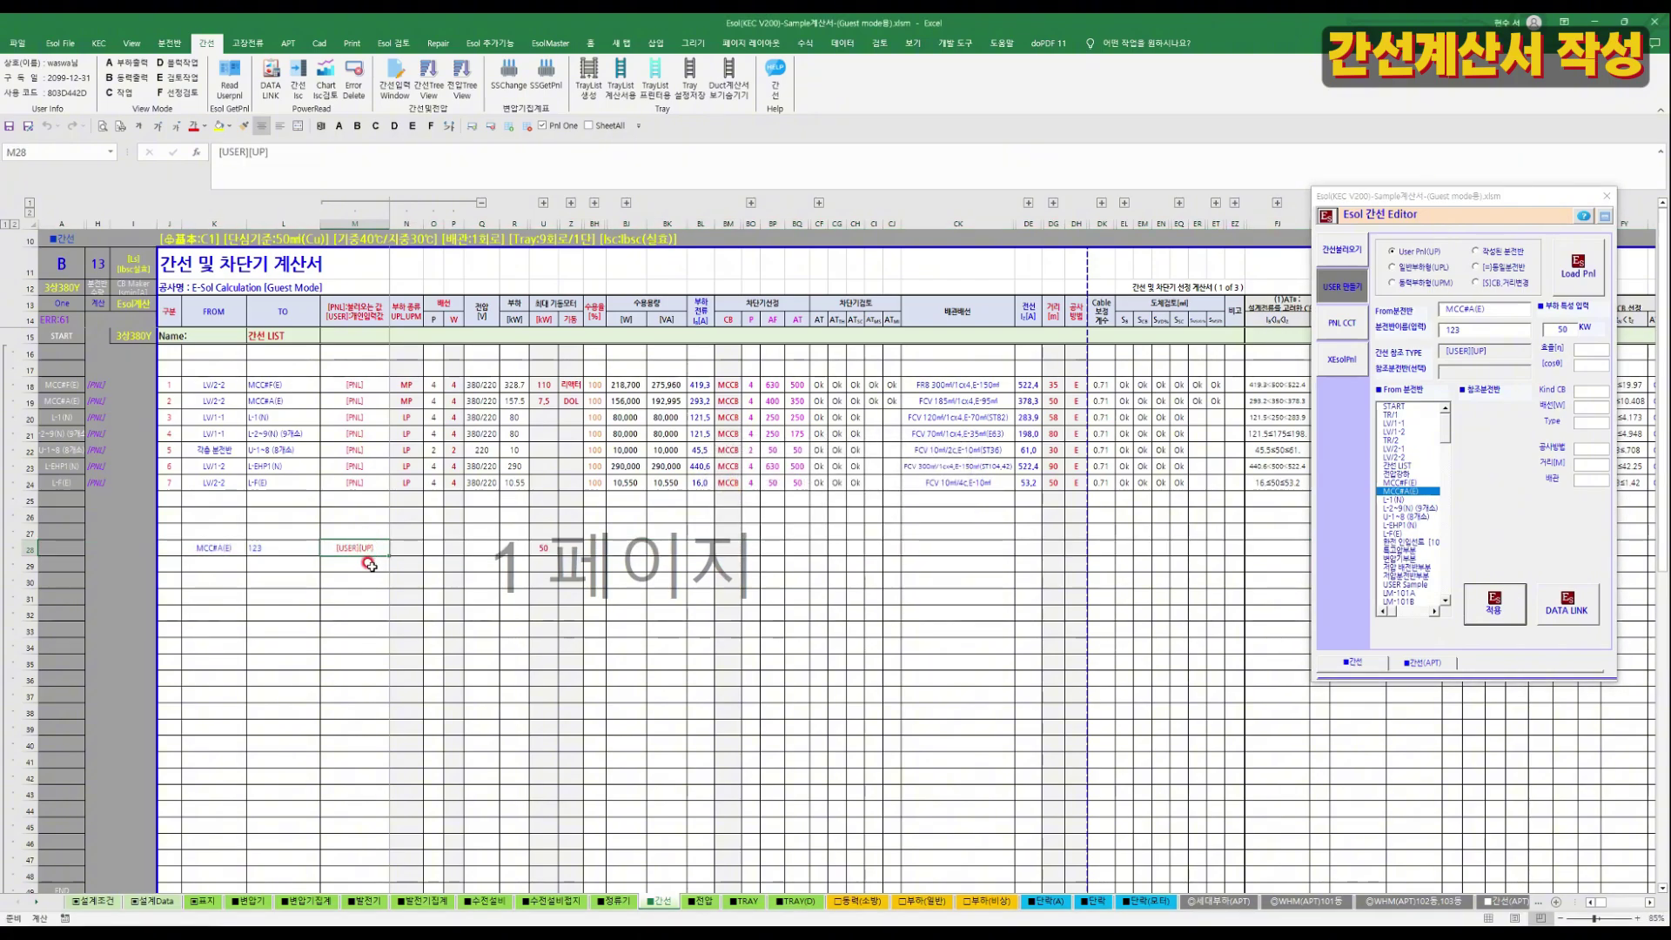
pyautogui.click(222, 549)
pyautogui.click(276, 548)
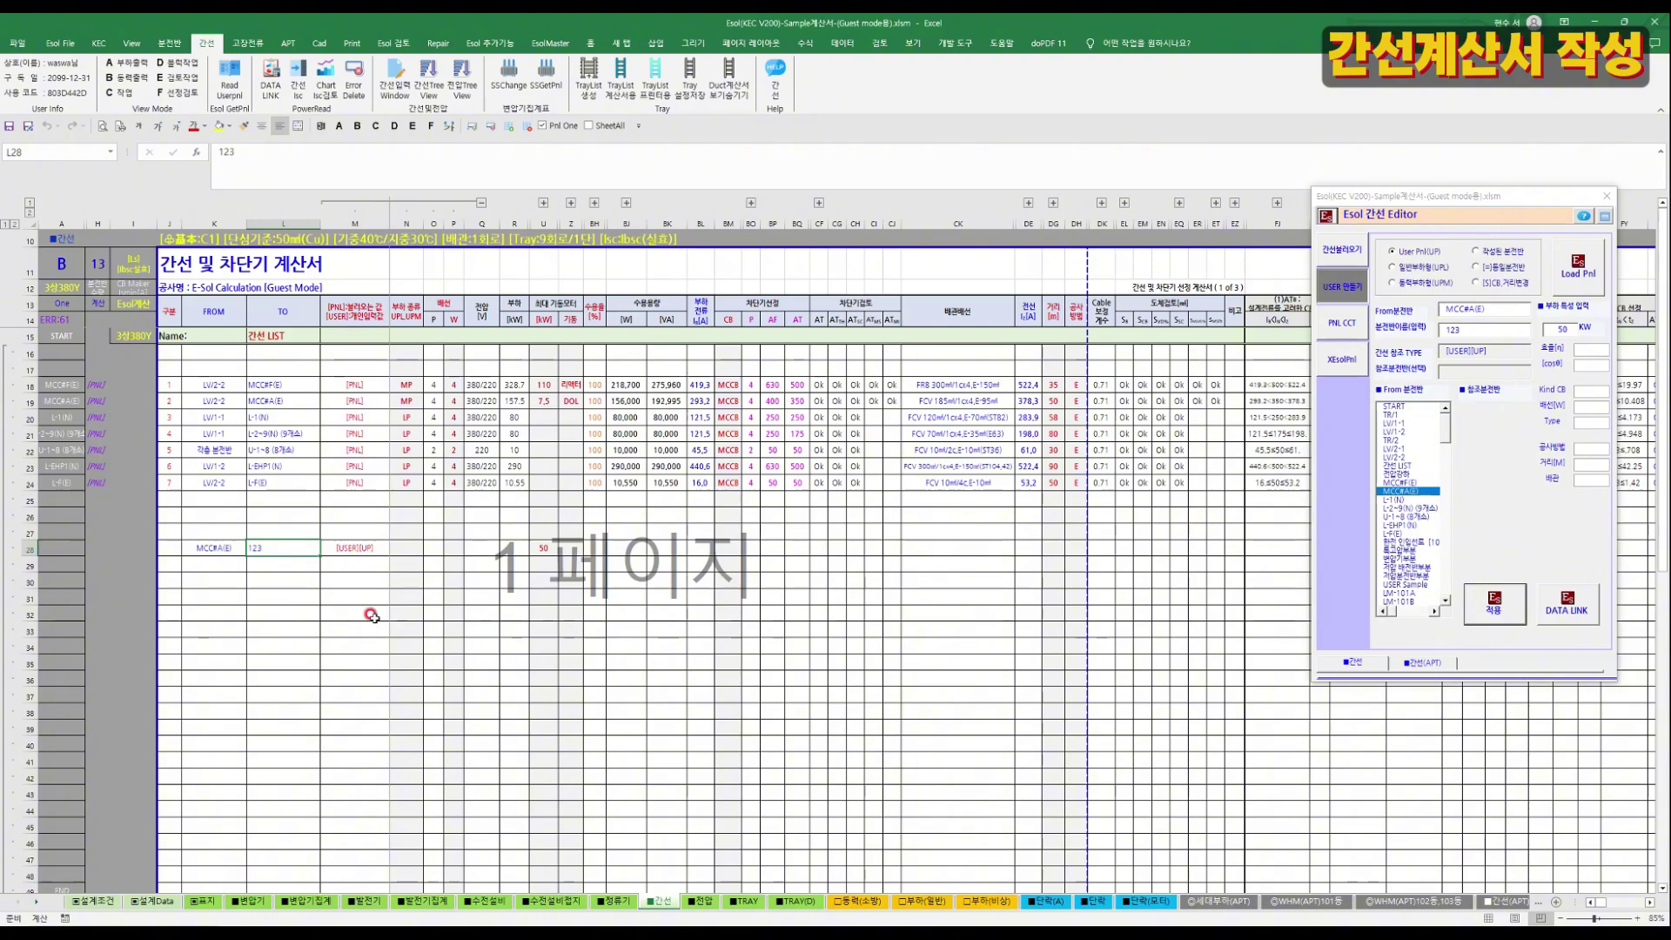
# Create a general-load (UPL) feeder named 123 L in row 29, fed from MCC#A(E) with a 50 kW load.
pyautogui.click(326, 564)
pyautogui.click(1472, 267)
pyautogui.click(1436, 267)
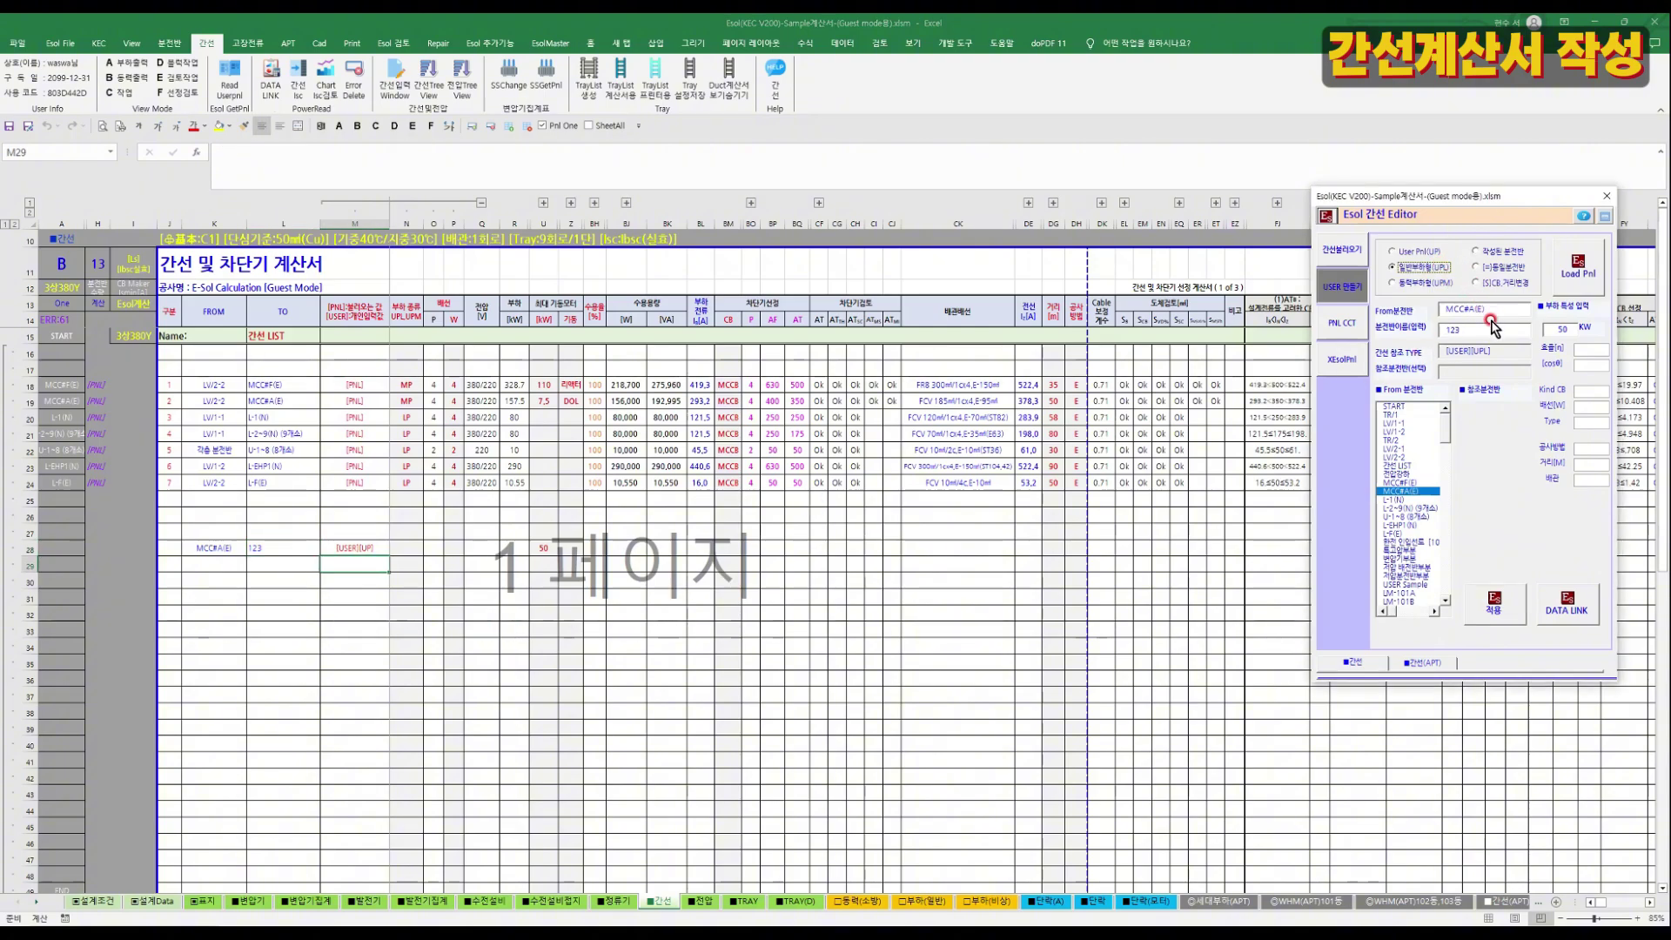
pyautogui.click(1533, 331)
pyautogui.write('L')
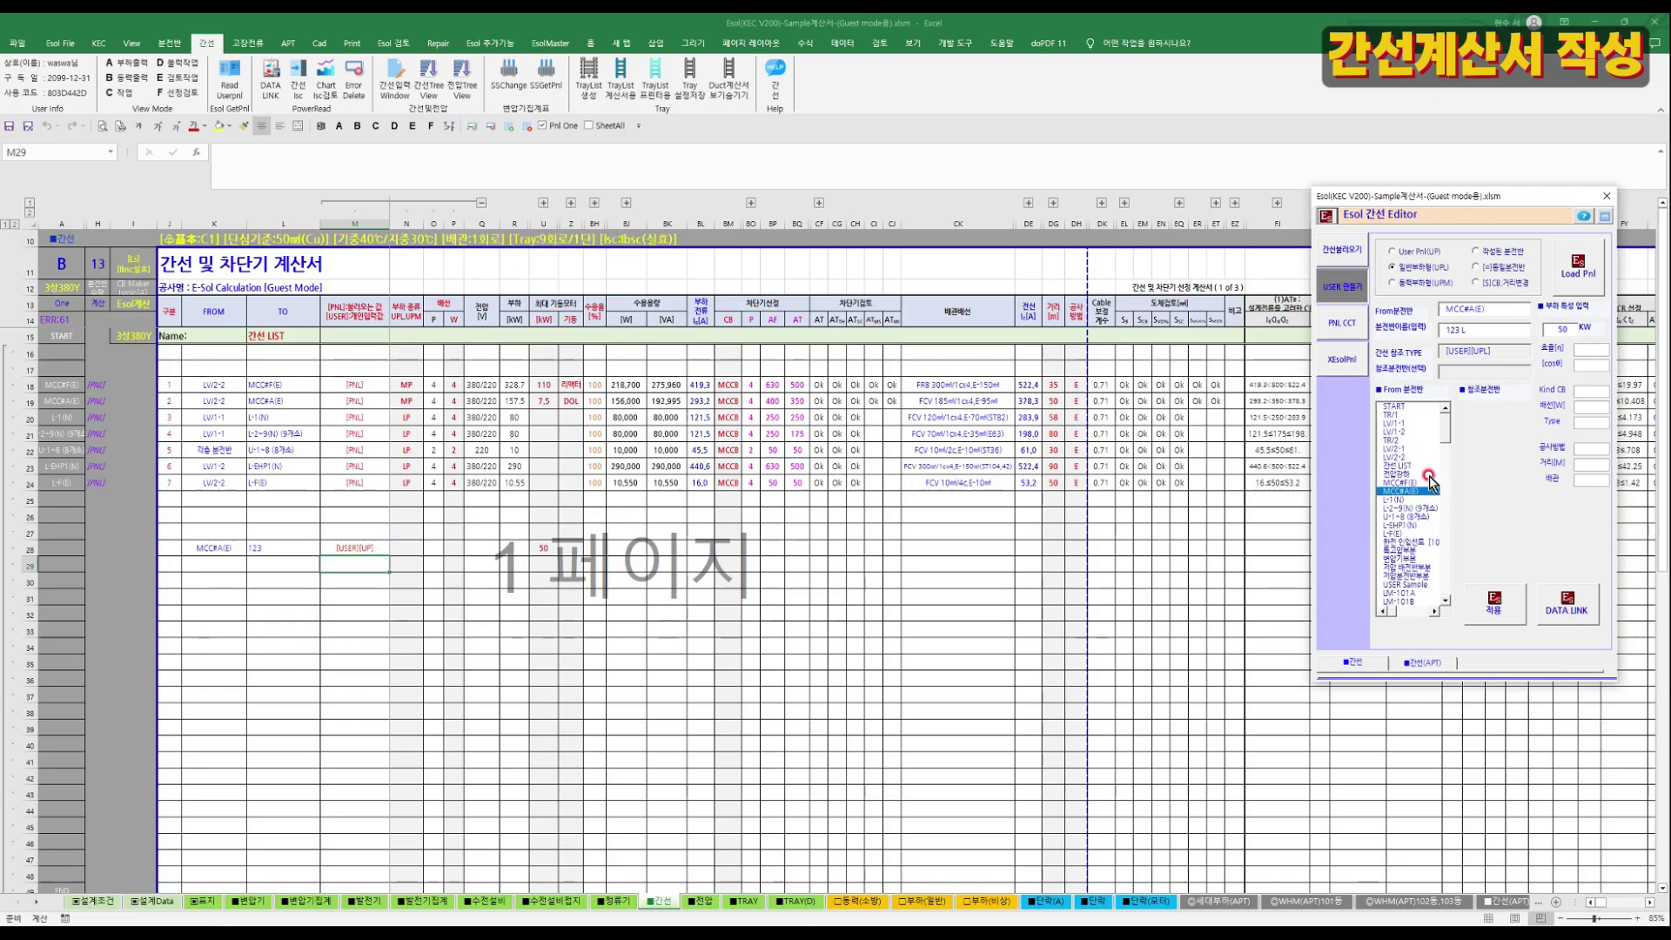
pyautogui.click(1559, 328)
pyautogui.click(1493, 603)
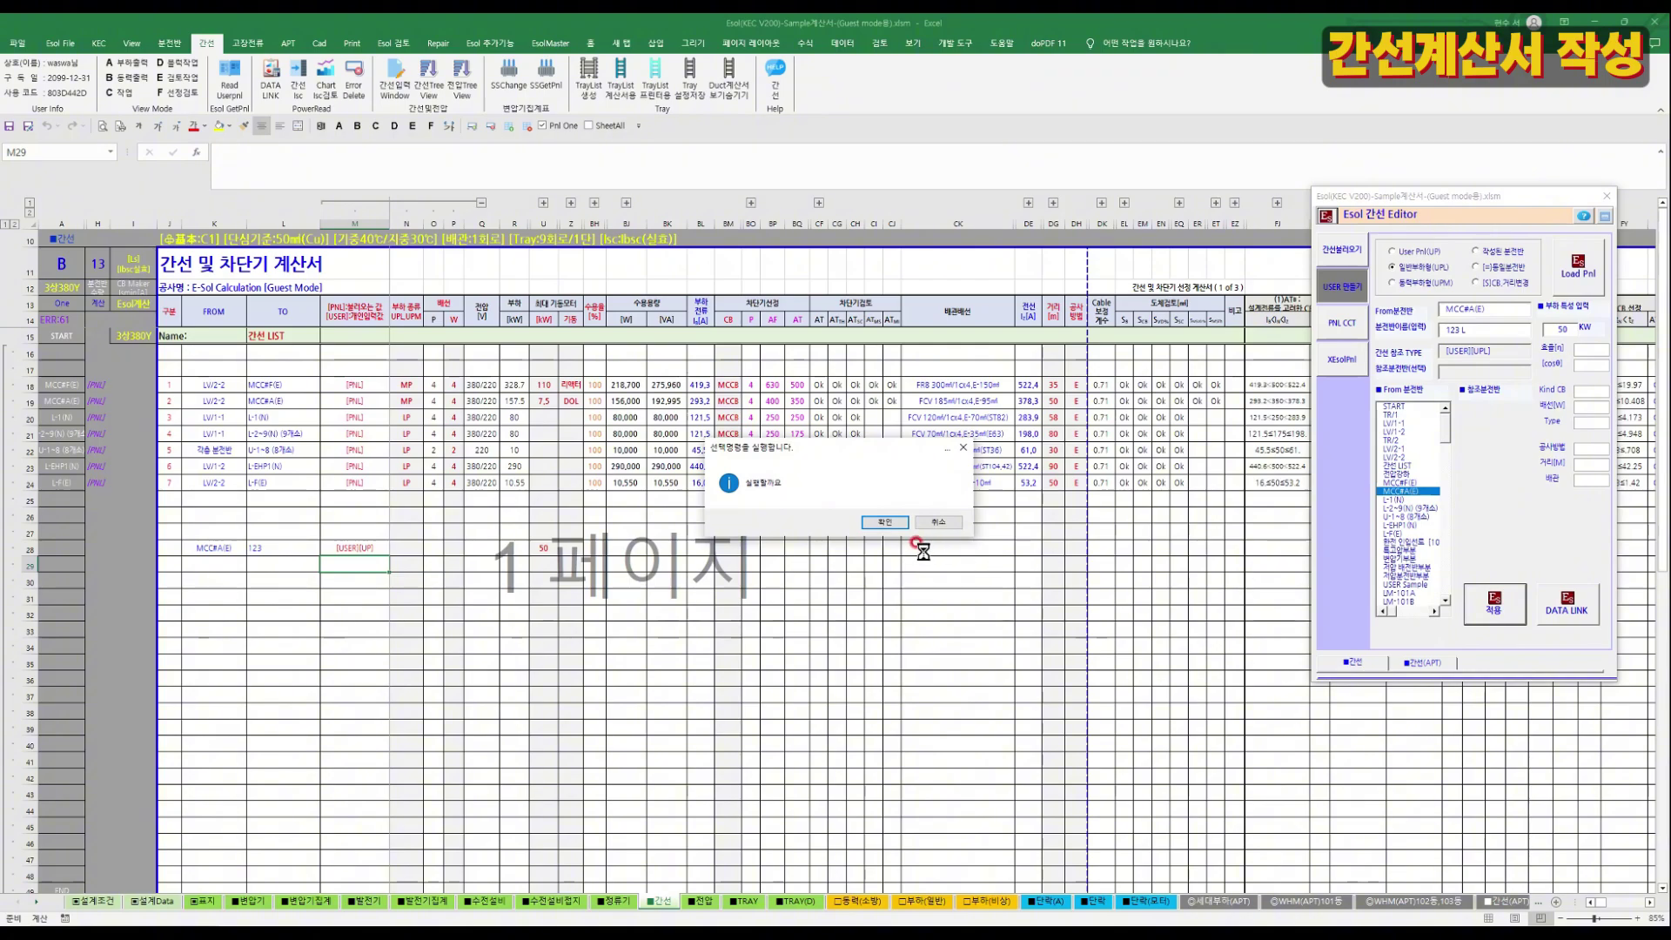
pyautogui.click(884, 521)
pyautogui.click(944, 522)
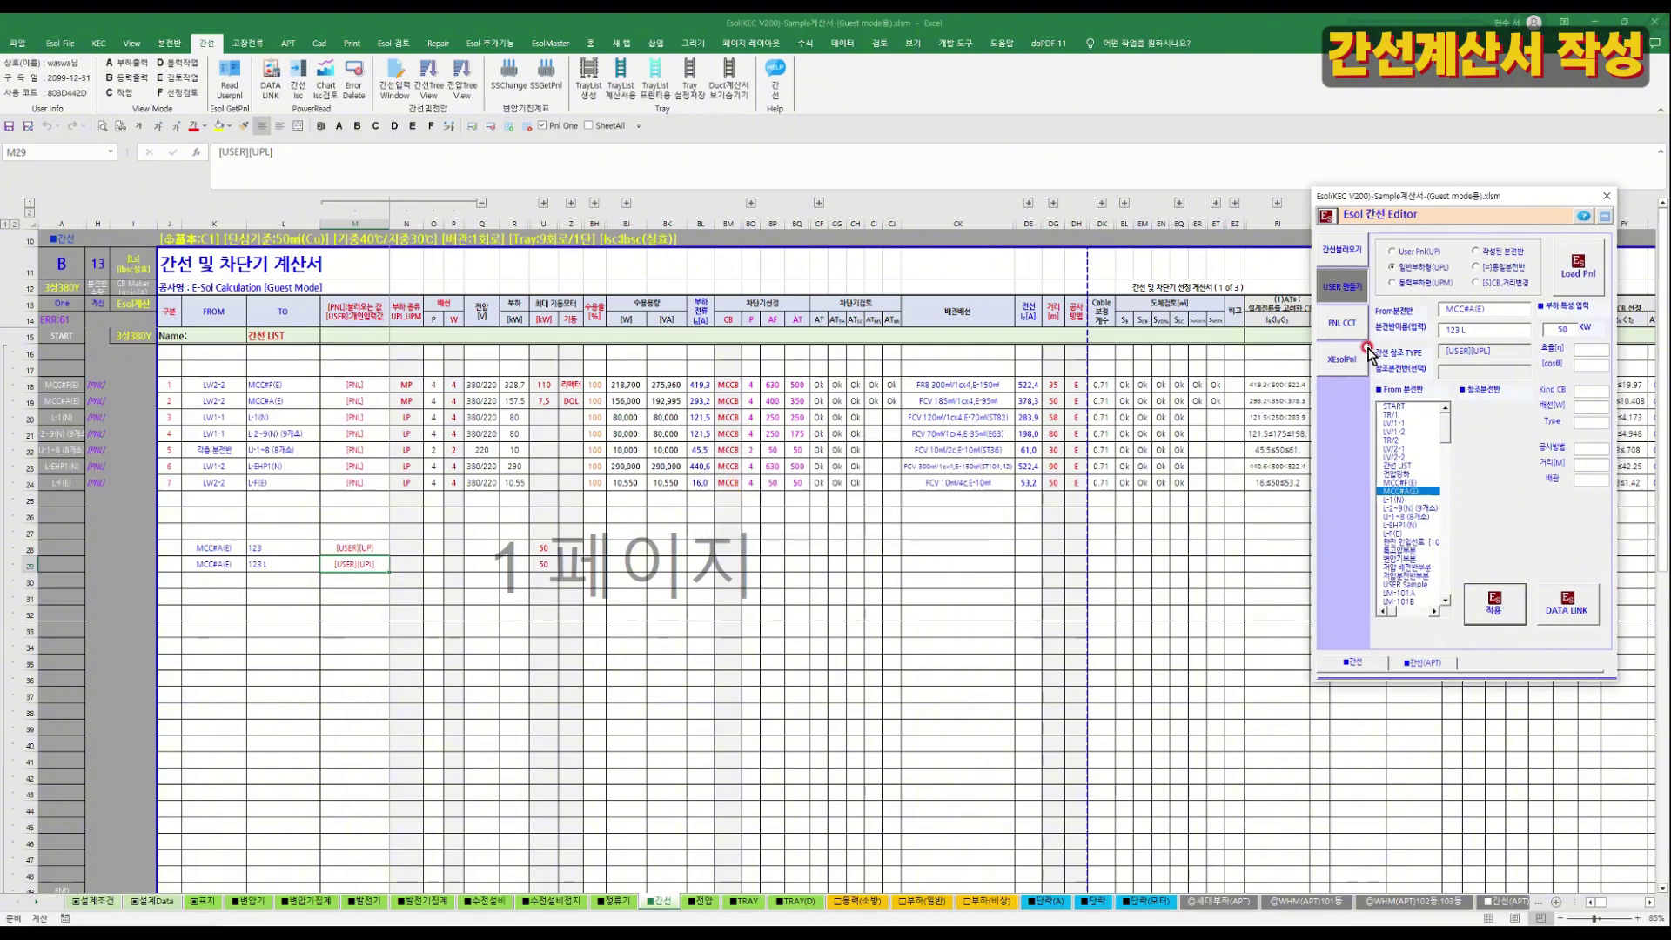
# Create a motor-load (UPM) feeder named 123 M in row 30, fed from MCC#A(E) with a 50 kW load.
pyautogui.click(1393, 283)
pyautogui.click(1471, 330)
pyautogui.click(360, 580)
pyautogui.click(1493, 602)
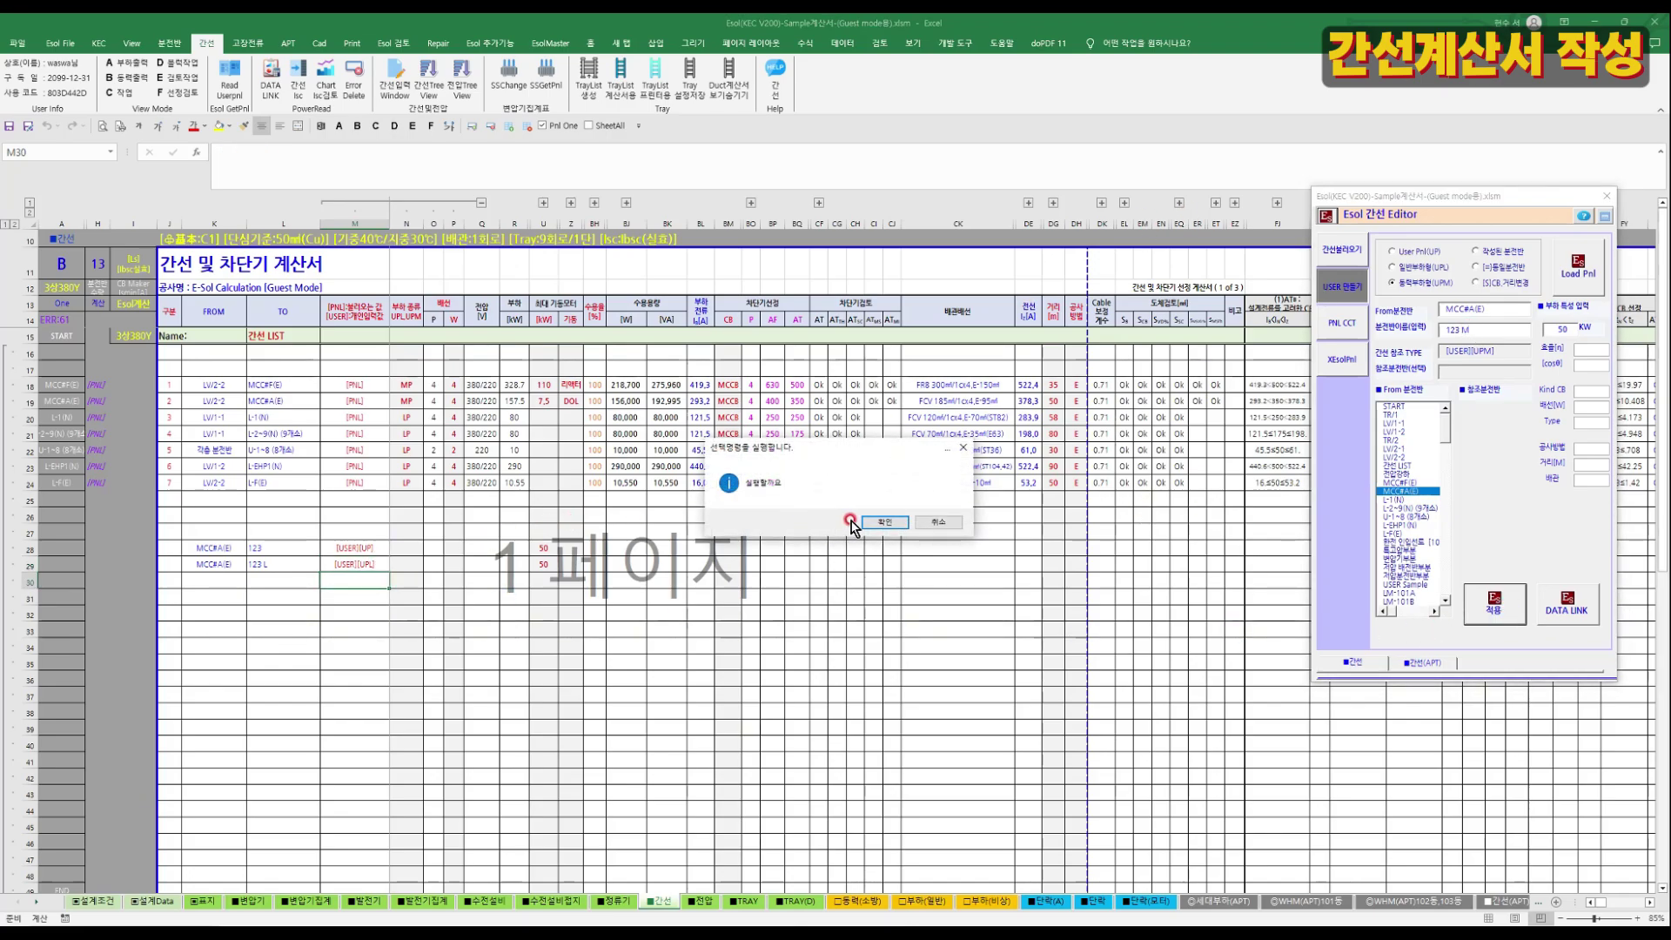
pyautogui.click(851, 522)
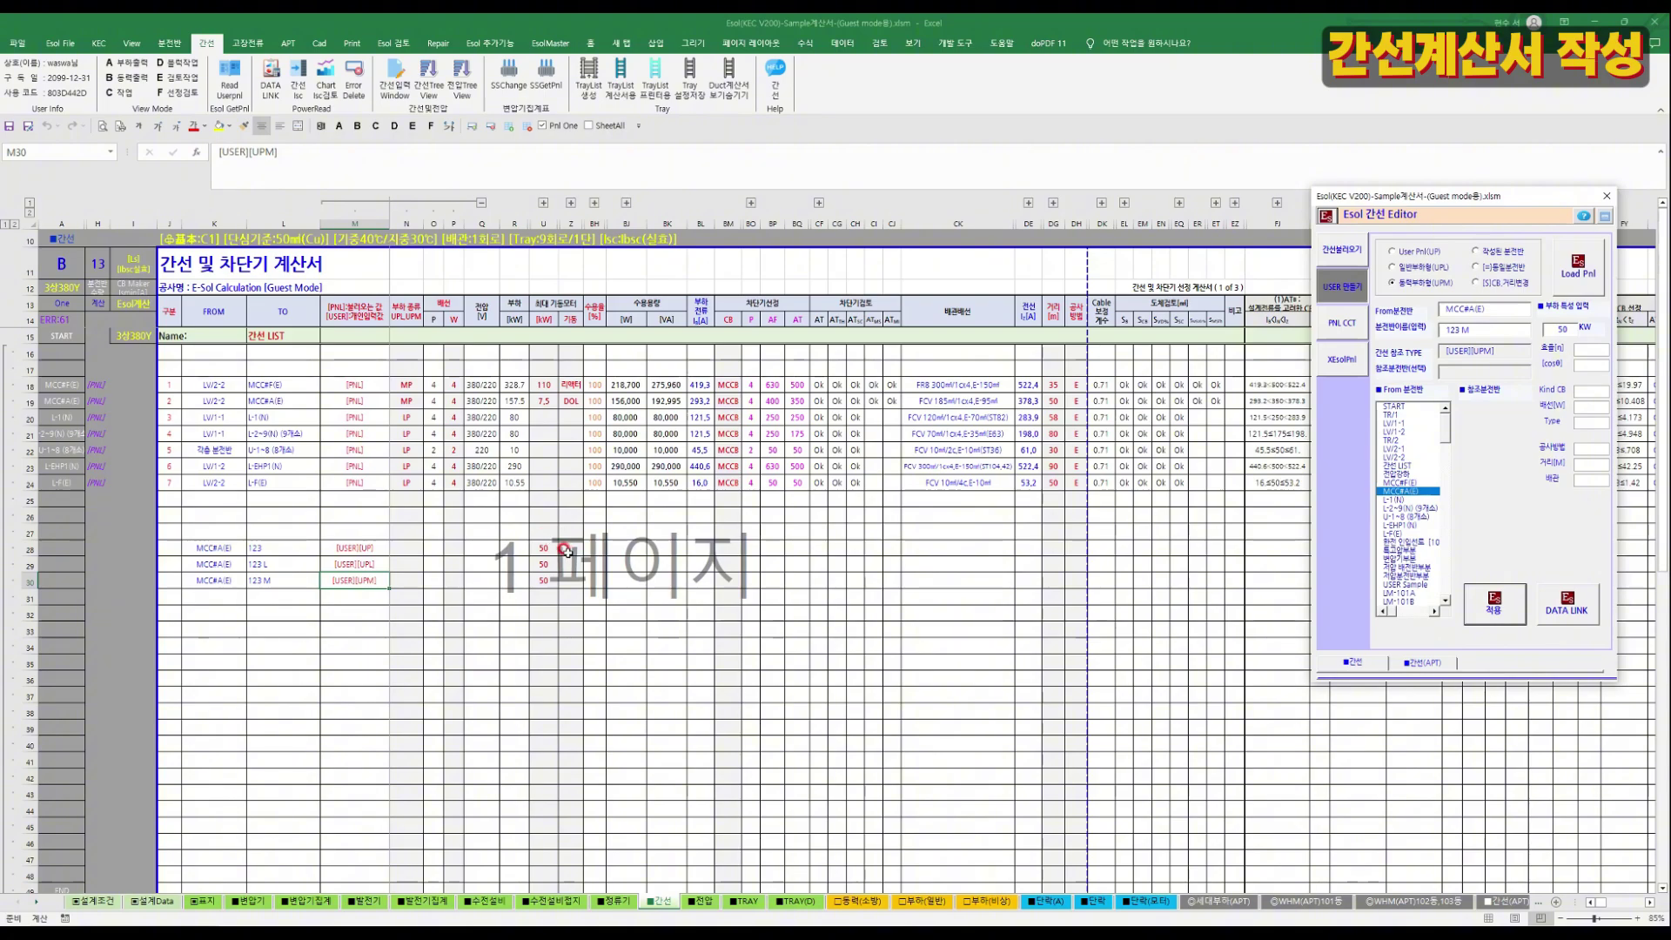
# Run DATA LINK on the three user-defined feeders in rows 28 to 30.
pyautogui.click(360, 548)
pyautogui.click(359, 564)
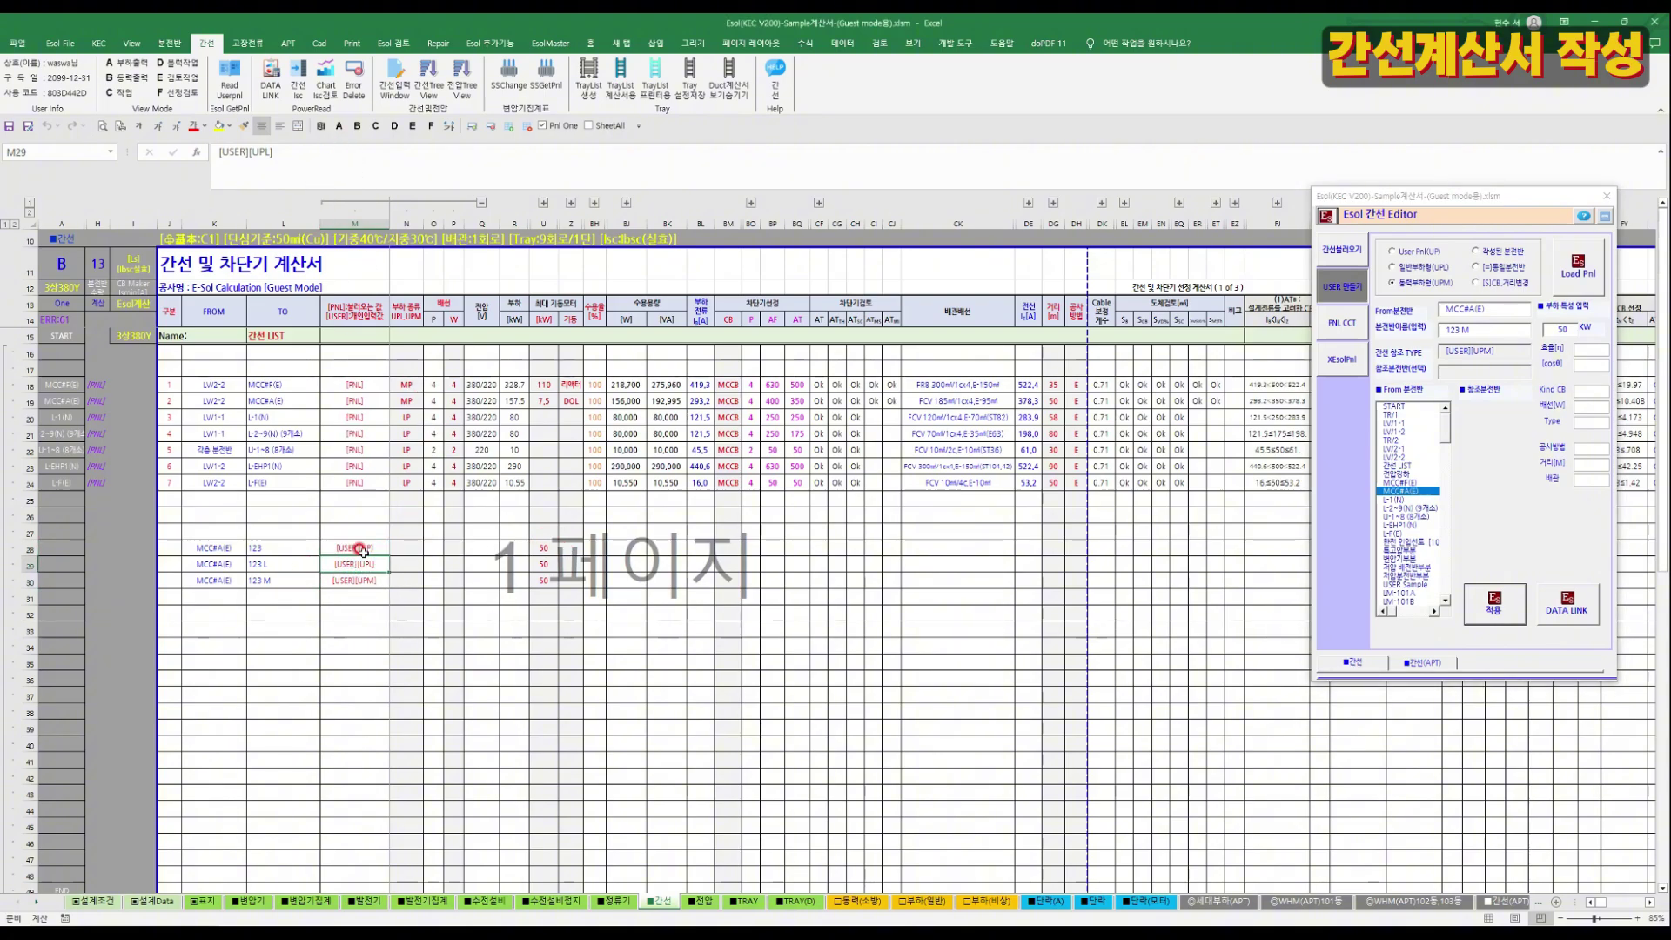
pyautogui.moveTo(357, 548); pyautogui.dragTo(408, 593)
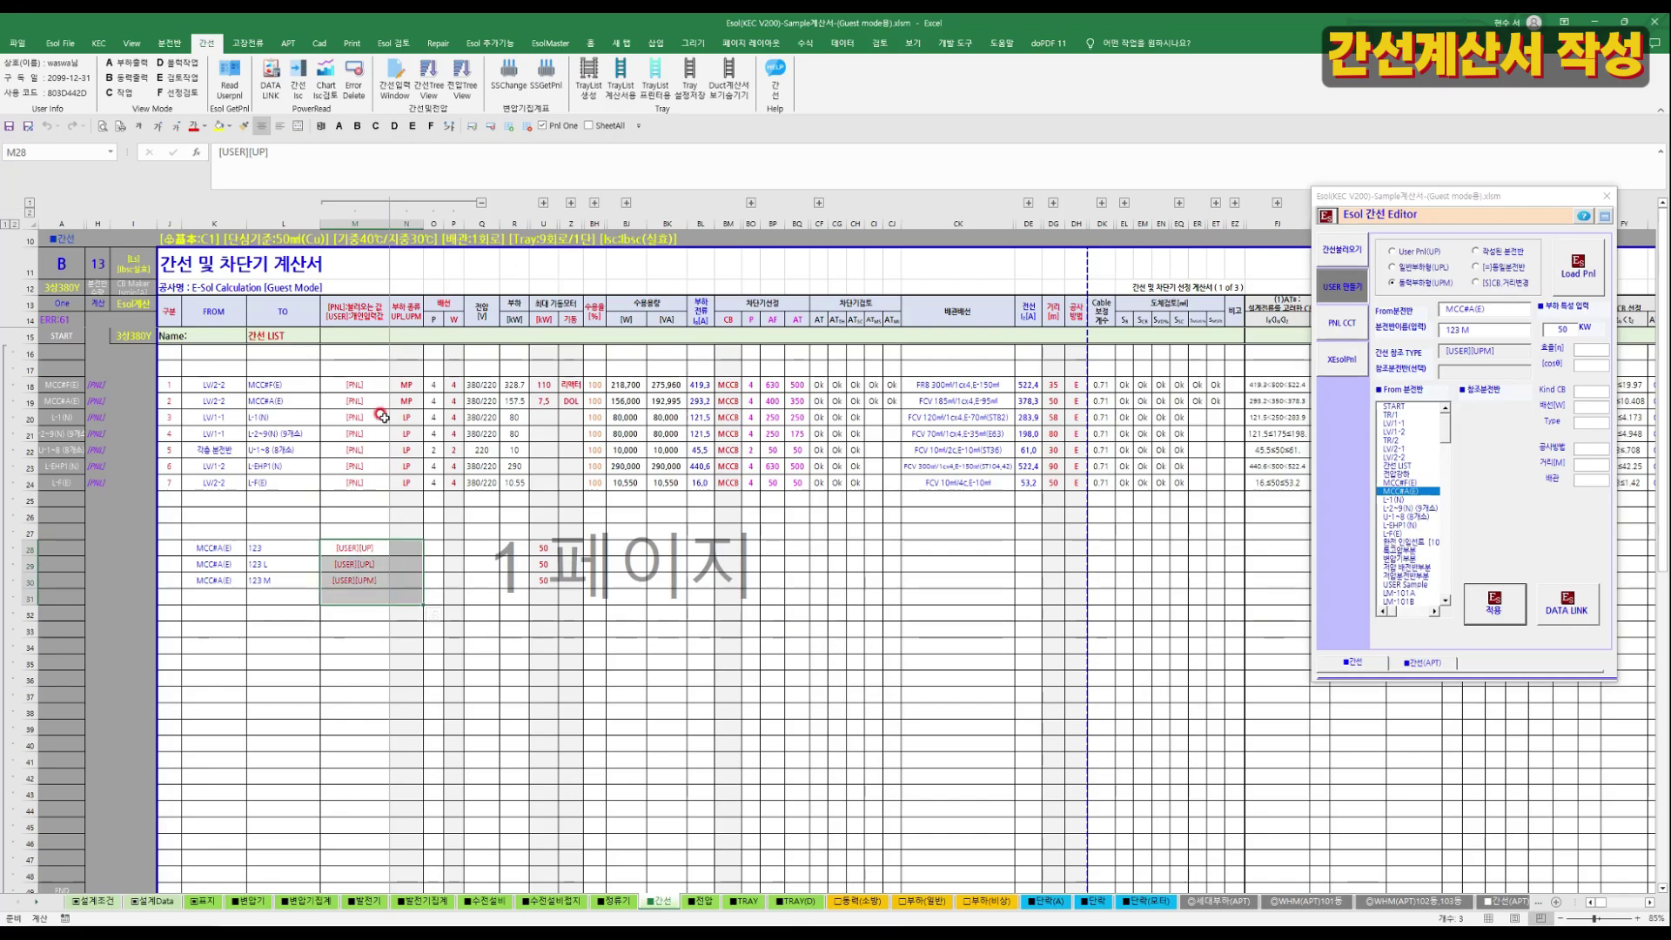
pyautogui.click(270, 83)
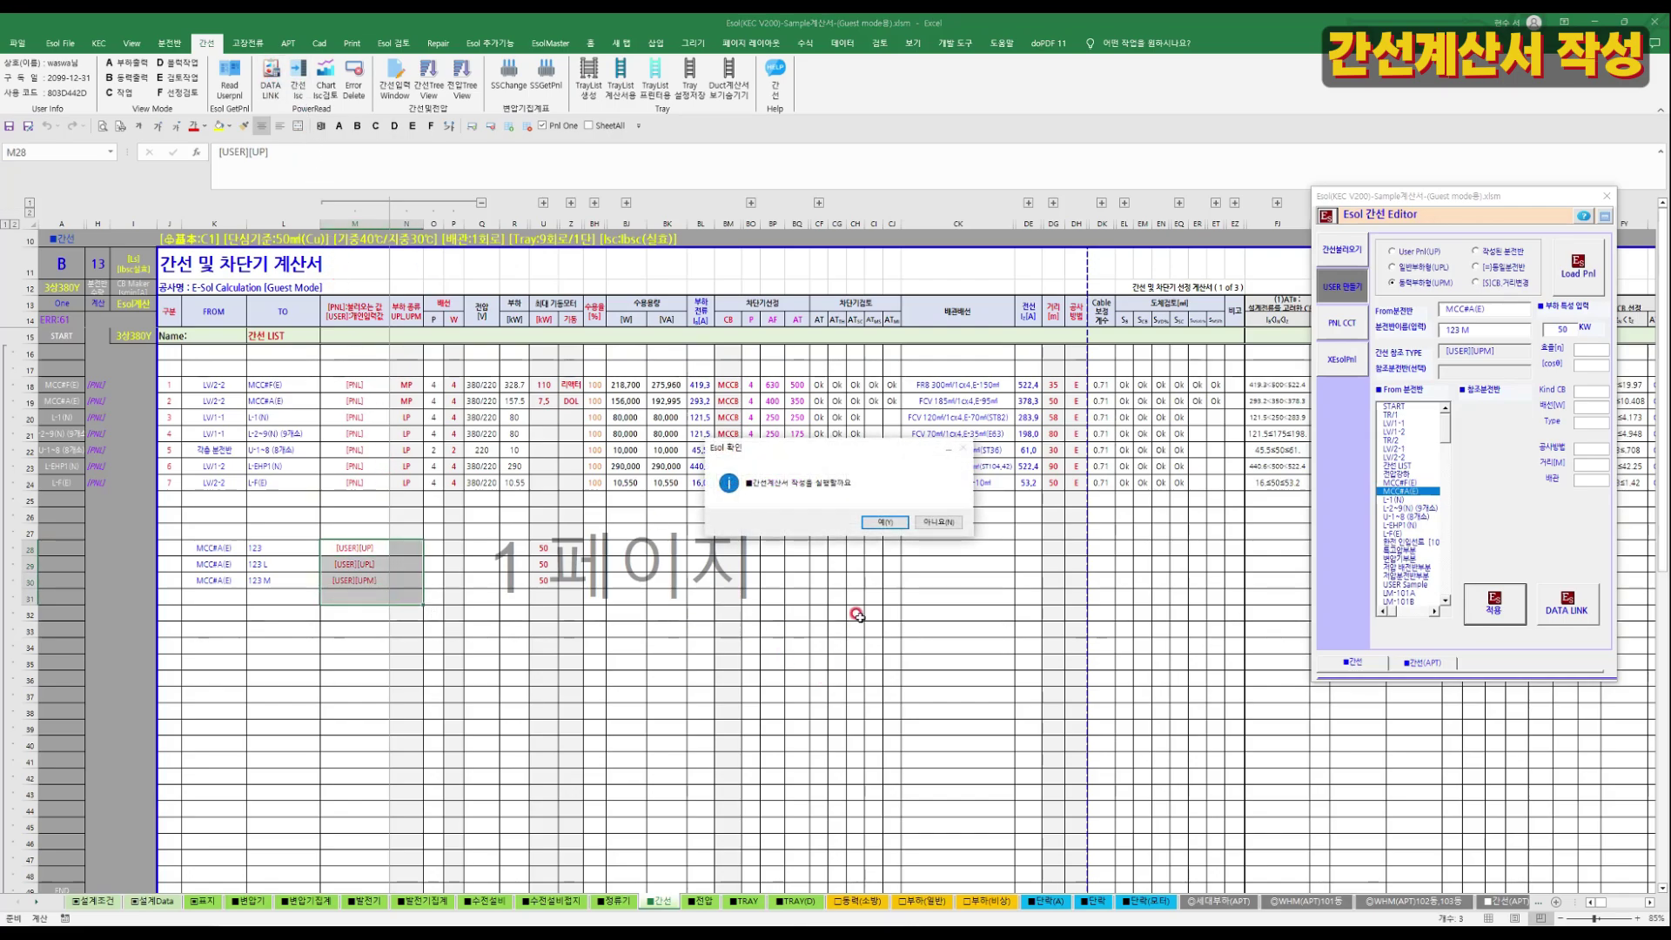
pyautogui.click(882, 521)
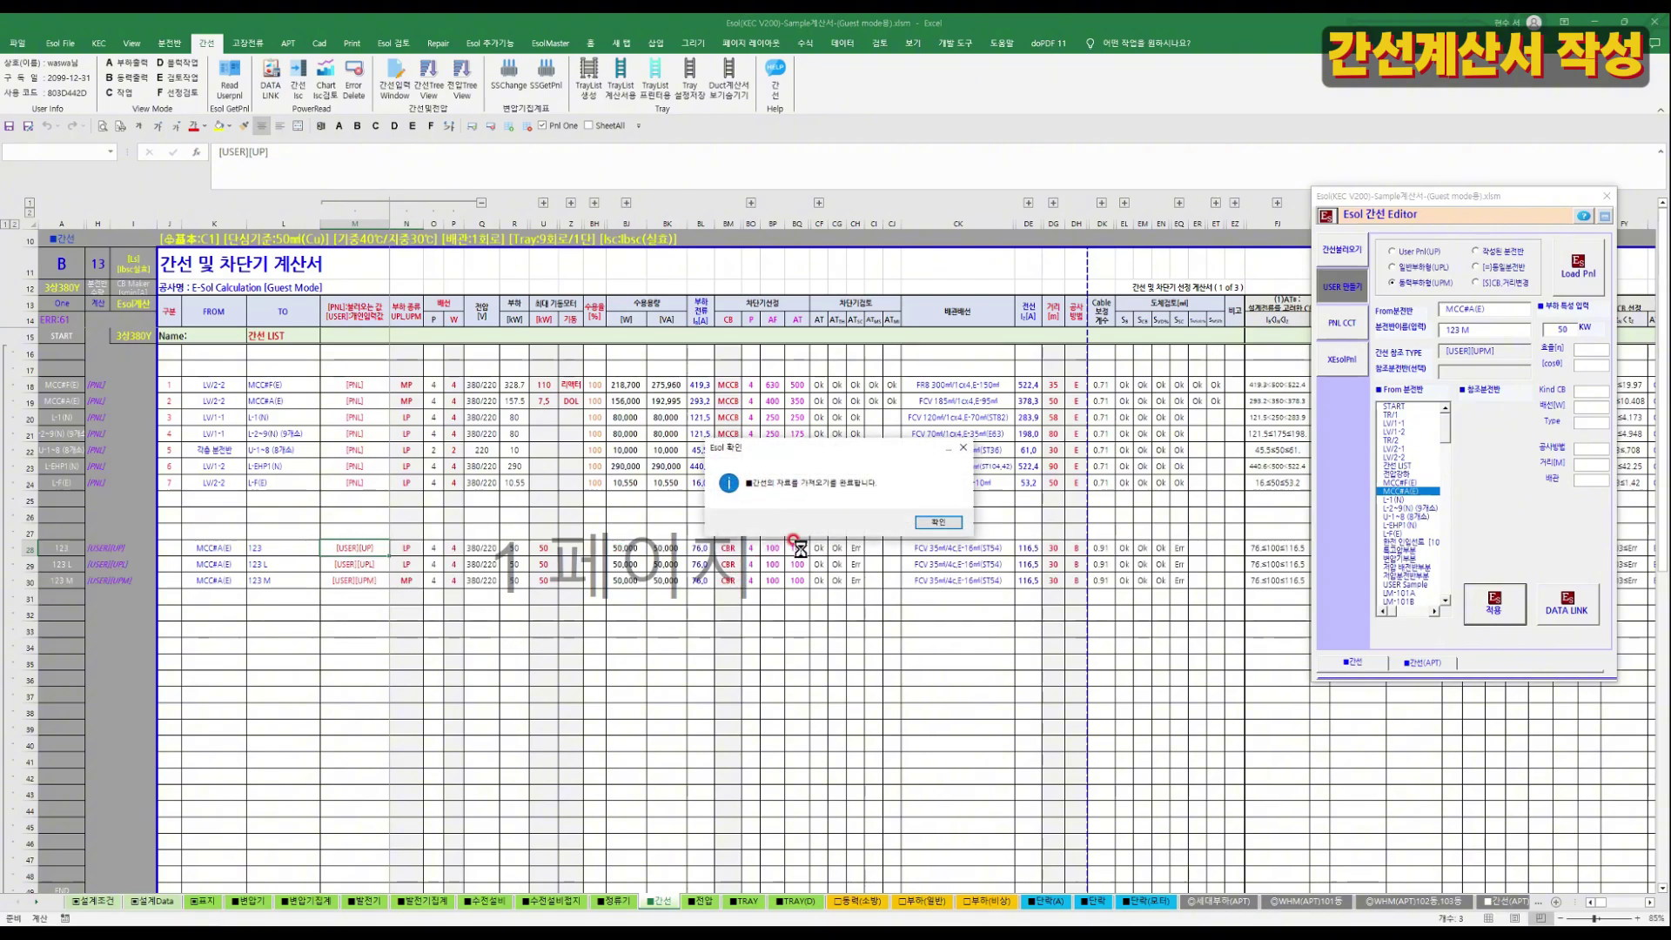
pyautogui.click(940, 525)
# Switch the sheet to view mode C and examine the user feeders' load values, briefly expanding the motor and MCC data columns.
pyautogui.click(963, 562)
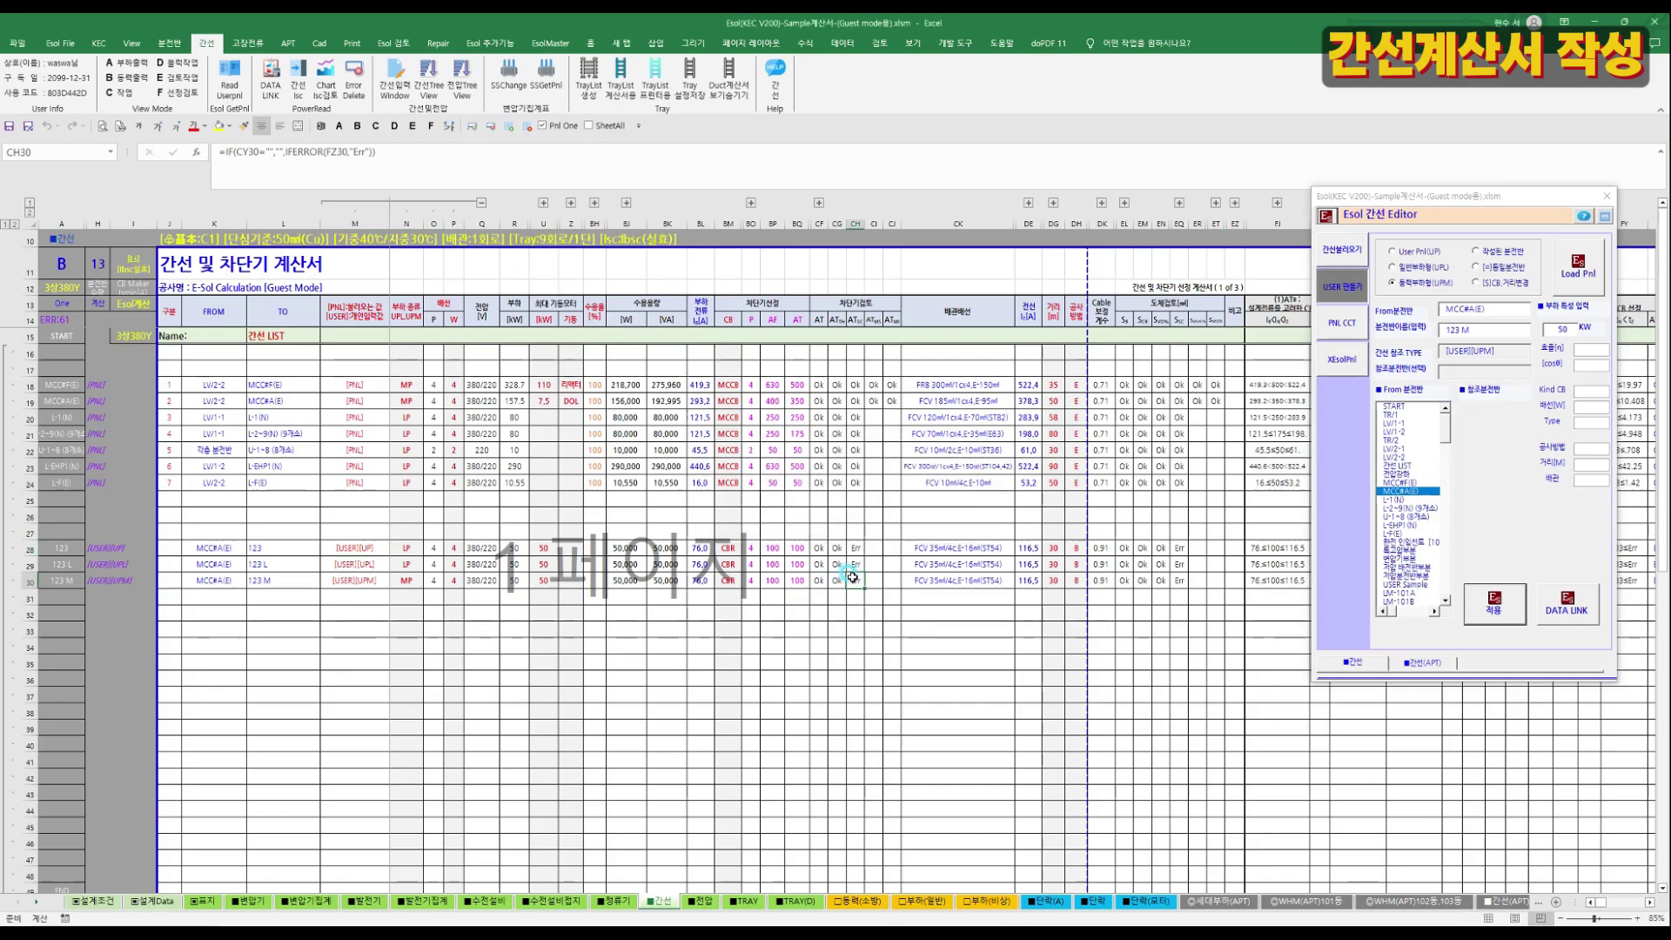
pyautogui.click(374, 126)
pyautogui.click(674, 580)
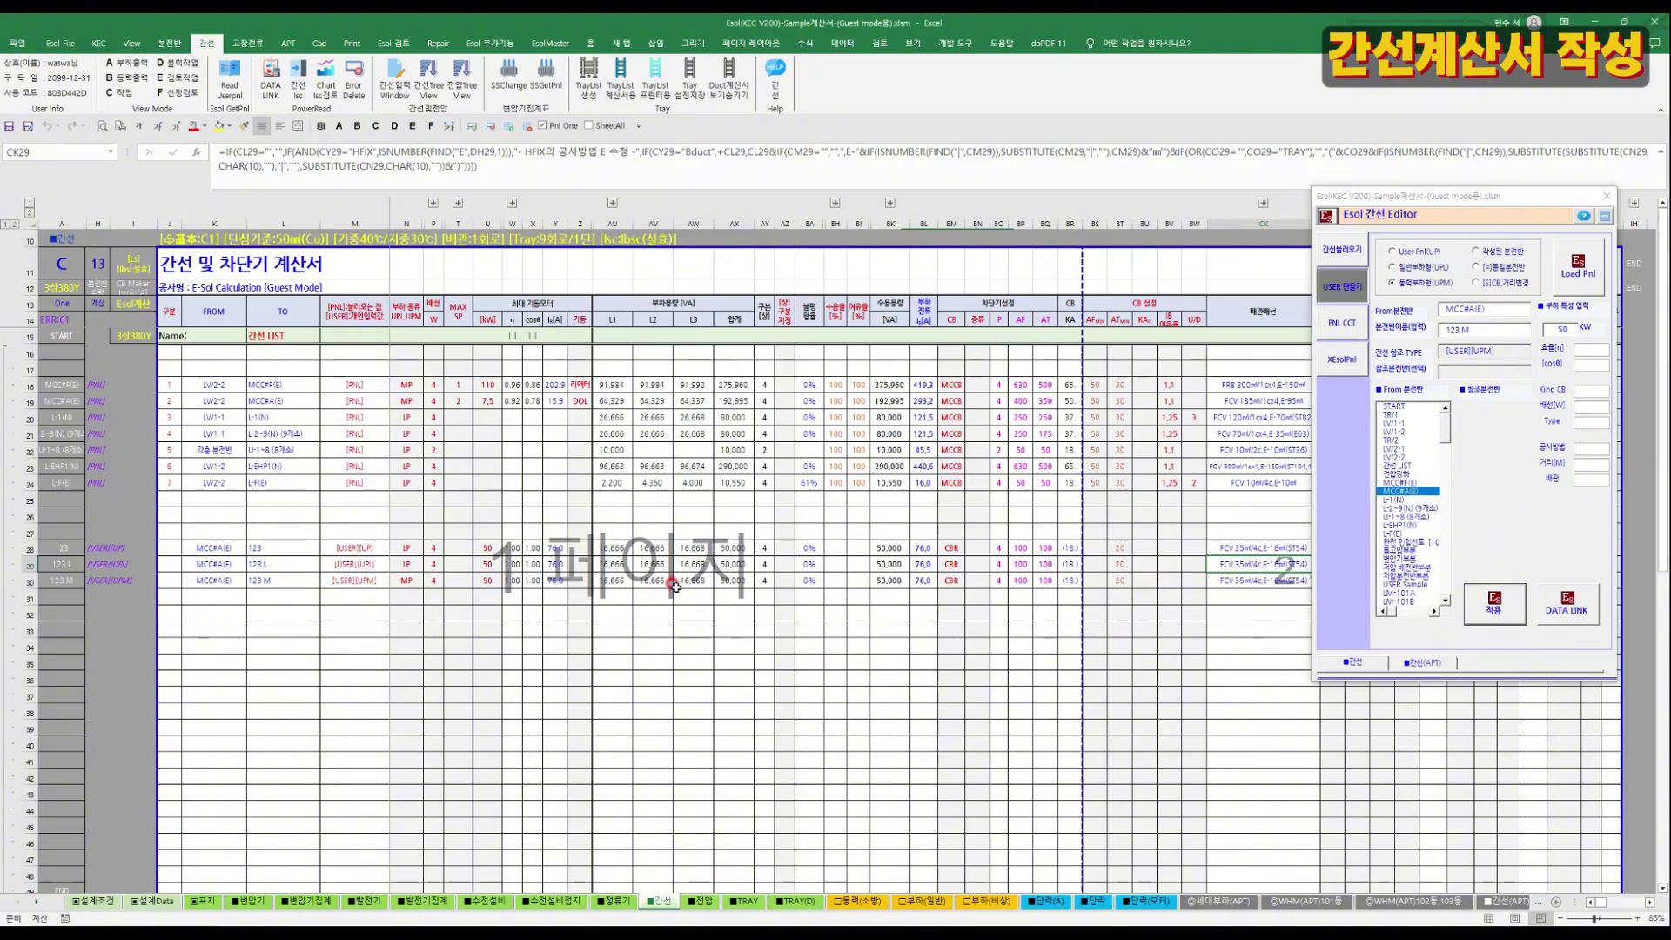
pyautogui.click(607, 202)
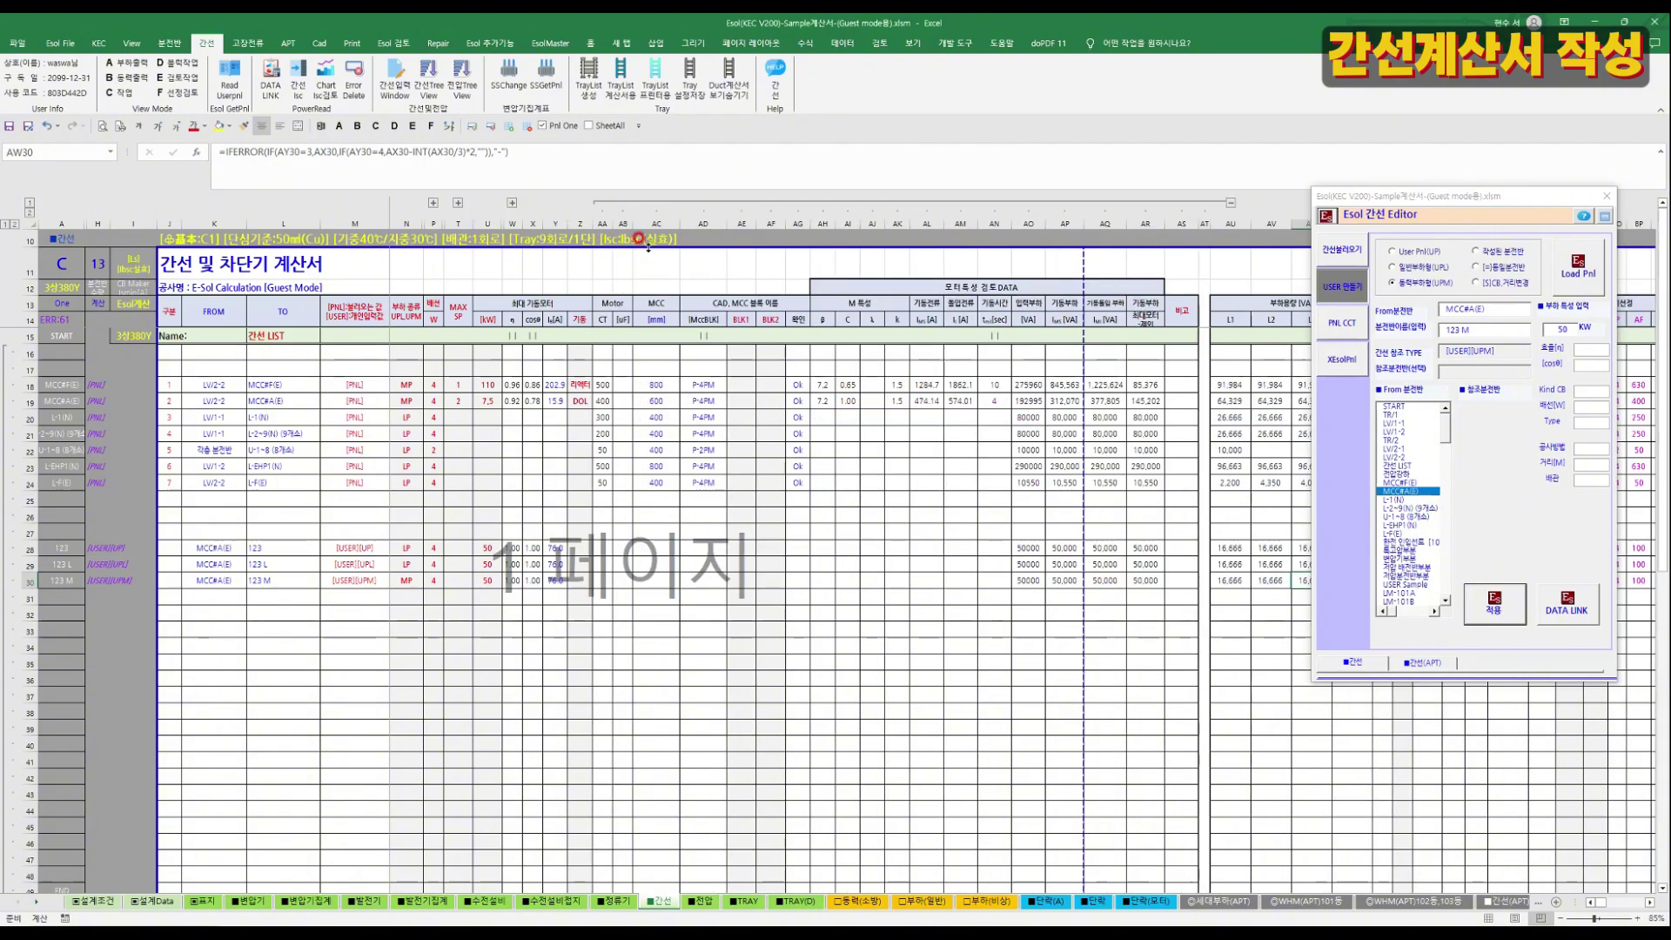
pyautogui.click(1228, 204)
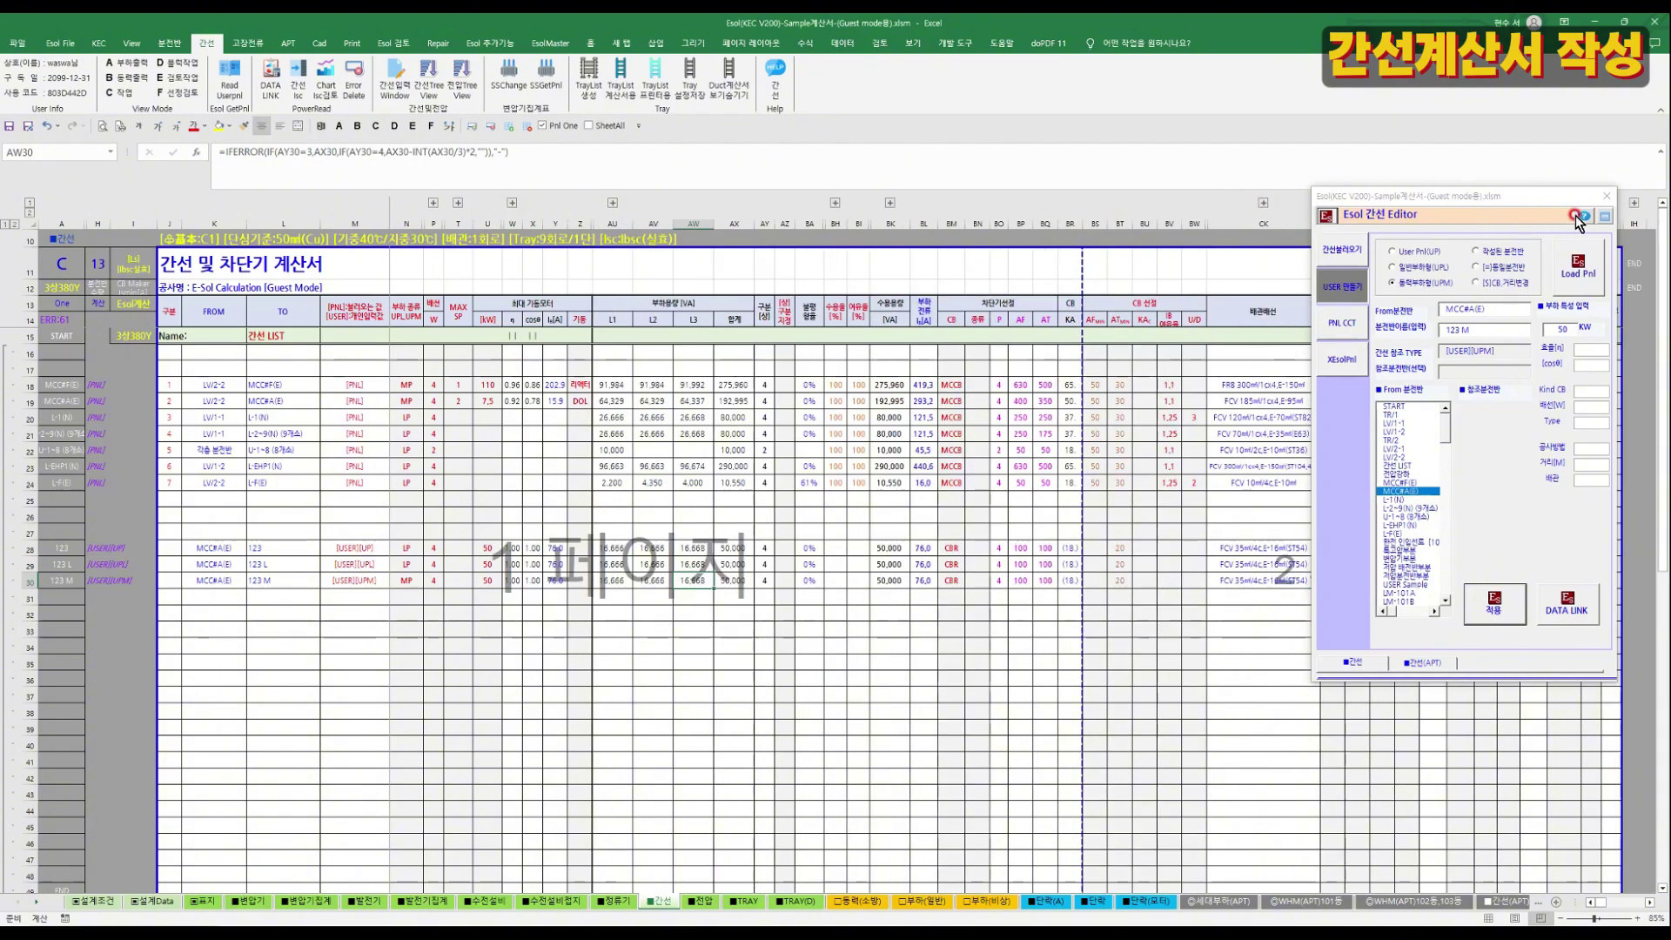
# Close the feeder editor, expand the motor and general load columns, and examine how the loads of user feeders 123, 123 L and 123 M are classified.
pyautogui.click(1607, 196)
pyautogui.click(835, 204)
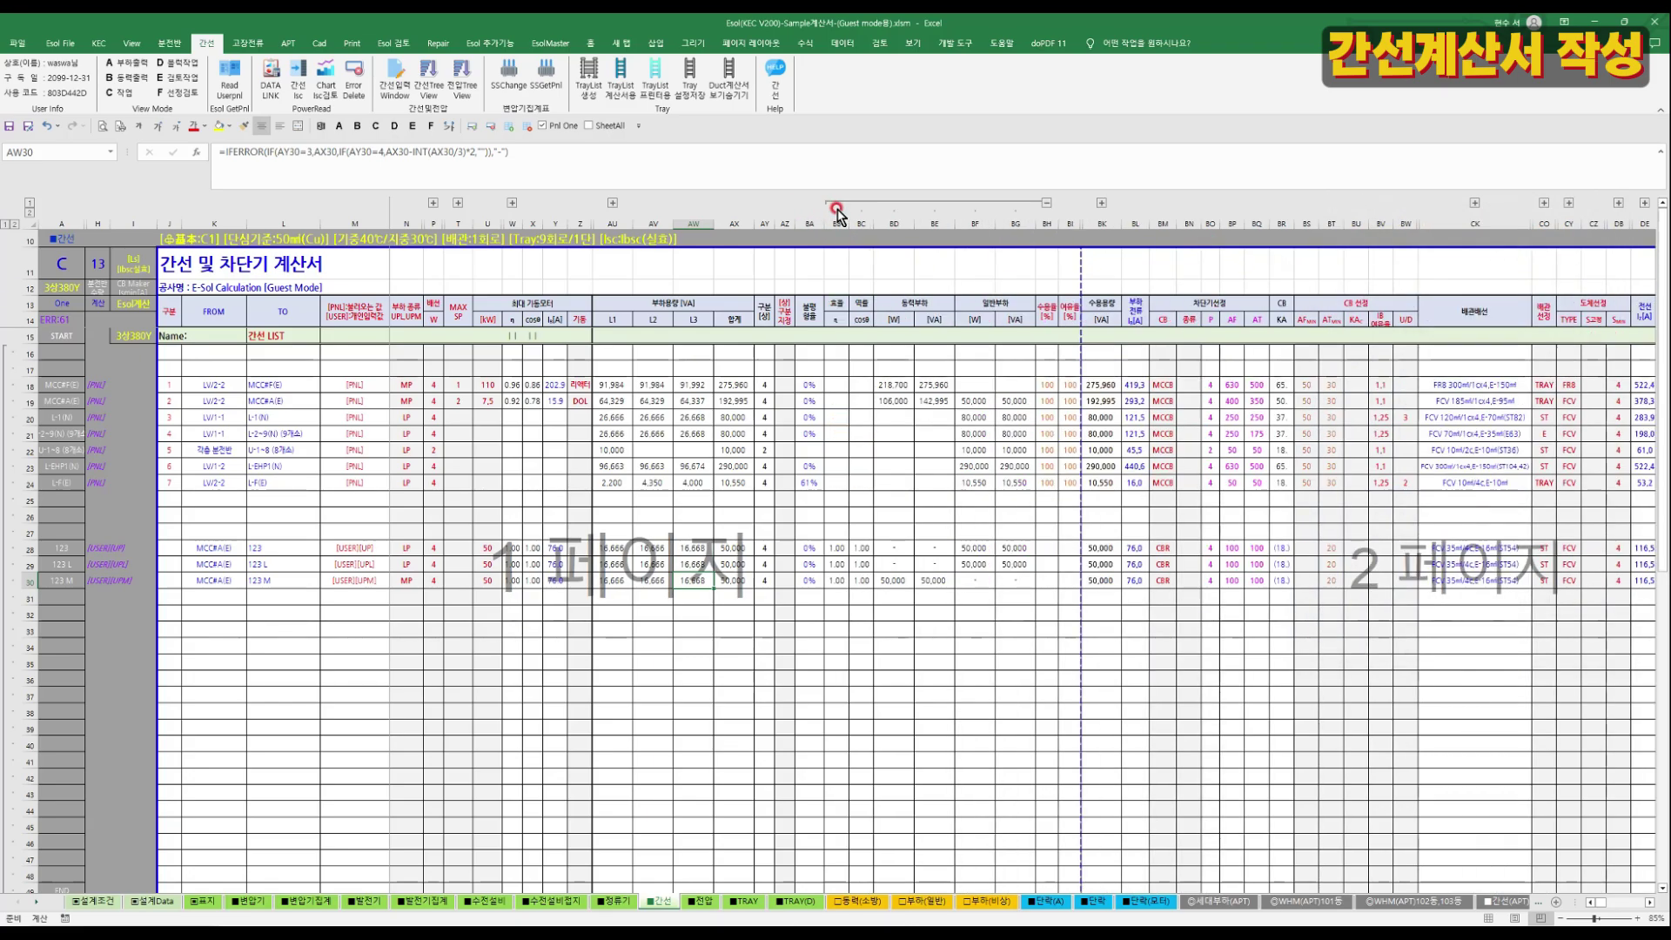
pyautogui.click(334, 547)
pyautogui.click(343, 561)
pyautogui.moveTo(936, 563); pyautogui.dragTo(935, 547)
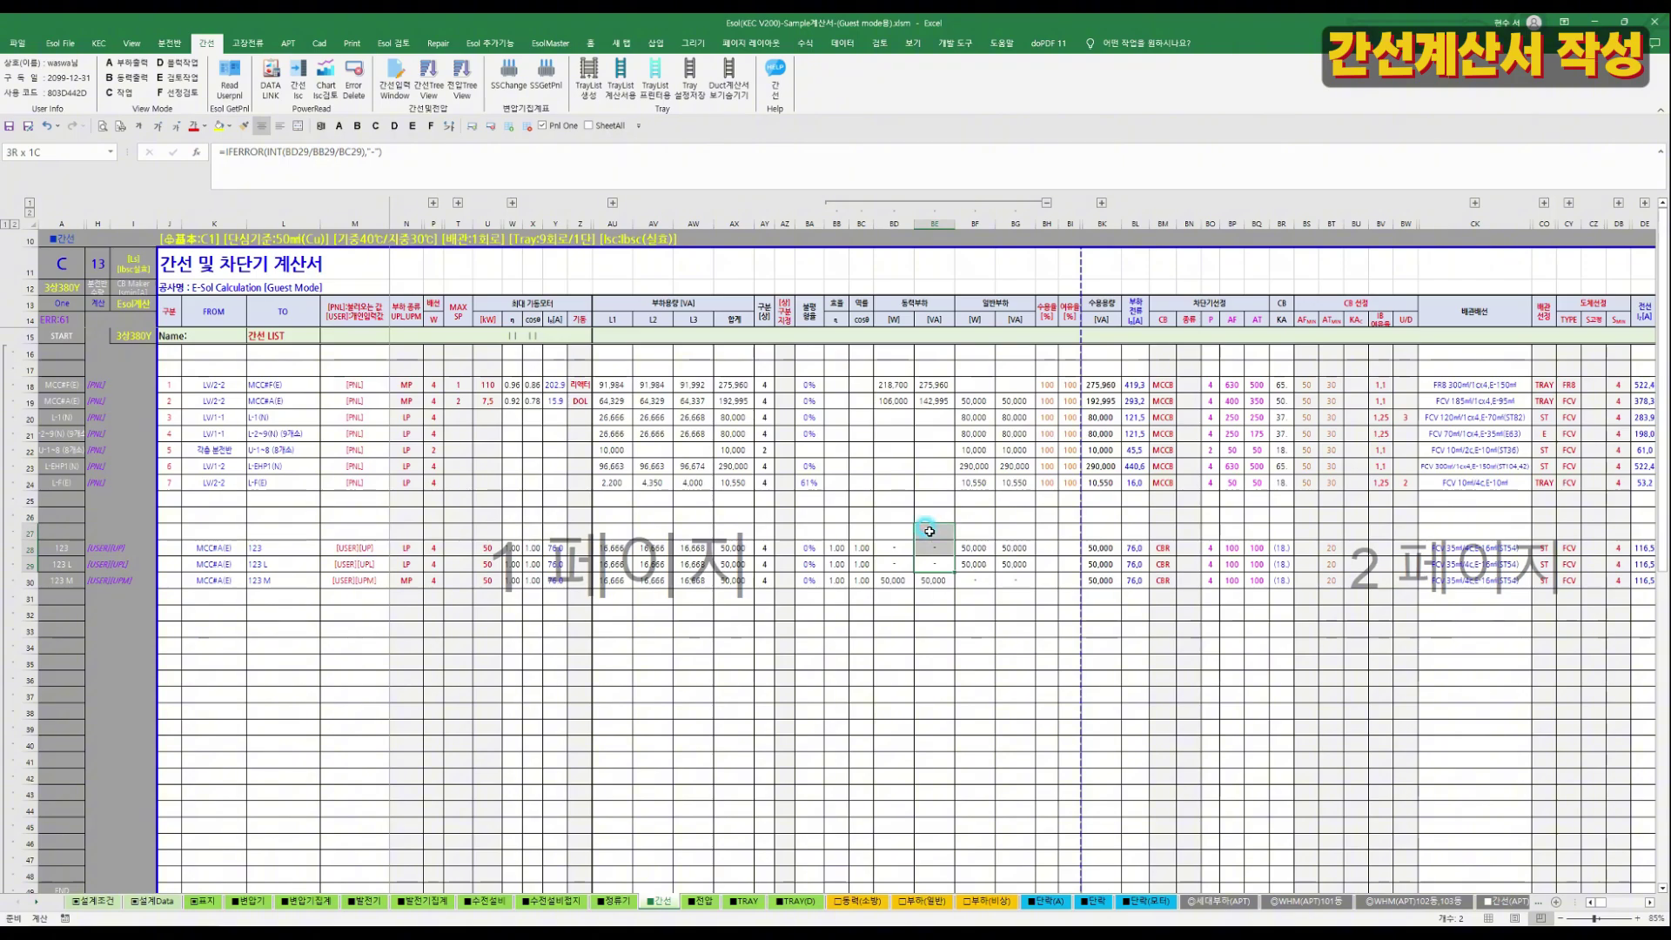
pyautogui.moveTo(976, 564); pyautogui.dragTo(1014, 564)
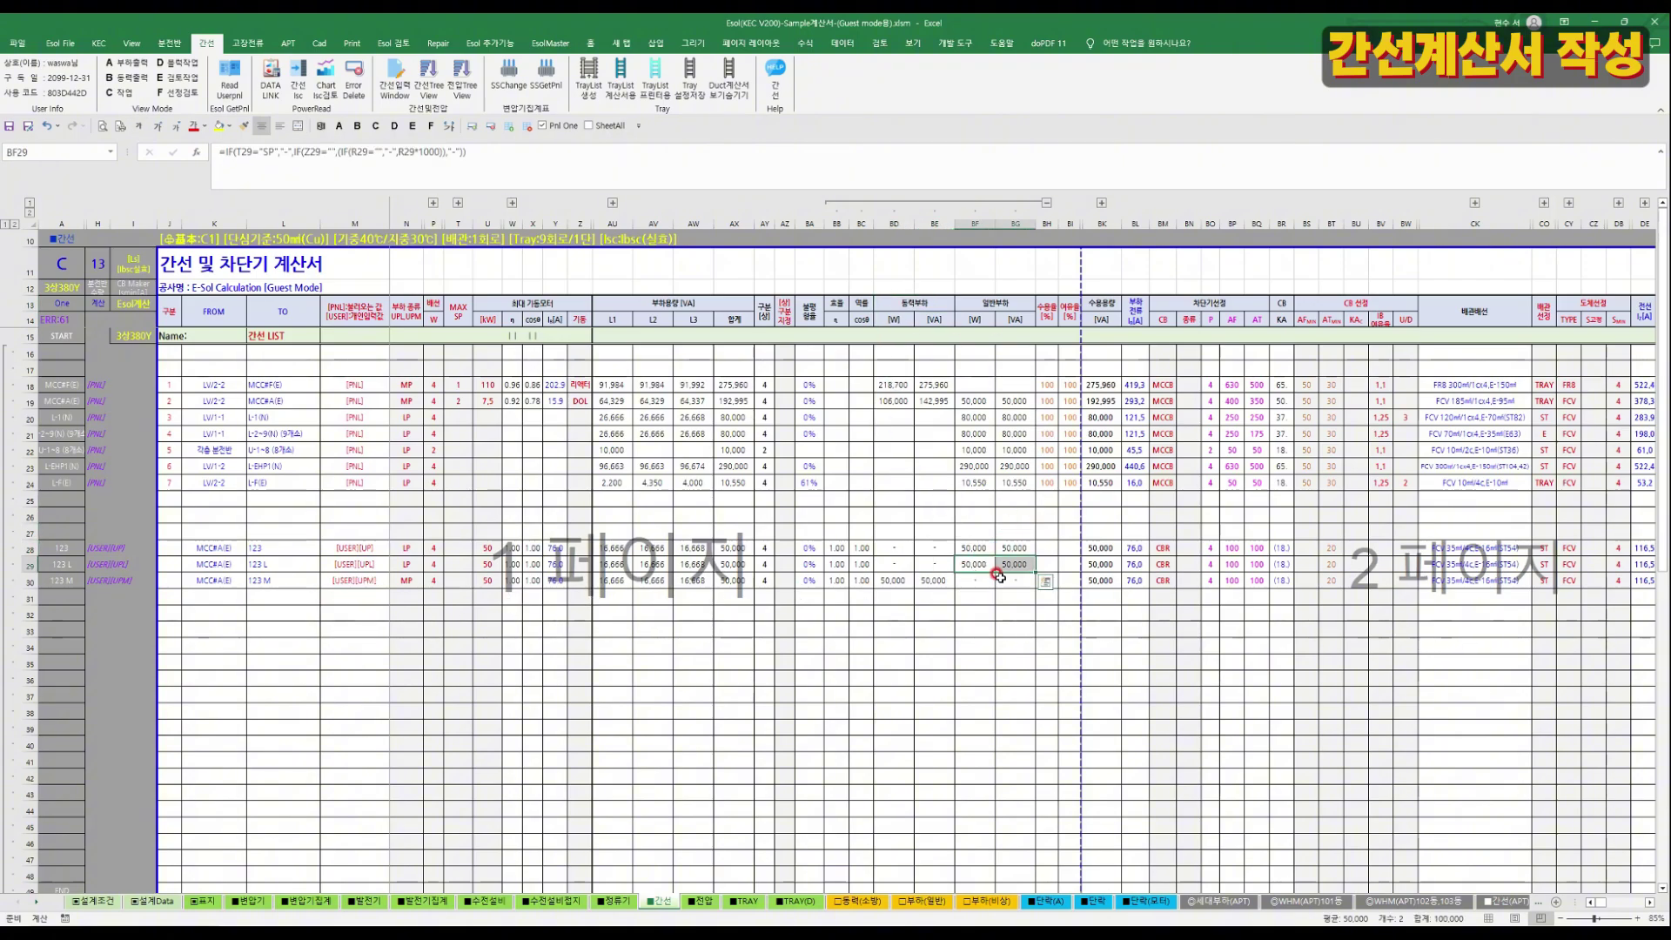
pyautogui.moveTo(886, 579); pyautogui.dragTo(947, 582)
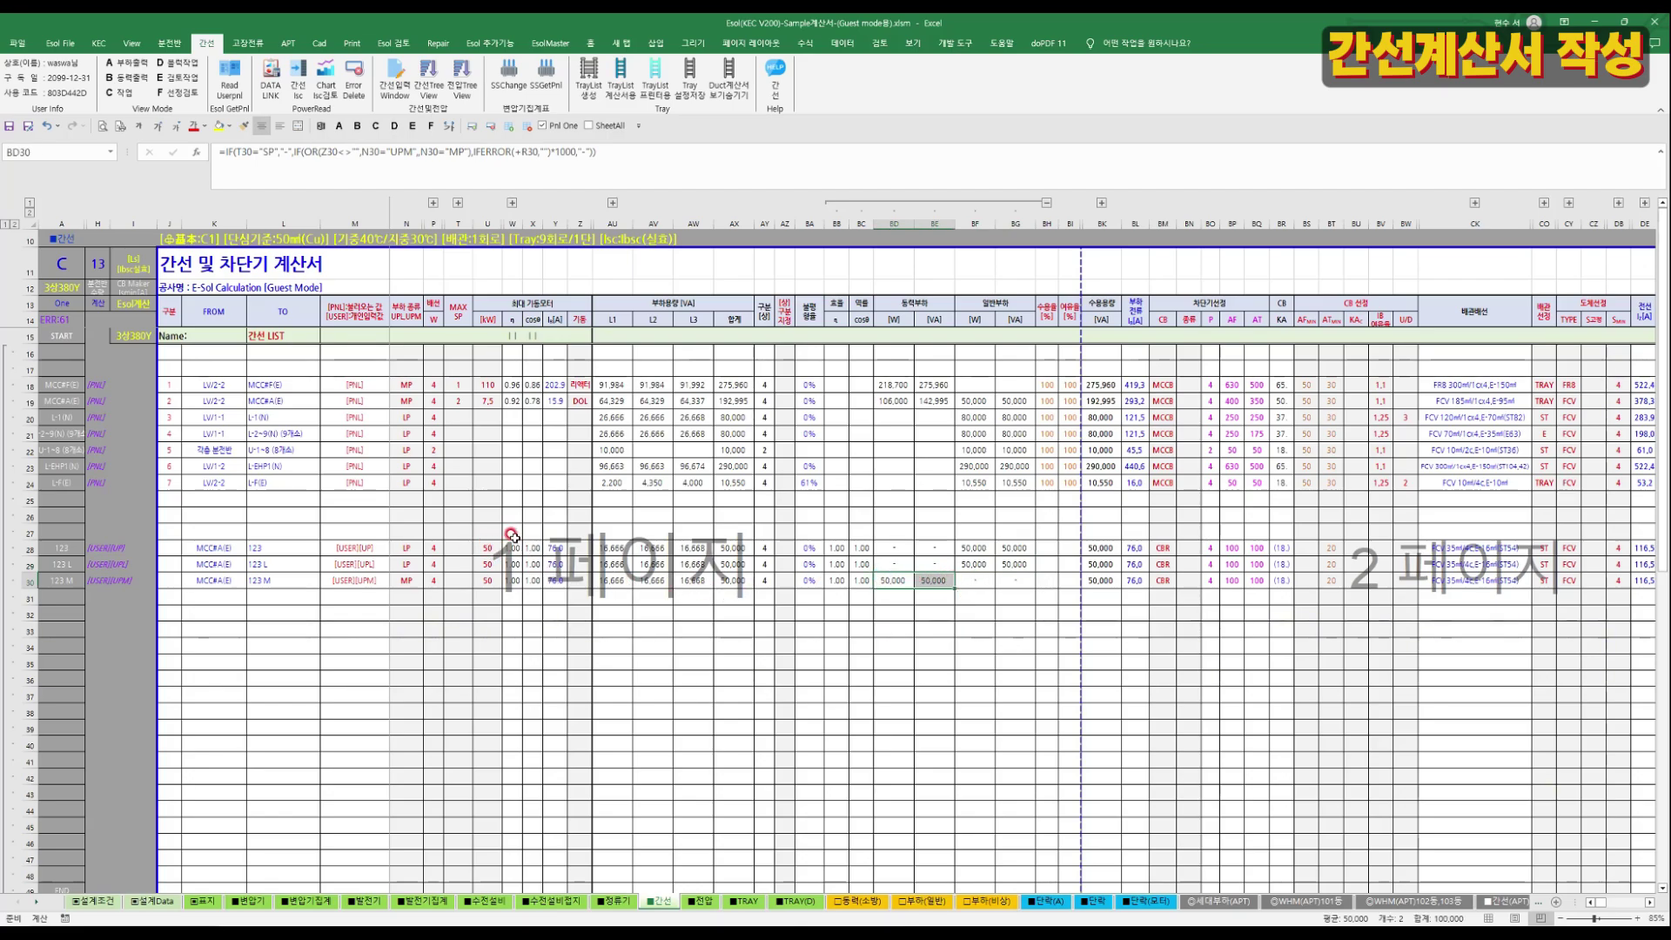
pyautogui.moveTo(510, 554); pyautogui.dragTo(533, 582)
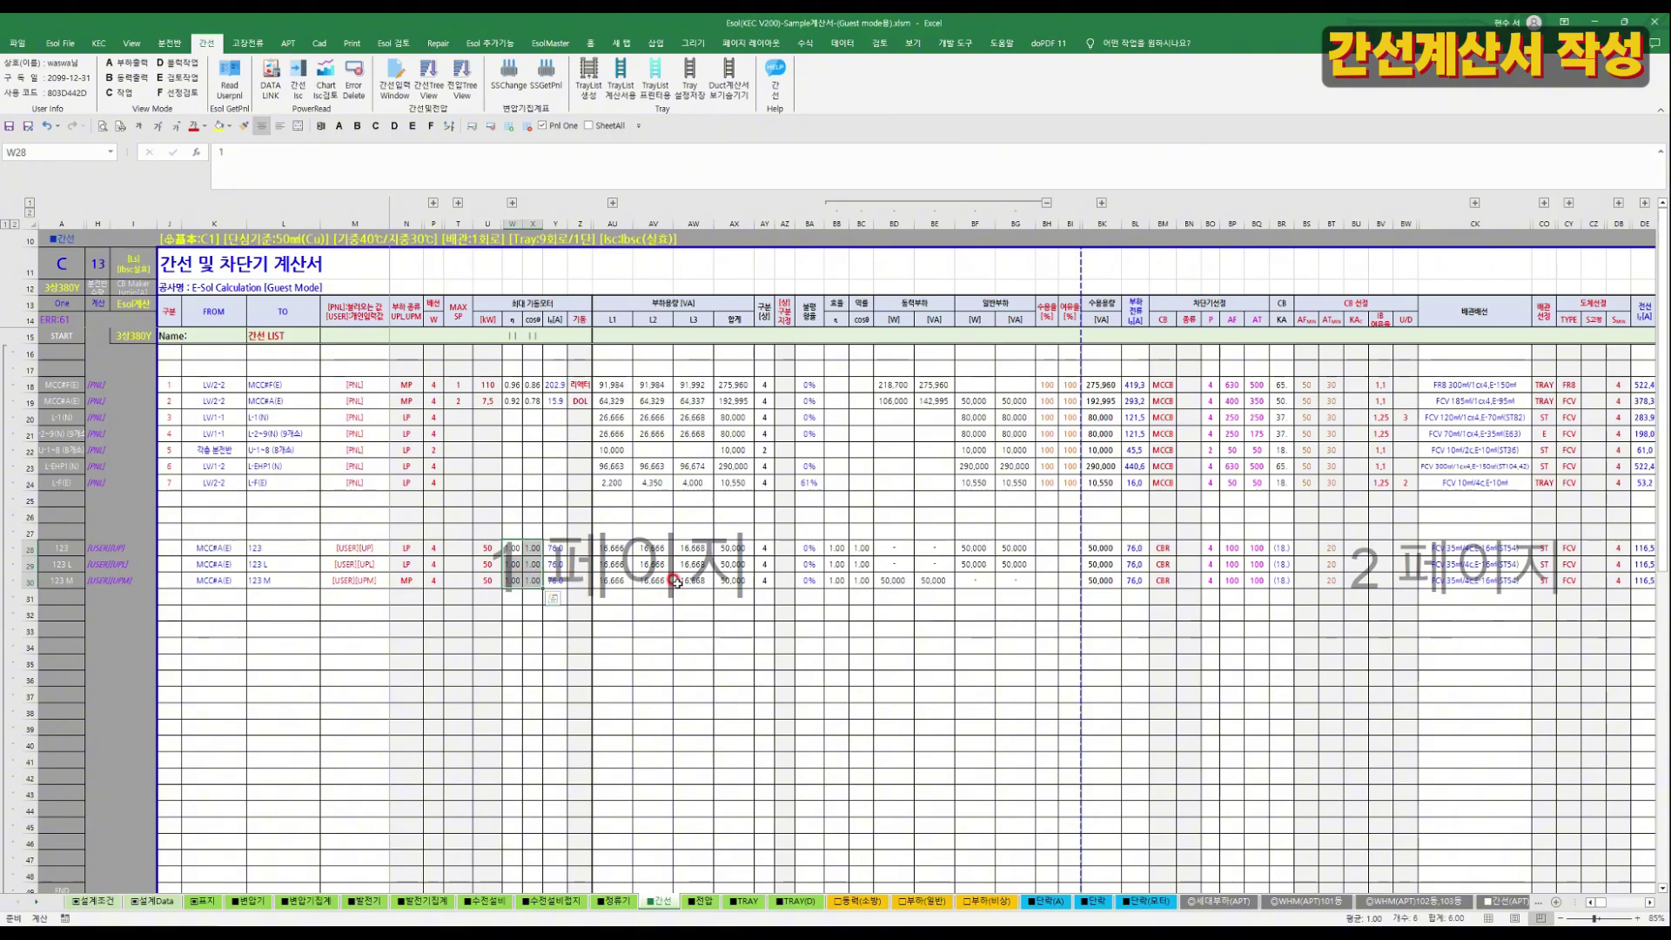
pyautogui.click(1162, 578)
# Open the feeder editor's user-feeder settings for feeder 123 L and choose the existing-panel type (작성된 분전반).
pyautogui.click(283, 564)
pyautogui.click(401, 81)
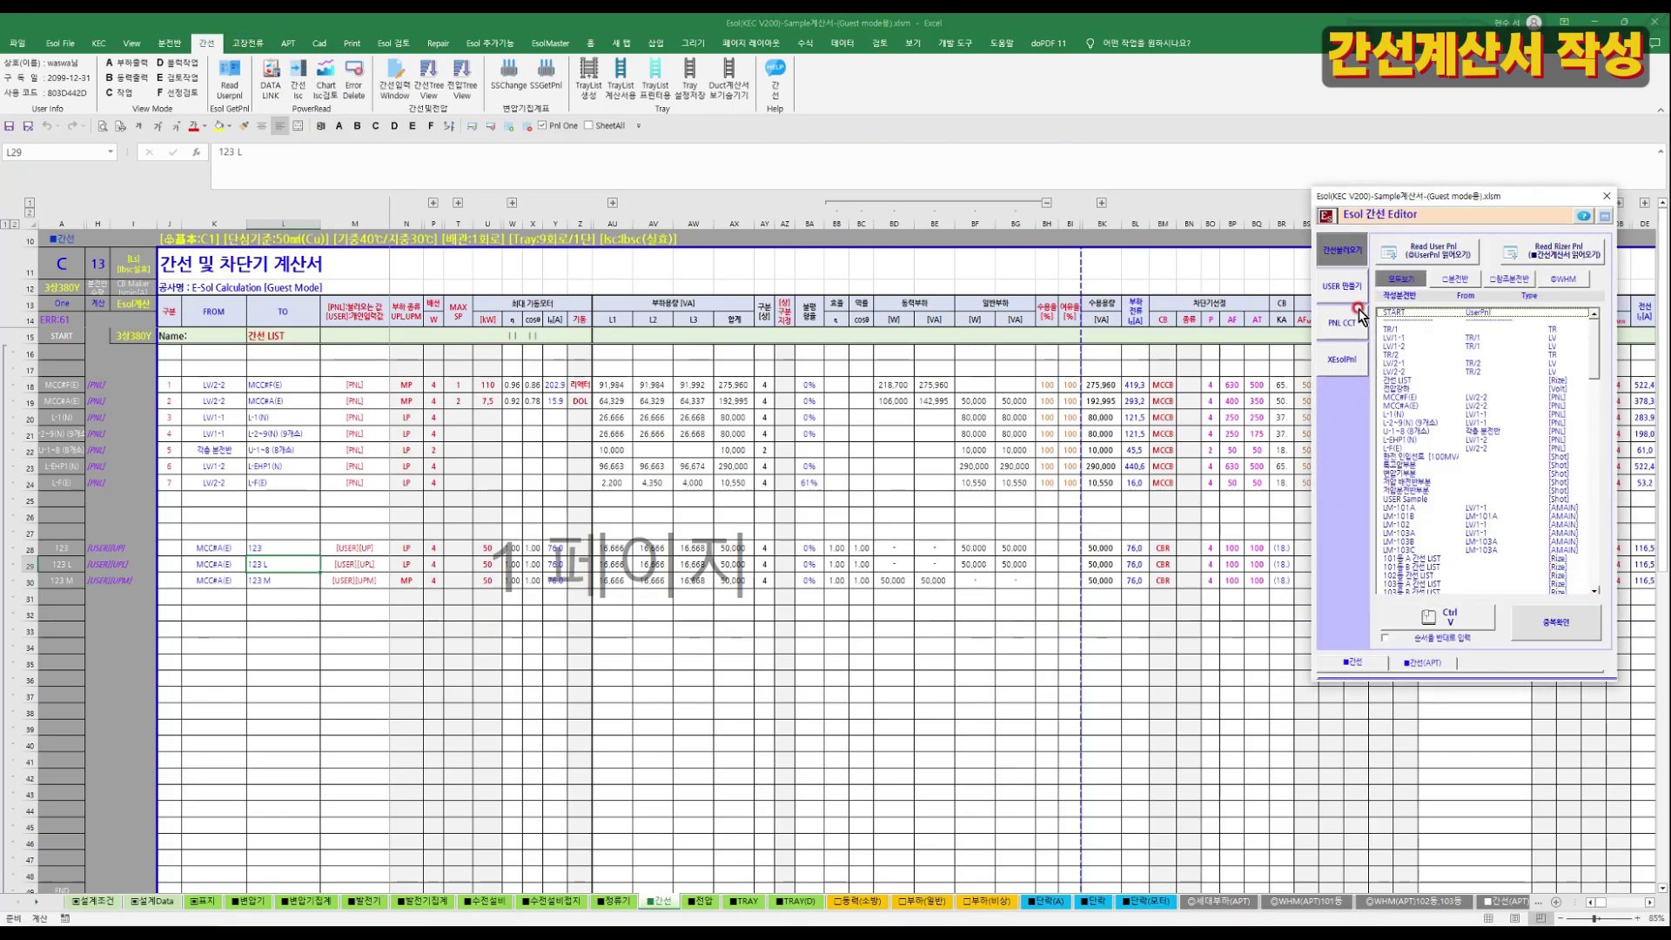
pyautogui.click(1352, 286)
pyautogui.click(1484, 319)
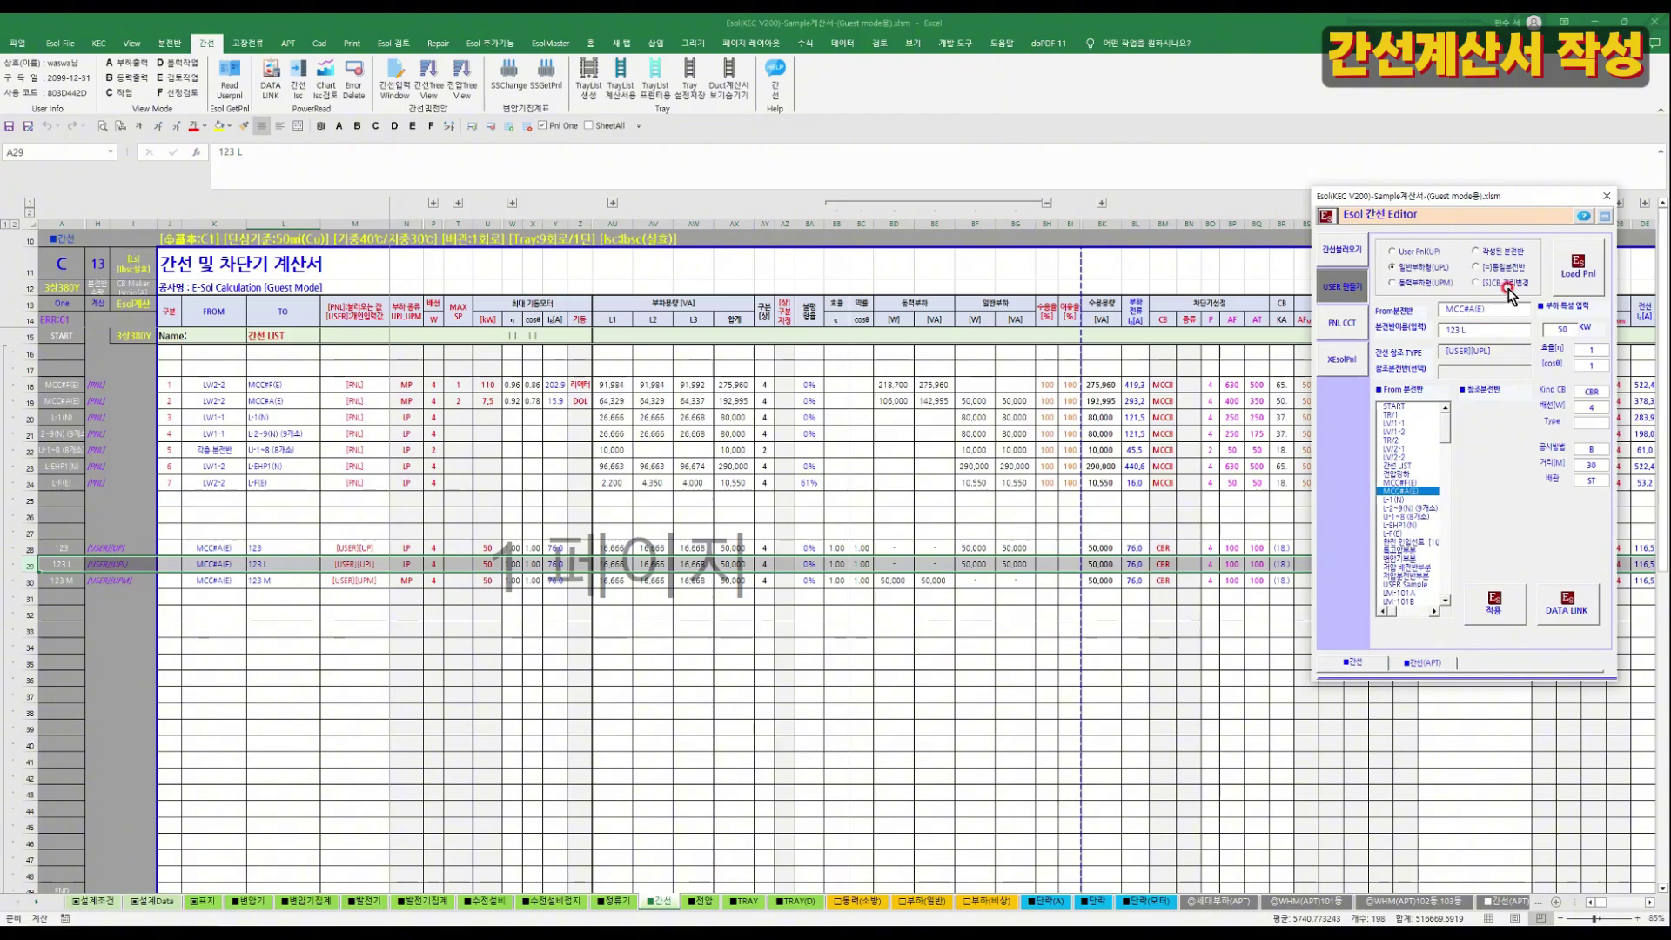
pyautogui.click(1522, 255)
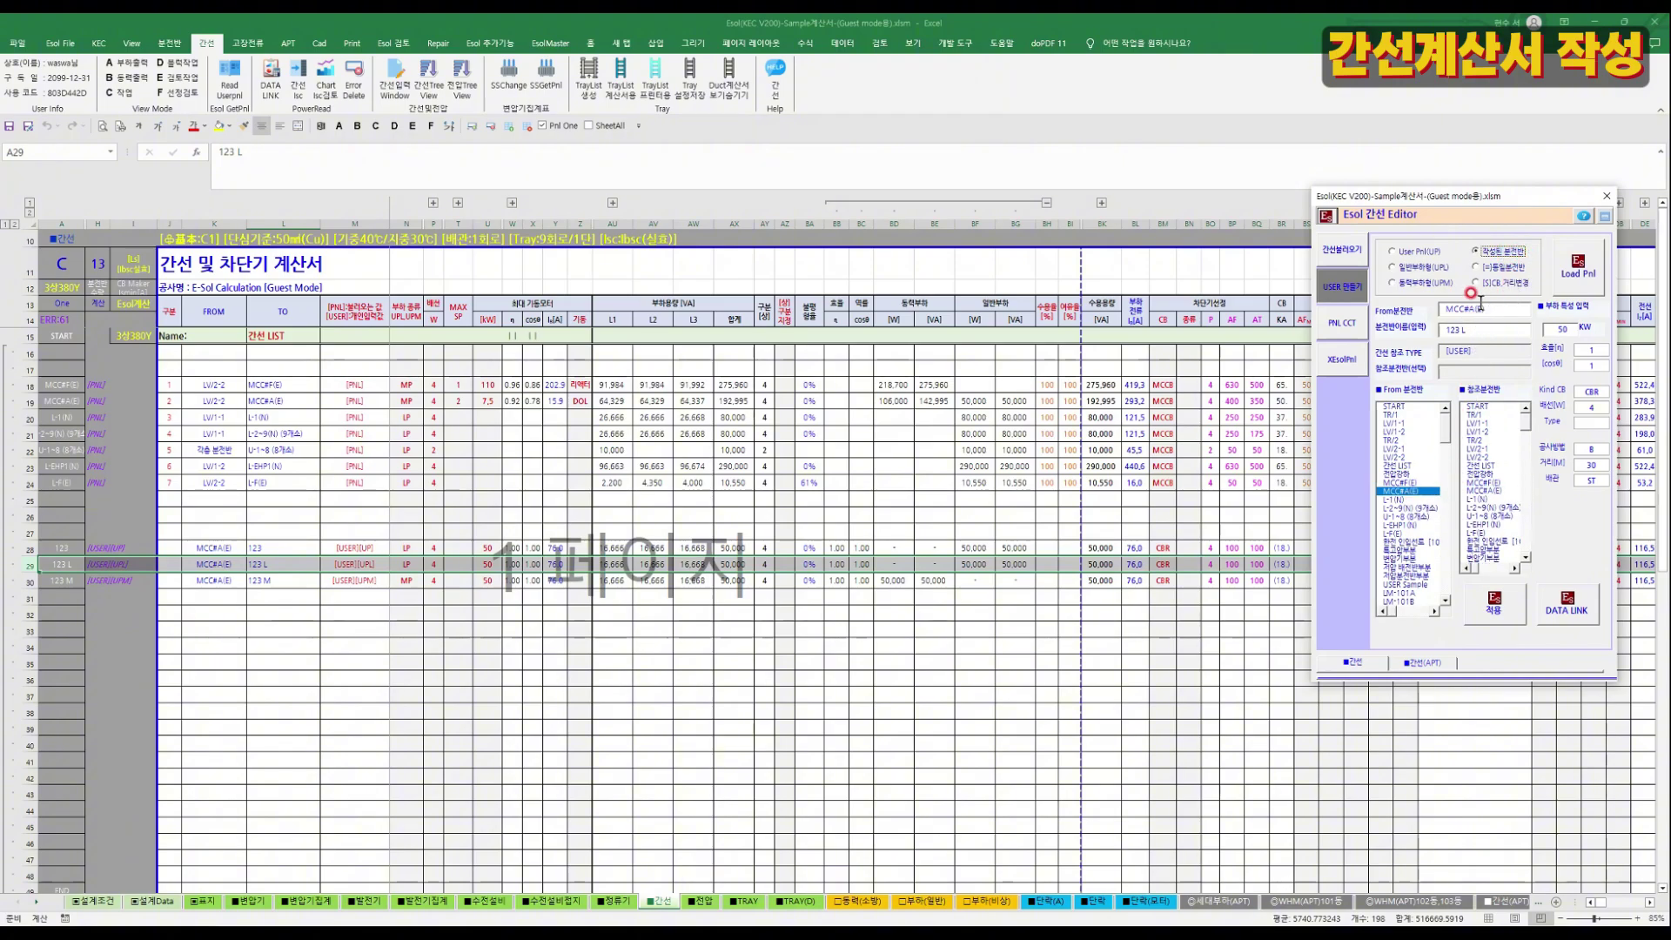
# Define the user feeder with source MCC#A(E), name 참조 and reference panel L-2~9(N) (9개소).
pyautogui.click(1402, 498)
pyautogui.click(1489, 364)
pyautogui.click(1512, 323)
pyautogui.click(1482, 509)
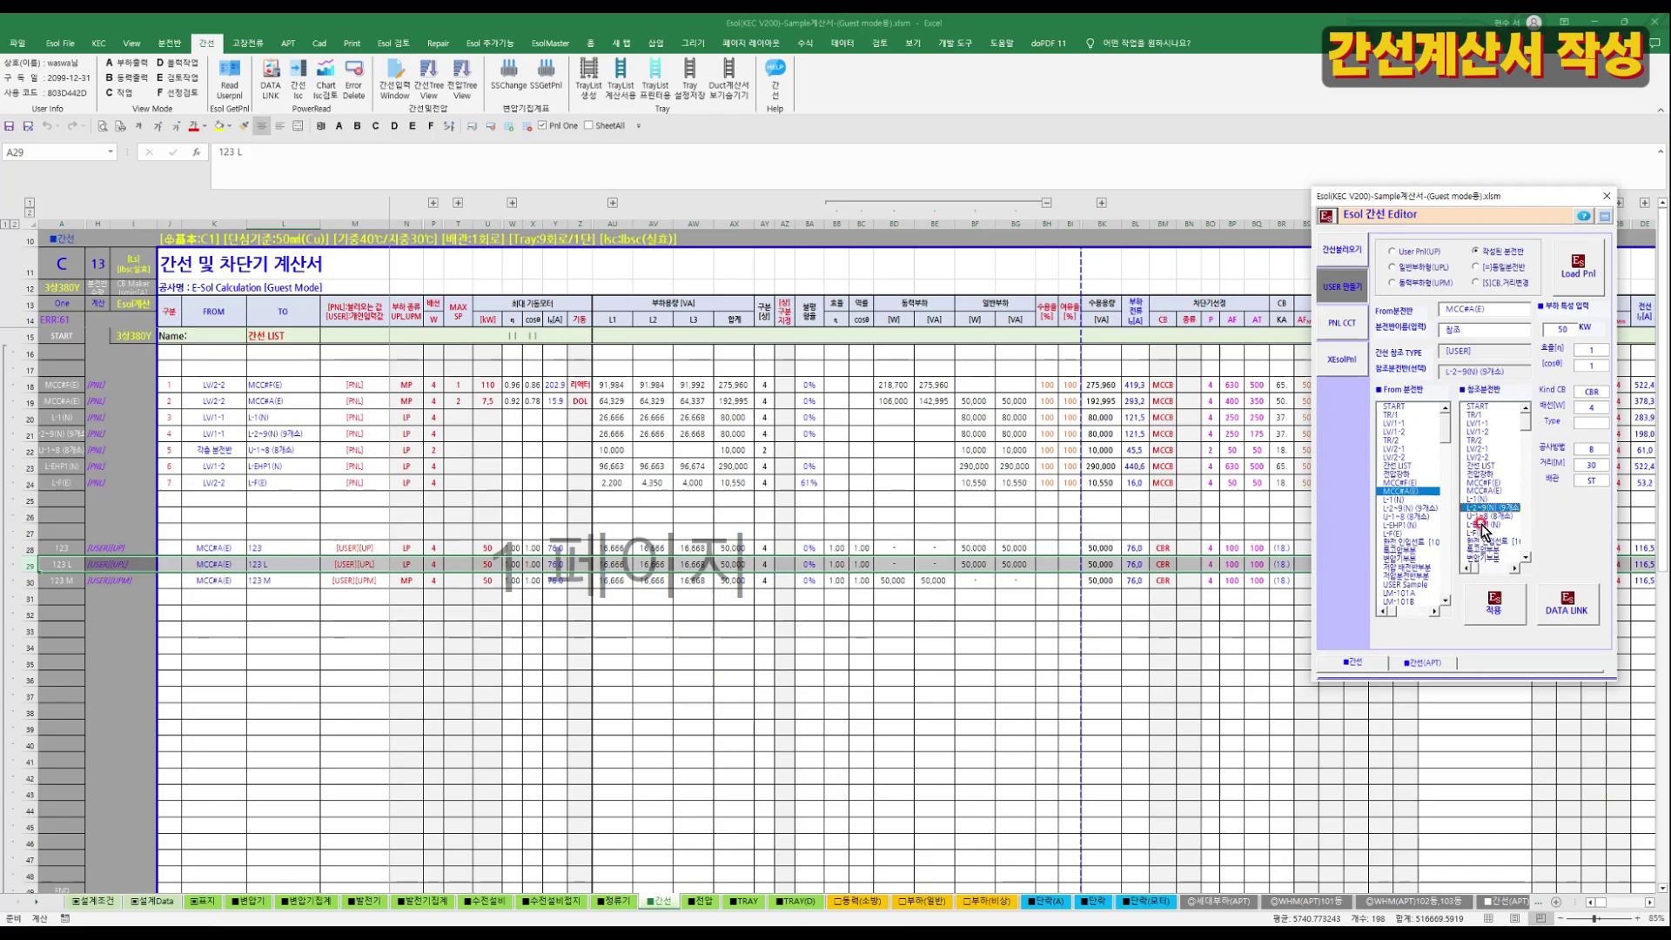
# Apply the 참조 feeder definition to row 32 of the feeder sheet.
pyautogui.click(356, 611)
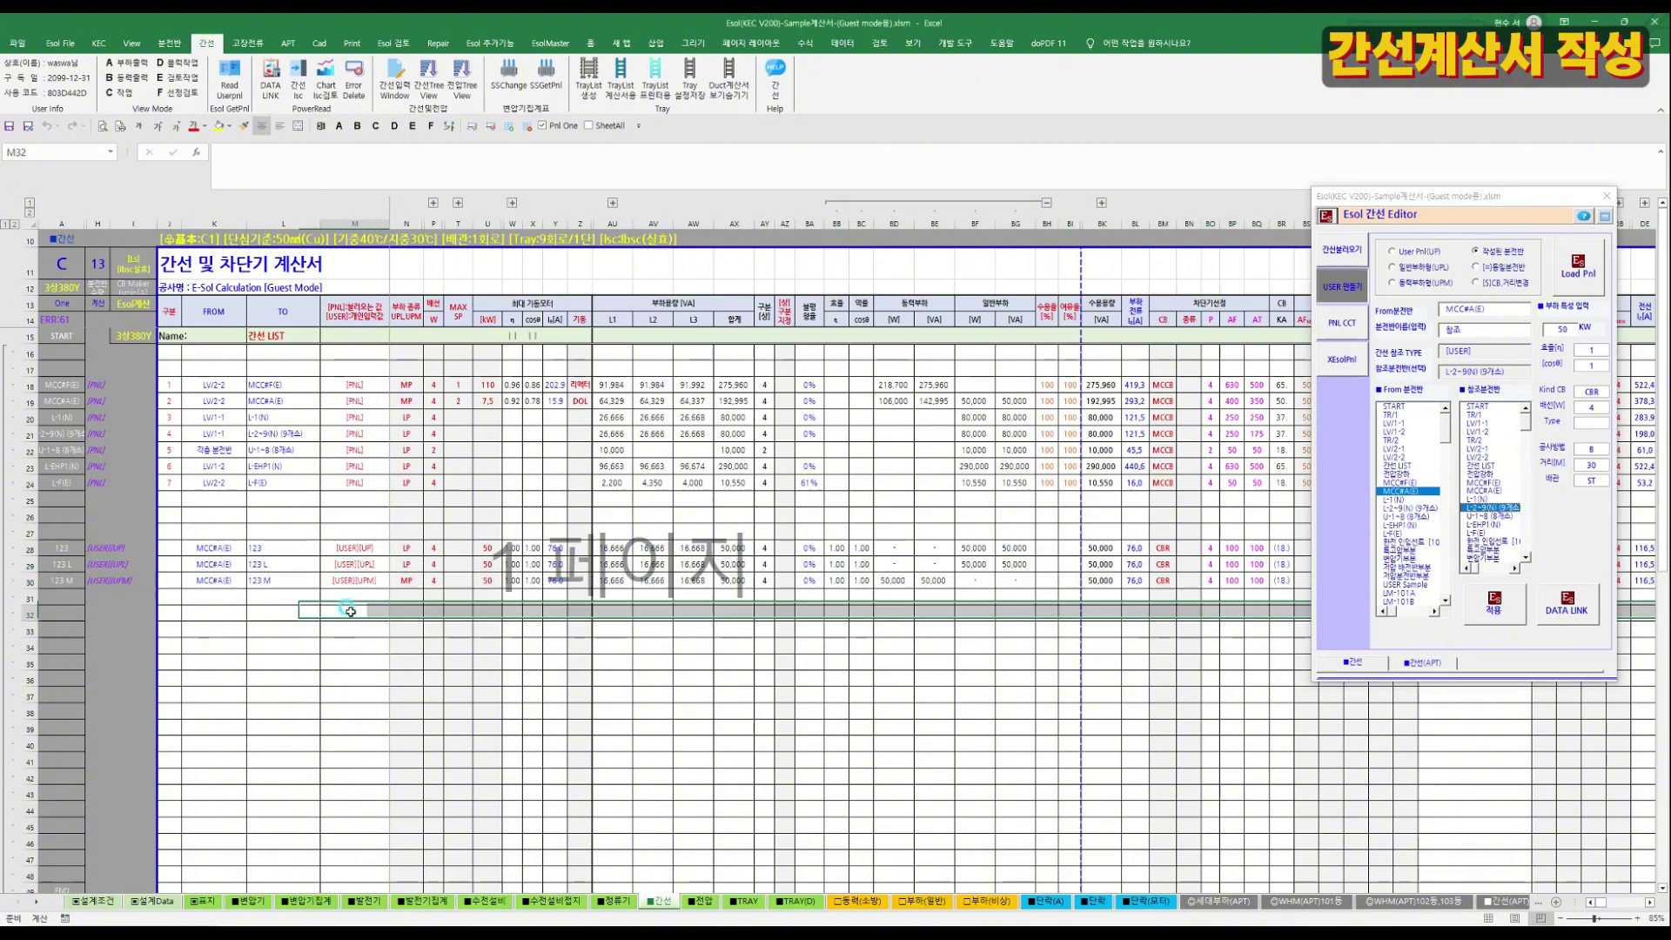
pyautogui.click(1577, 277)
pyautogui.click(1500, 302)
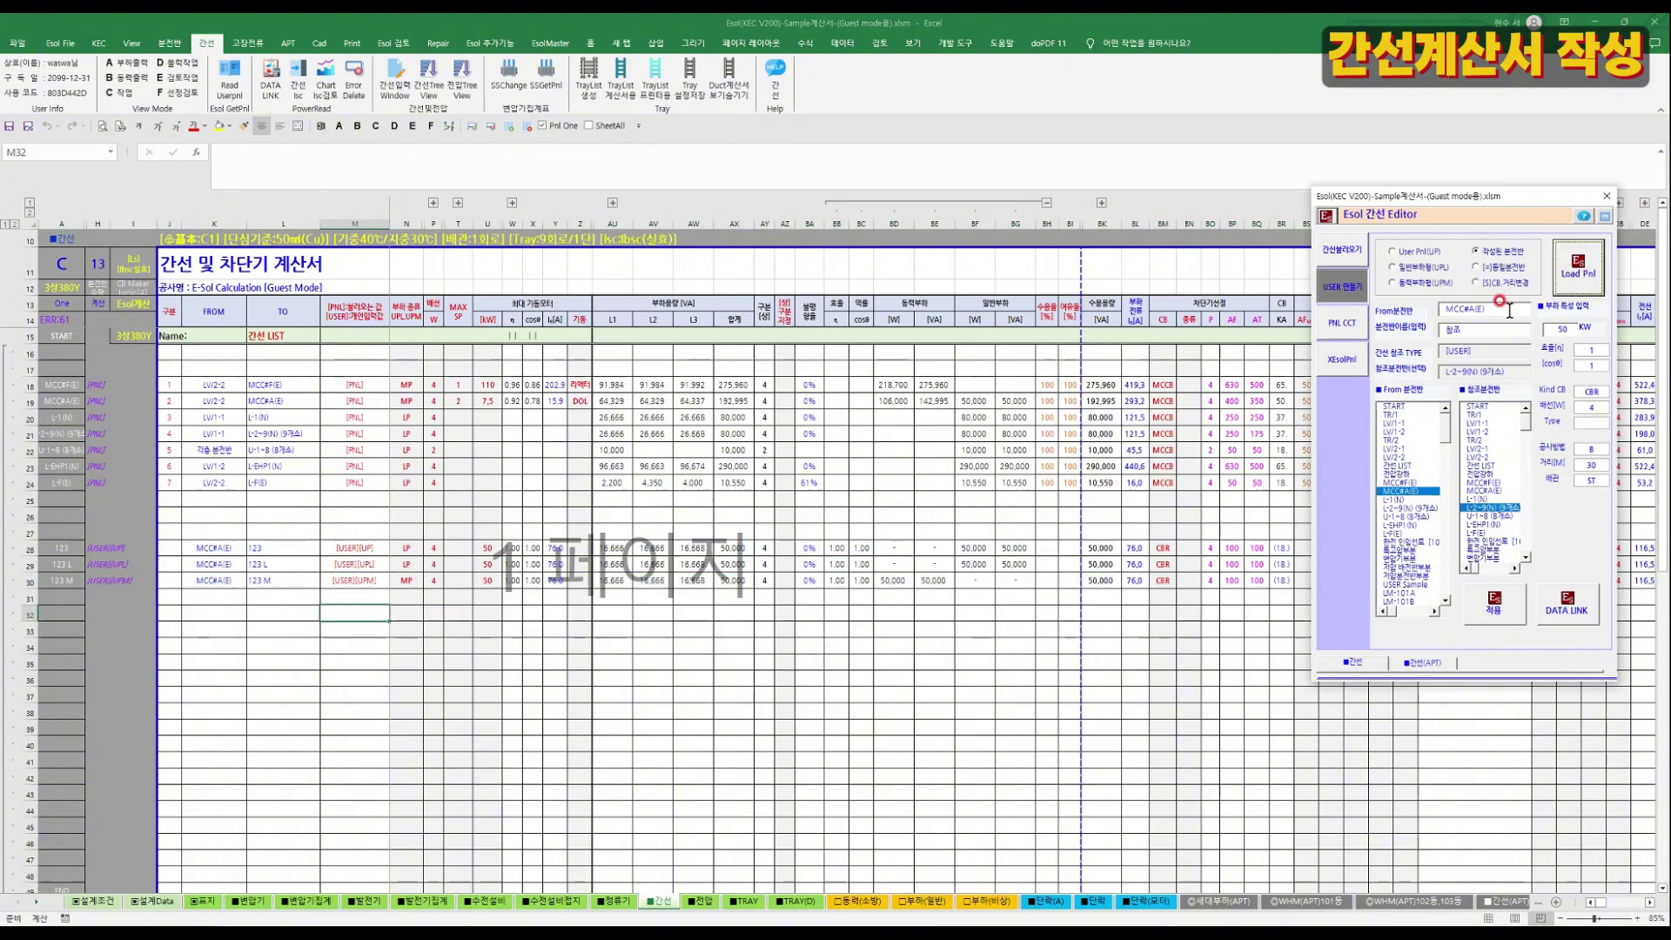
pyautogui.click(1494, 603)
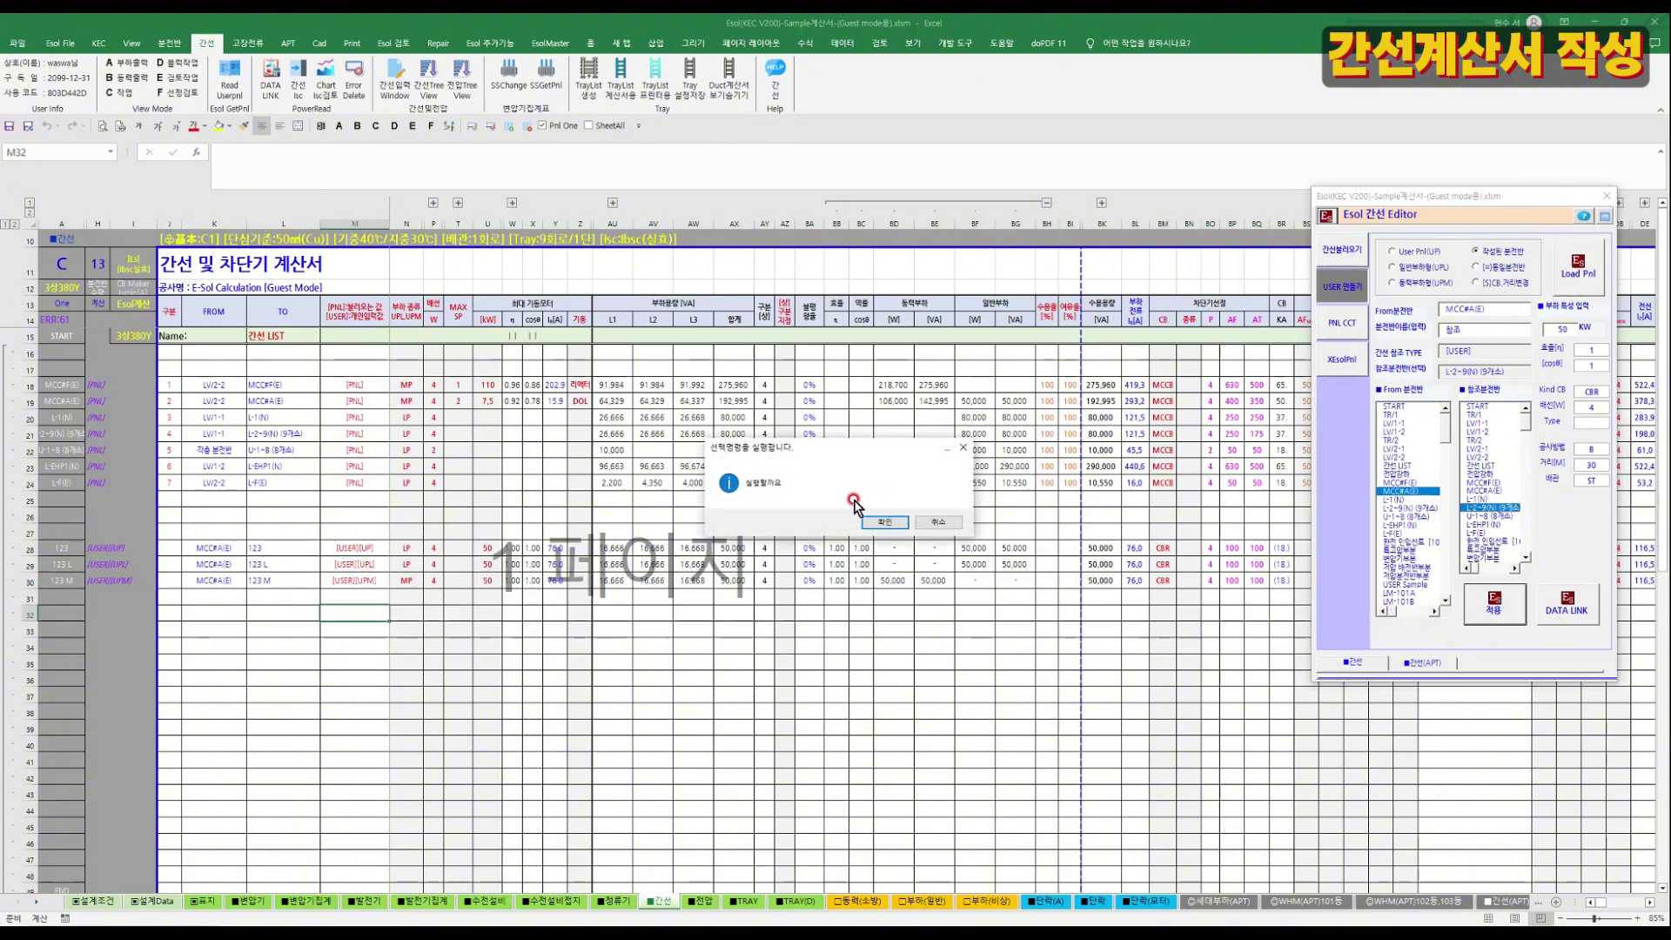
pyautogui.click(896, 531)
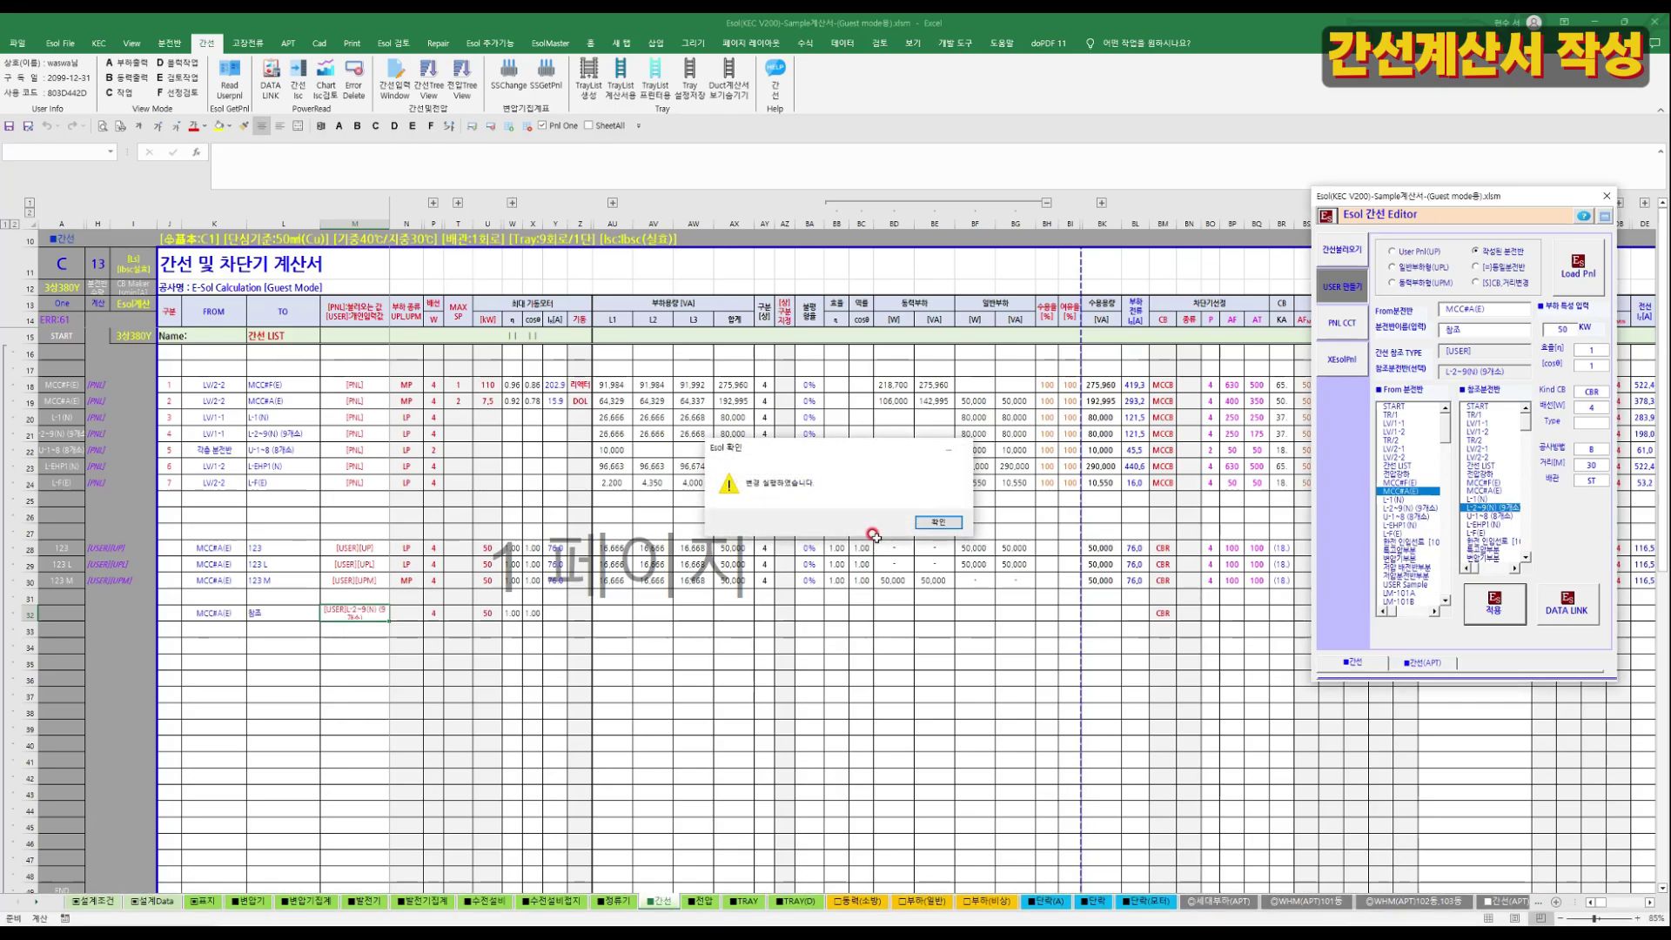
pyautogui.click(847, 546)
# Run DATA LINK on the 참조 feeder in row 32.
pyautogui.click(323, 621)
pyautogui.click(351, 618)
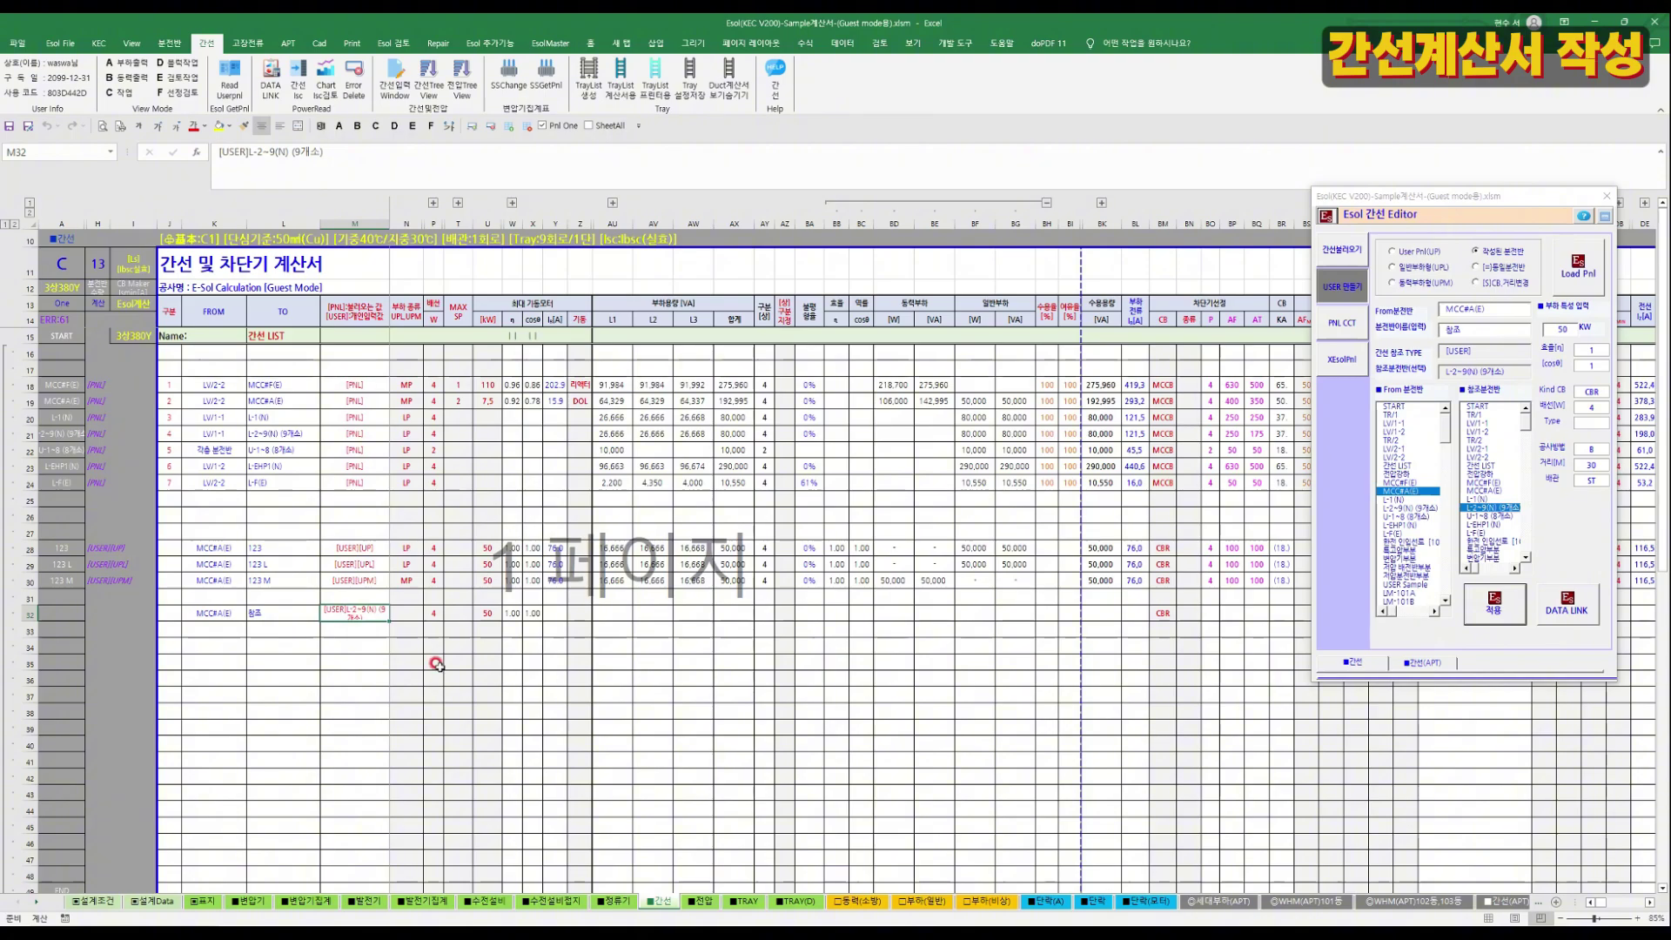
pyautogui.click(349, 613)
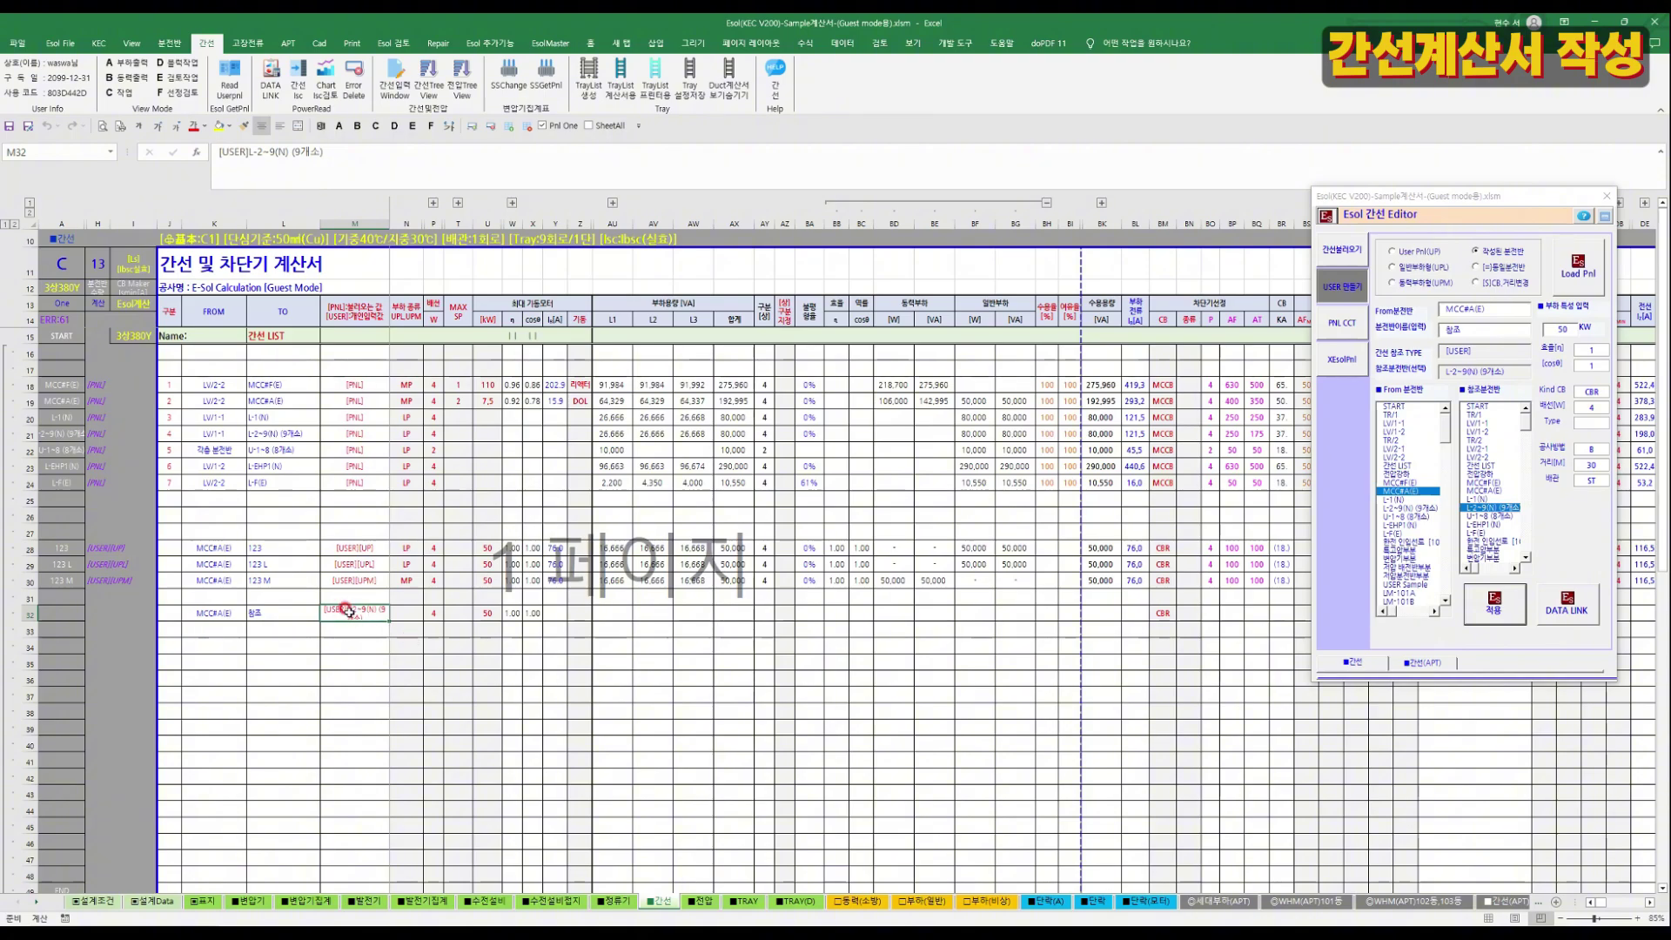
pyautogui.click(532, 613)
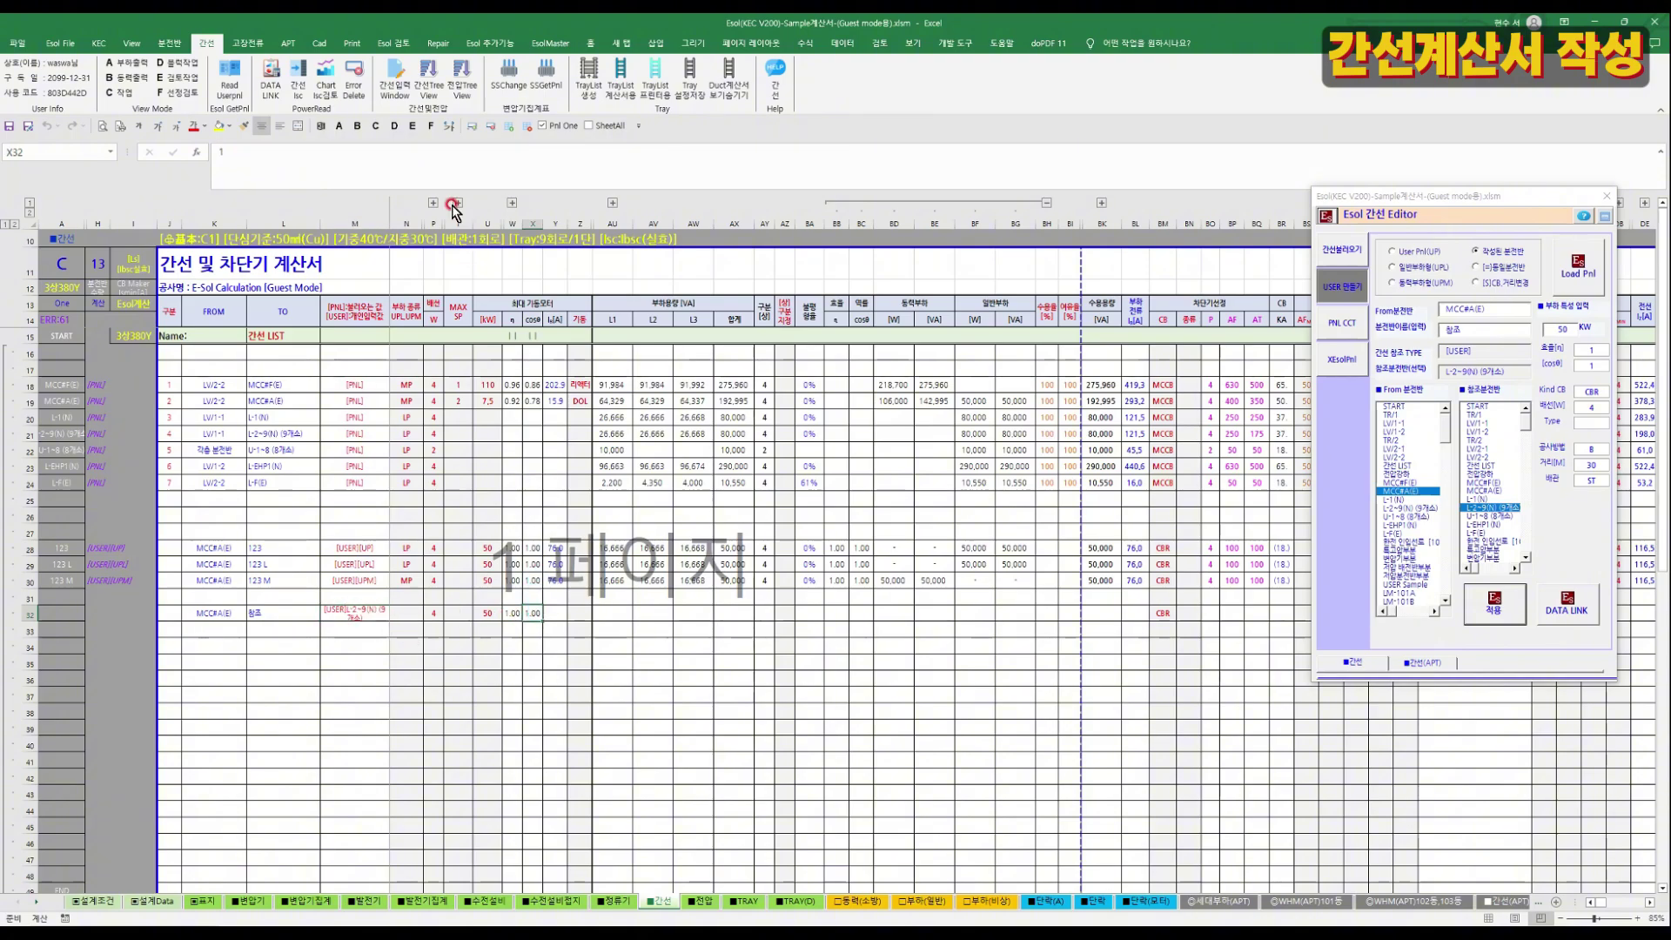
pyautogui.moveTo(372, 604); pyautogui.dragTo(665, 615)
pyautogui.click(276, 83)
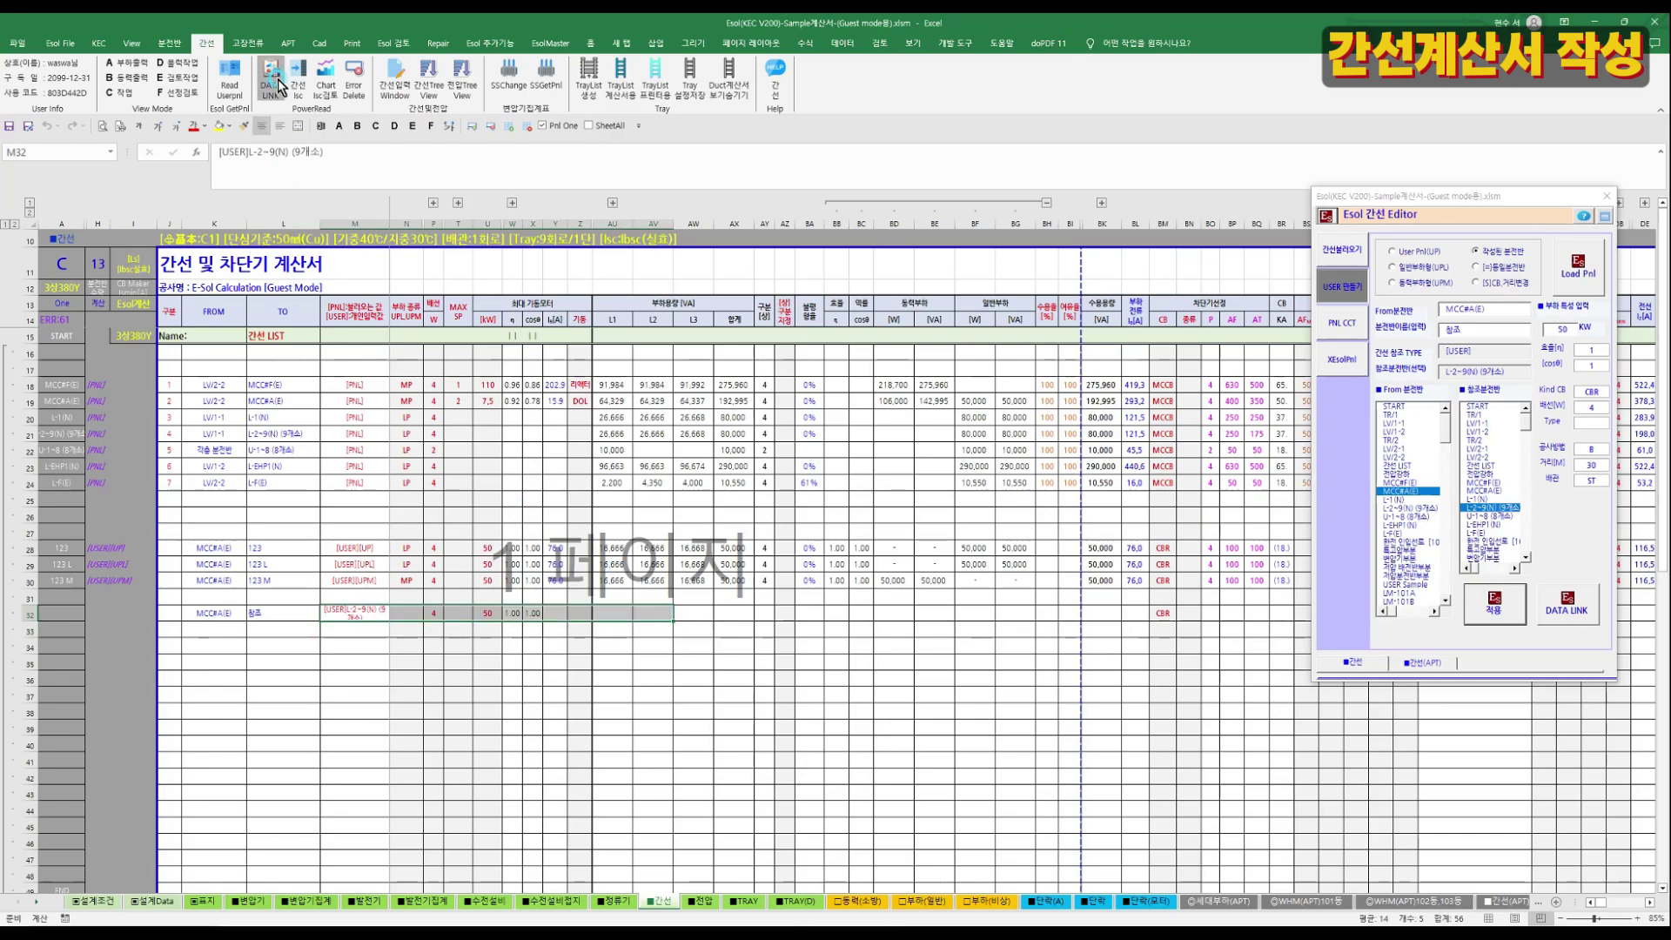
pyautogui.click(880, 522)
pyautogui.press('Return')
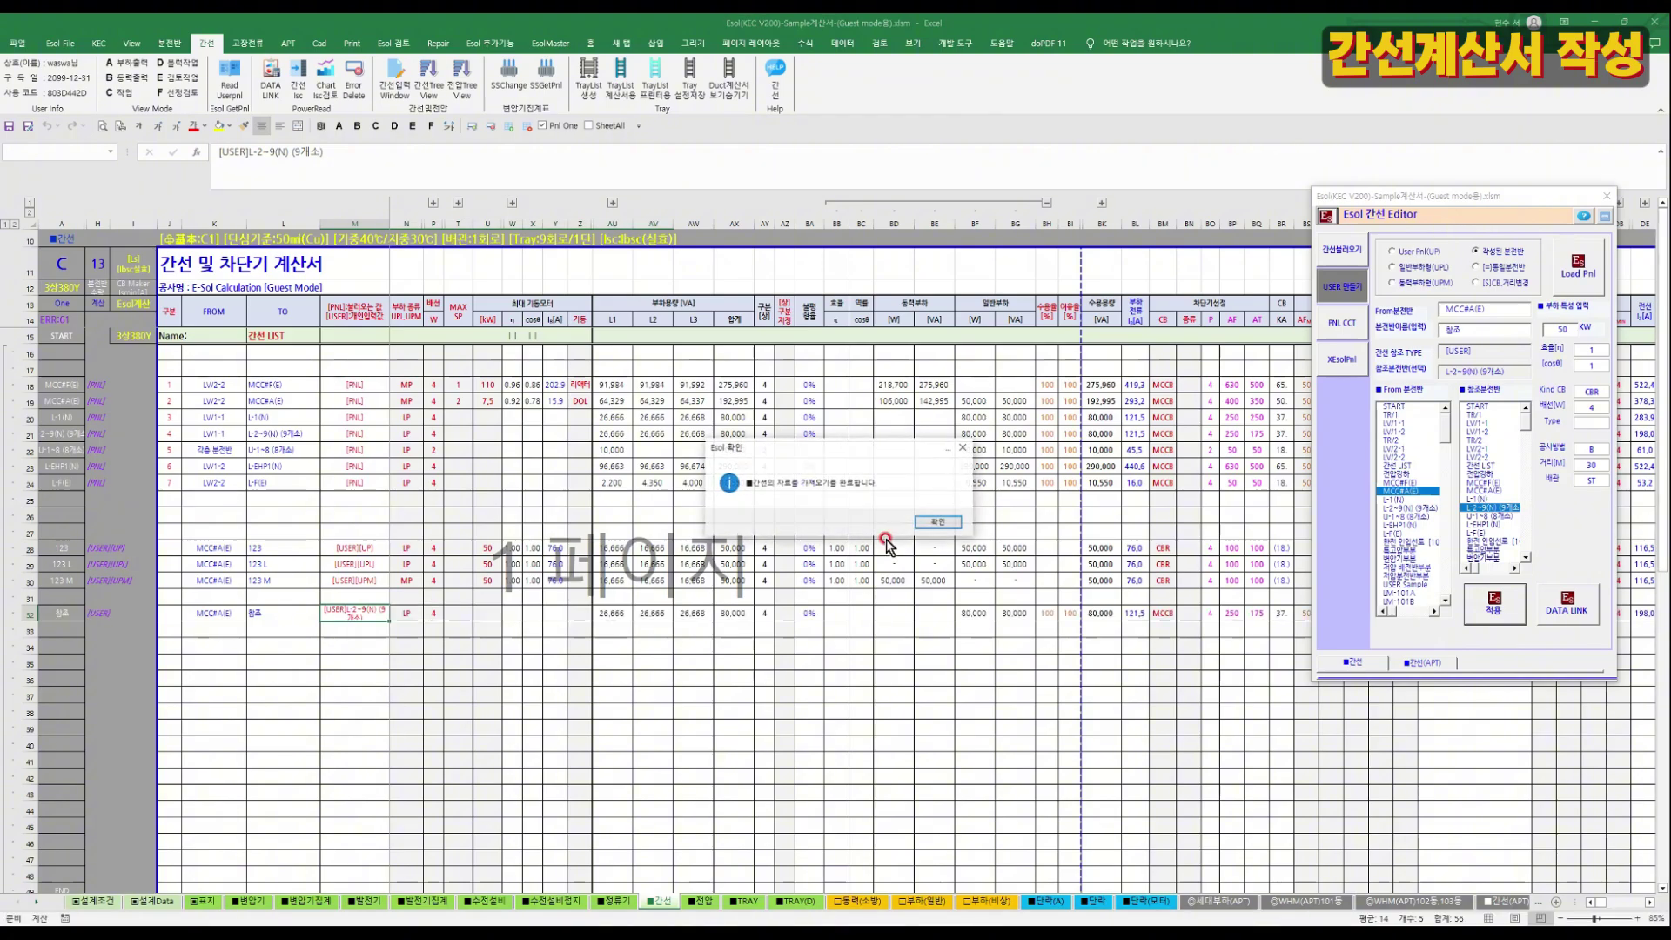
pyautogui.click(935, 523)
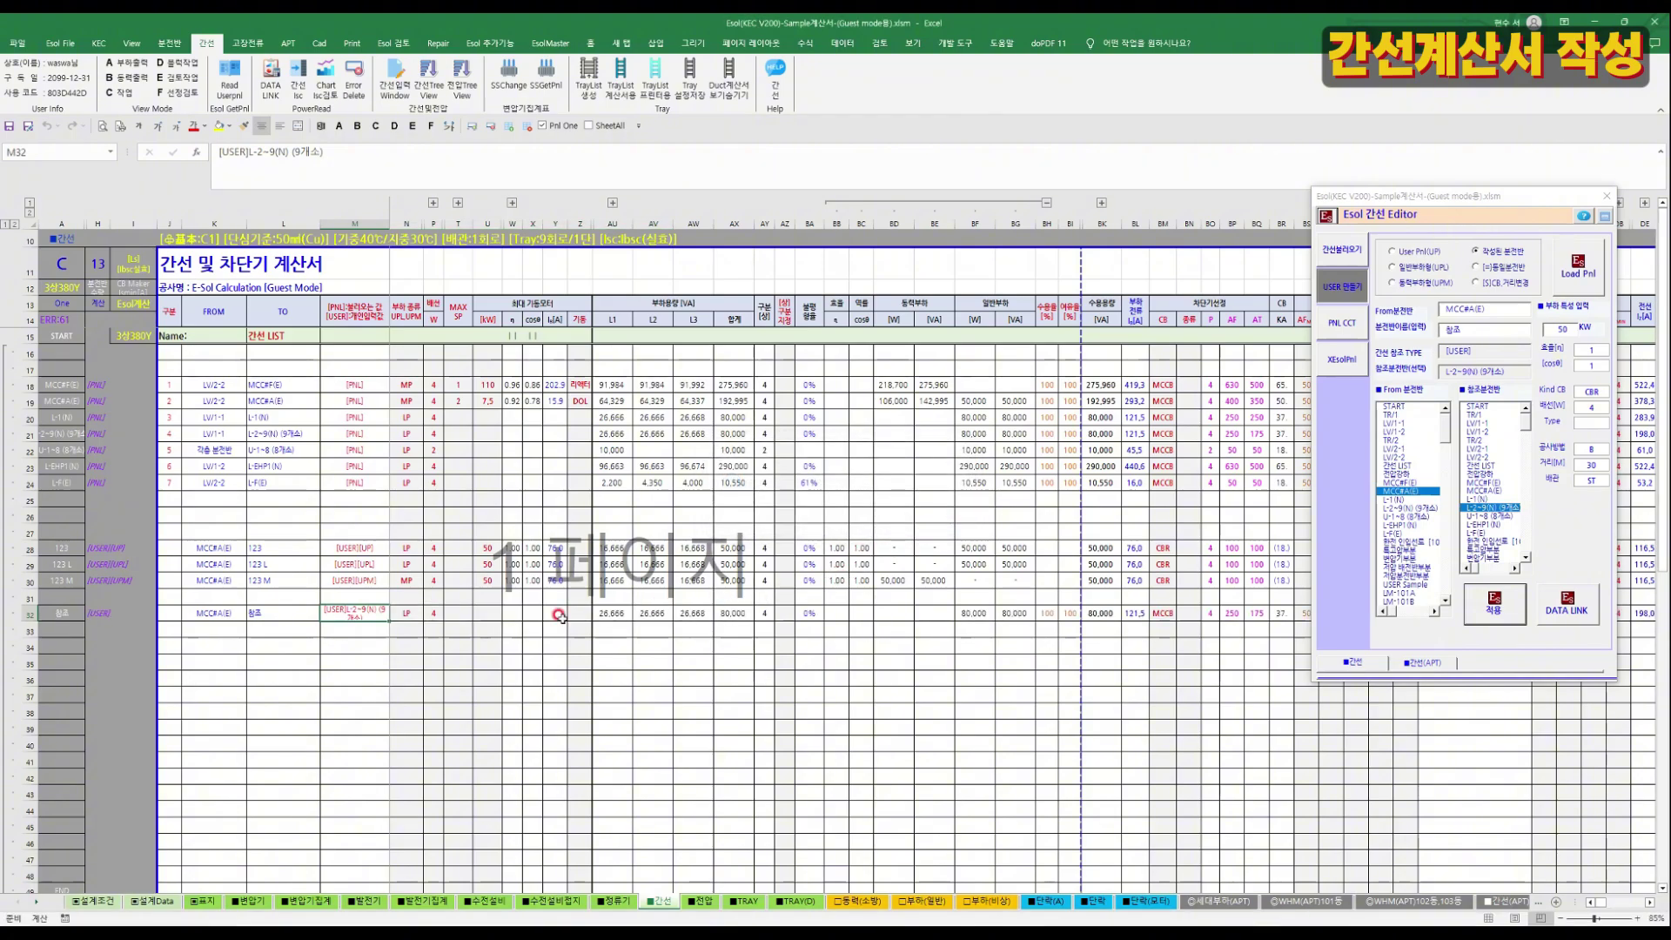
# Switch the sheet to view mode C and examine the linked load and breaker cells of the 참조 feeder in row 32.
pyautogui.click(275, 612)
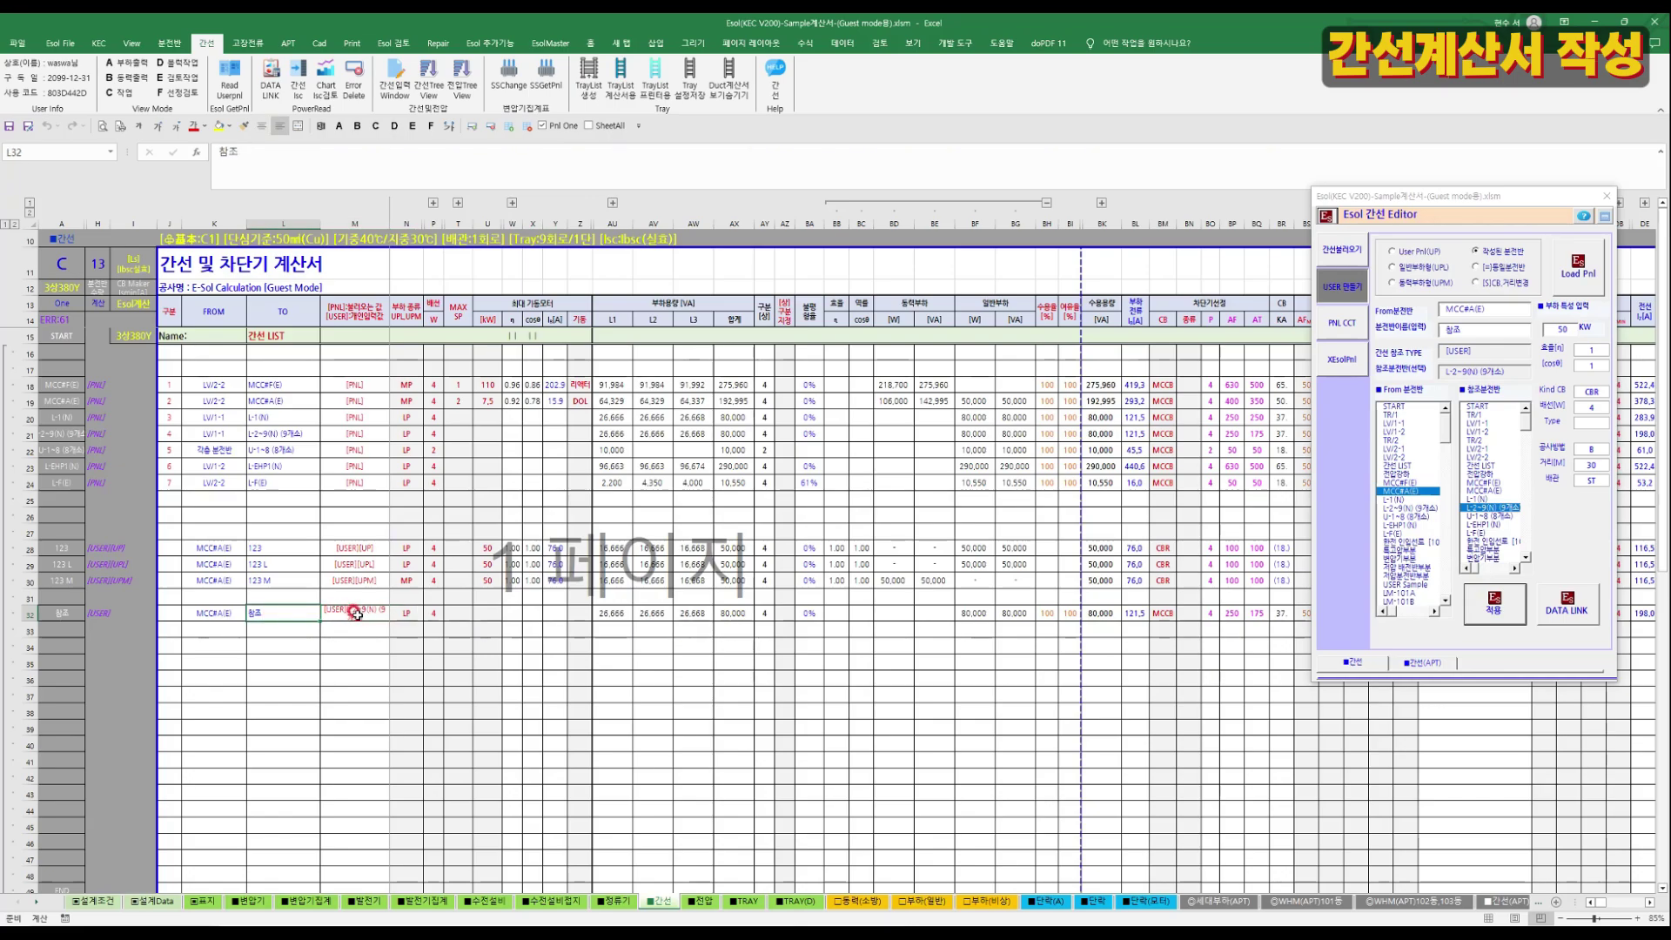
pyautogui.click(531, 613)
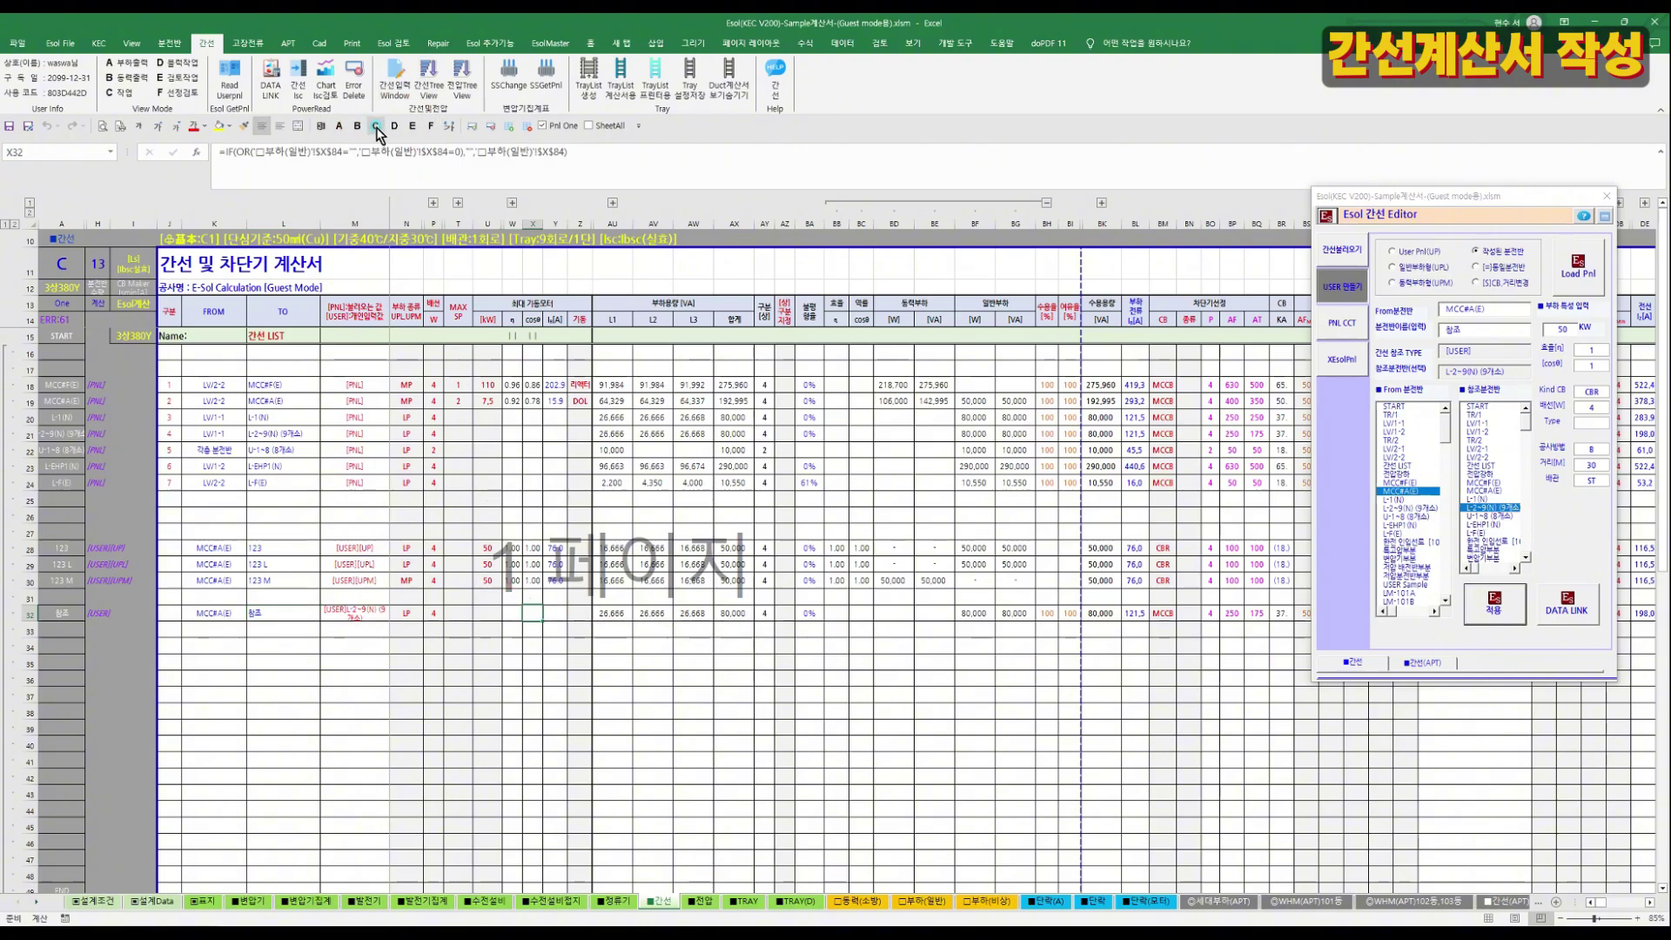
pyautogui.click(376, 127)
pyautogui.click(678, 613)
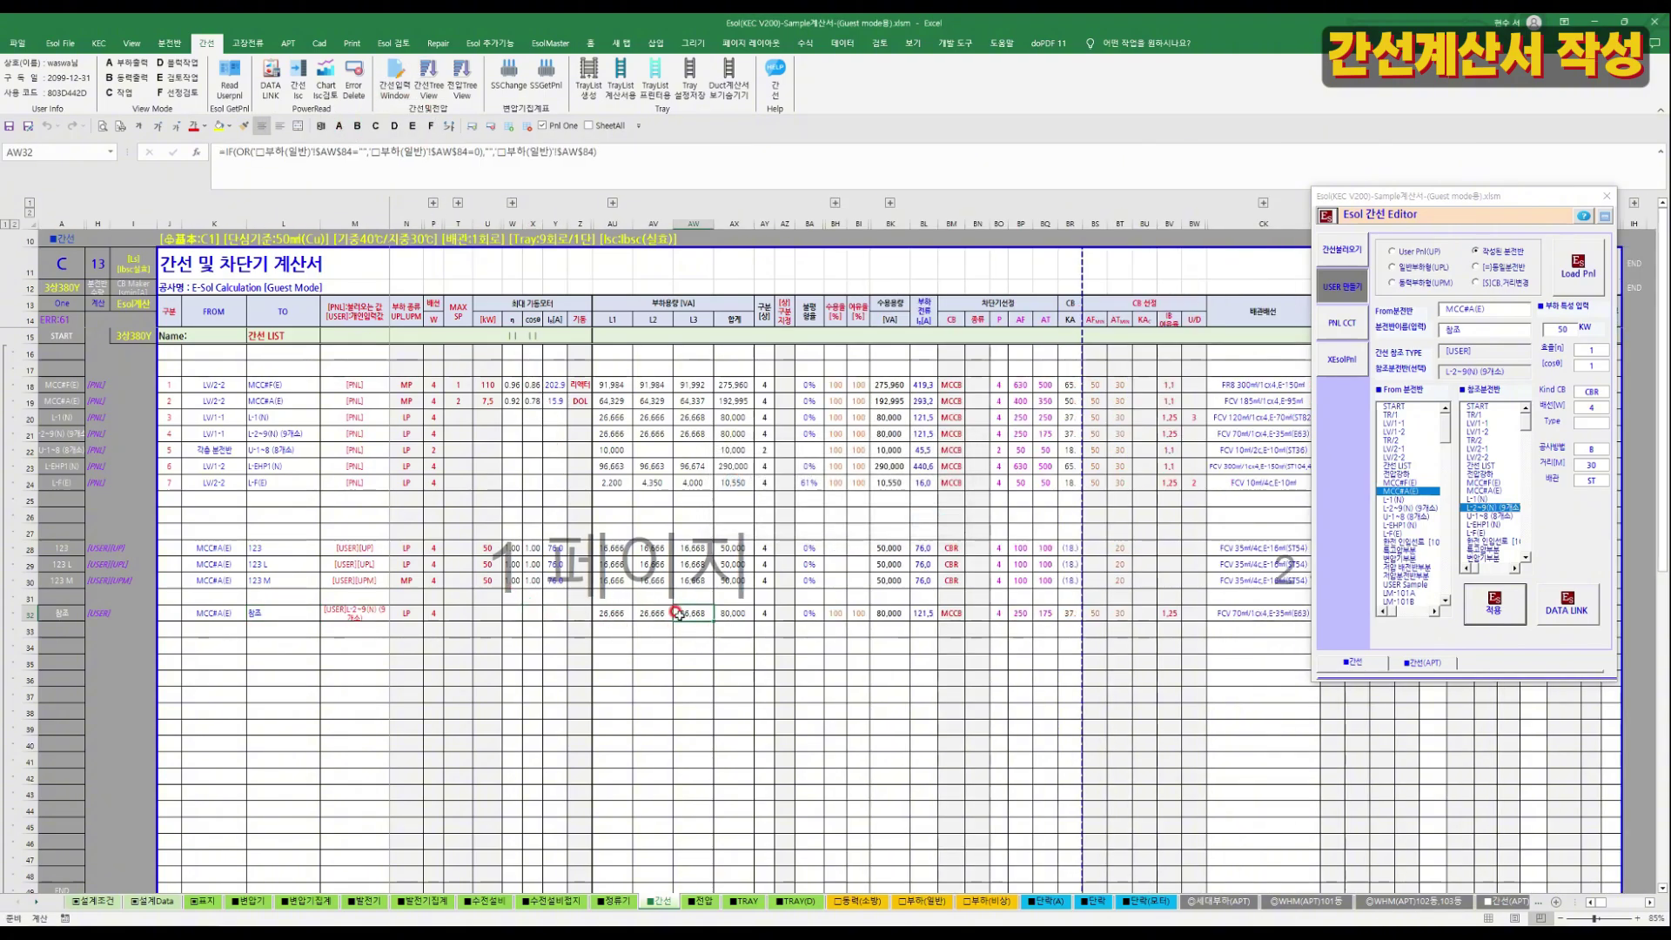
pyautogui.press('Right')
pyautogui.press('Right')
pyautogui.press('Right')
pyautogui.press('Right')
pyautogui.press('Right')
pyautogui.press('Right')
pyautogui.press('Right')
pyautogui.press('Right')
pyautogui.press('Right')
pyautogui.press('Right')
pyautogui.press('Right')
pyautogui.press('Right')
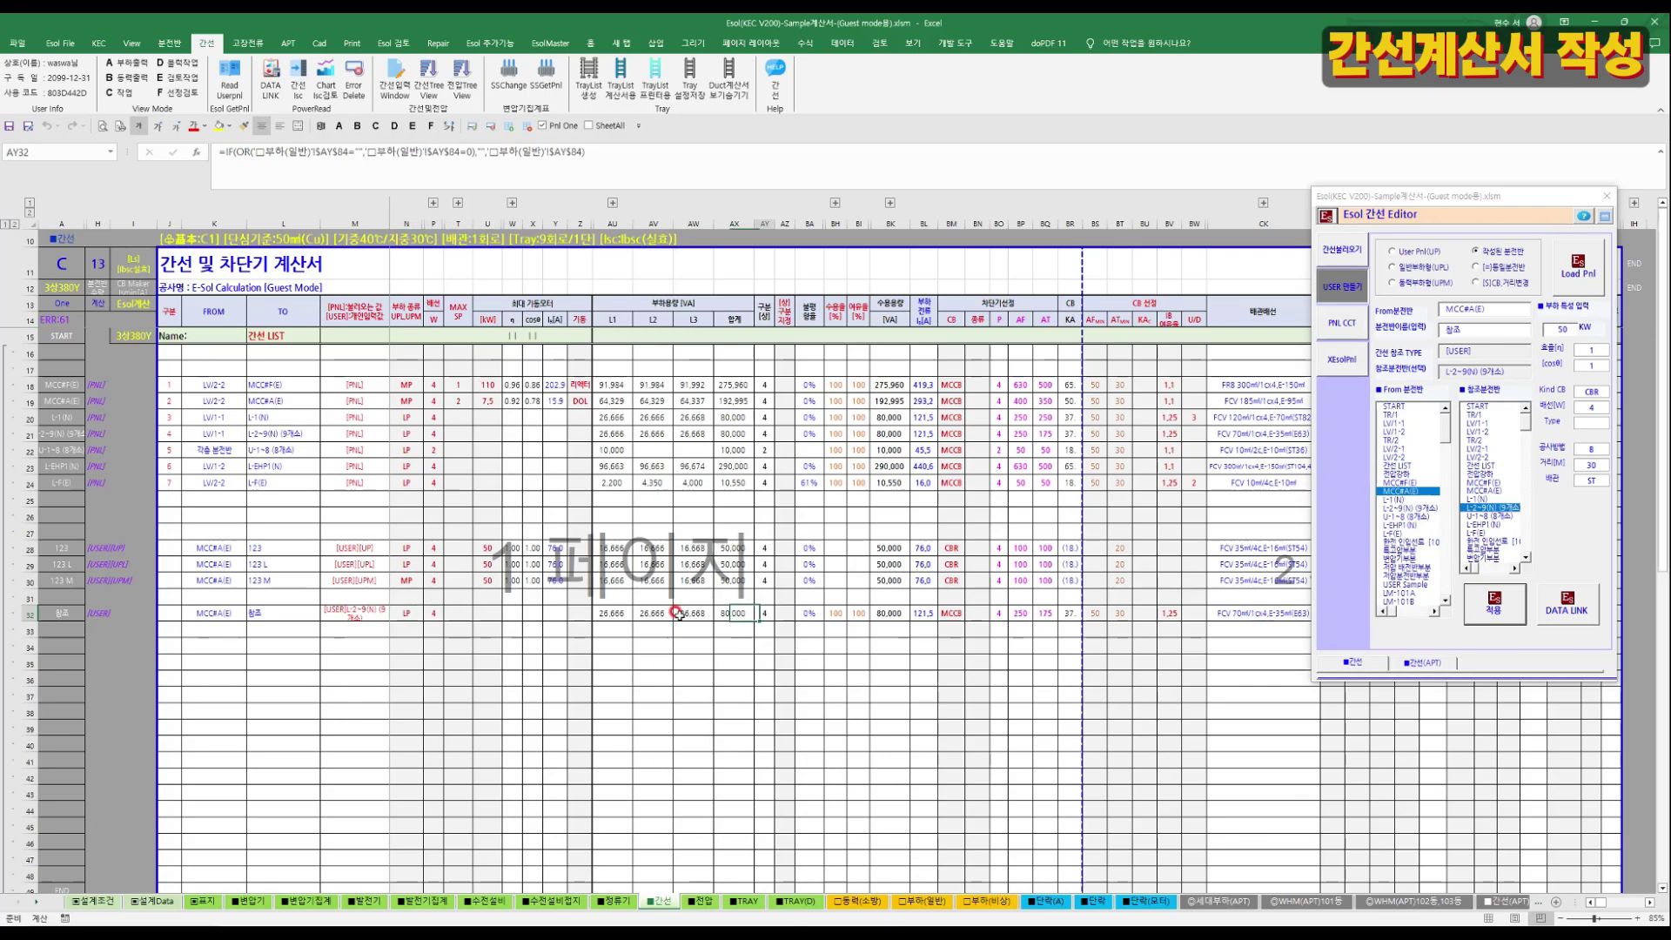
pyautogui.press('Right')
pyautogui.press('Left')
pyautogui.press('Left')
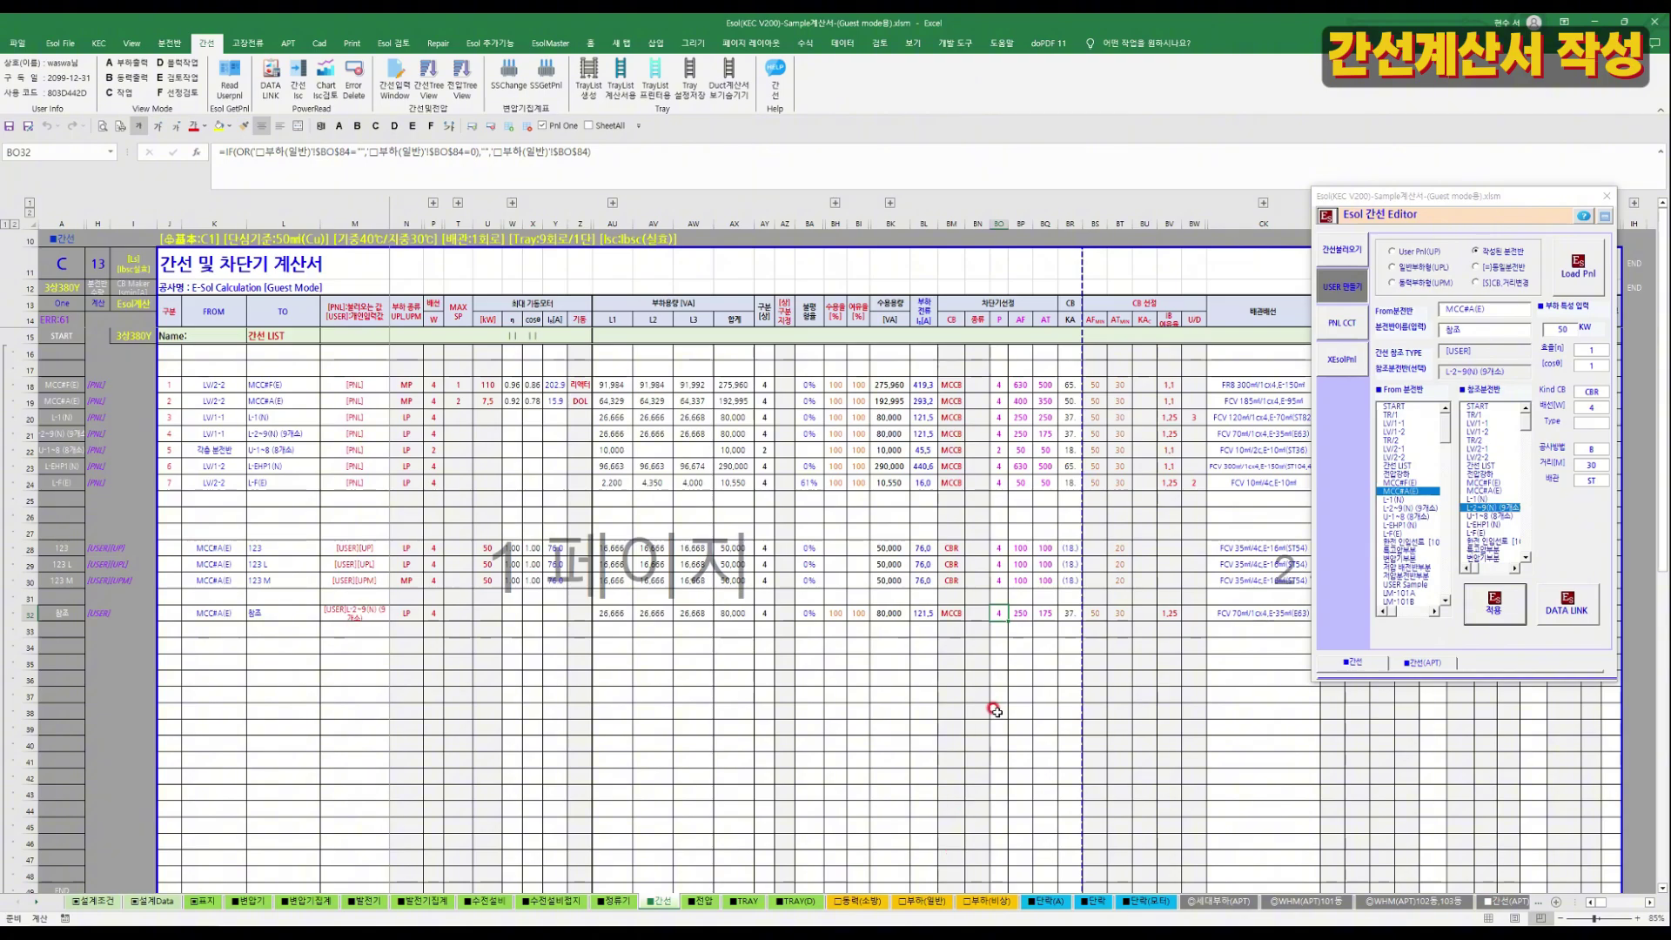
pyautogui.click(1019, 605)
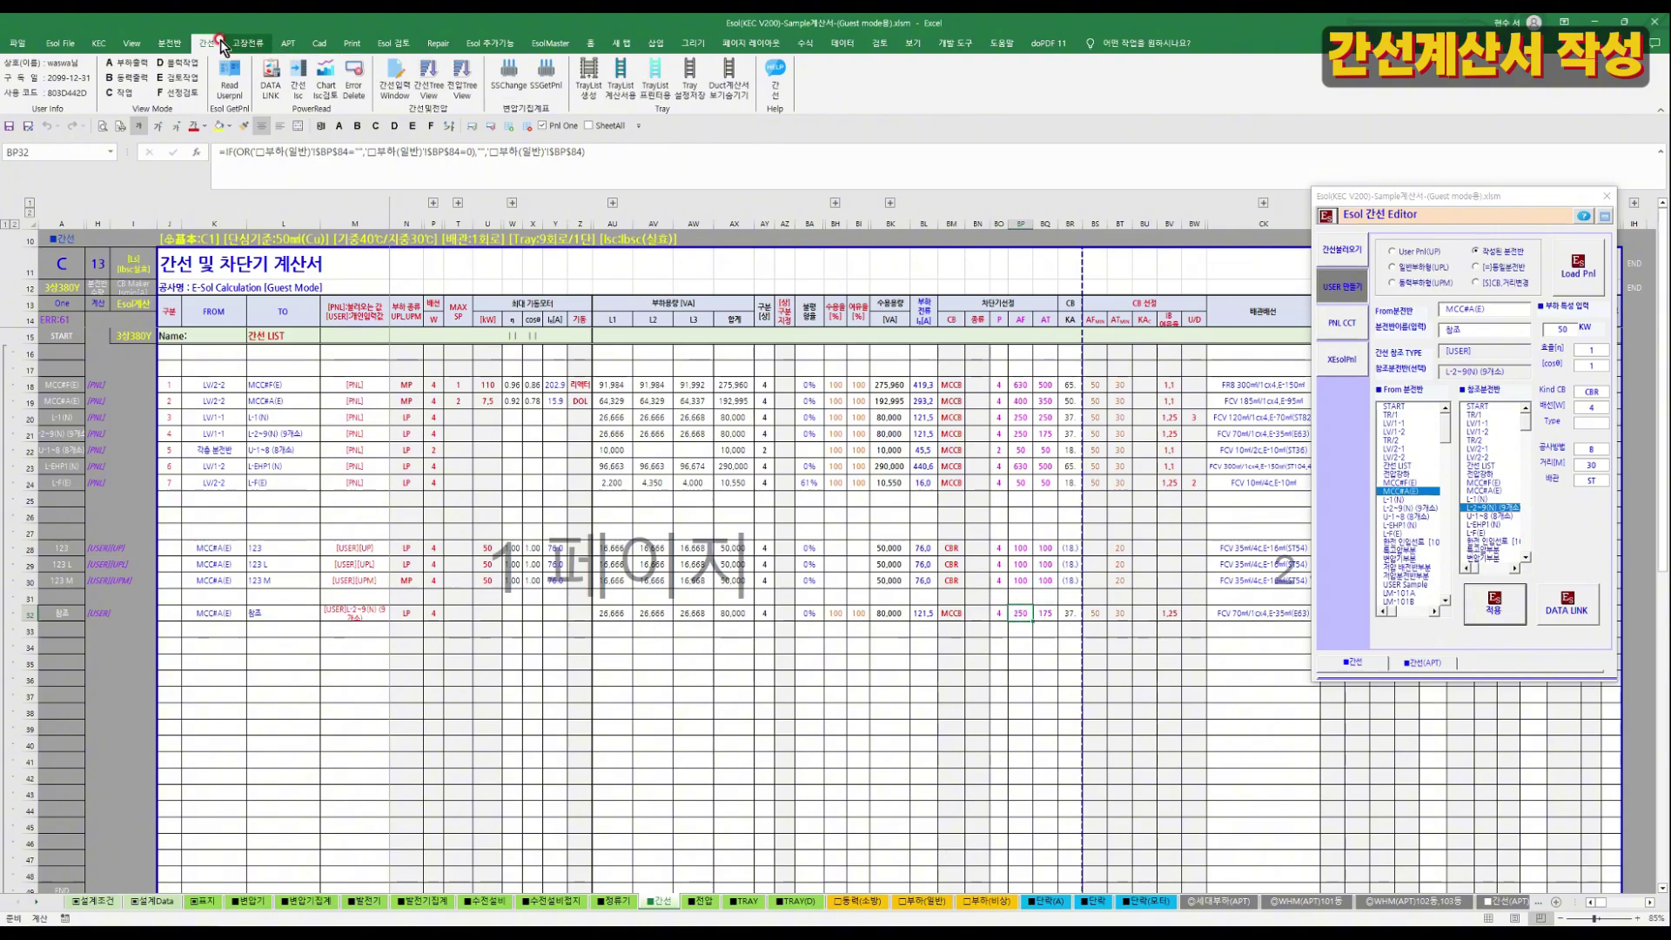
# Open the EsolMenu window, trace the 참조 feeder's linked cell to its source panel with Goto Cell, and return to the feeder sheet.
pyautogui.click(60, 43)
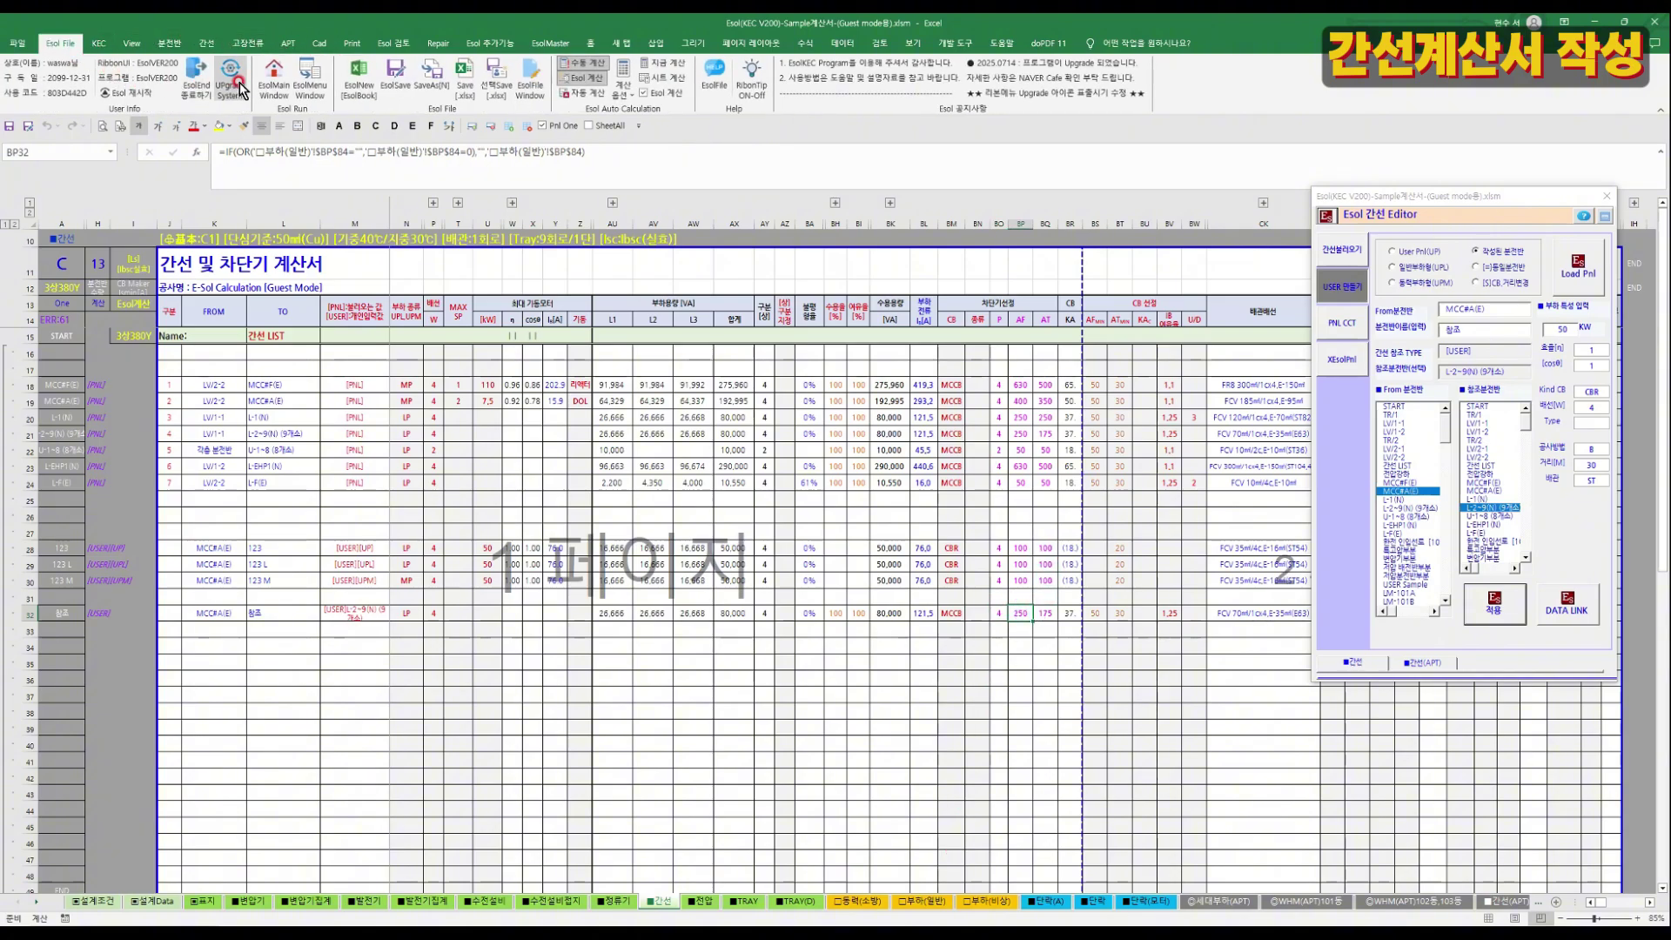
pyautogui.click(318, 82)
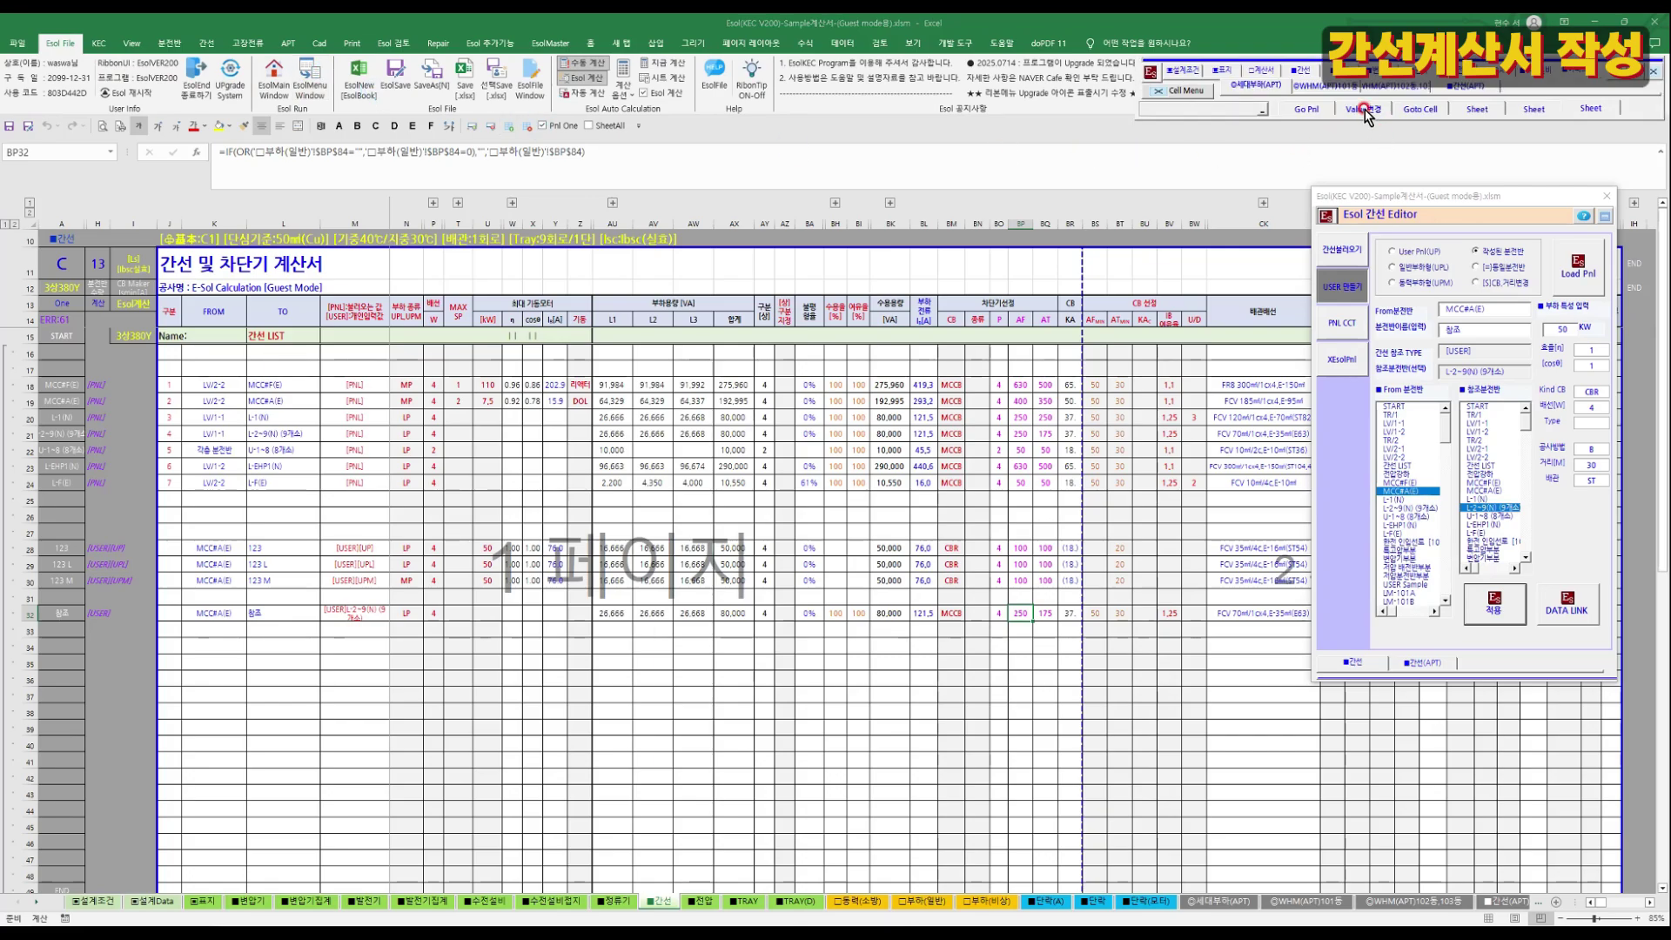
pyautogui.click(1427, 112)
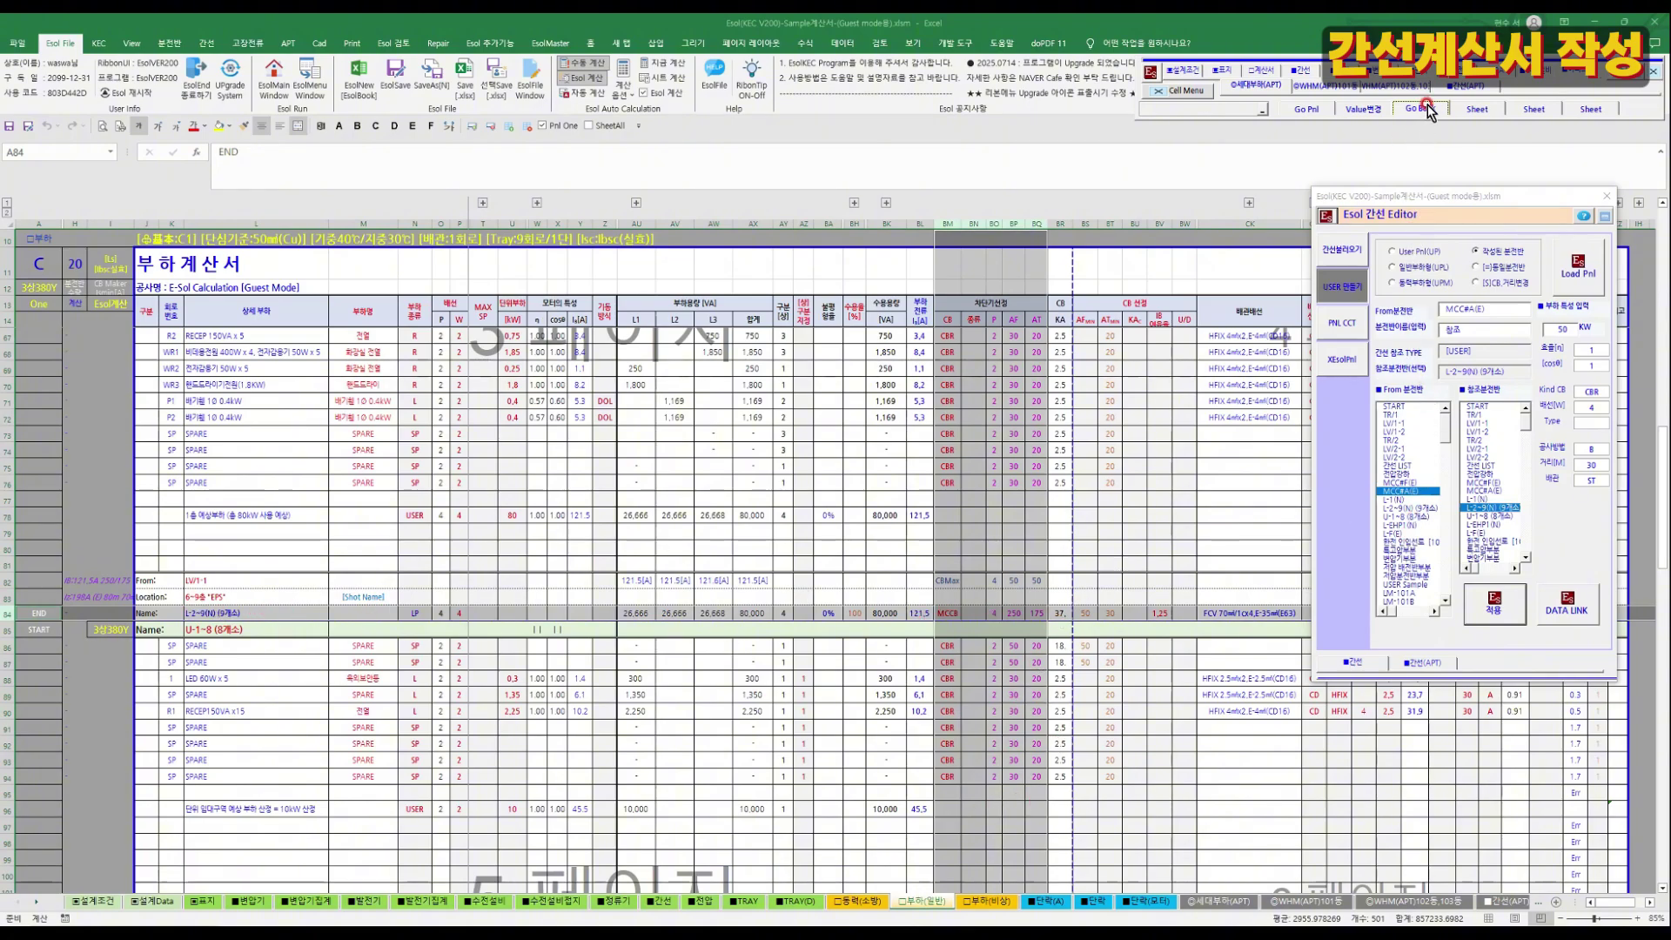
pyautogui.click(1428, 108)
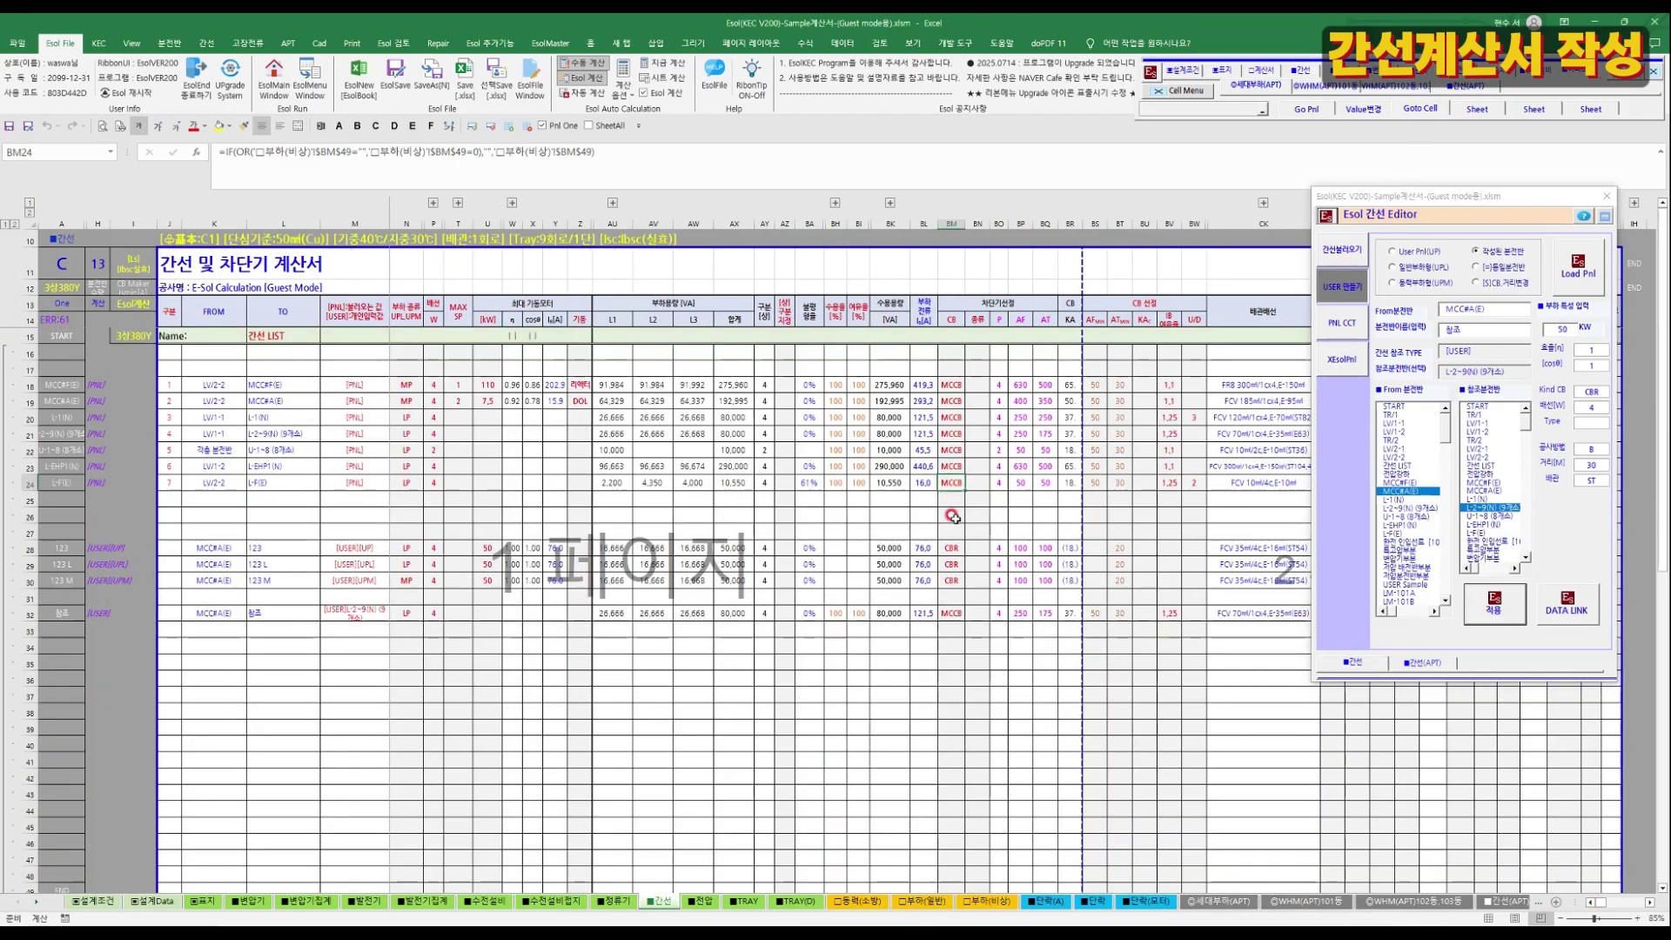
pyautogui.click(924, 613)
pyautogui.click(354, 611)
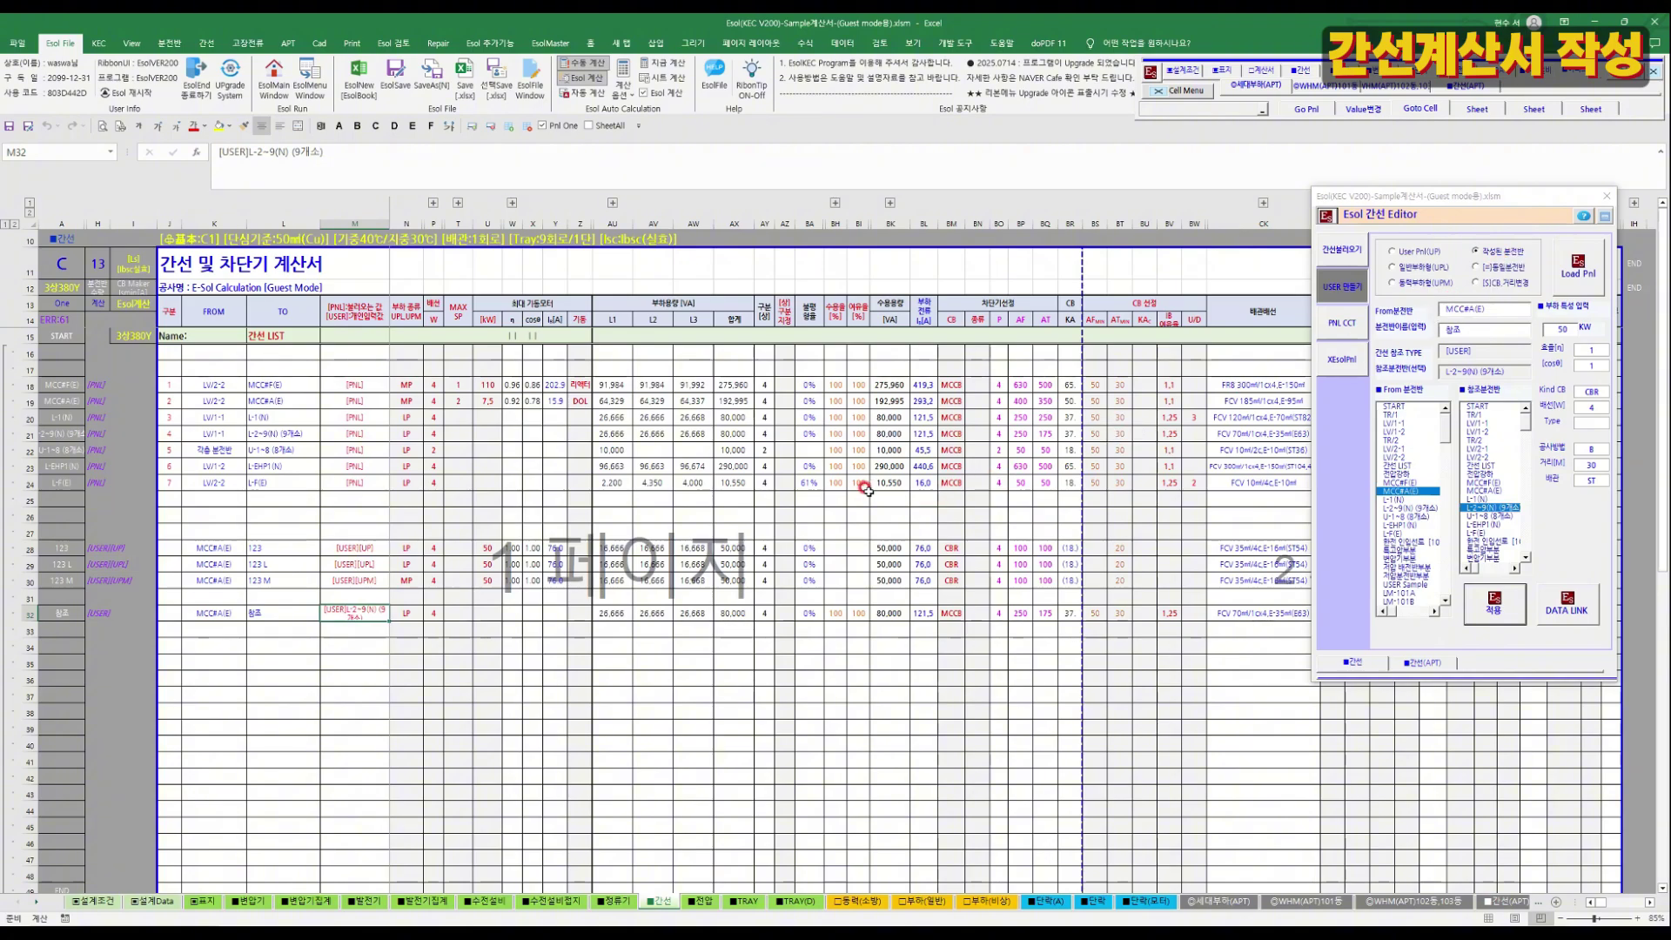
pyautogui.click(282, 609)
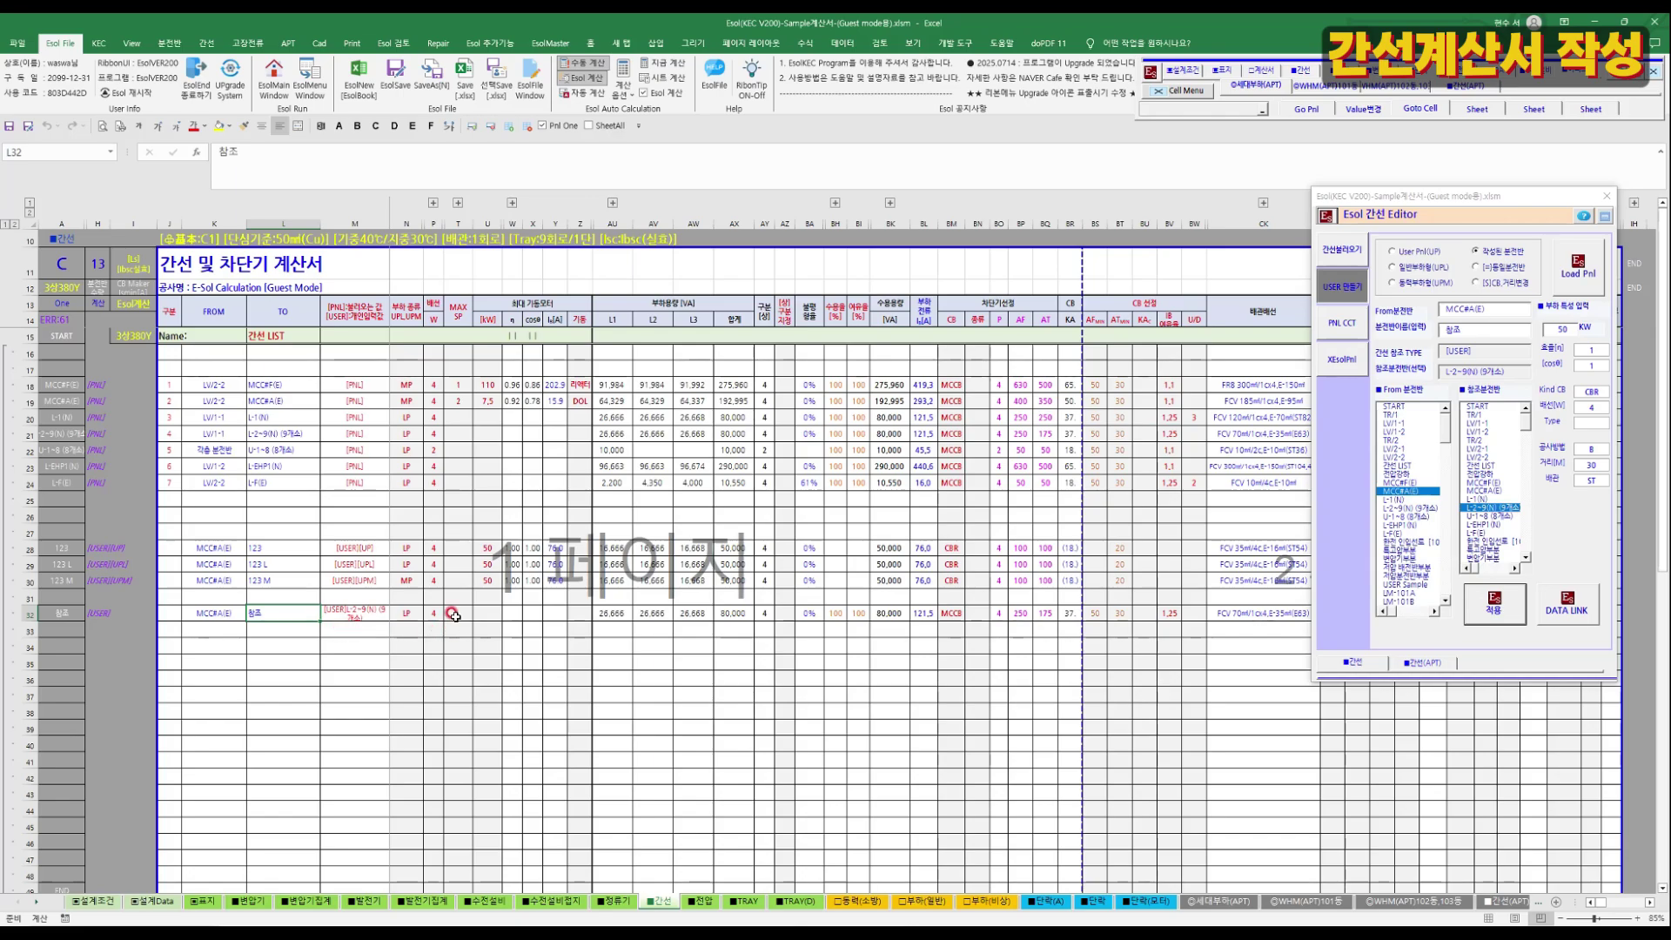
# Set the user feeder's type to the breaker and distance change option ([S]CB 거리변경).
pyautogui.click(1495, 267)
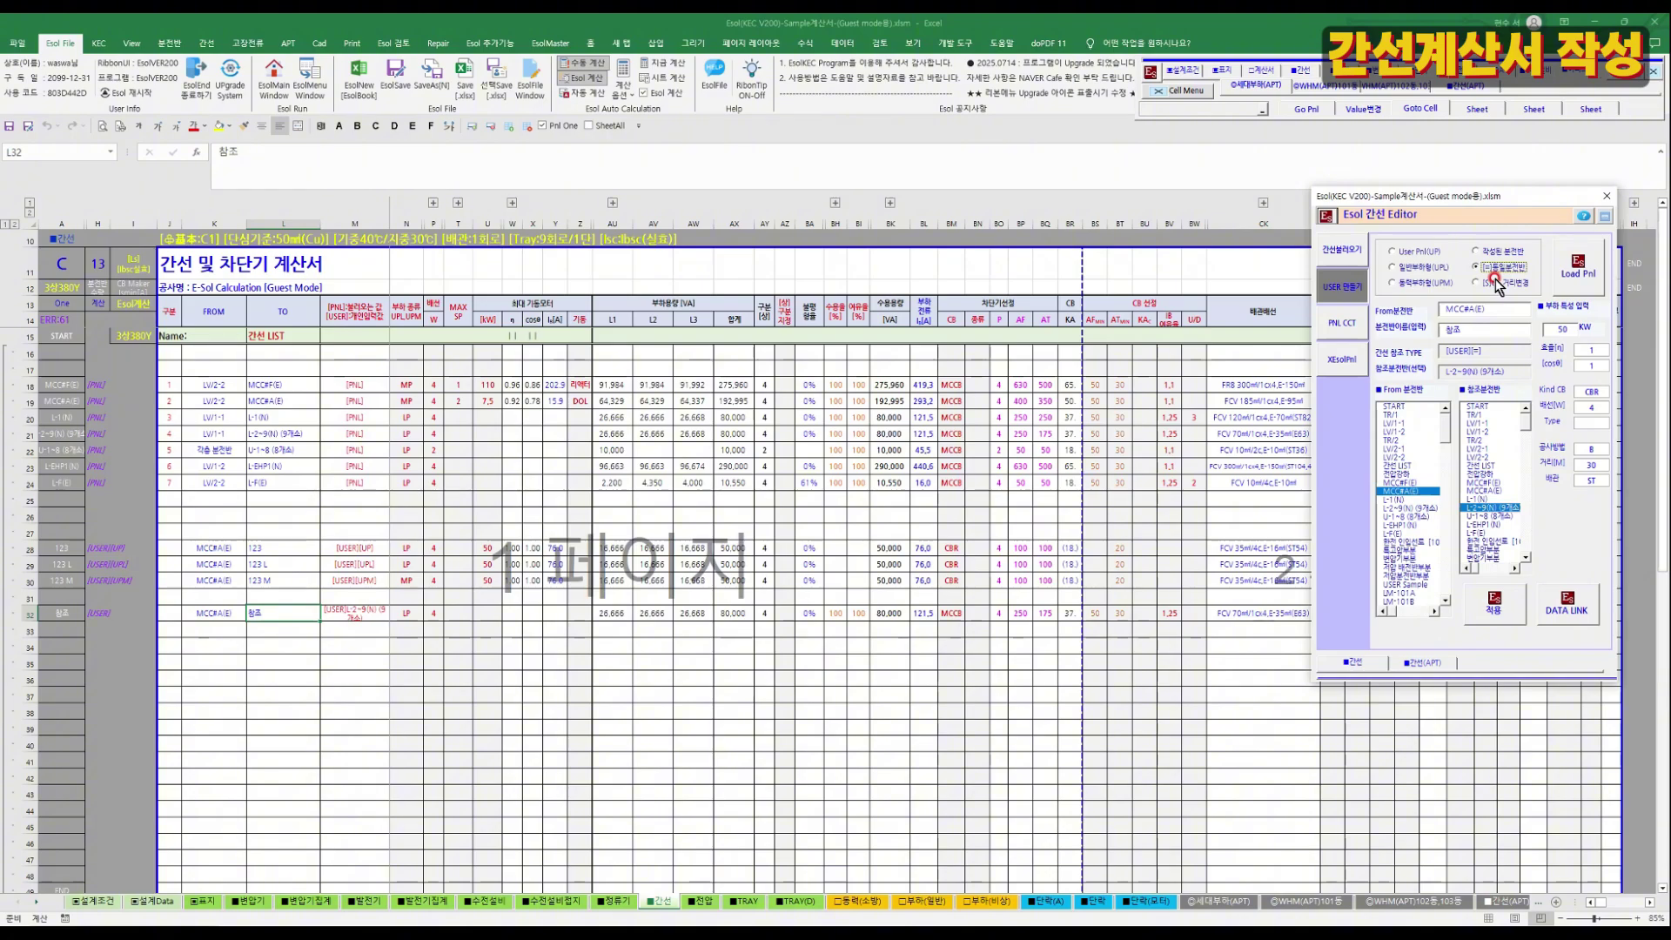
pyautogui.click(1494, 283)
pyautogui.click(1497, 269)
pyautogui.click(1504, 251)
pyautogui.click(1502, 282)
pyautogui.click(1504, 283)
# Add an [S]CB 거리변경 feeder named L-3 from MCC#A(E) in row 34, referencing the L-2~9(N) panel.
pyautogui.moveTo(299, 626); pyautogui.dragTo(300, 649)
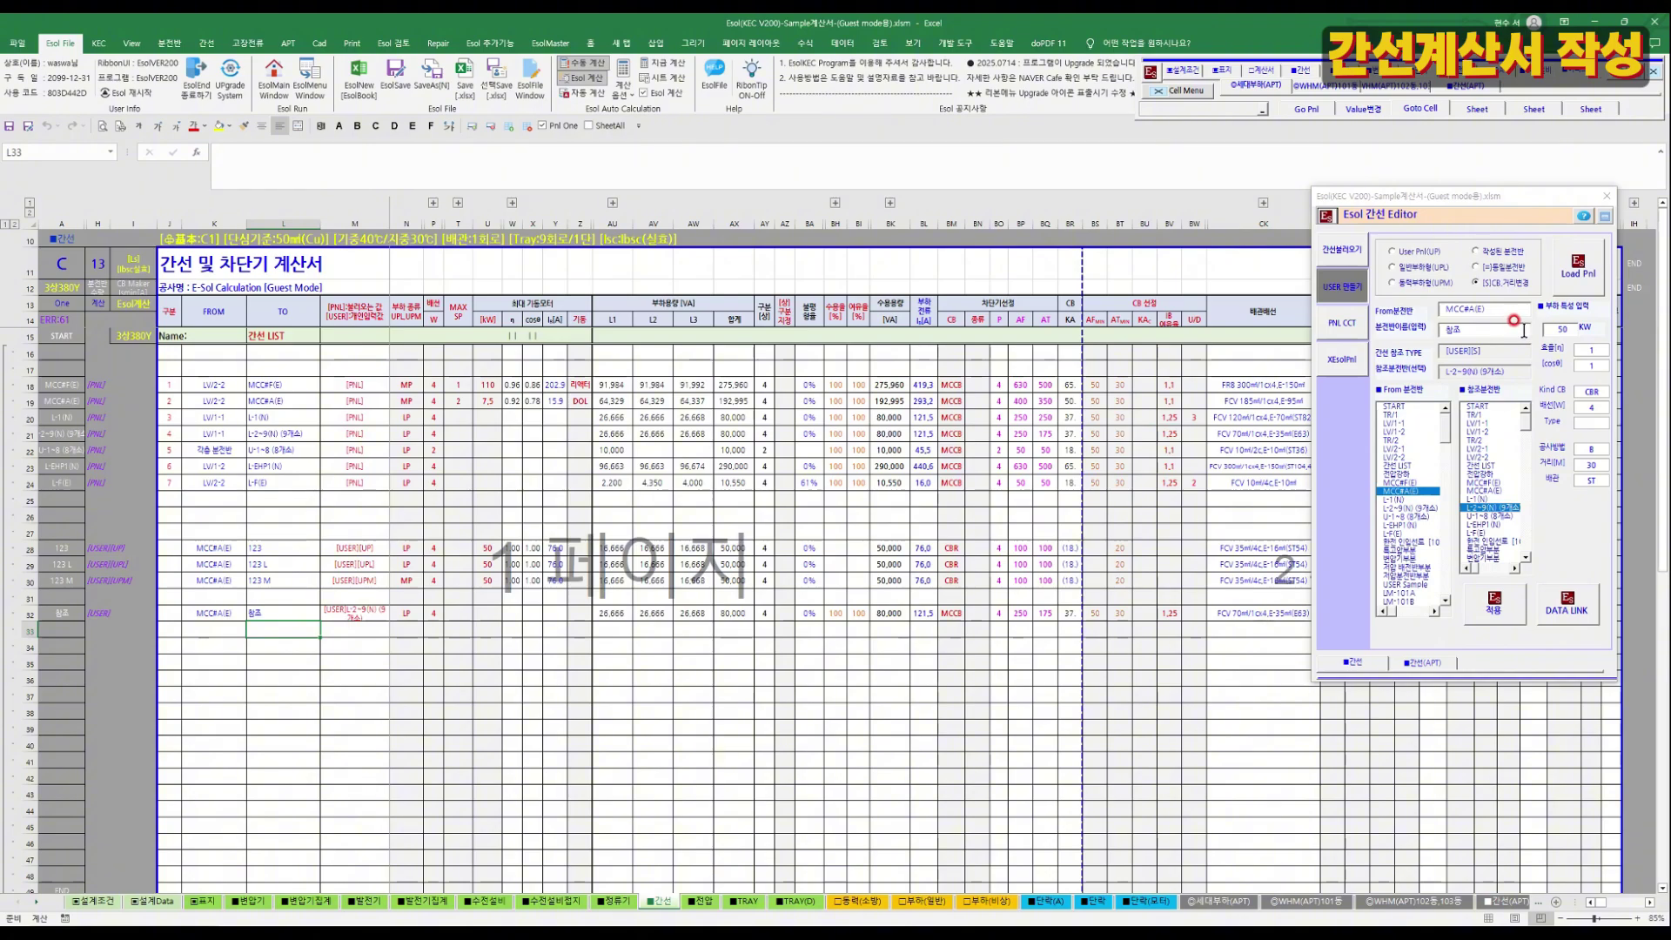
pyautogui.click(1498, 315)
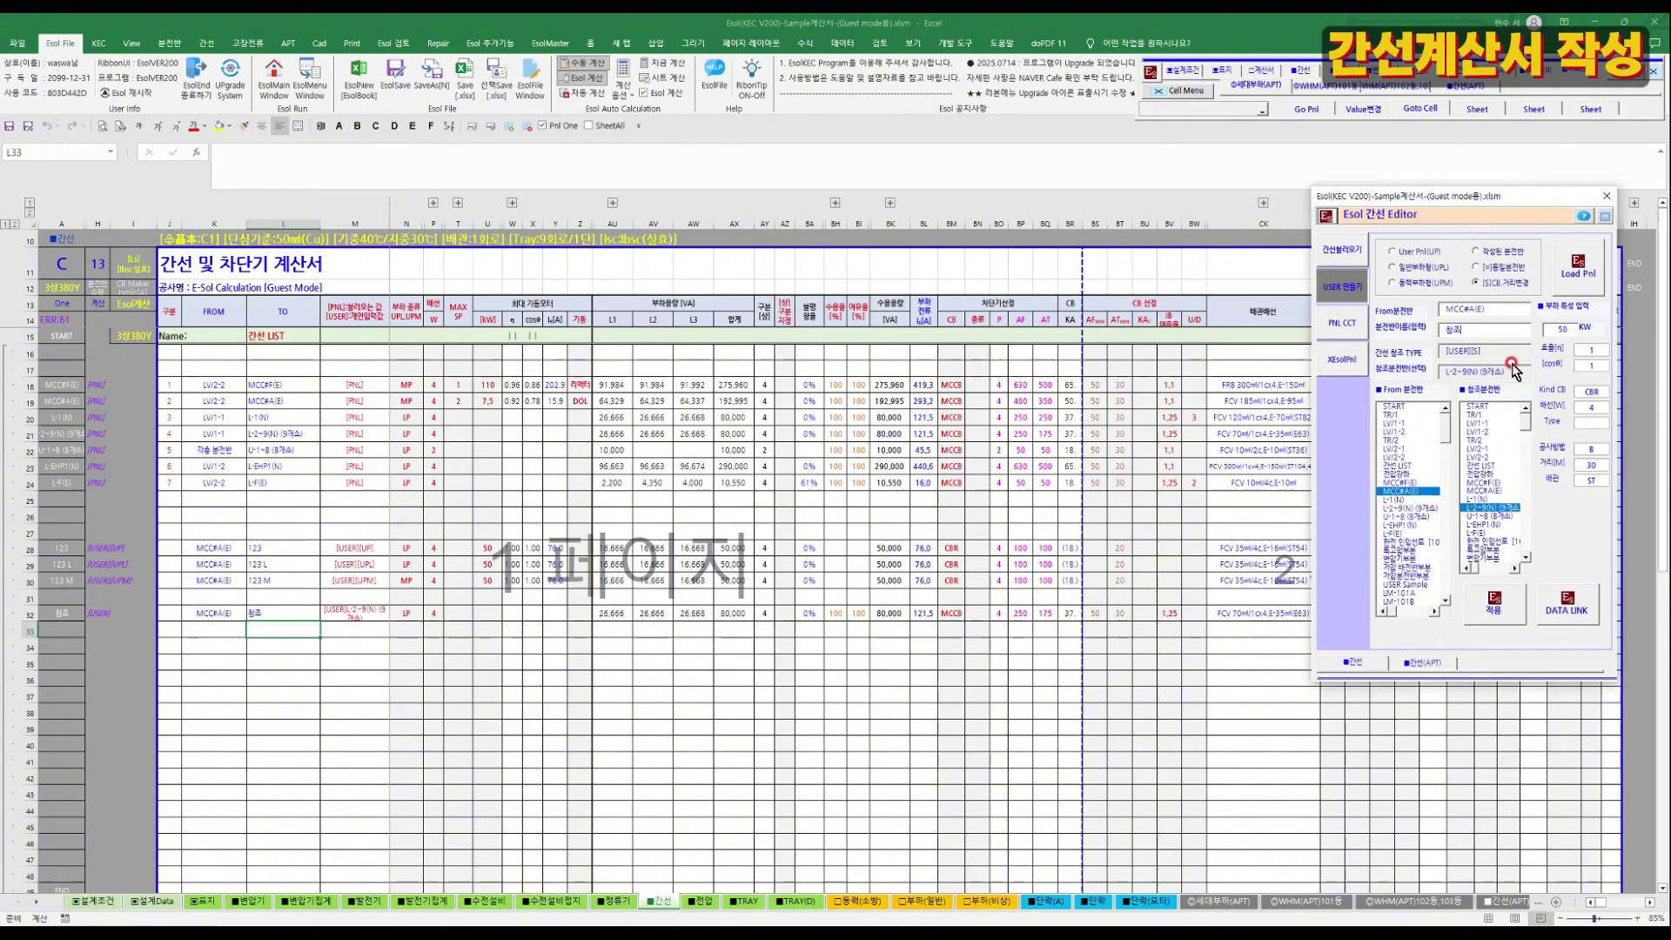
pyautogui.click(1485, 336)
pyautogui.click(1503, 508)
pyautogui.doubleClick(346, 612)
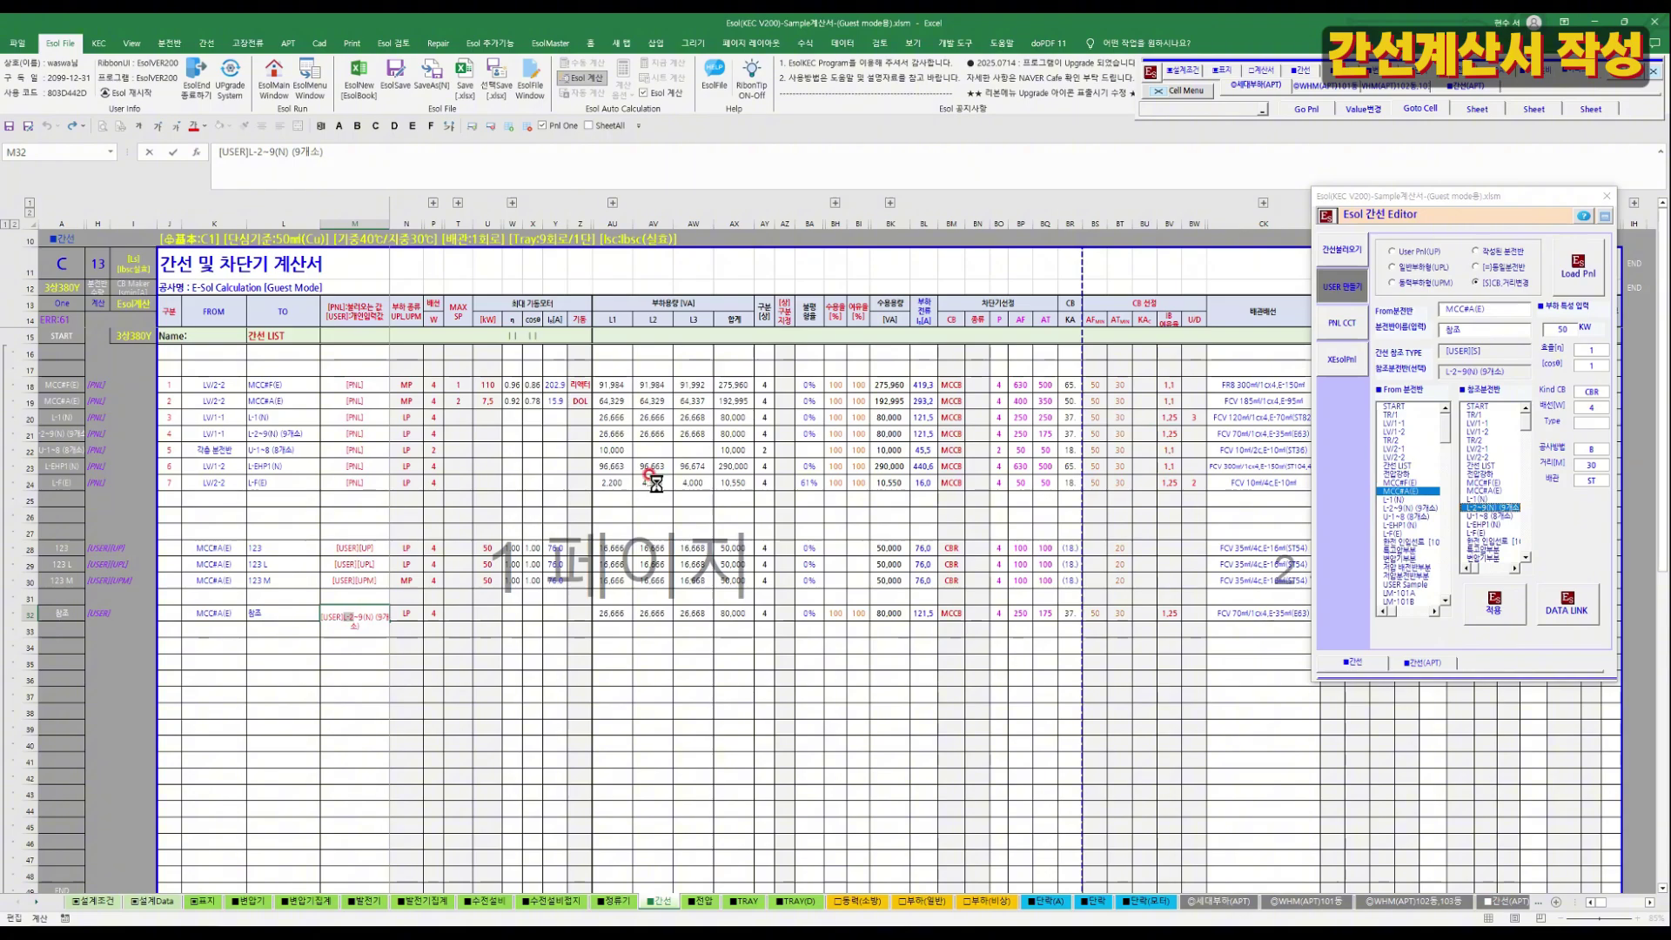
pyautogui.doubleClick(1486, 331)
pyautogui.write('L-2')
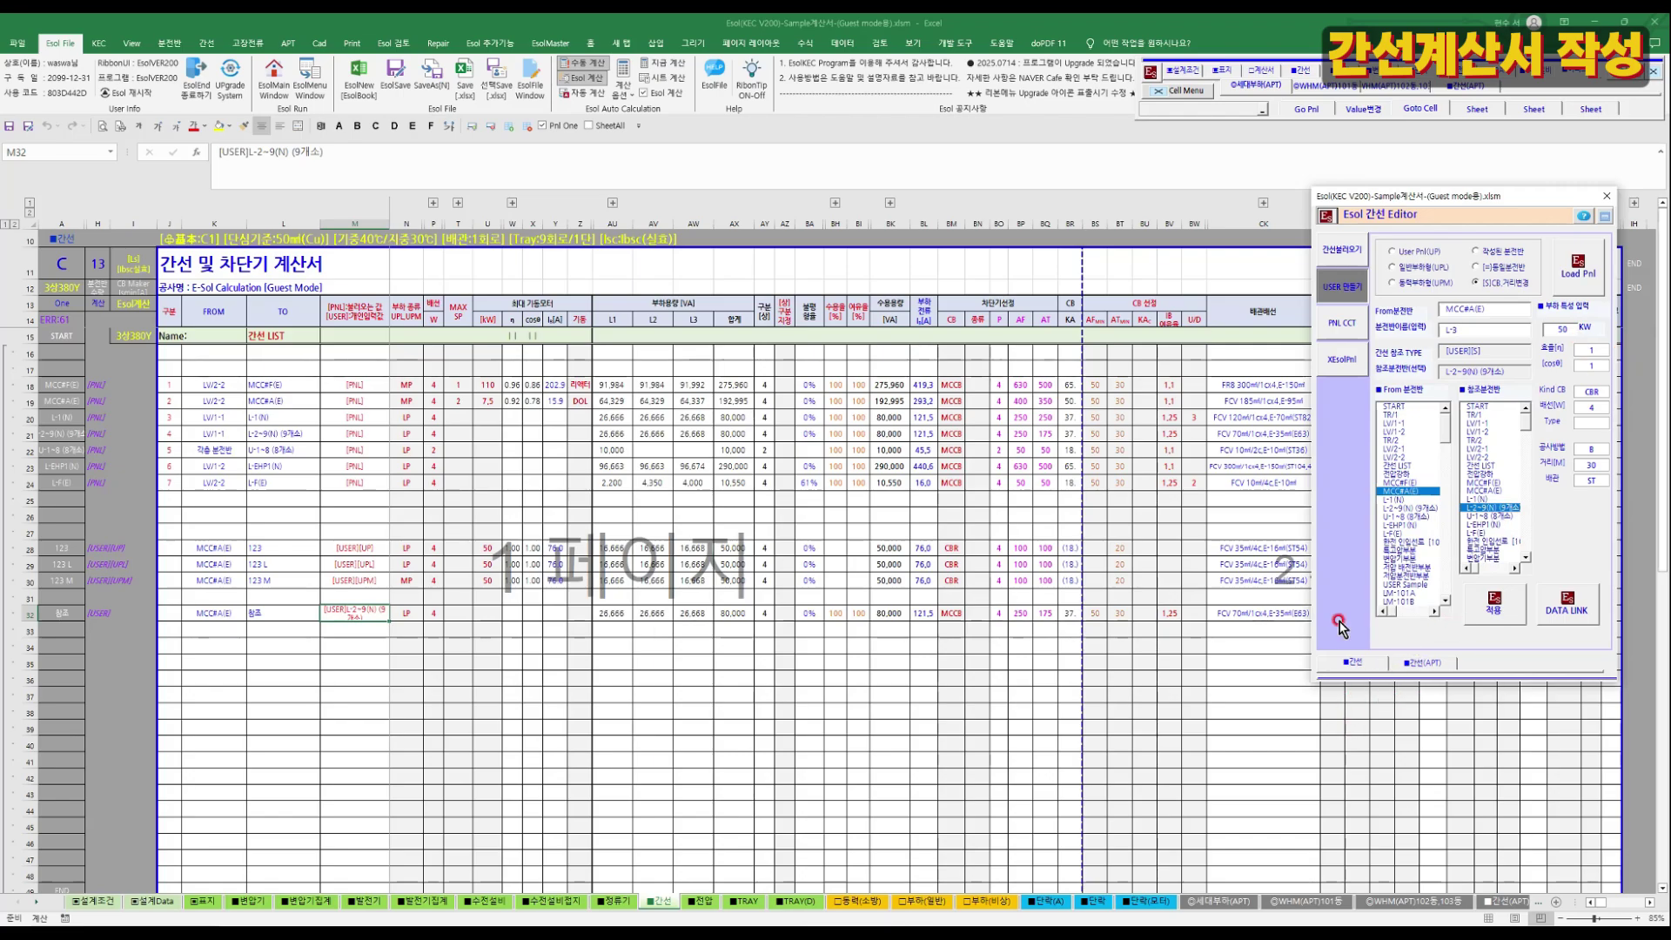
pyautogui.click(345, 641)
pyautogui.click(1495, 605)
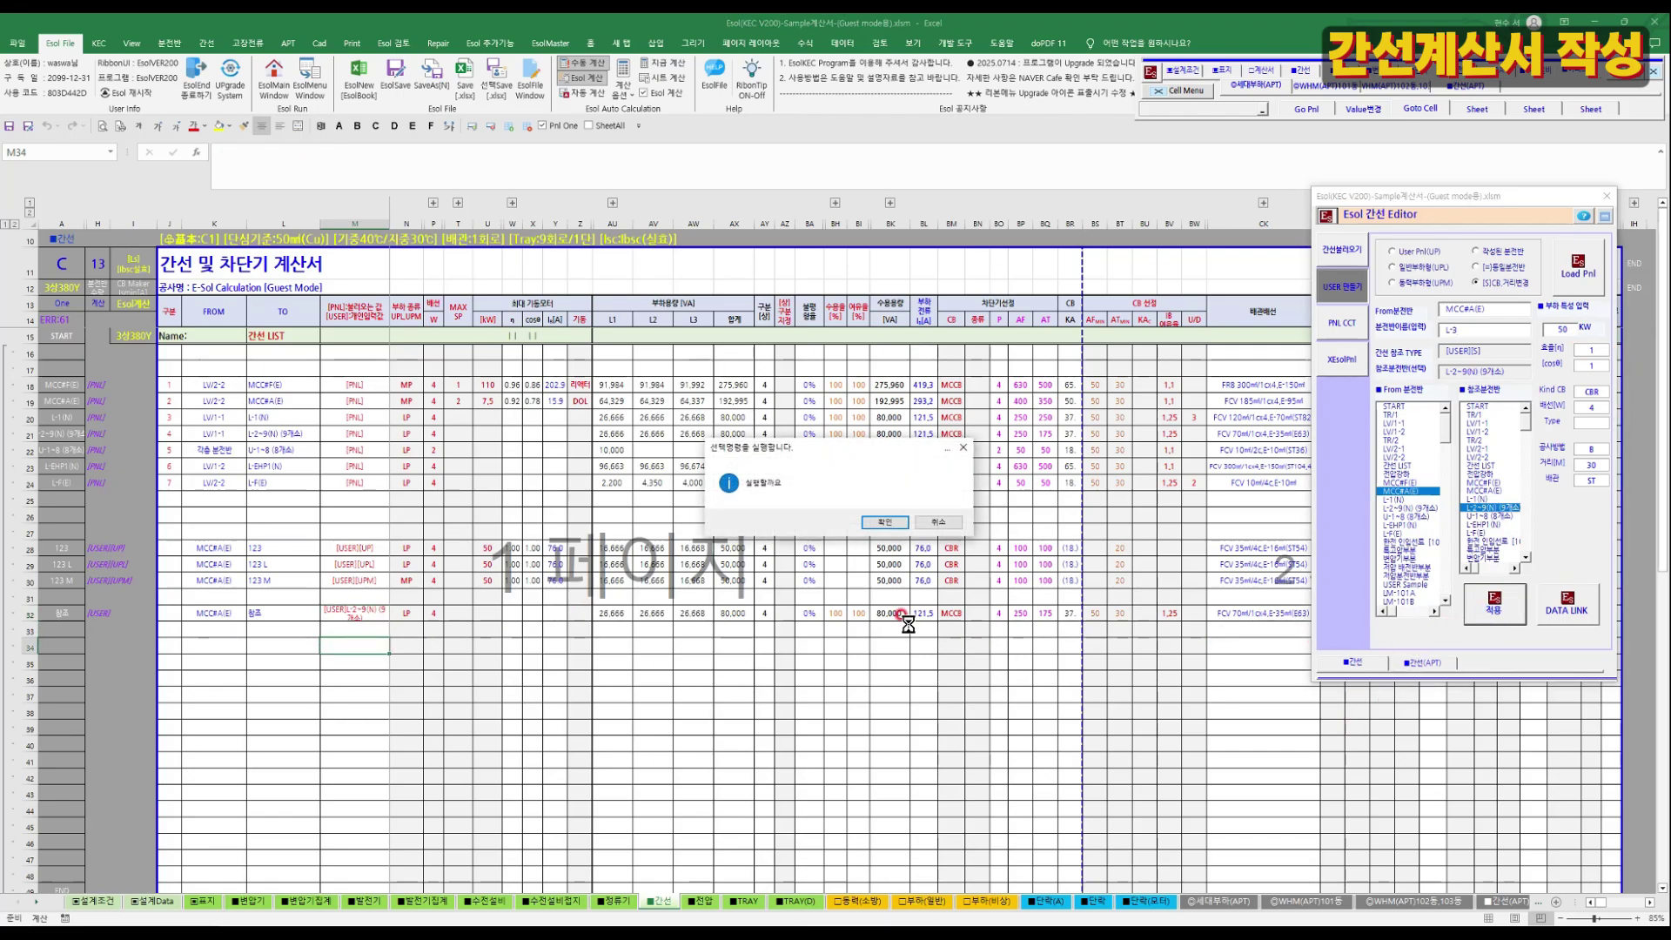
pyautogui.click(884, 522)
pyautogui.click(258, 650)
pyautogui.click(358, 643)
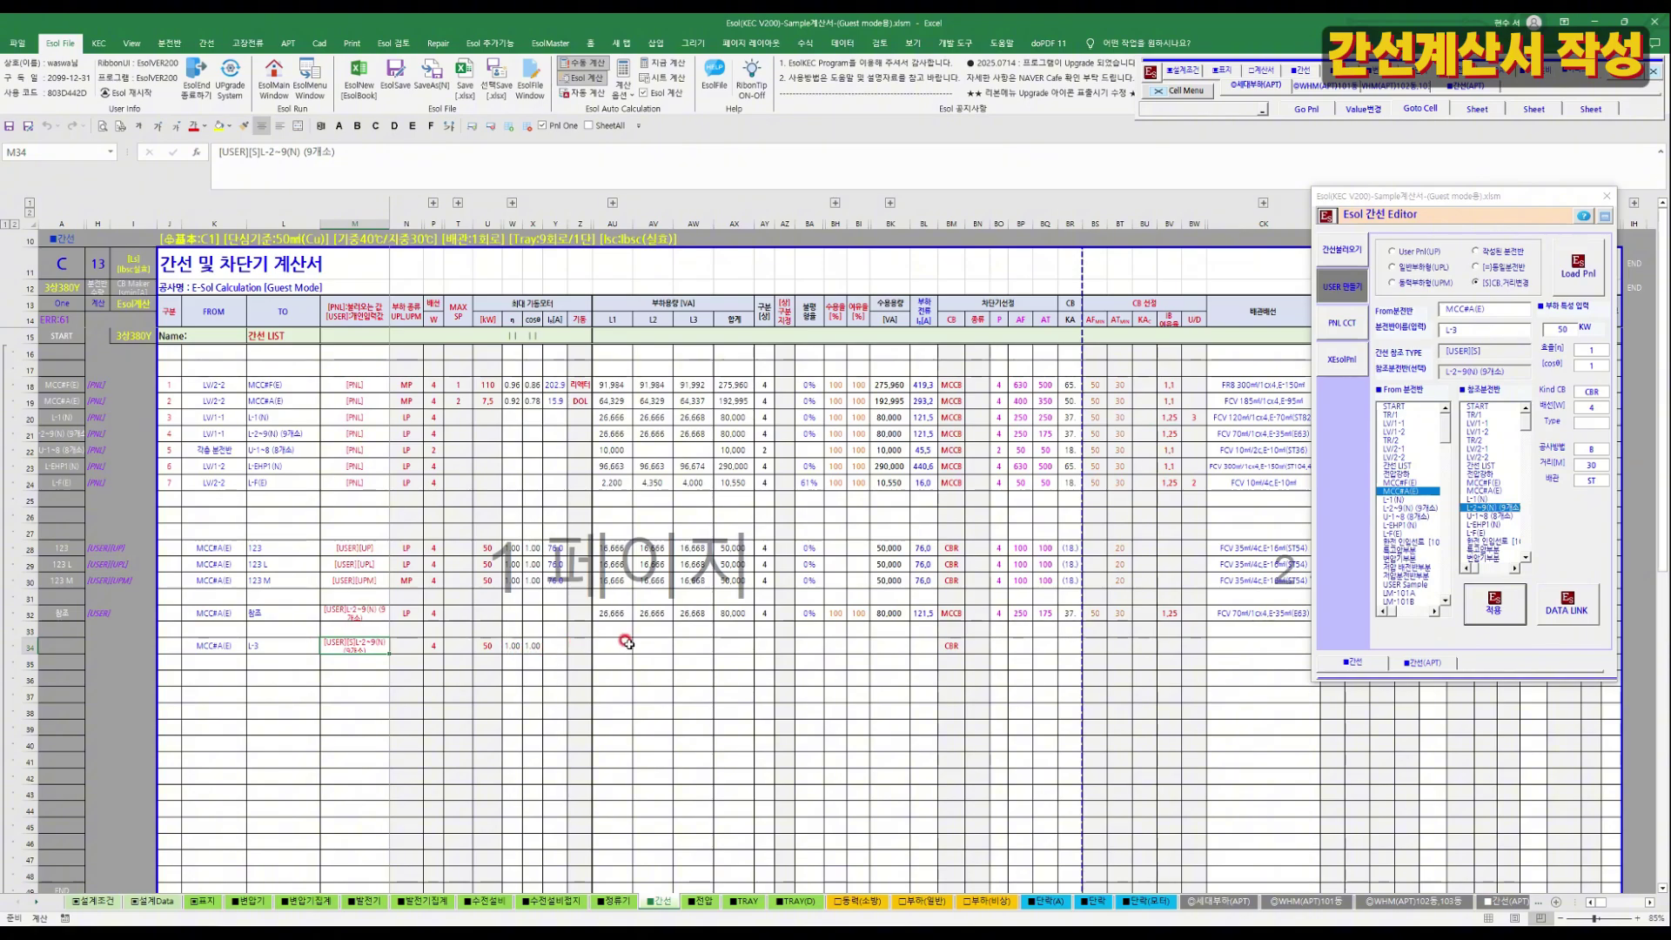
# Insert circuits FP3 to FP6 of panel MCC#F(E) into the feeder sheet from row 37 using the PNL CCT mode.
pyautogui.click(1351, 334)
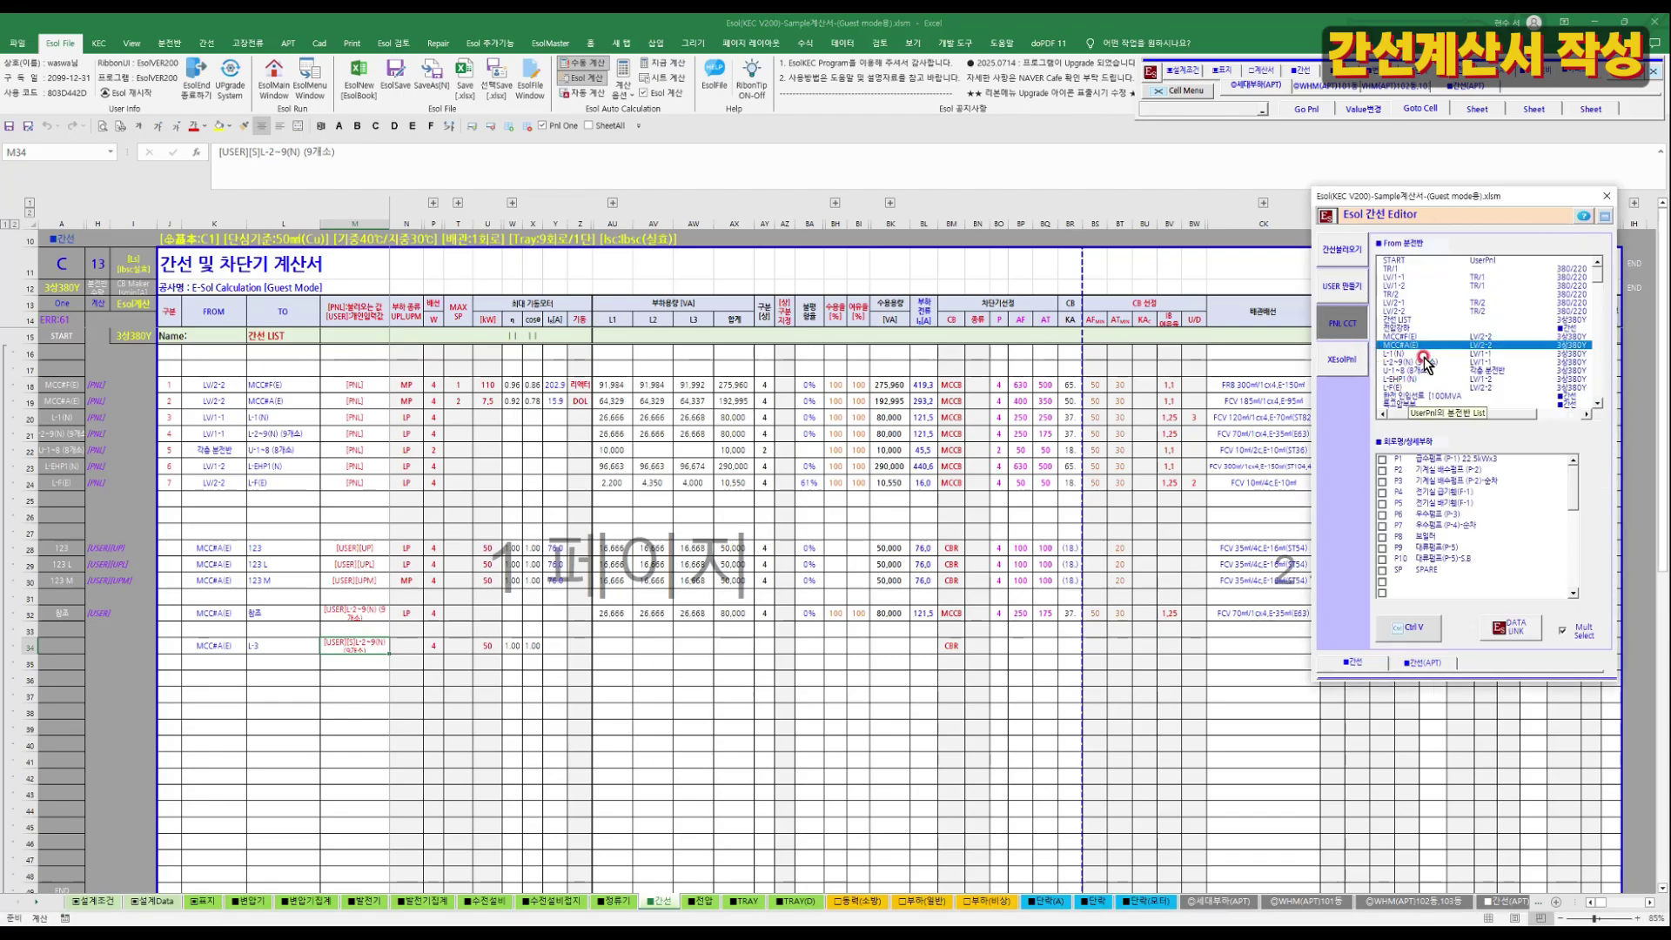
pyautogui.click(1410, 336)
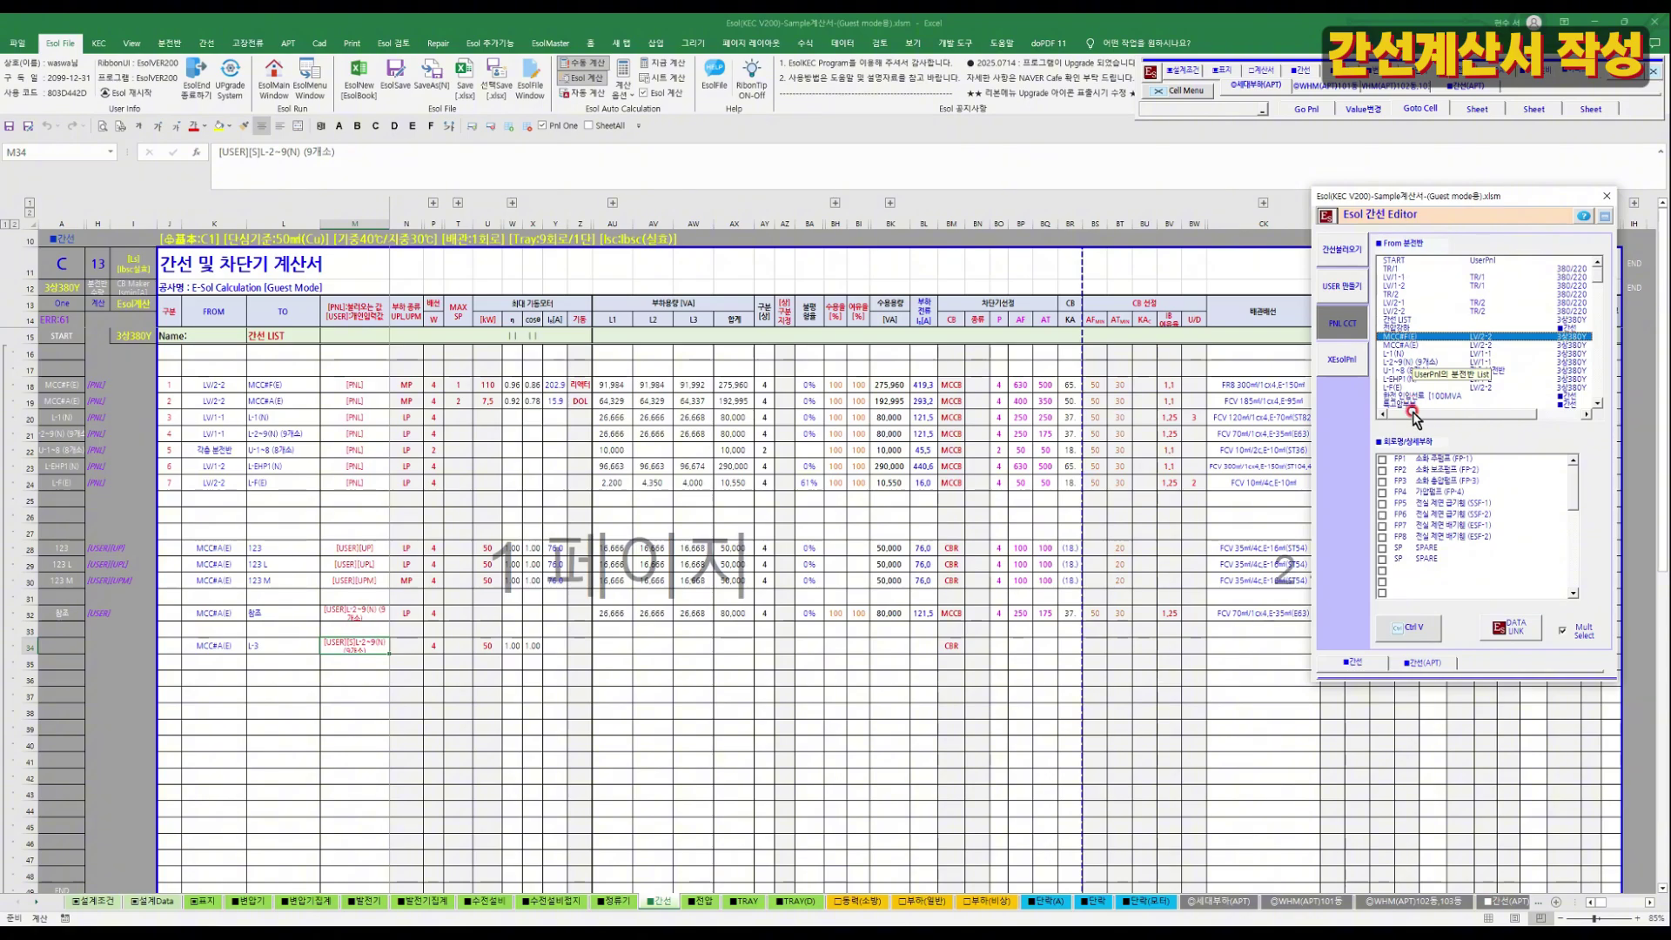
pyautogui.moveTo(1443, 481); pyautogui.dragTo(1441, 513)
pyautogui.click(352, 694)
pyautogui.click(1405, 626)
pyautogui.press('Return')
pyautogui.moveTo(370, 694); pyautogui.dragTo(470, 779)
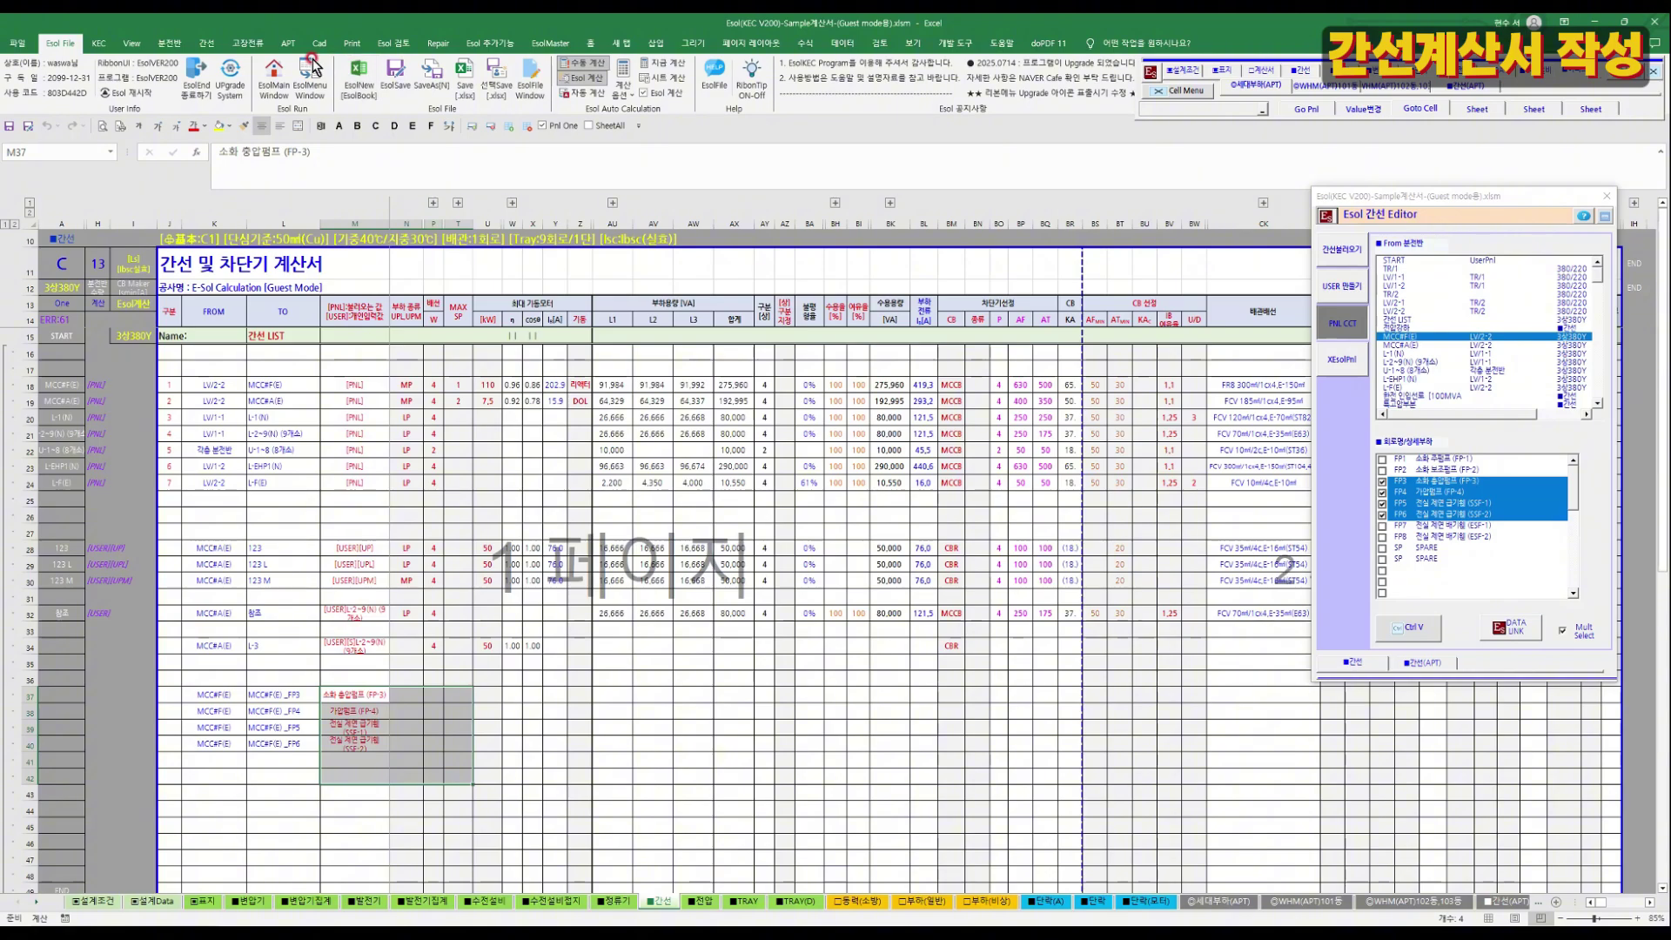
# Run DATA LINK on the panel circuit feeders in rows 37 to 40.
pyautogui.click(207, 43)
pyautogui.click(269, 84)
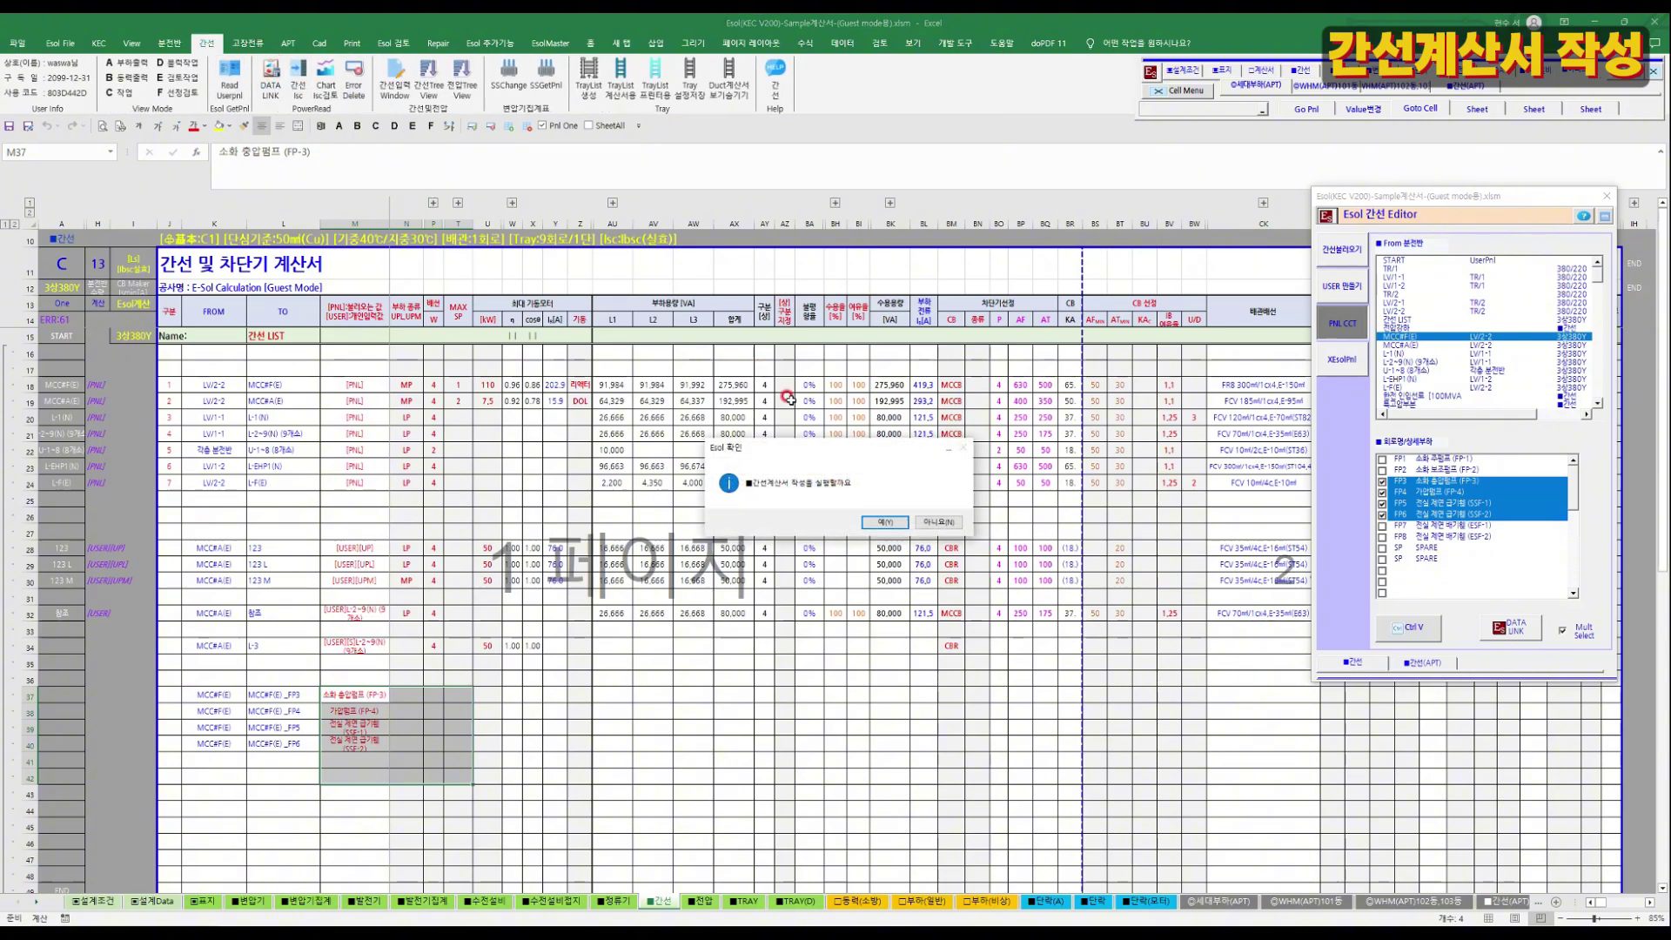
pyautogui.click(886, 533)
pyautogui.press('Return')
pyautogui.press('Return')
pyautogui.press('Return')
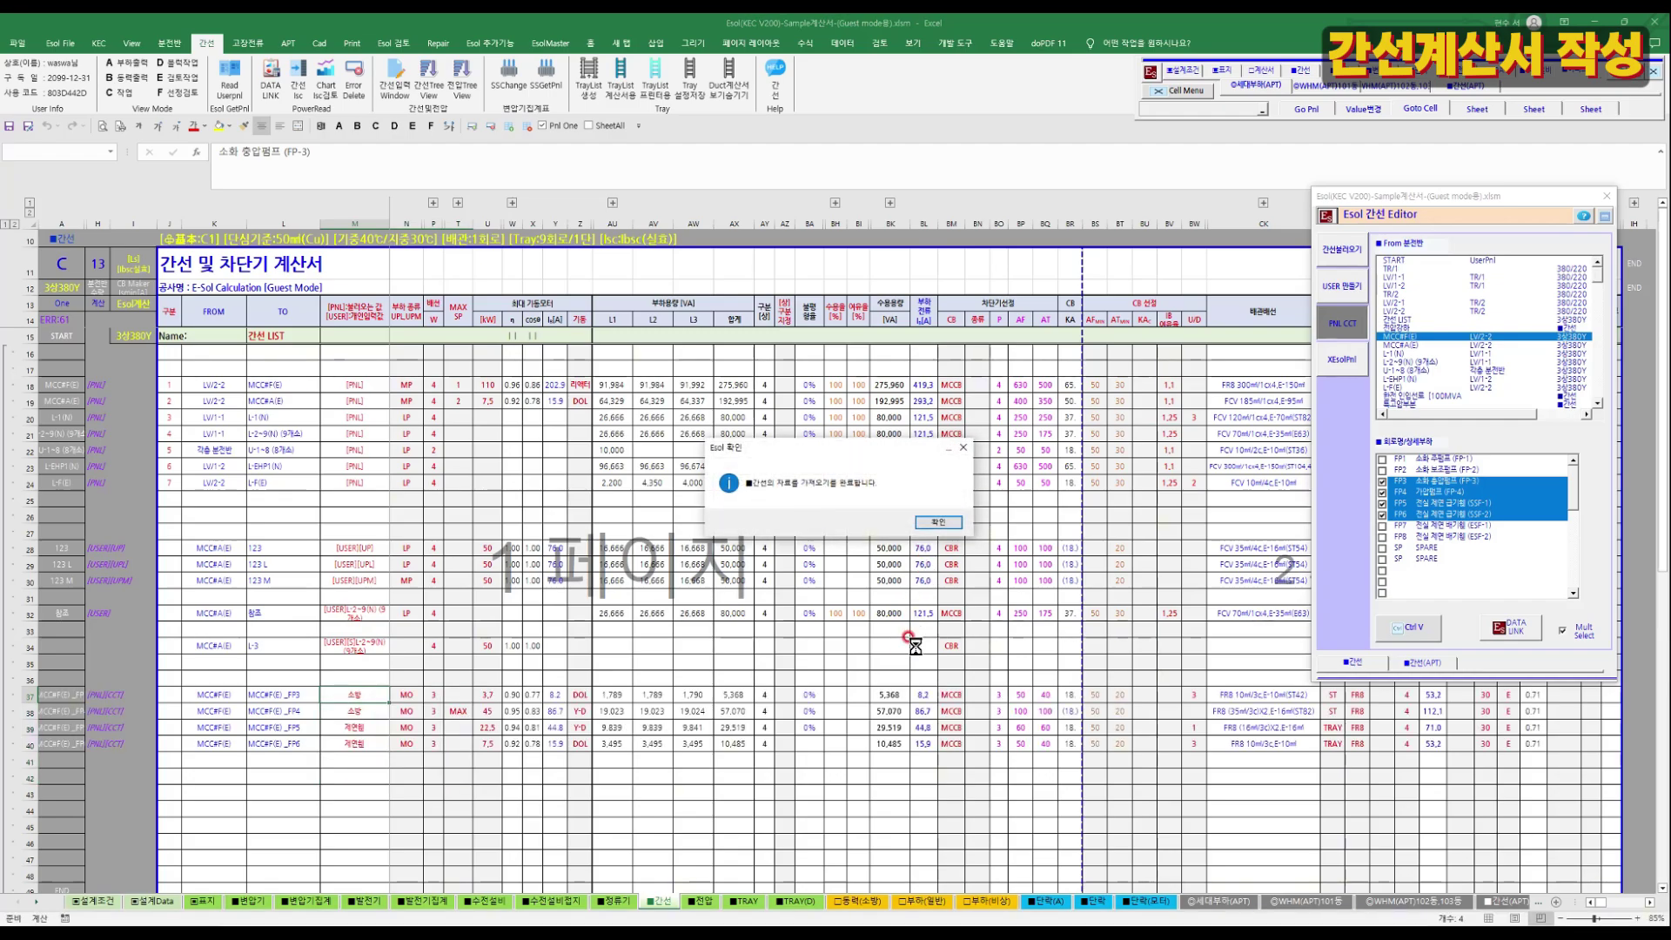
pyautogui.click(944, 523)
pyautogui.click(433, 777)
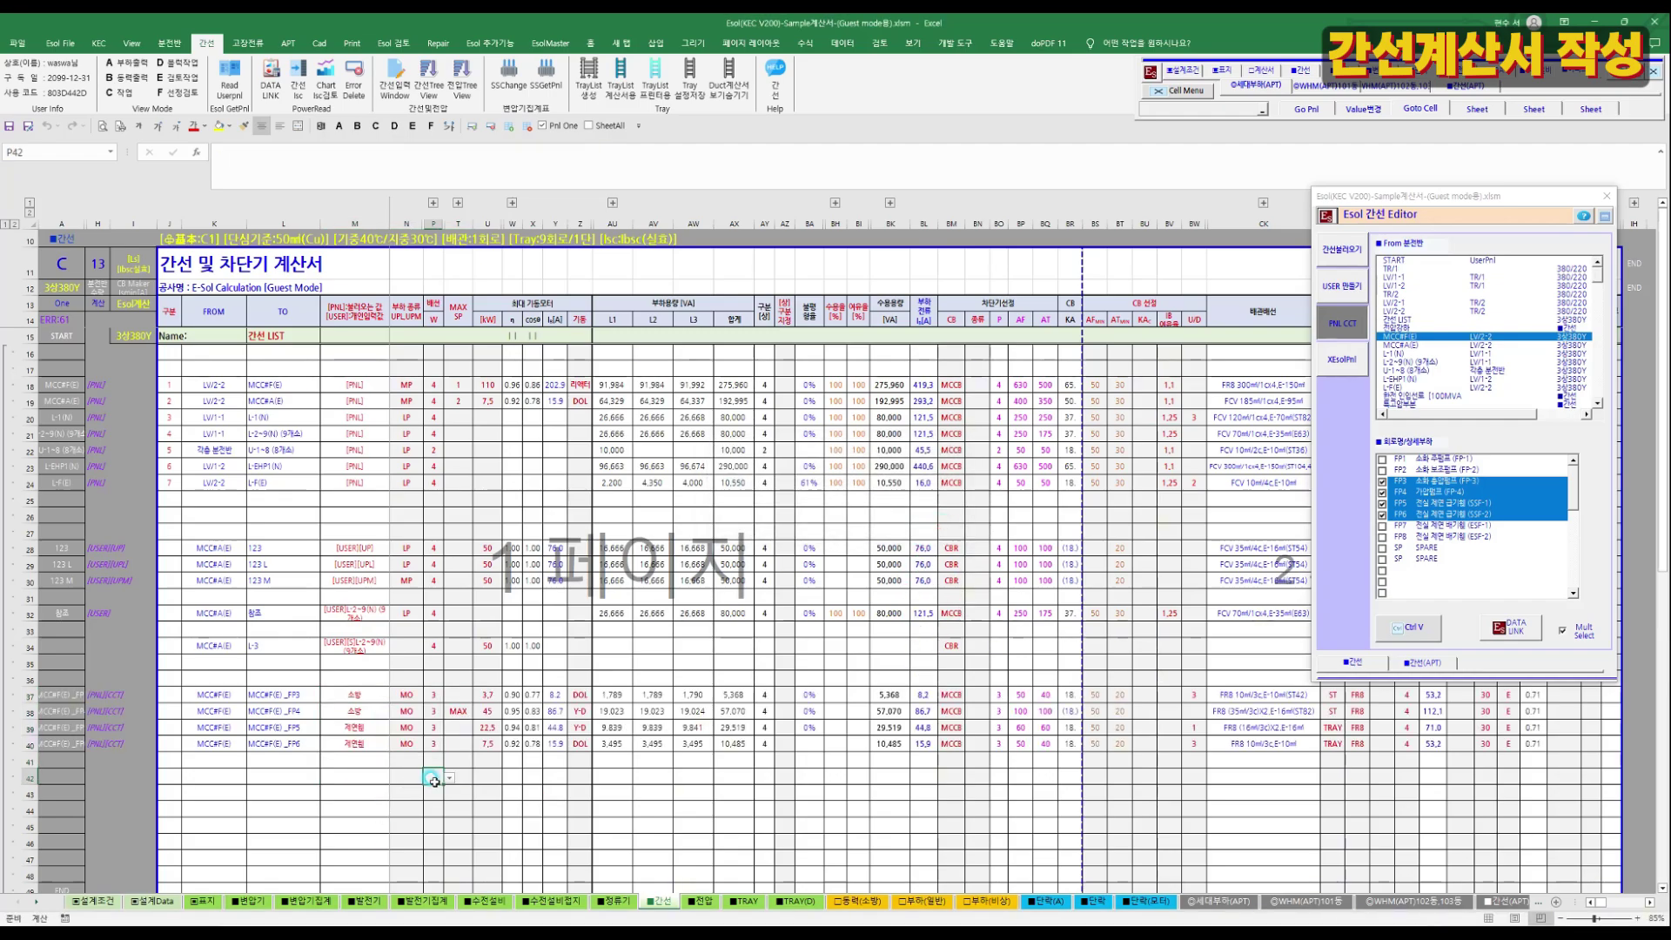
# Open the XEsolPnl mode and examine the circuits by load kind, including MO, UP and SLP, and by circuit name.
pyautogui.click(1344, 364)
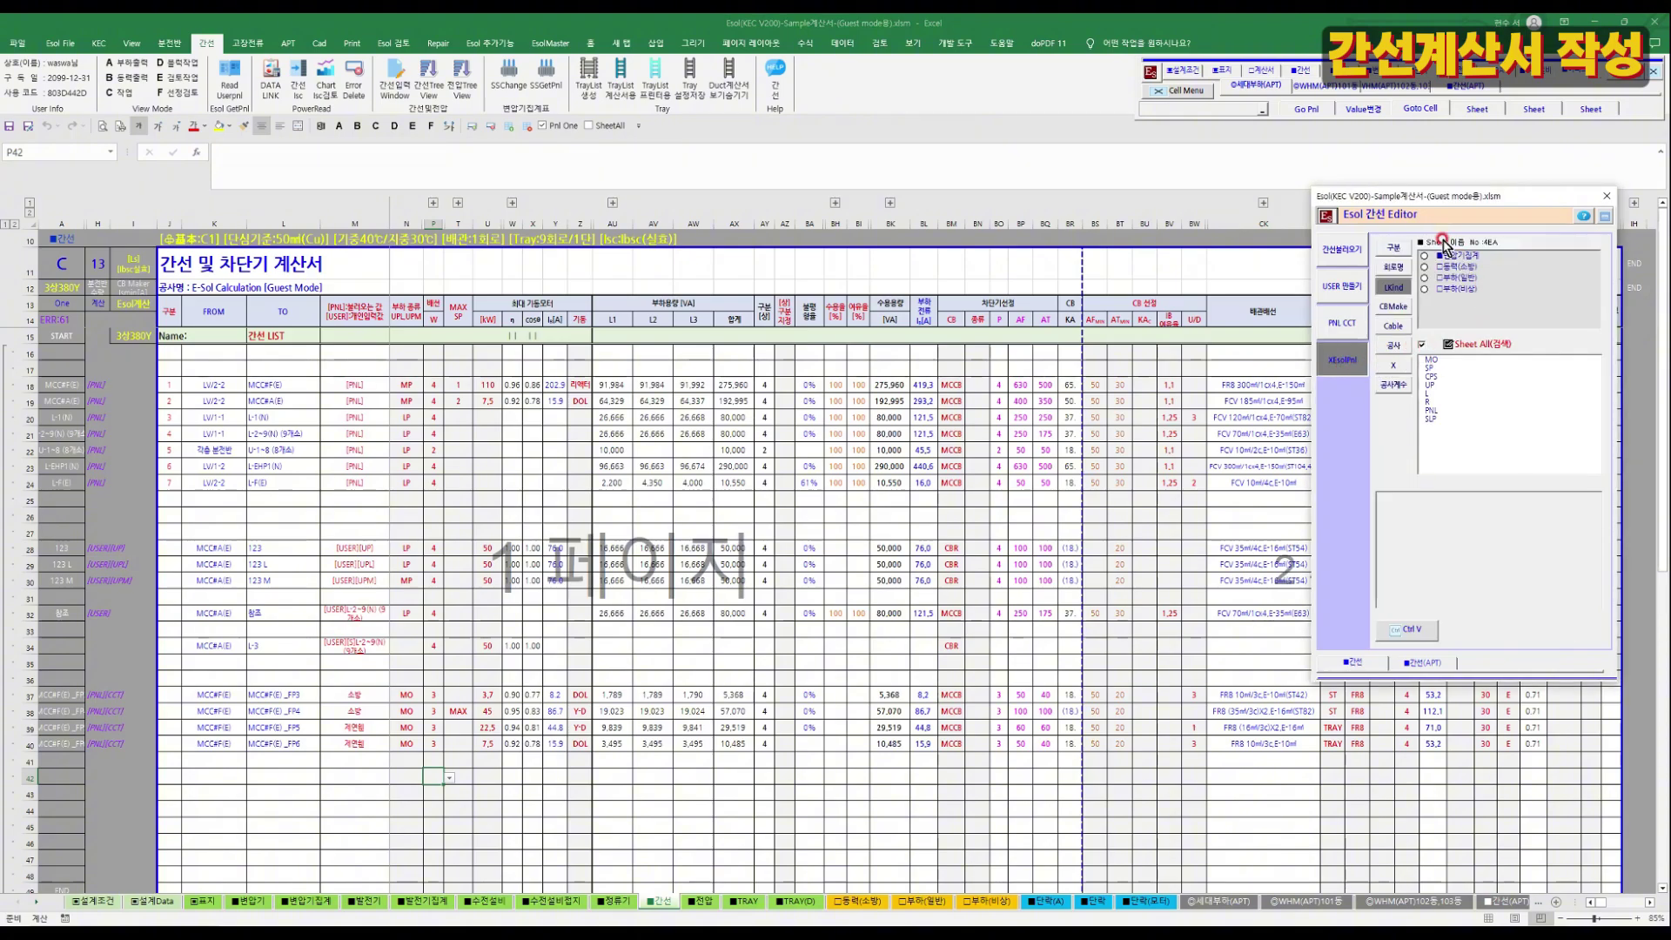
pyautogui.click(1432, 360)
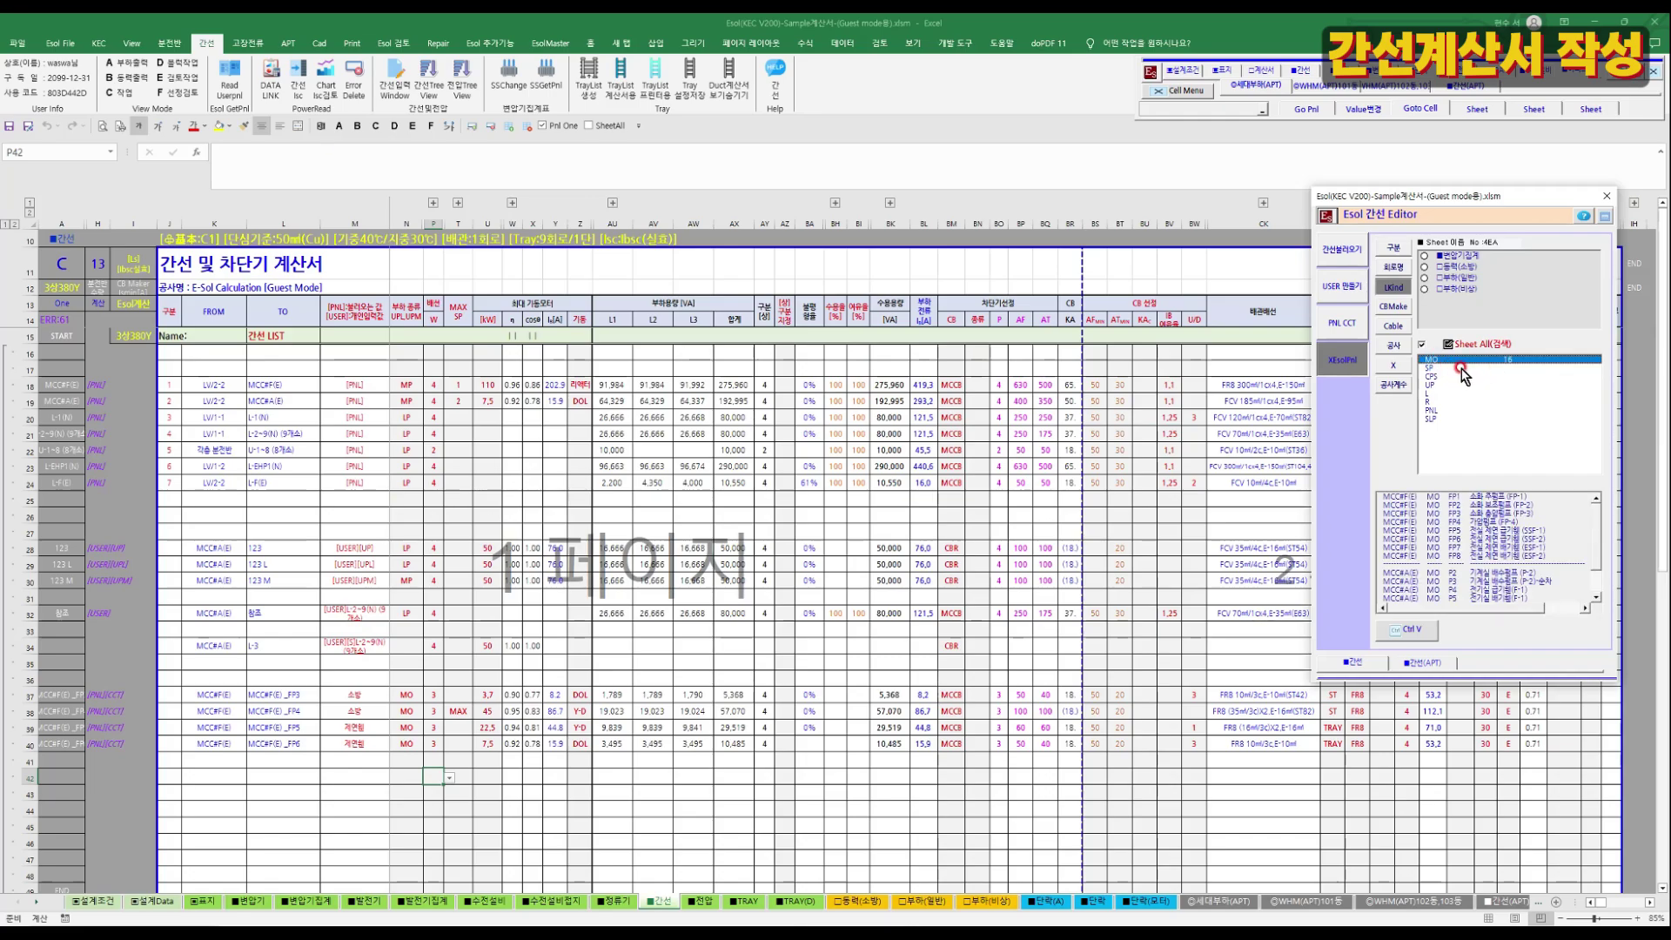
pyautogui.click(1434, 385)
pyautogui.click(1435, 419)
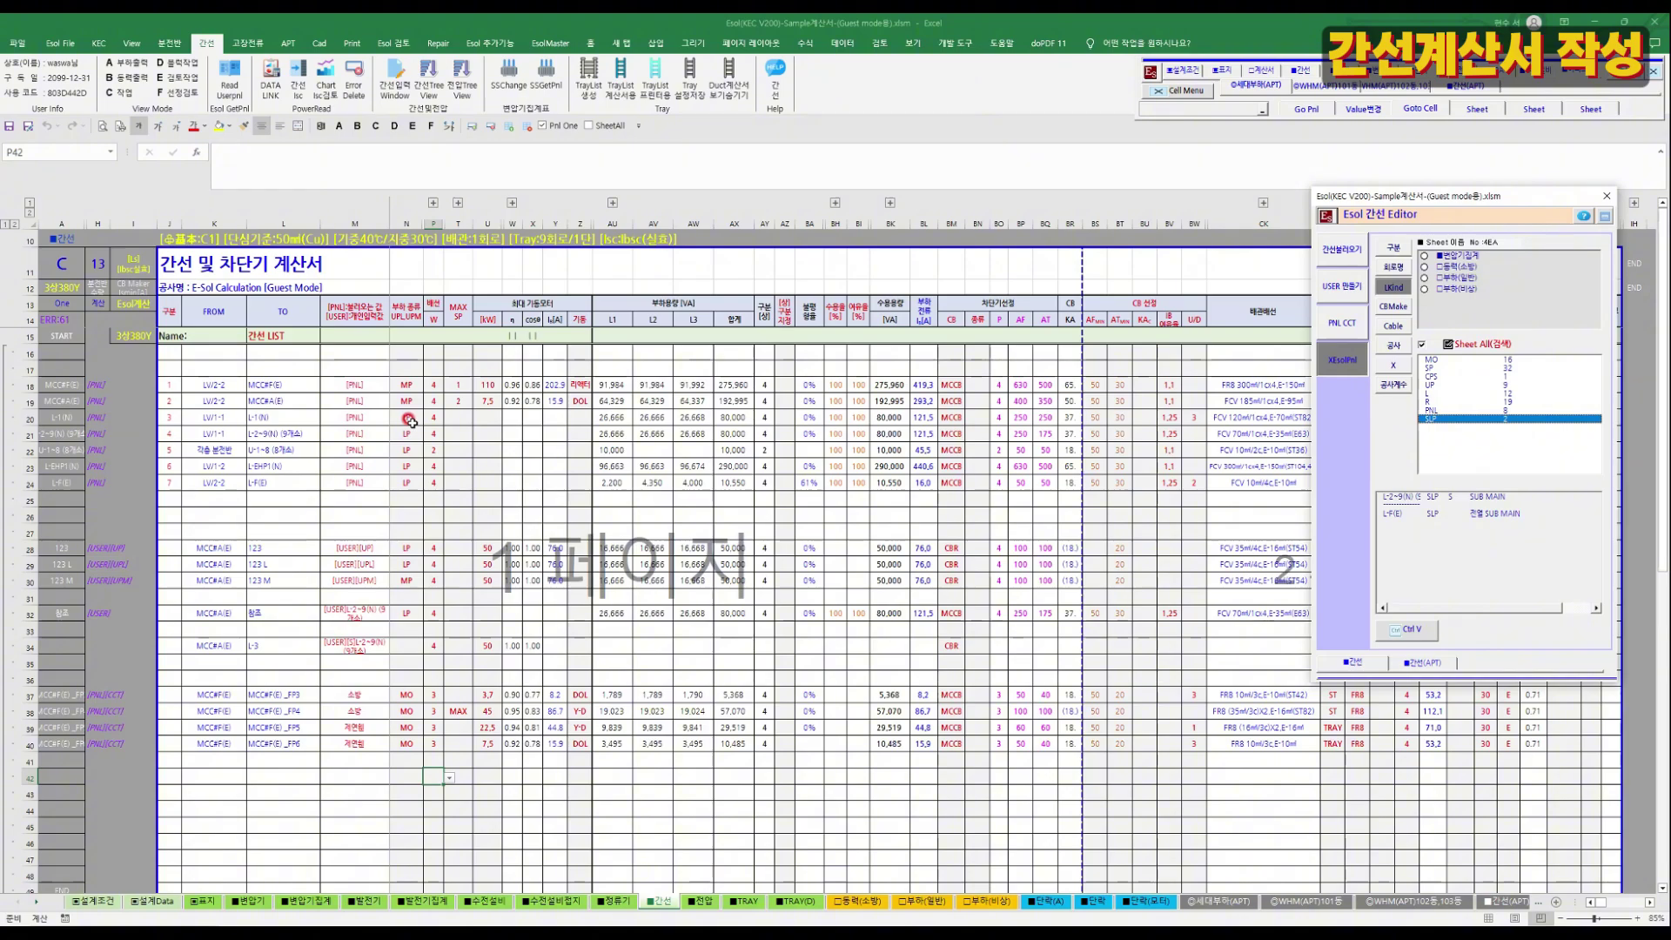
pyautogui.click(406, 450)
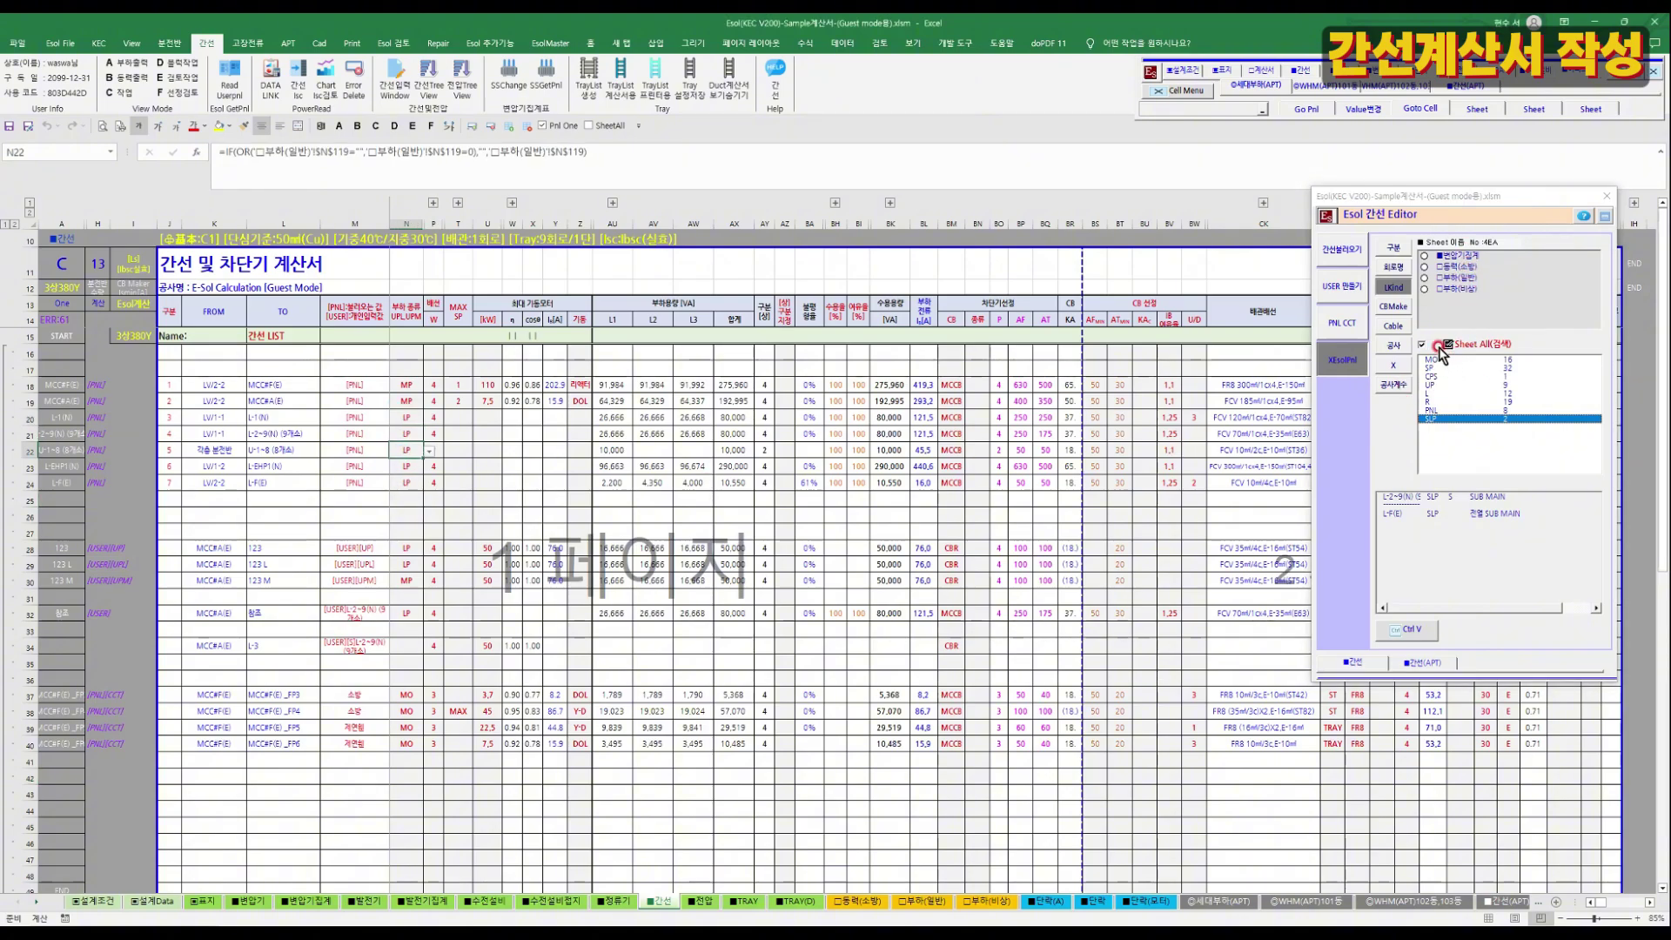
pyautogui.click(1394, 267)
pyautogui.click(1455, 376)
pyautogui.moveTo(1455, 376)
pyautogui.mouseDown()
pyautogui.moveTo(1459, 472)
pyautogui.moveTo(1460, 365)
pyautogui.mouseUp()
# List the circuits classified as 소방 by 구분 and check them against the 동력(소방) and 부하(비상) sheets.
pyautogui.click(1406, 254)
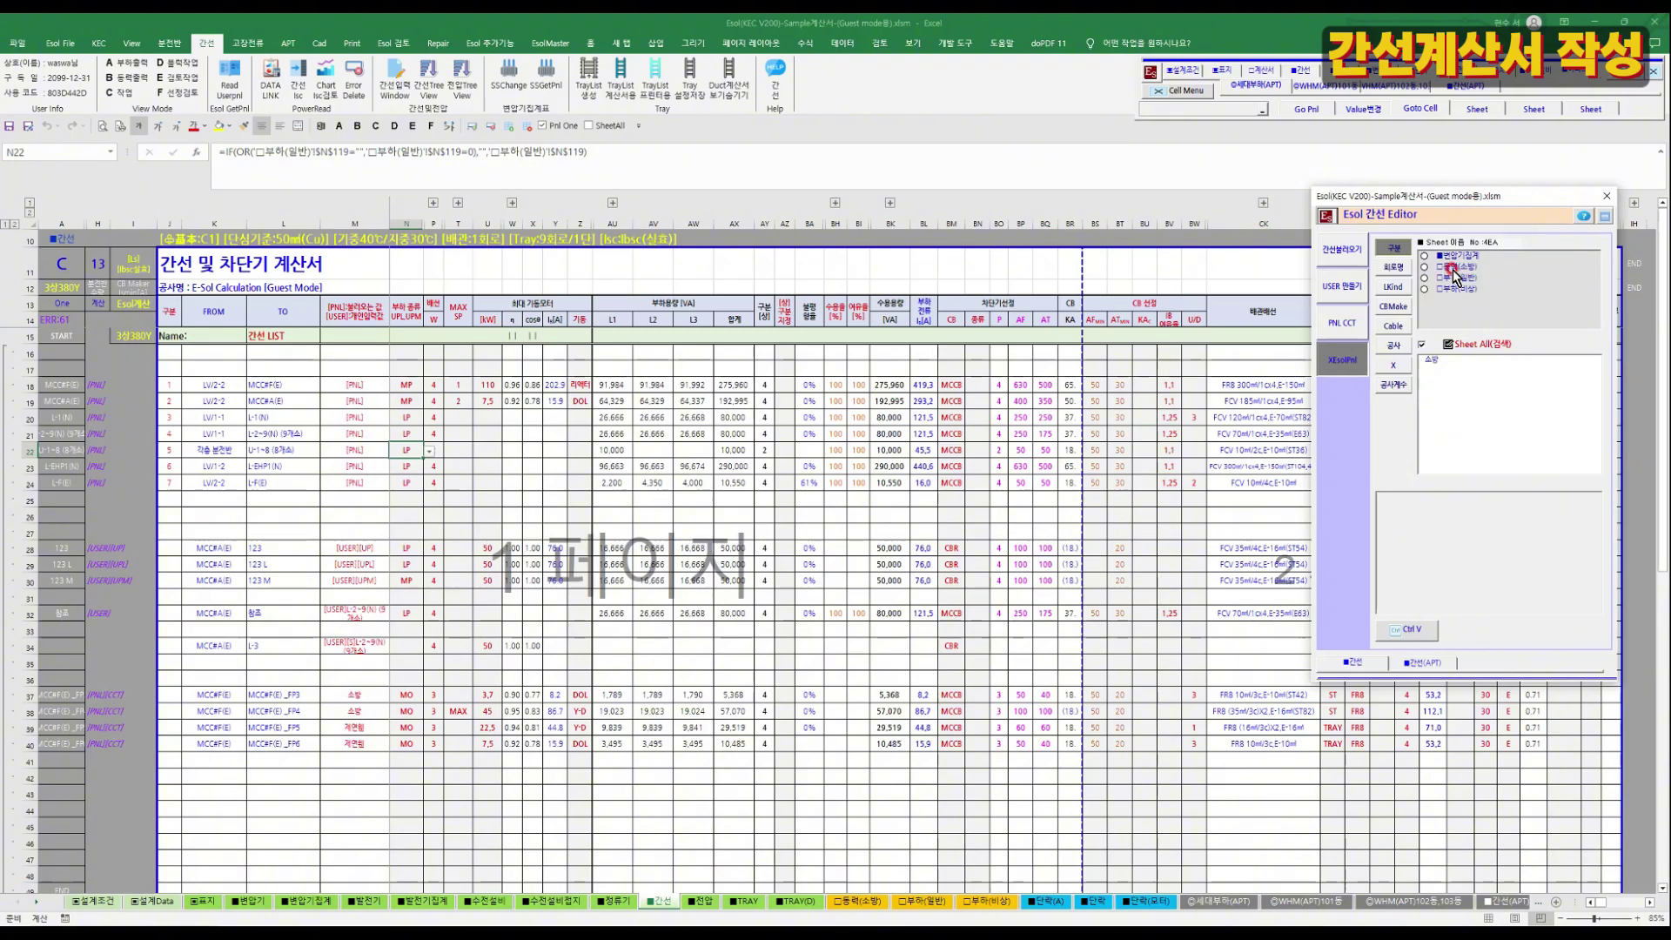
pyautogui.click(872, 903)
pyautogui.click(143, 349)
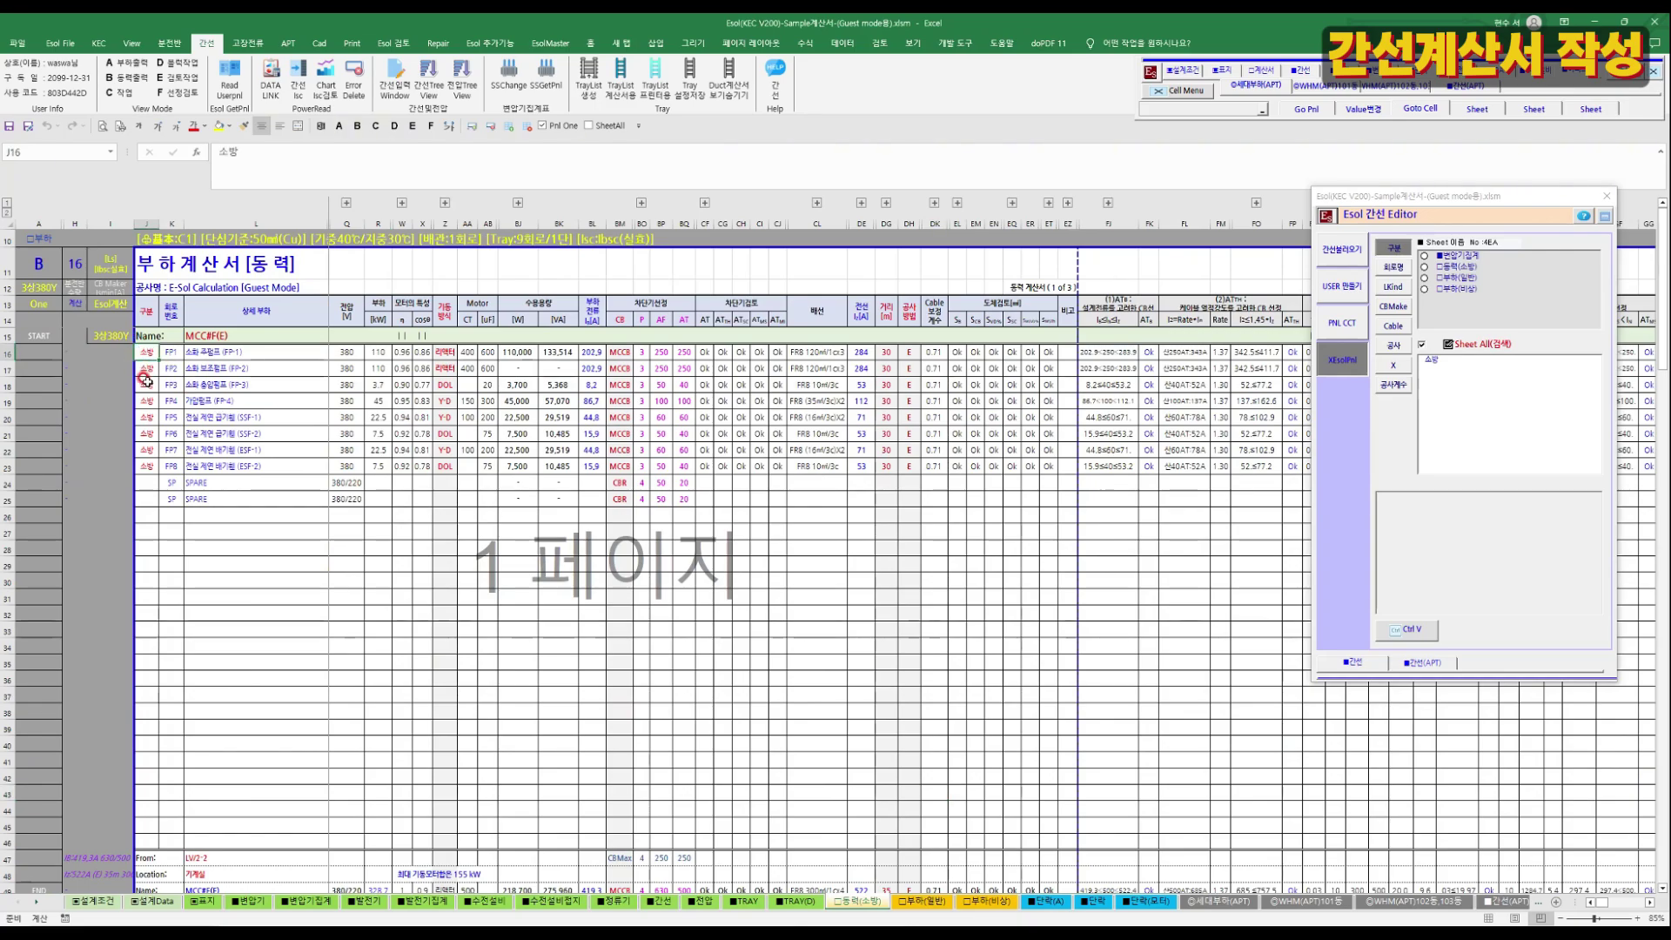
pyautogui.click(1432, 359)
pyautogui.moveTo(1461, 504); pyautogui.dragTo(1467, 590)
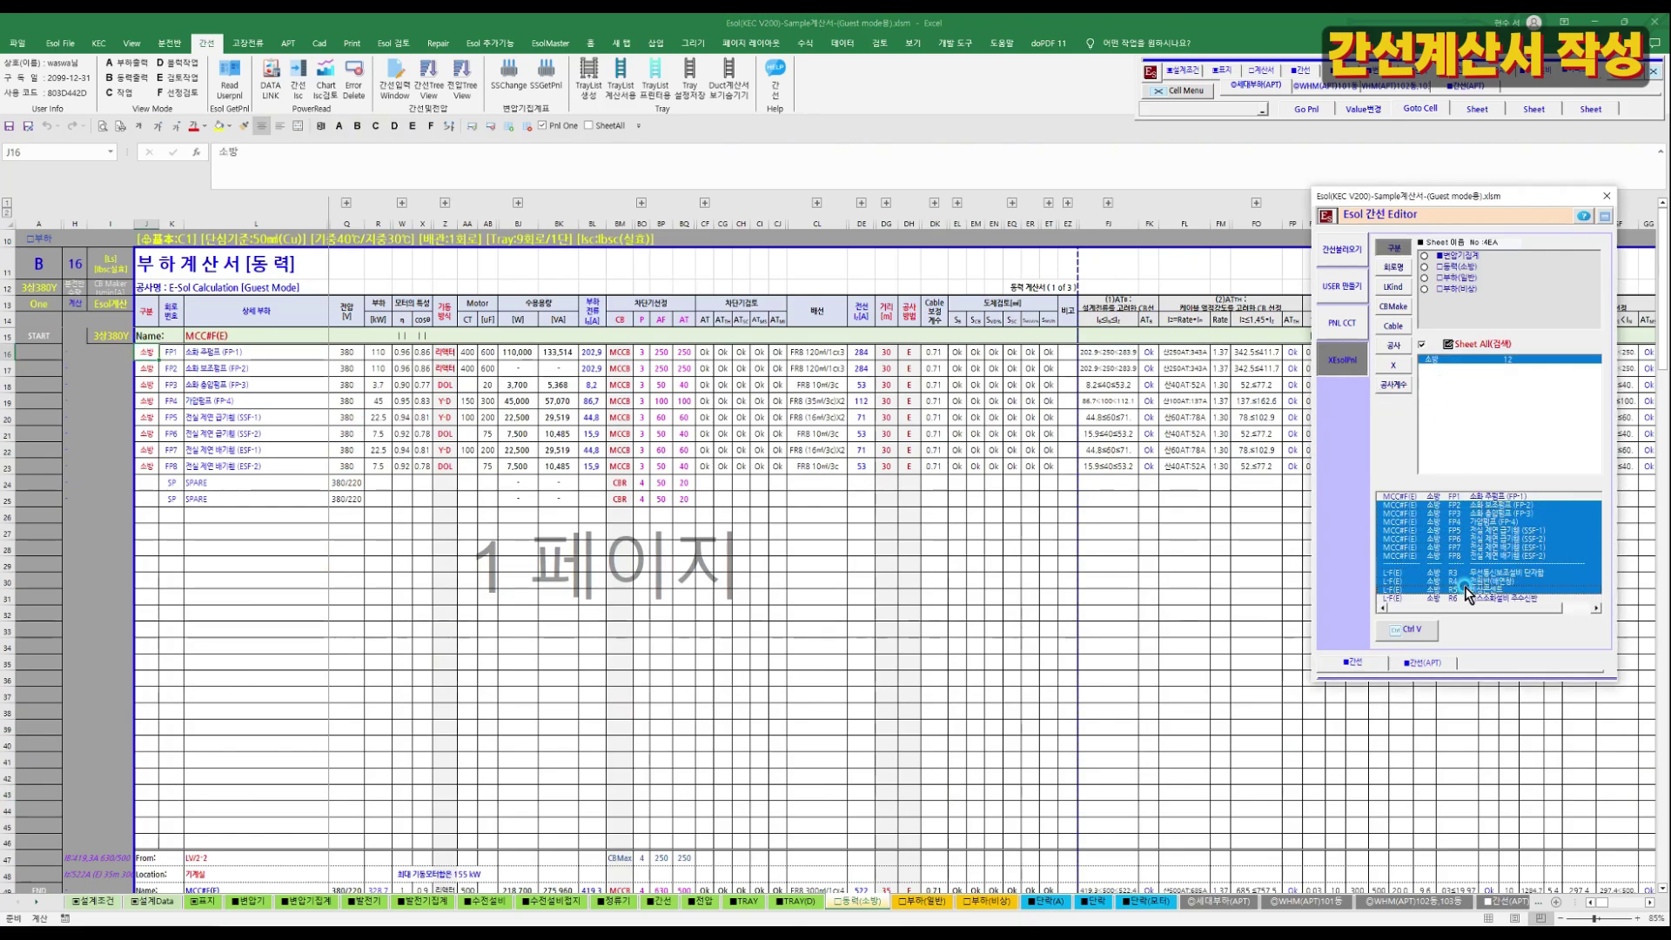
pyautogui.click(988, 901)
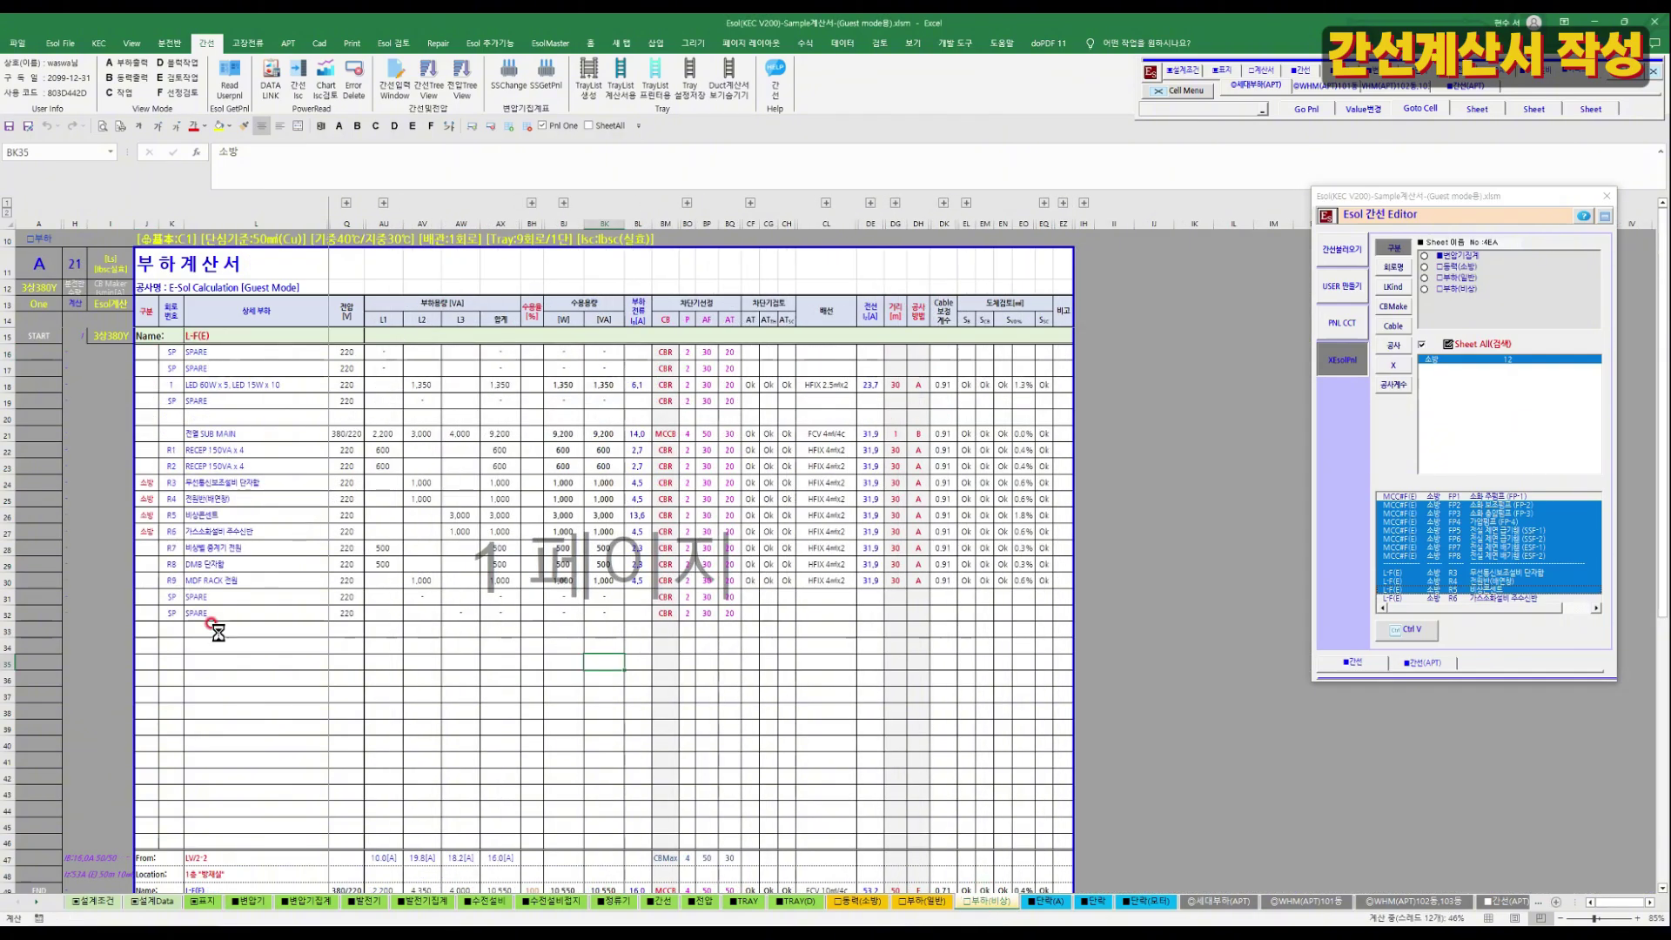
pyautogui.click(671, 905)
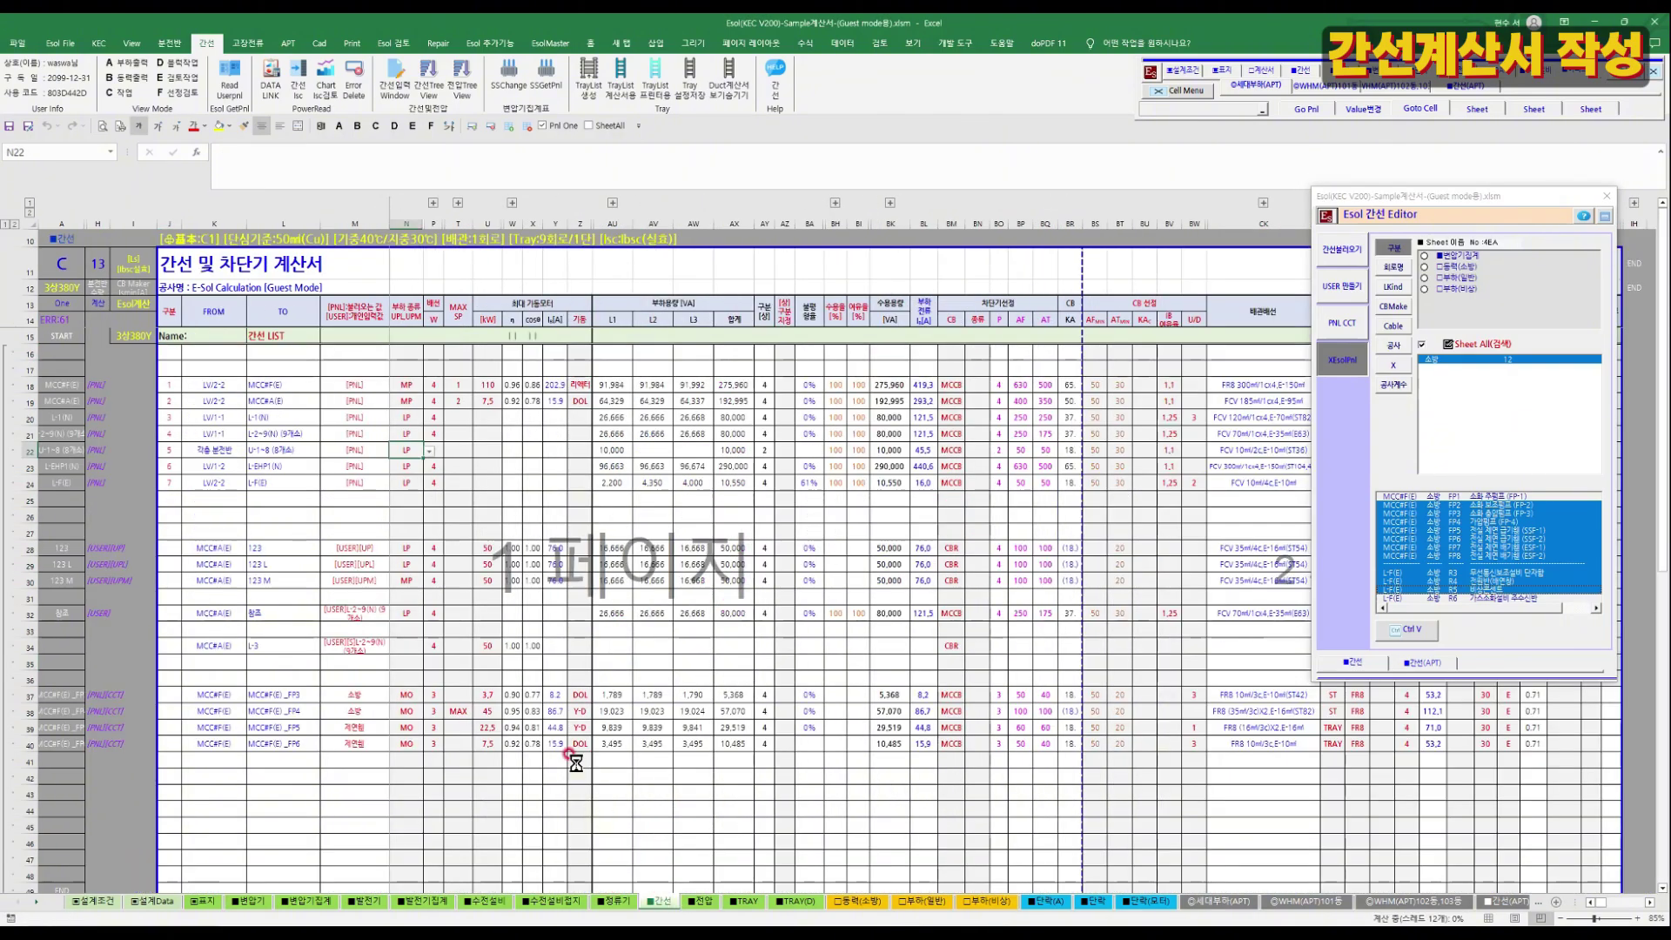
# Clear the user-defined, referenced and circuit feeders in rows 28 to 44 of the feeder sheet.
pyautogui.click(424, 701)
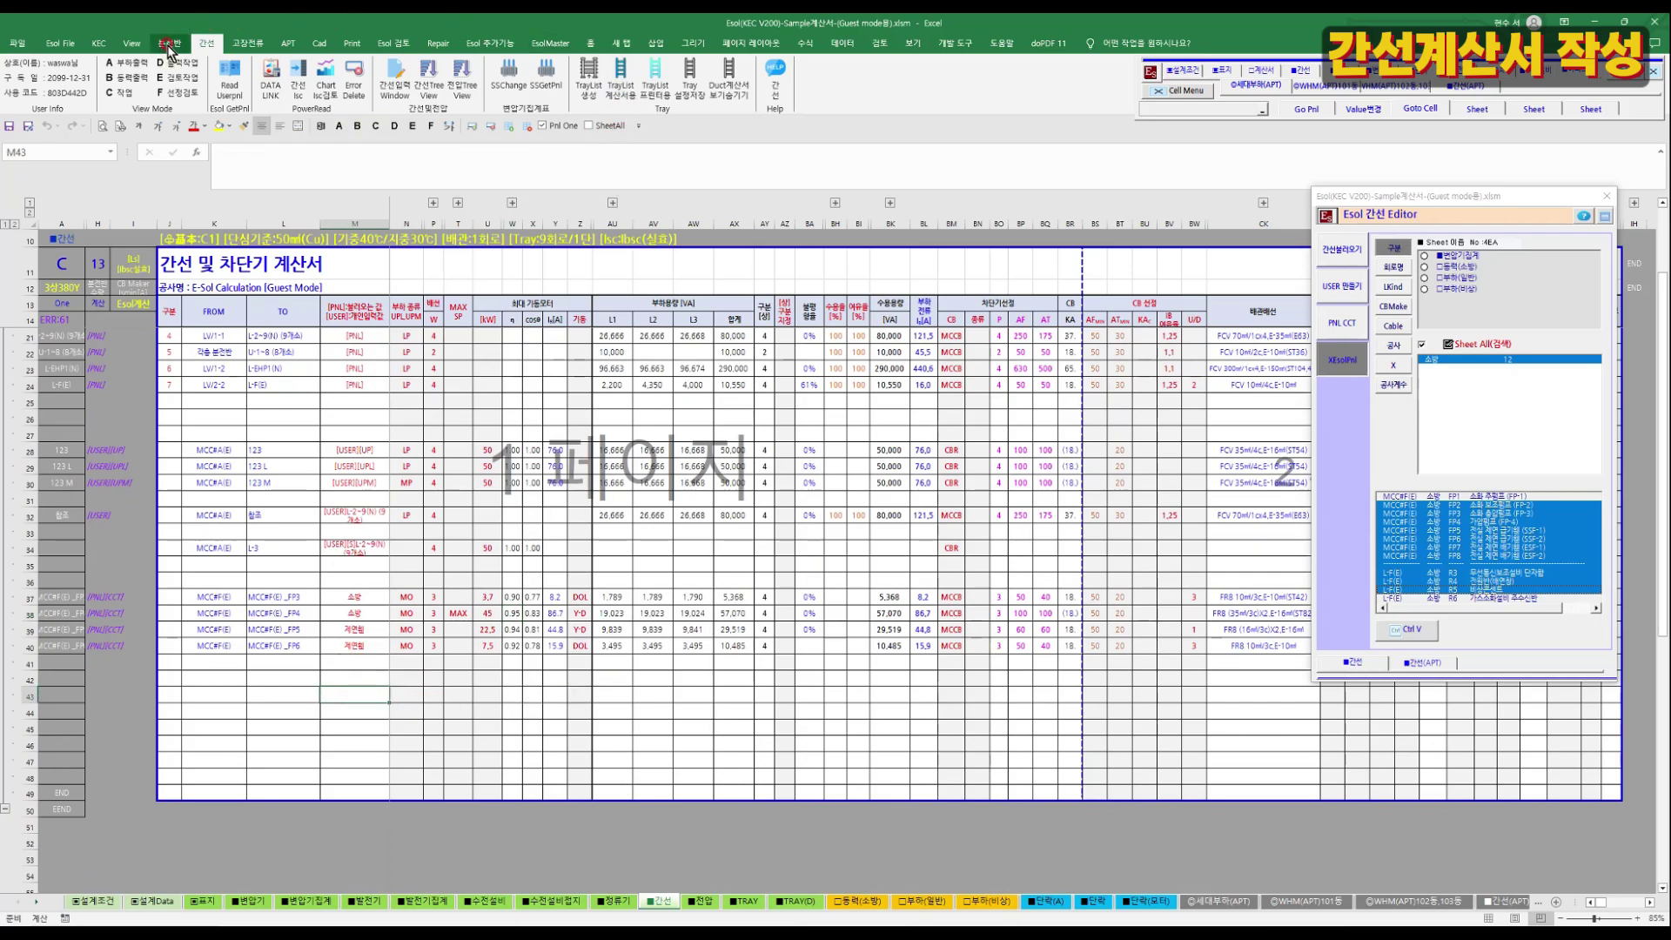
pyautogui.moveTo(19, 444); pyautogui.dragTo(20, 709)
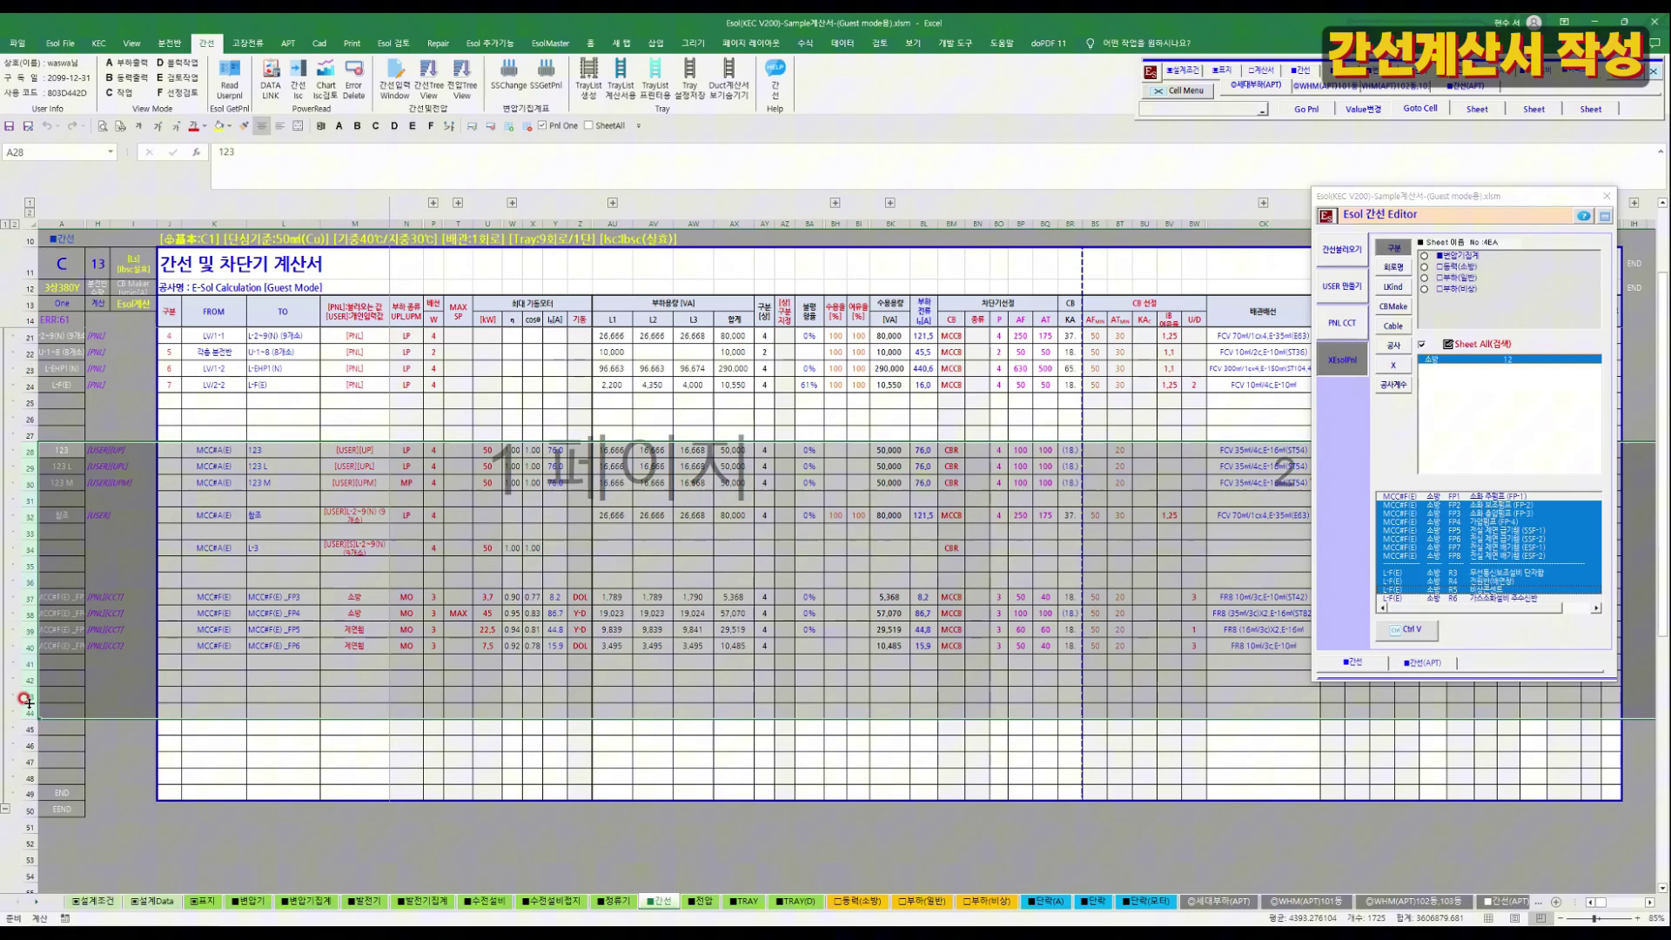
pyautogui.press('Delete')
# Insert all listed 소방 circuits into the feeder sheet starting at row 28.
pyautogui.click(362, 452)
pyautogui.click(1408, 505)
pyautogui.hotkey('ctrl', 'a')
pyautogui.click(1409, 629)
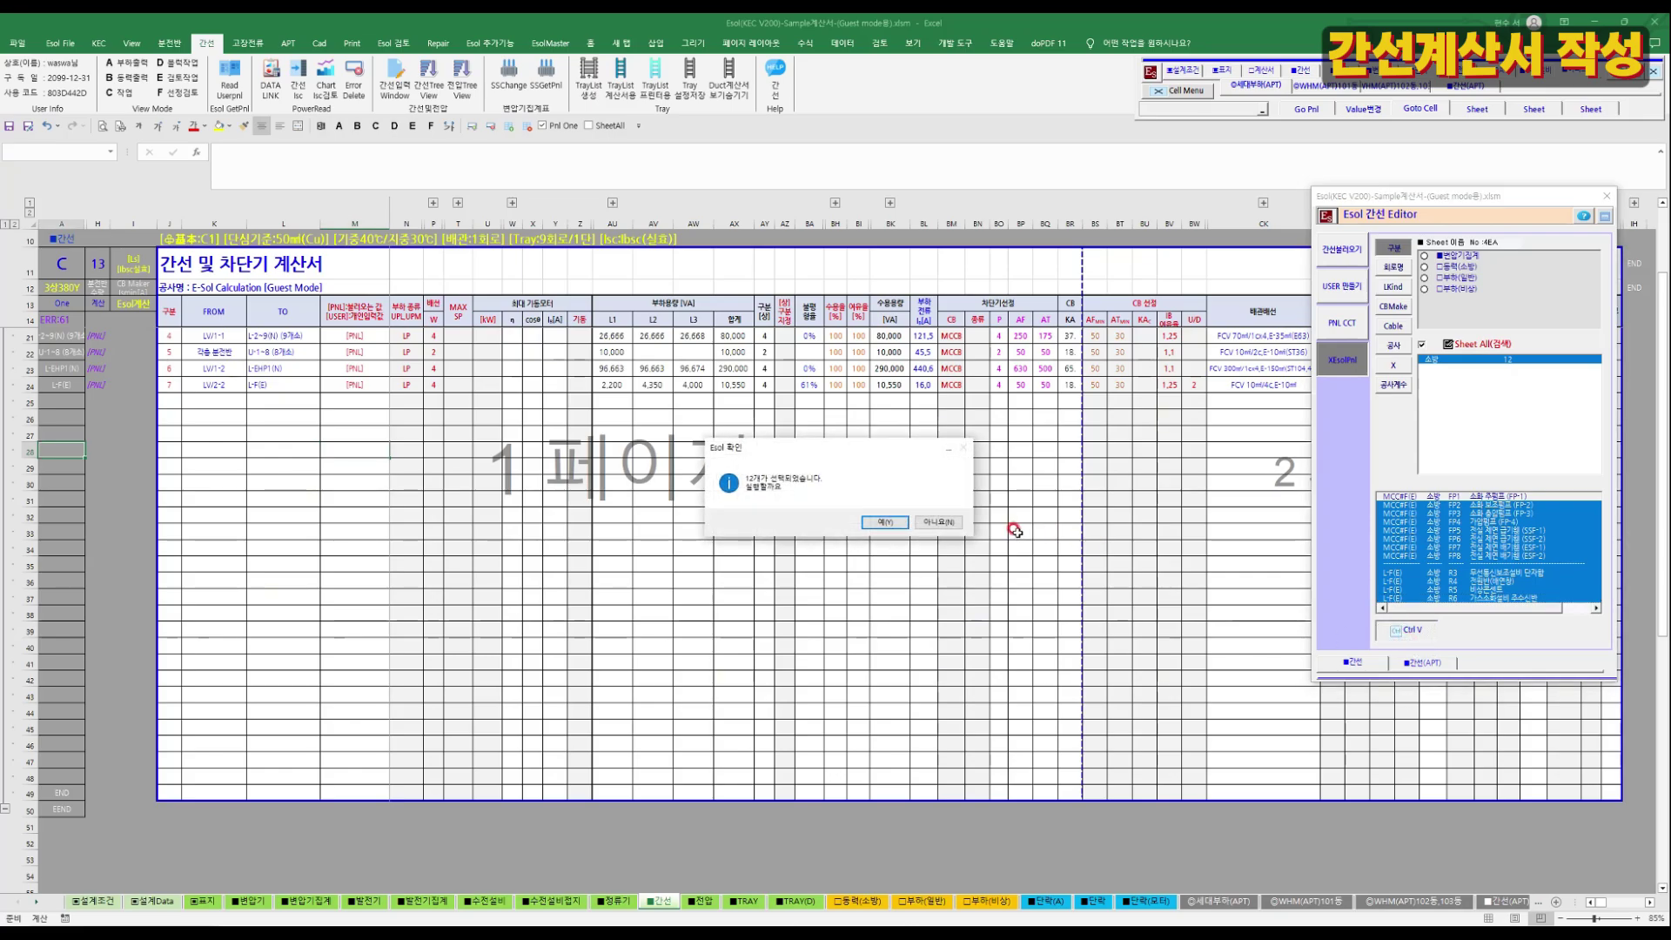
pyautogui.click(884, 522)
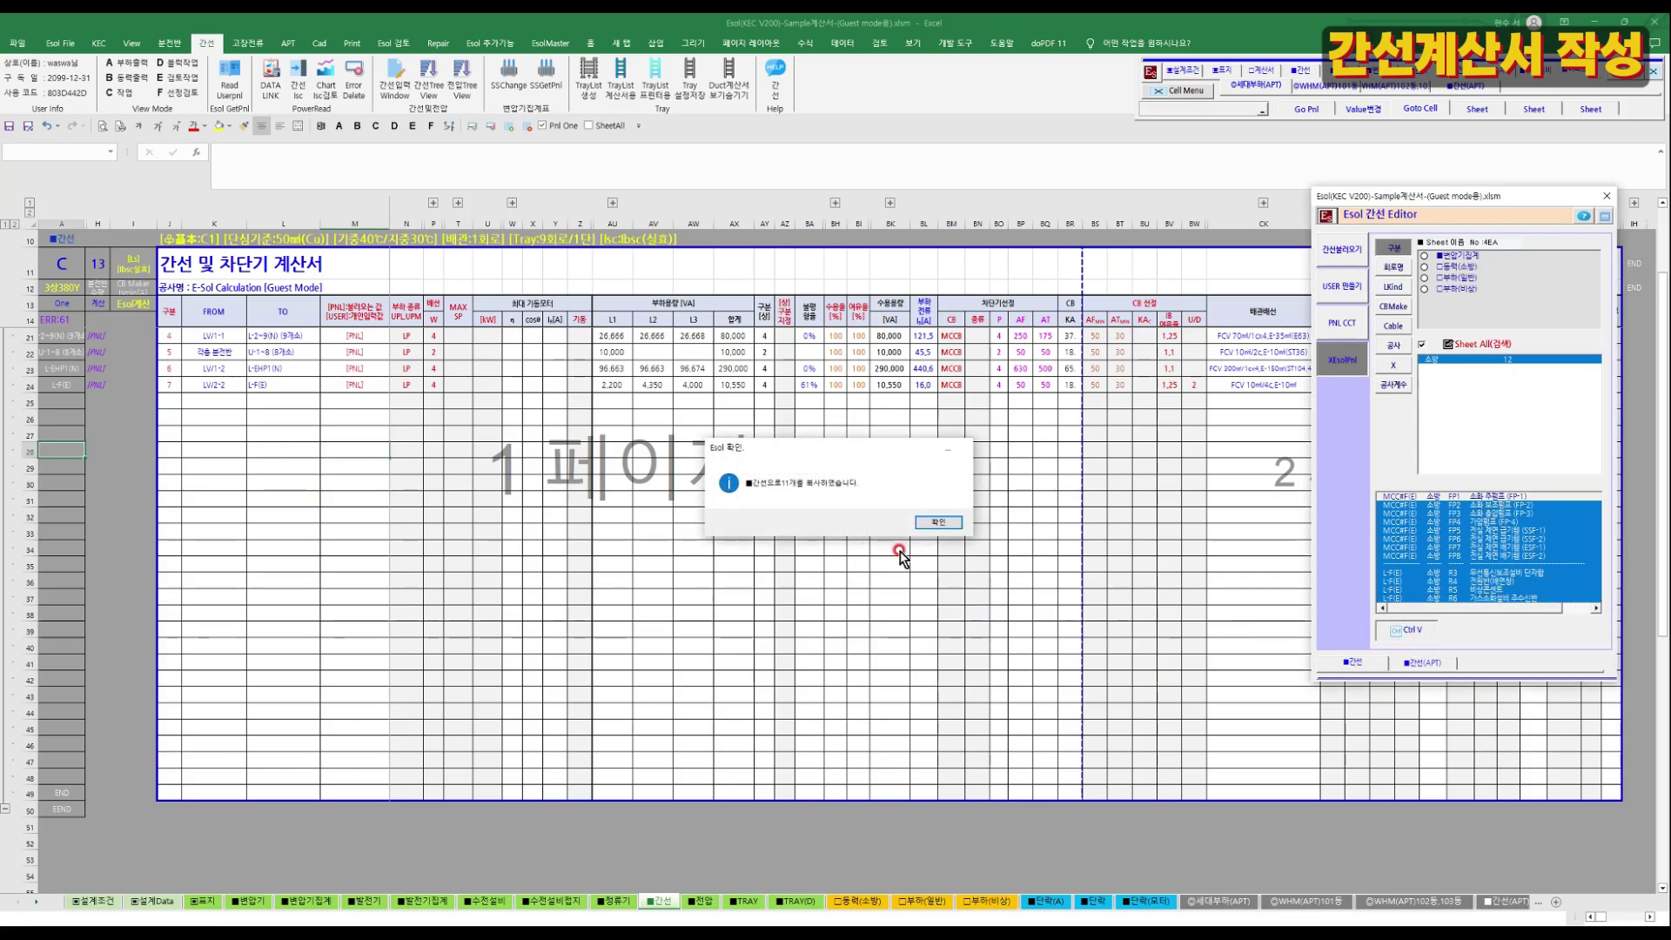
pyautogui.press('Return')
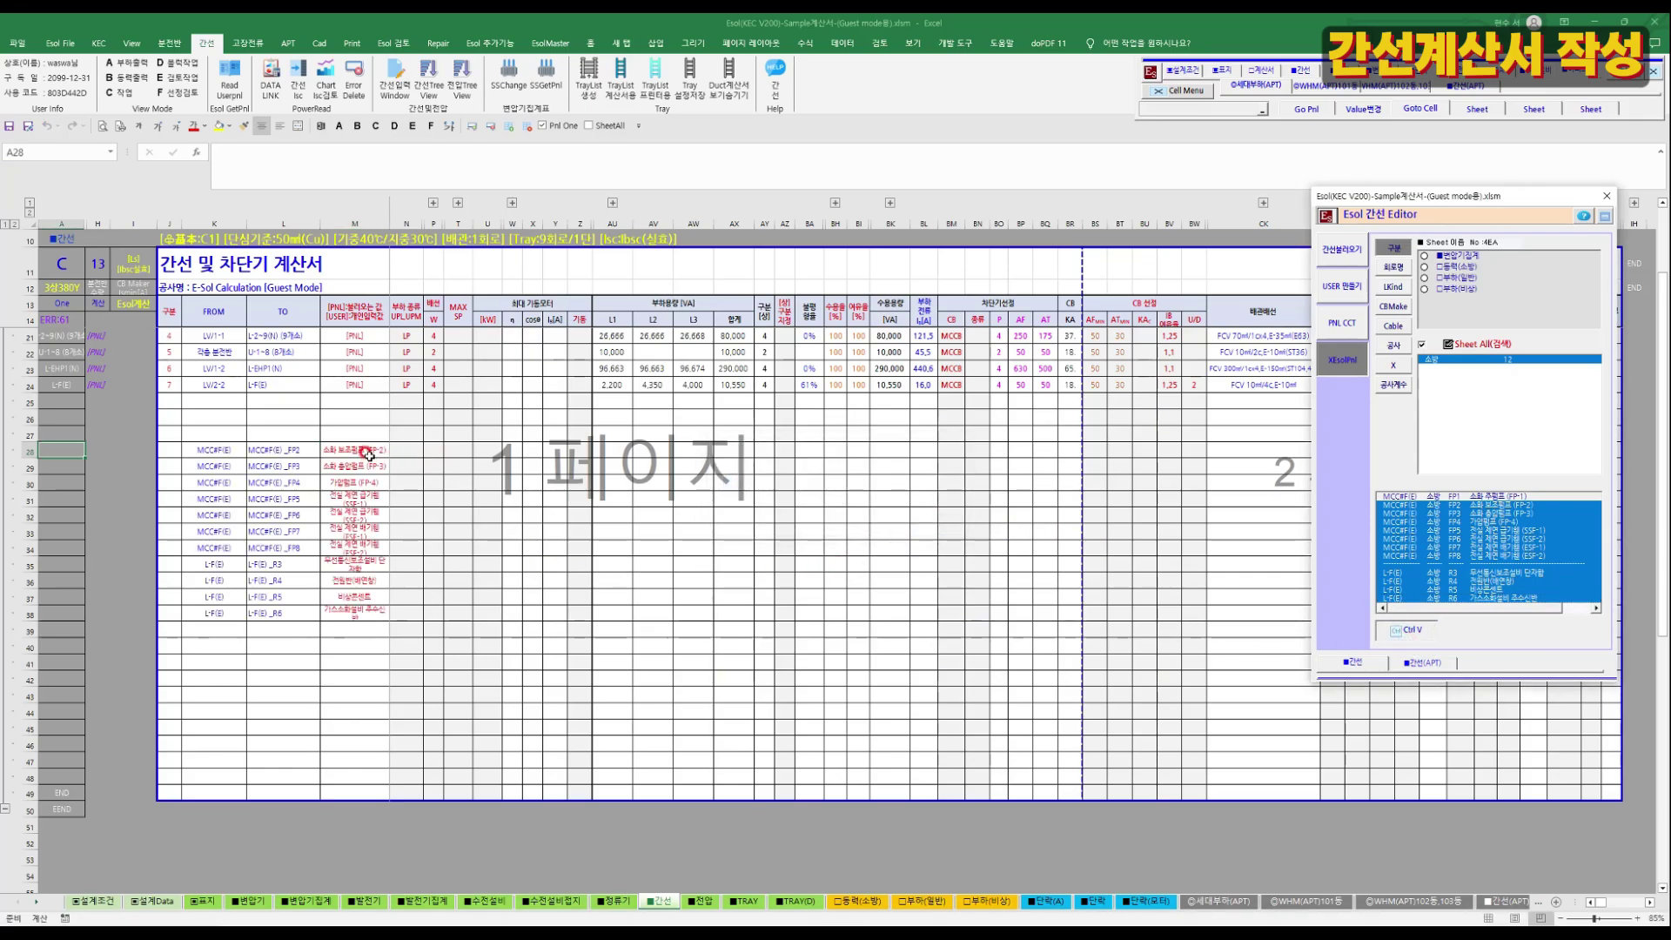
# Run DATA LINK on the inserted 소방 circuit feeders in rows 28 to 38.
pyautogui.click(459, 564)
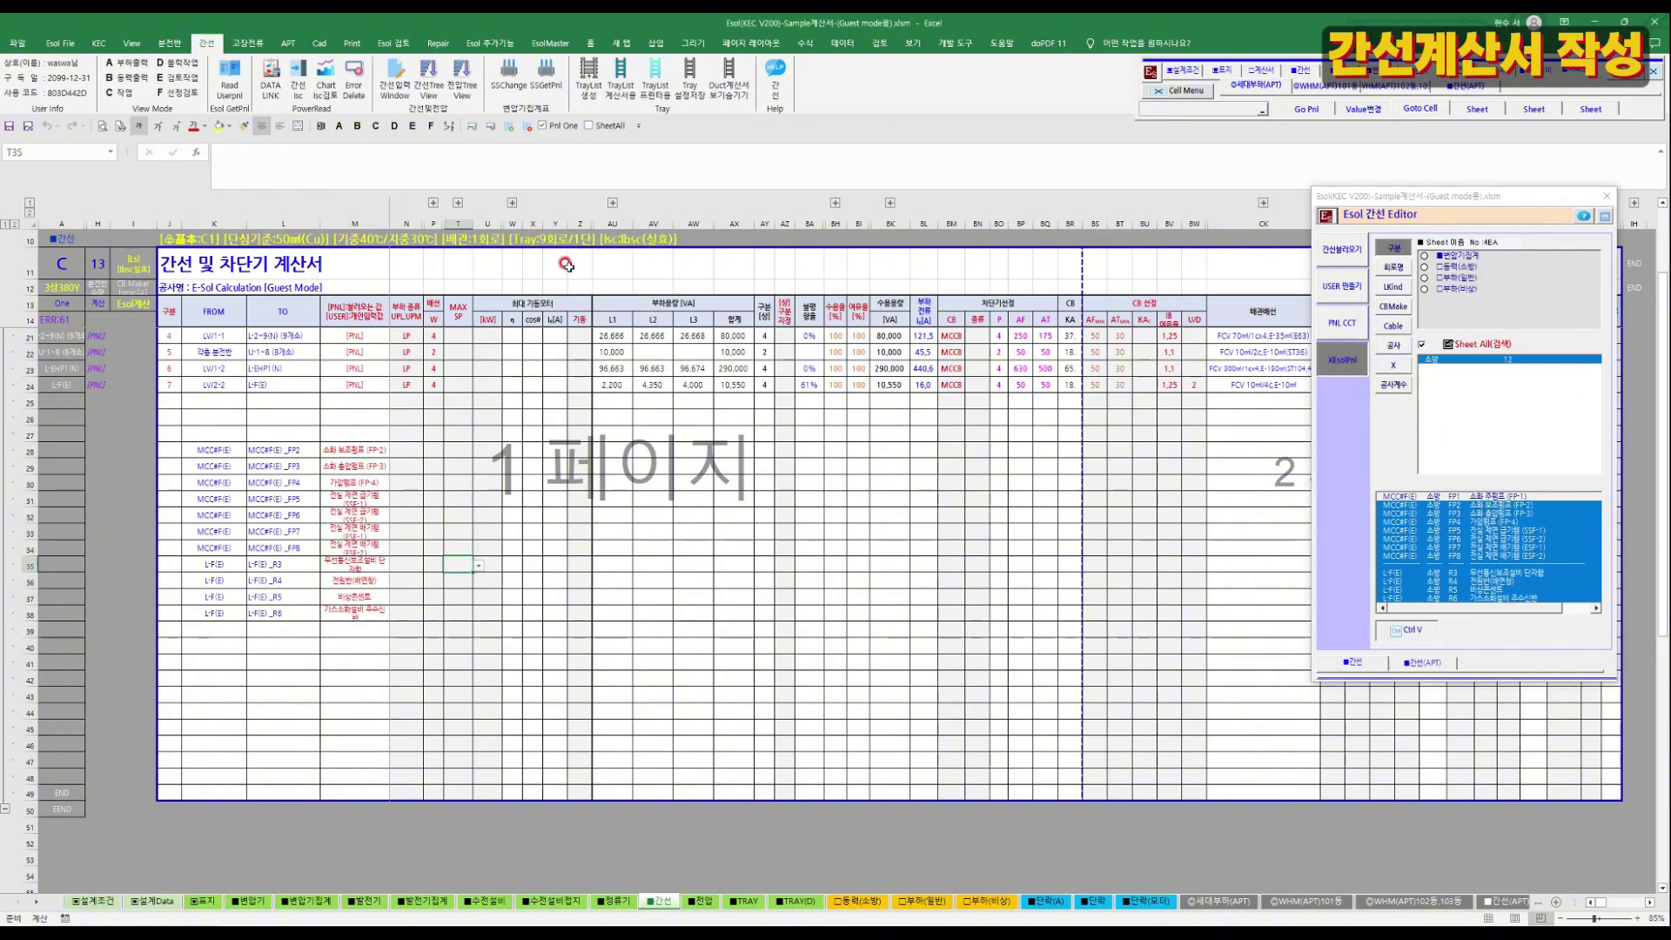
pyautogui.click(282, 89)
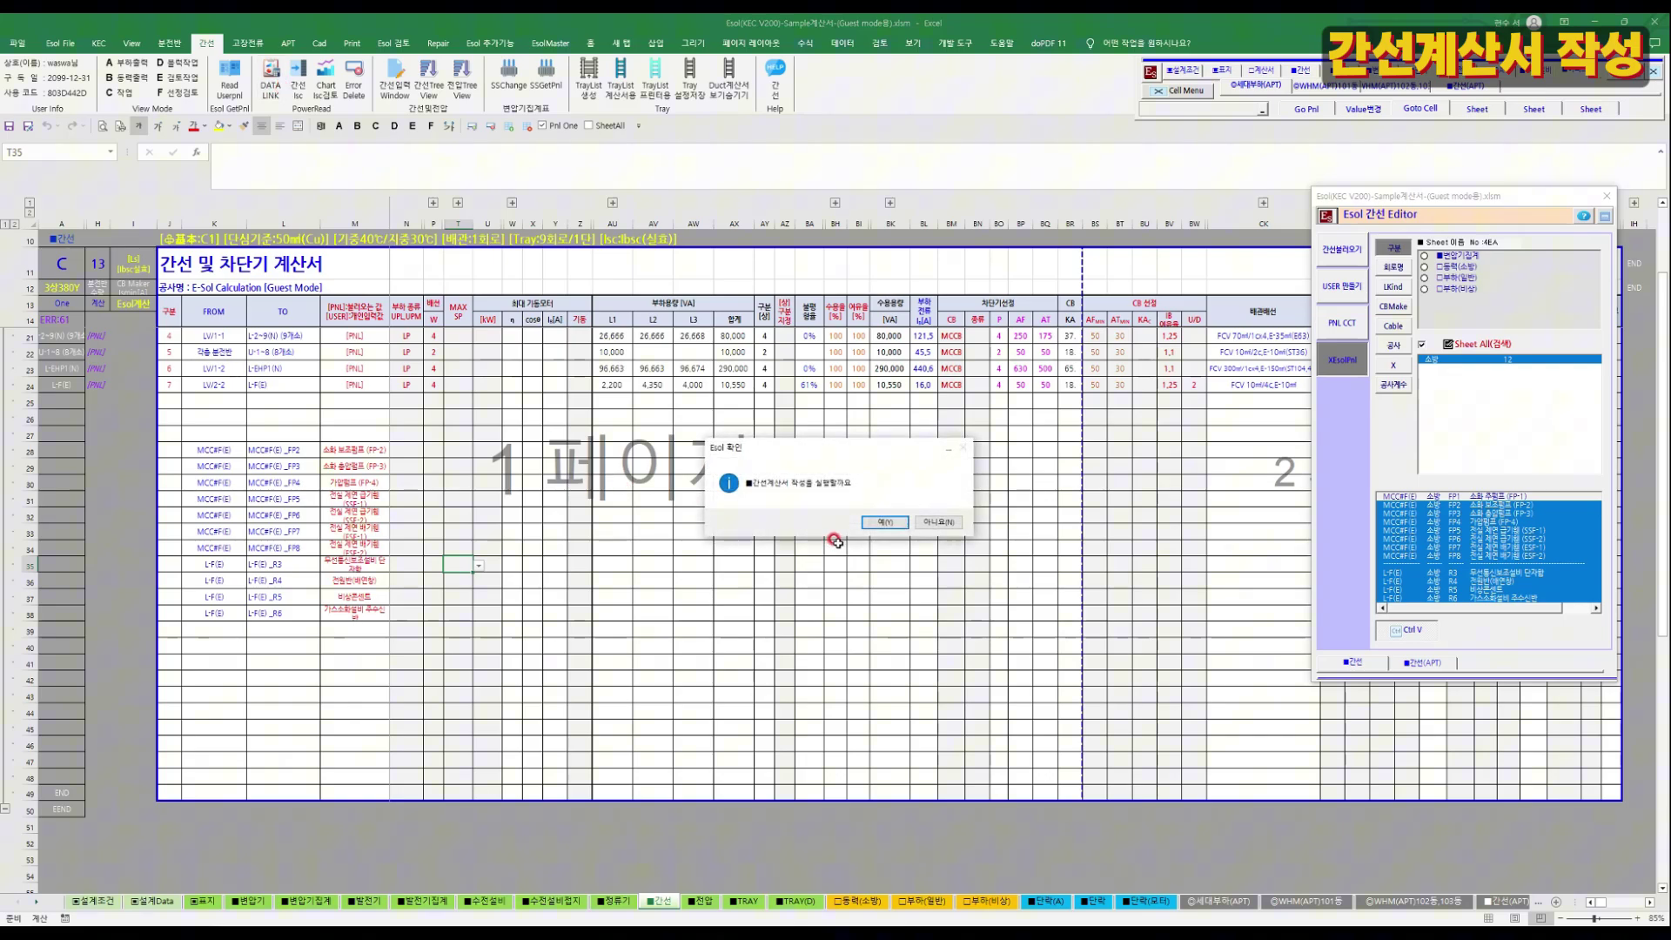
pyautogui.click(870, 530)
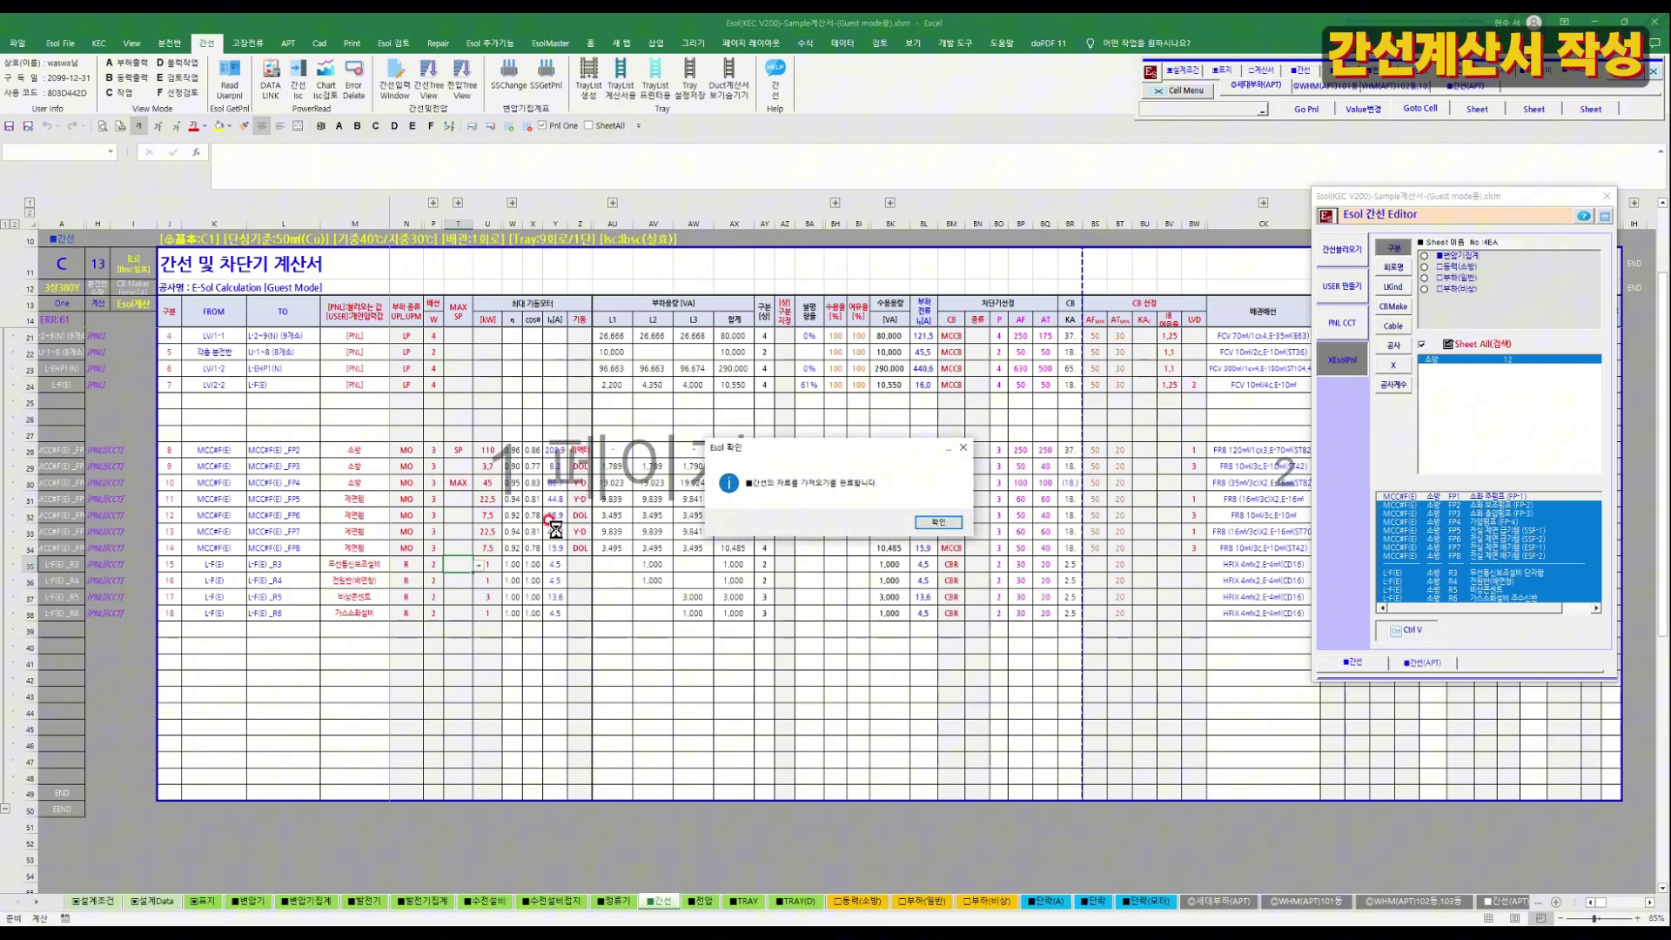
pyautogui.click(940, 522)
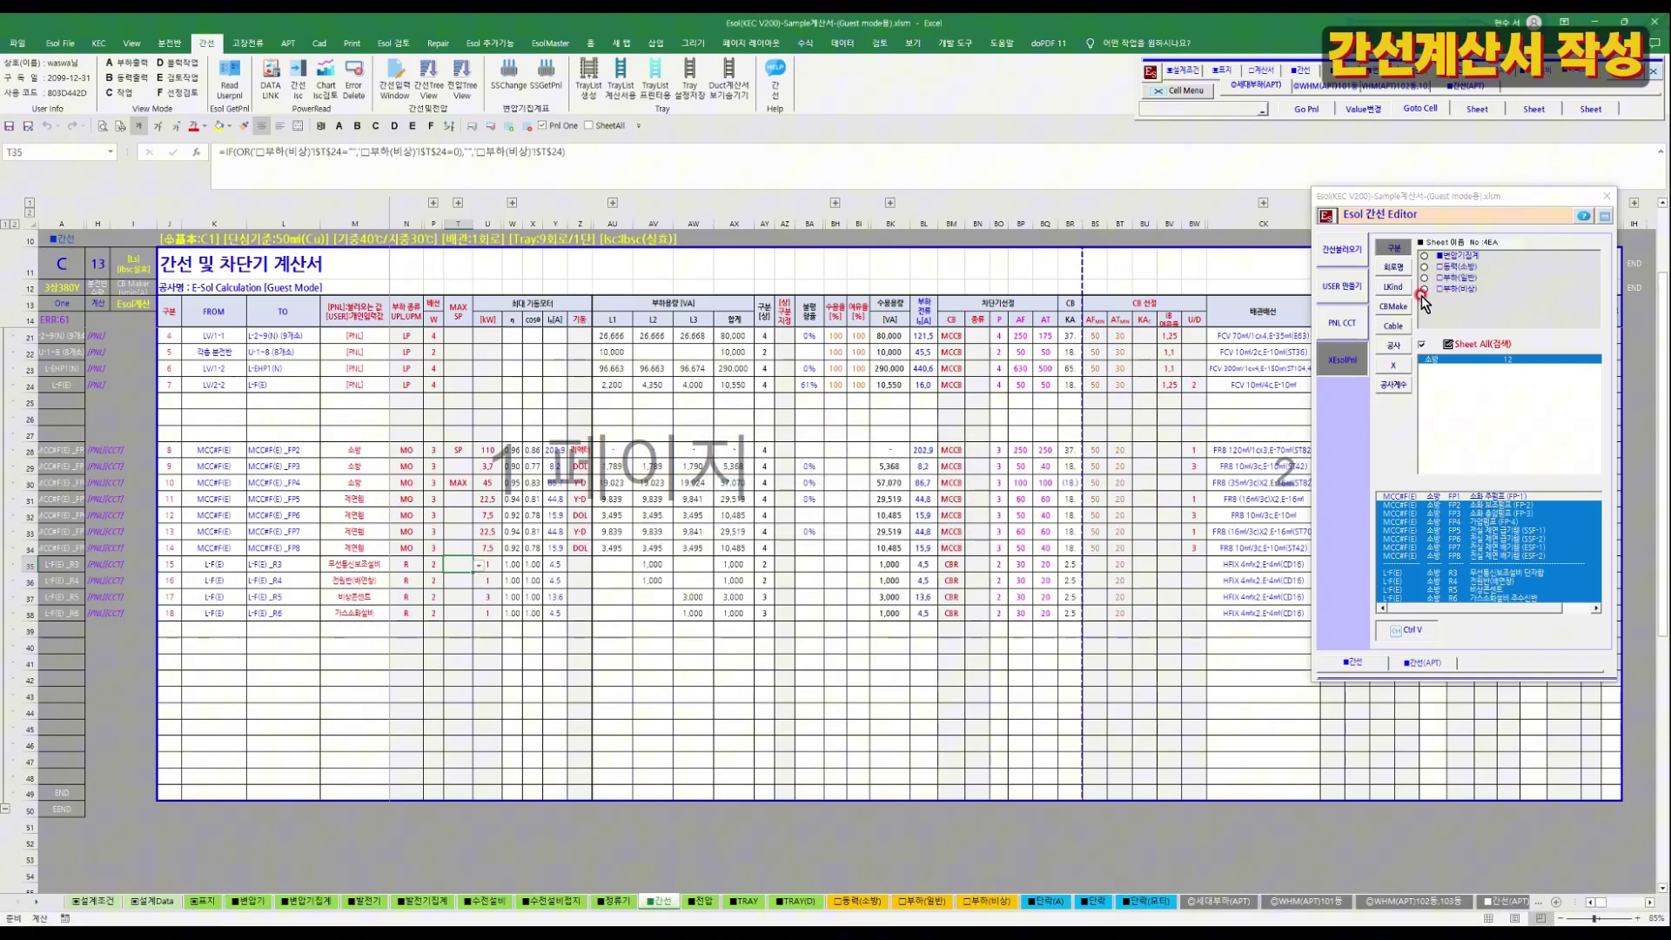
# Examine the XEsolPnl circuit classifications by 회로명, LKind and CBMake.
pyautogui.click(1394, 267)
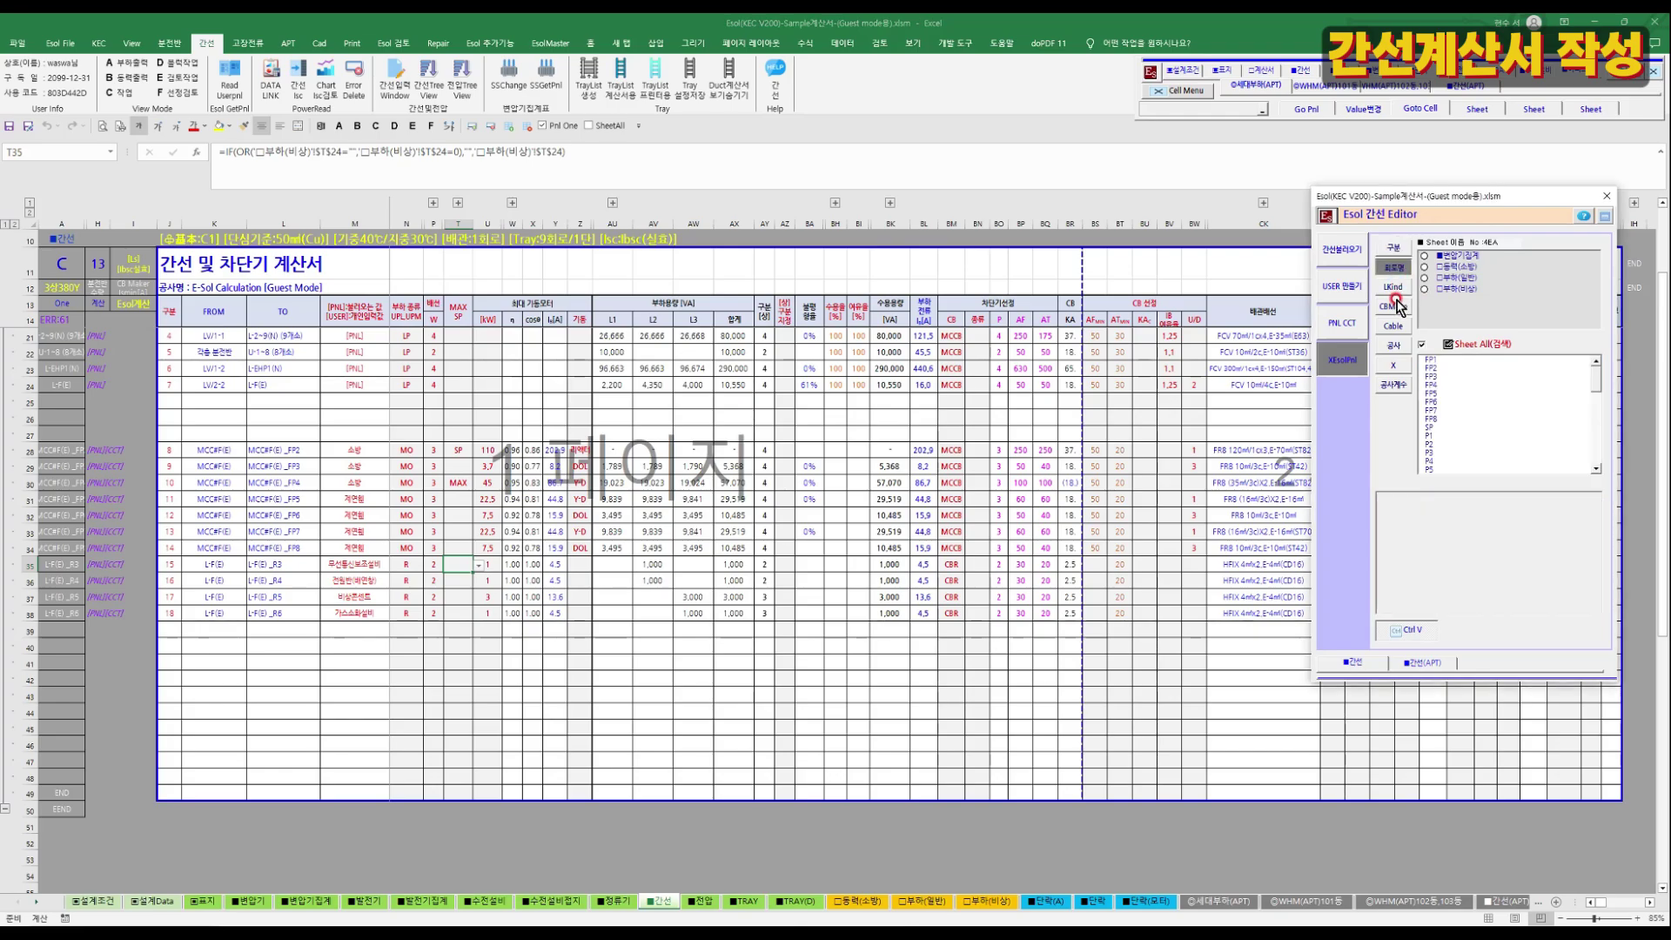
pyautogui.click(1396, 289)
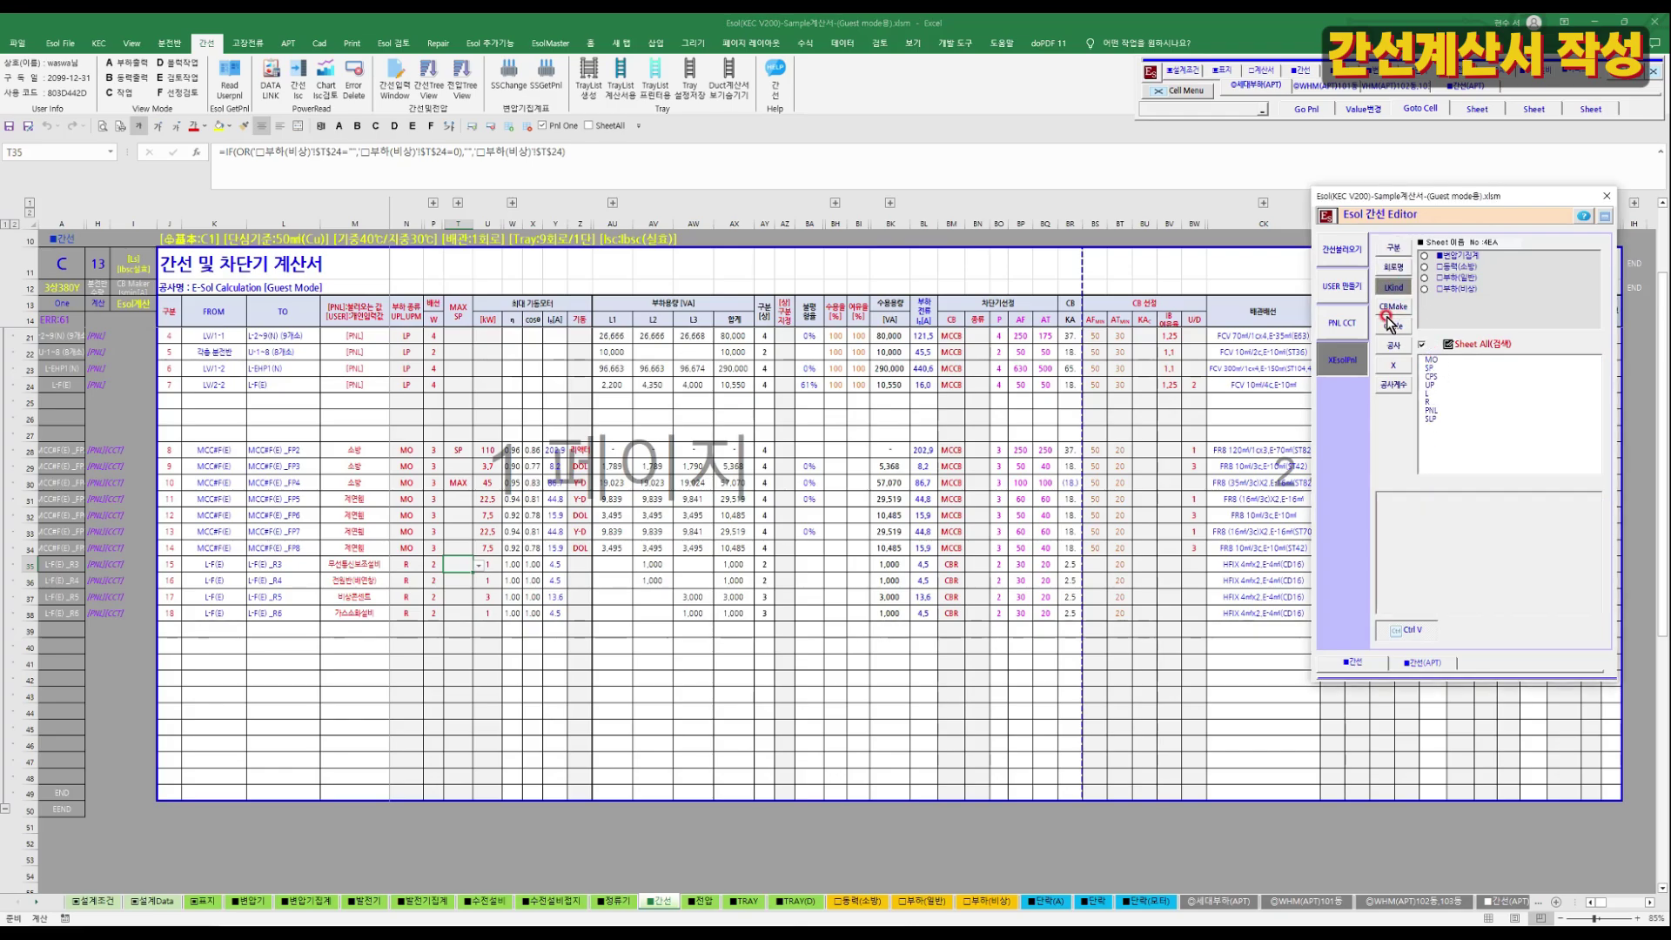
pyautogui.click(1391, 308)
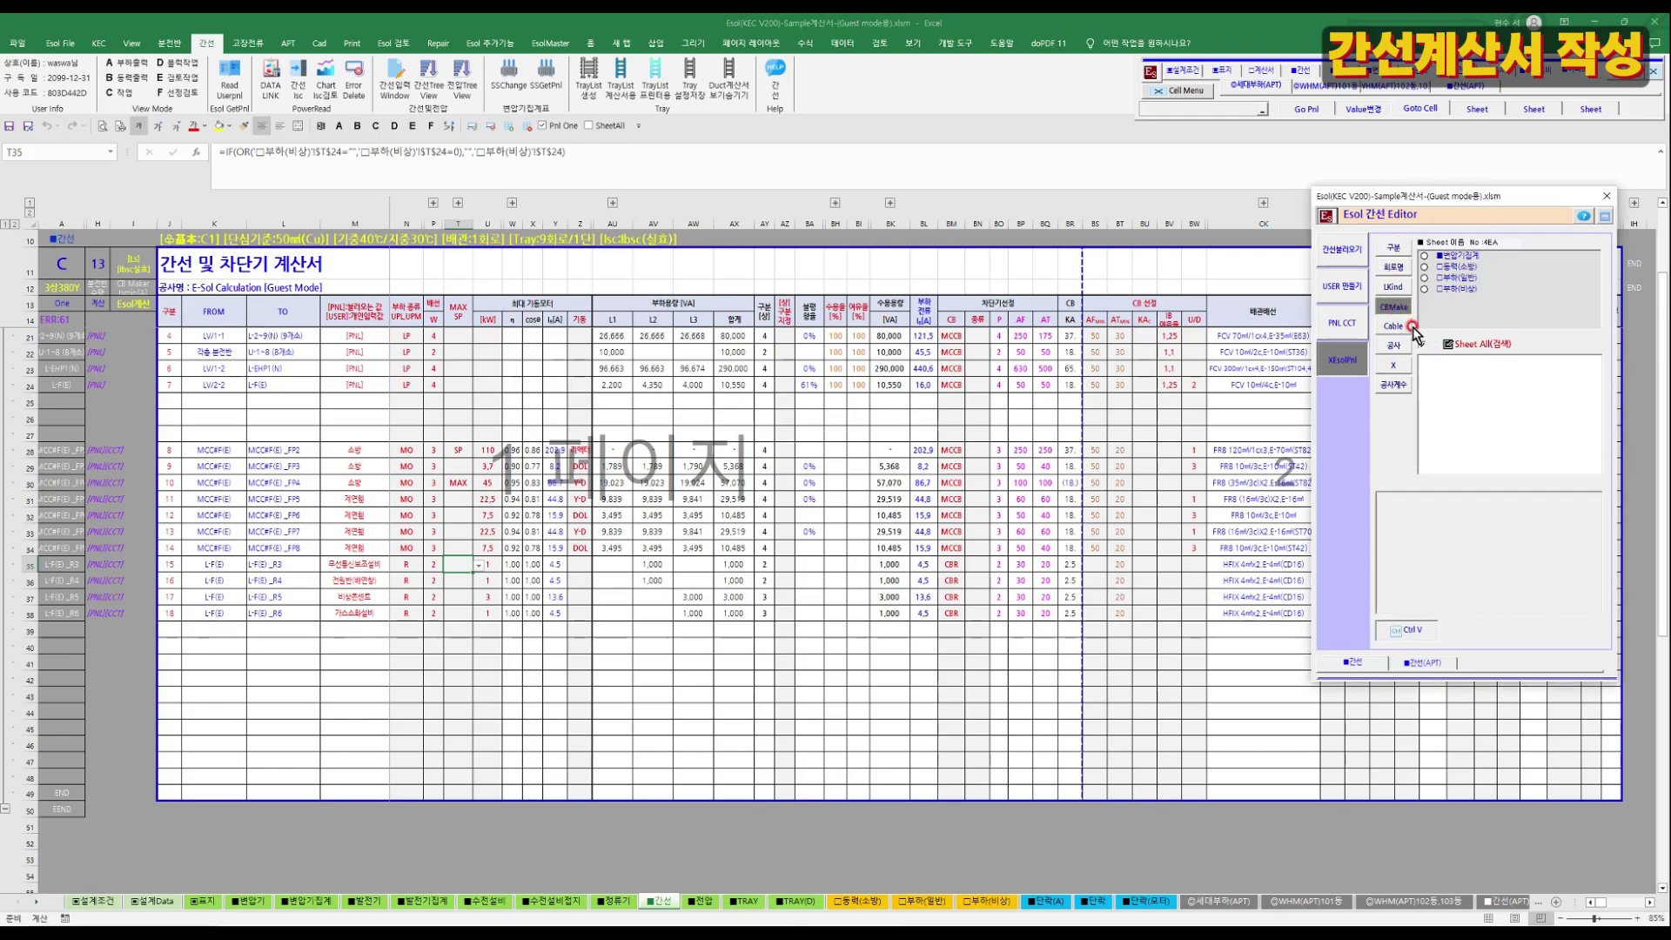
pyautogui.click(1384, 346)
# Set the breaker 종류 of the feeder in row 22 to BZ.
pyautogui.click(979, 352)
pyautogui.click(995, 352)
pyautogui.click(983, 366)
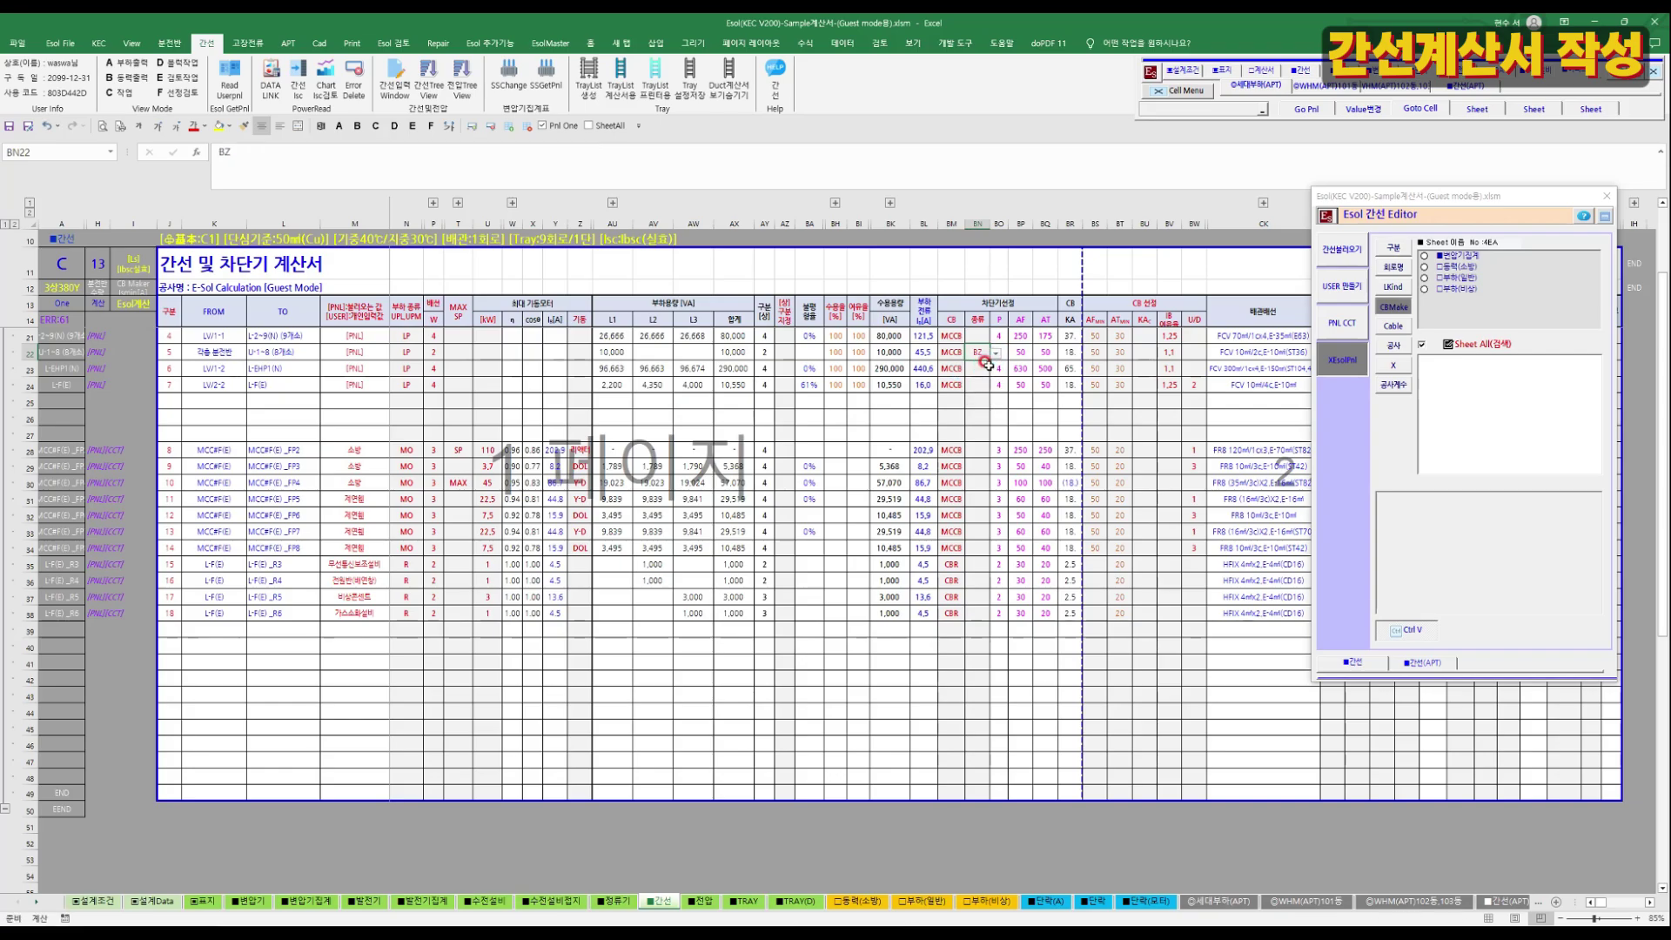
# Examine the XEsolPnl circuit classifications by Cable, 공사 and X, including the circuits listed under the FR8 and FCV cables.
pyautogui.click(1393, 326)
pyautogui.click(1421, 347)
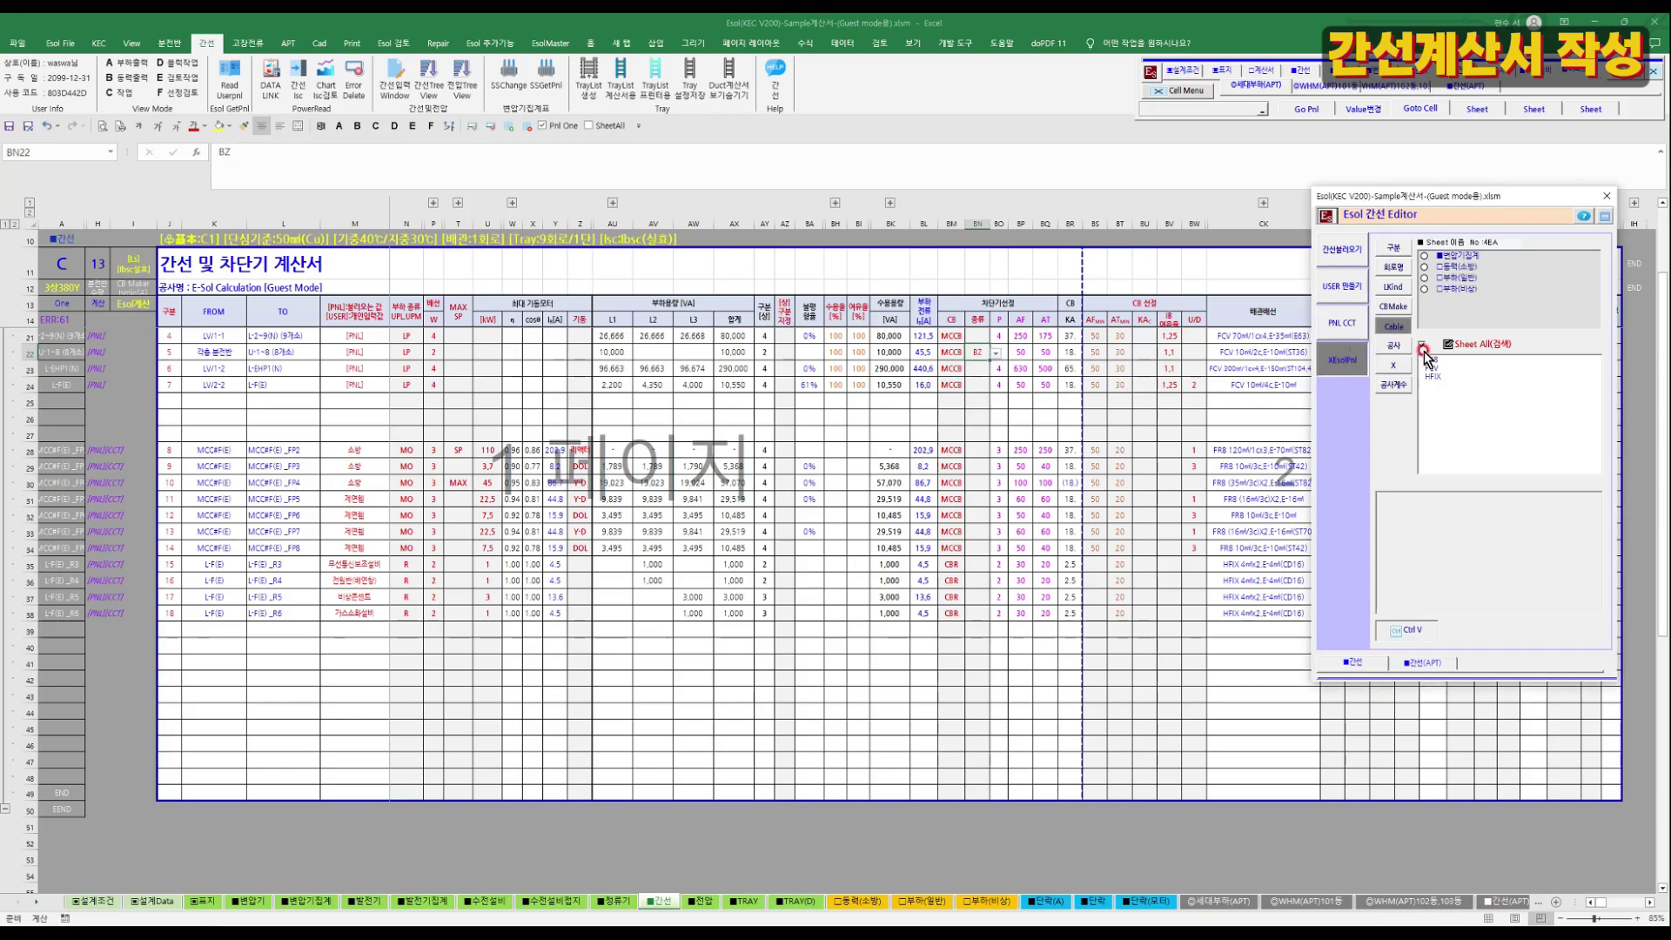
pyautogui.click(1432, 362)
pyautogui.click(1434, 505)
pyautogui.moveTo(1431, 507); pyautogui.dragTo(1432, 553)
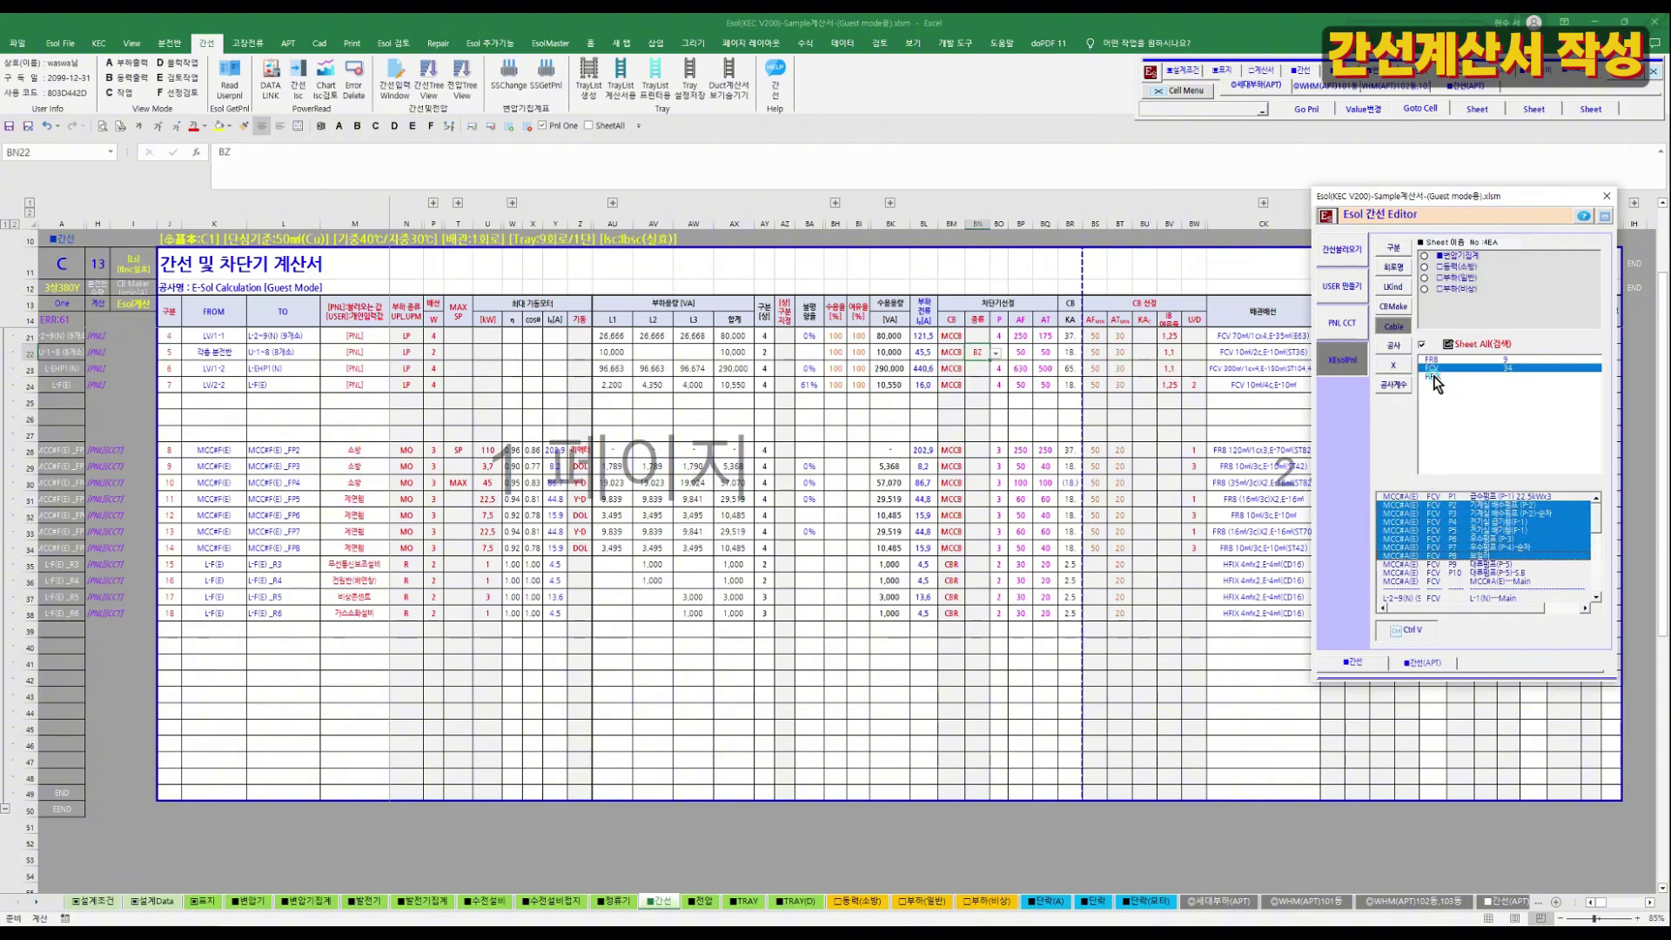
pyautogui.click(1433, 376)
pyautogui.click(1434, 367)
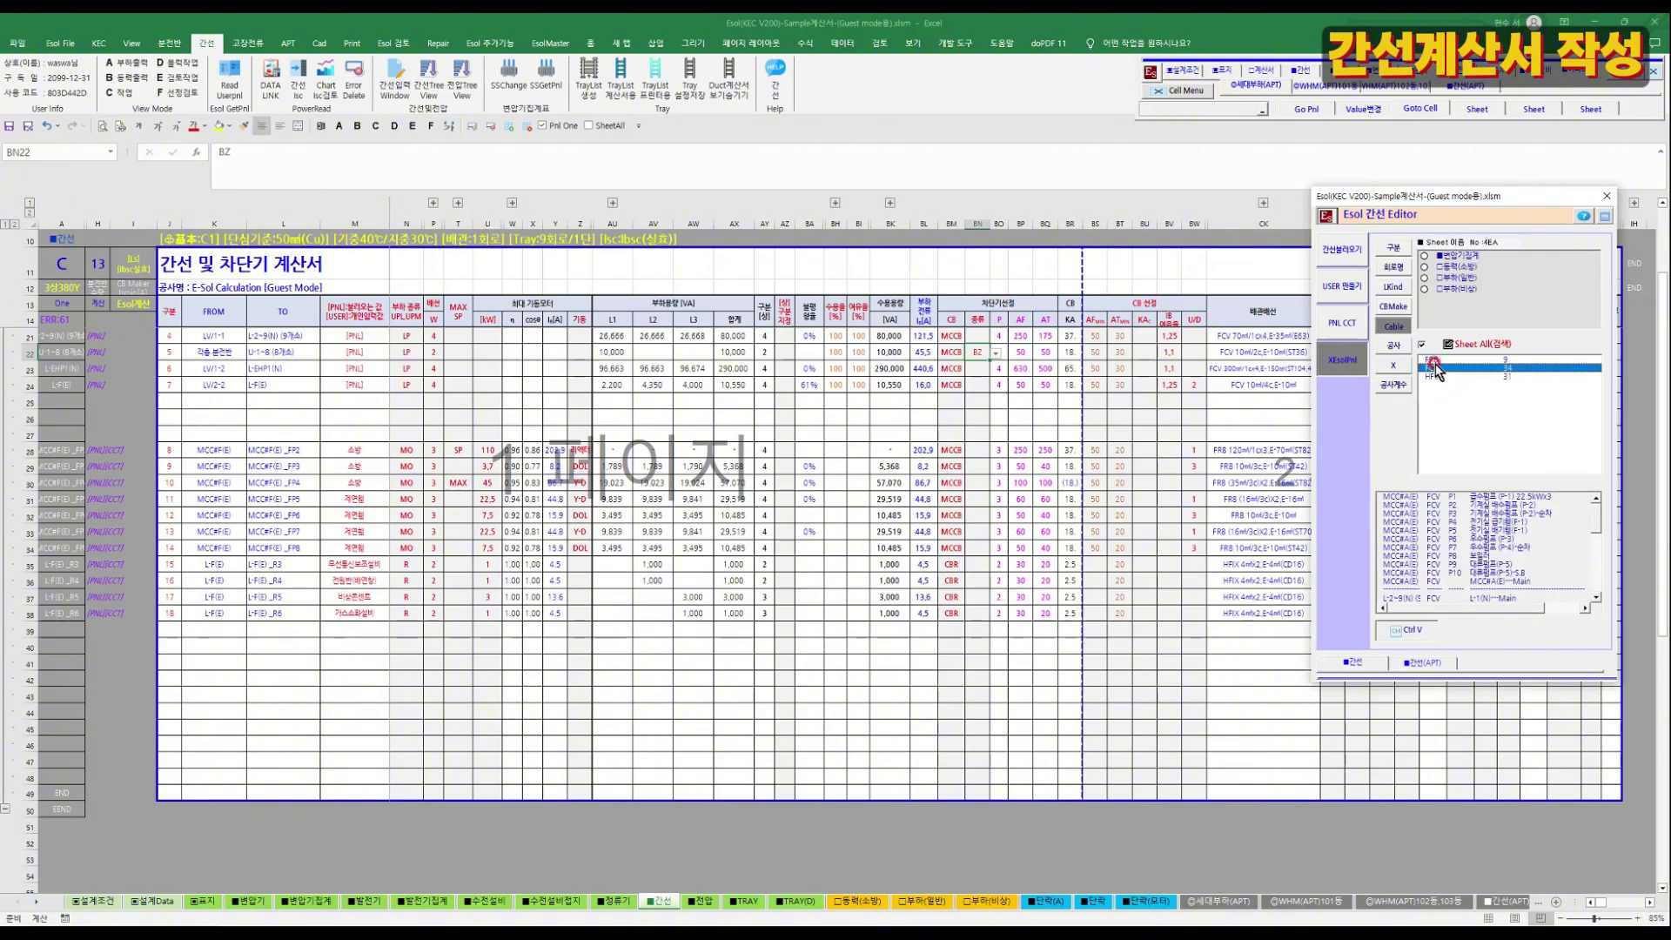
pyautogui.click(1395, 365)
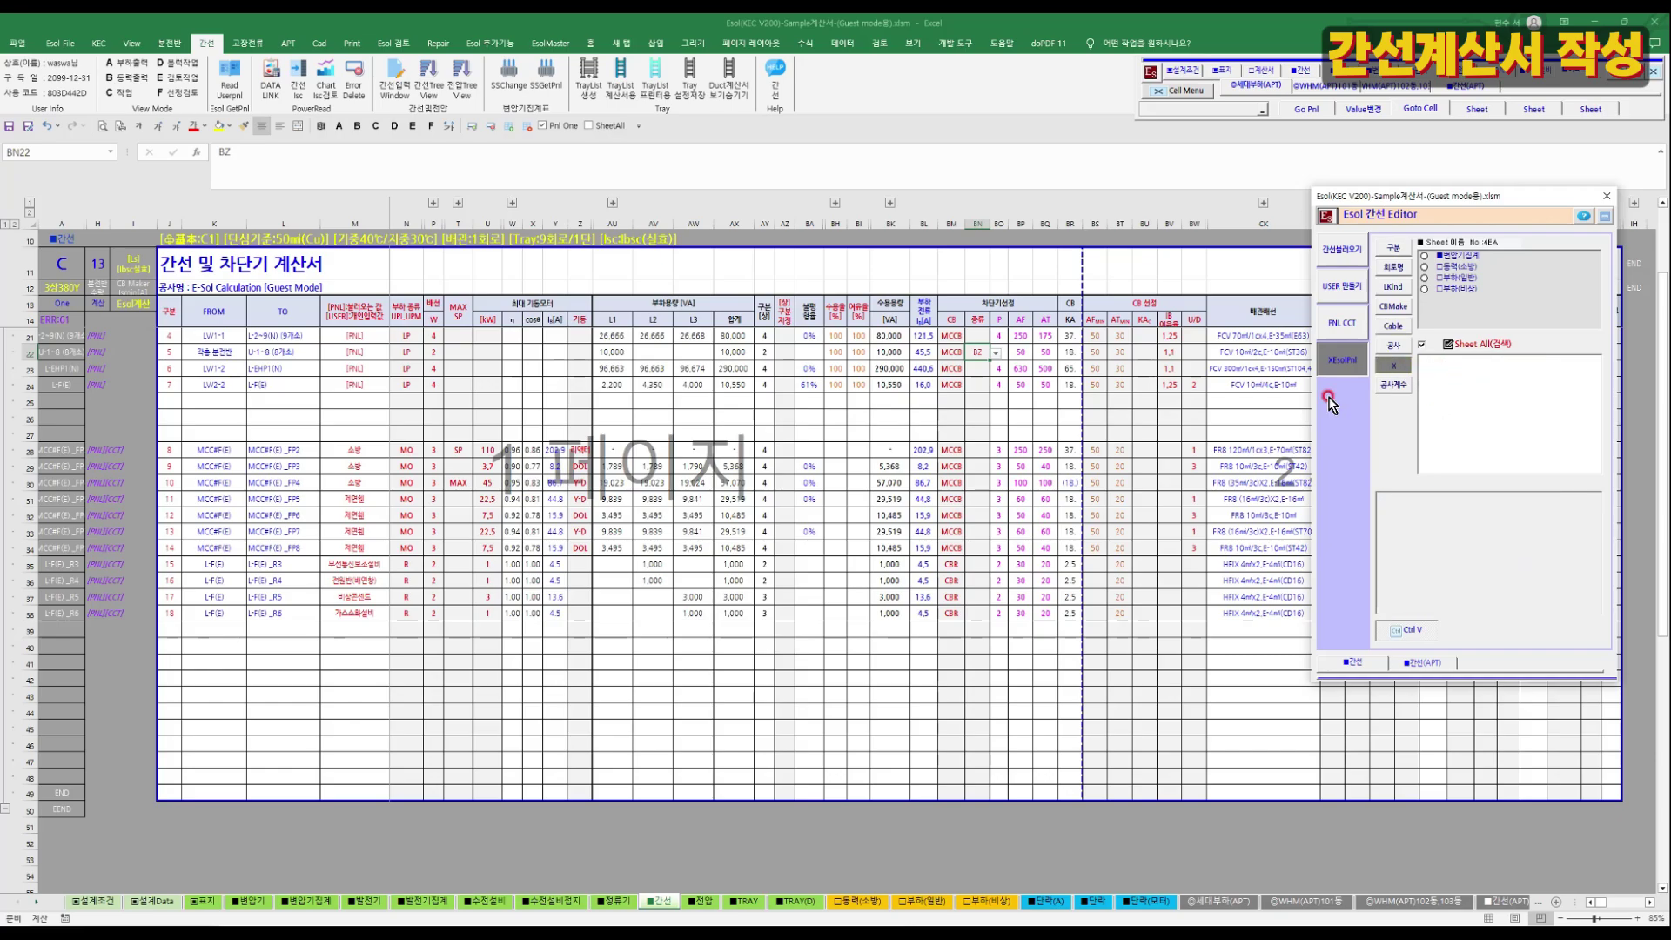
# Mark the FP5 circuit in row 20 of the 동력(소방) load sheet with X in its classification column.
pyautogui.click(858, 901)
pyautogui.click(114, 414)
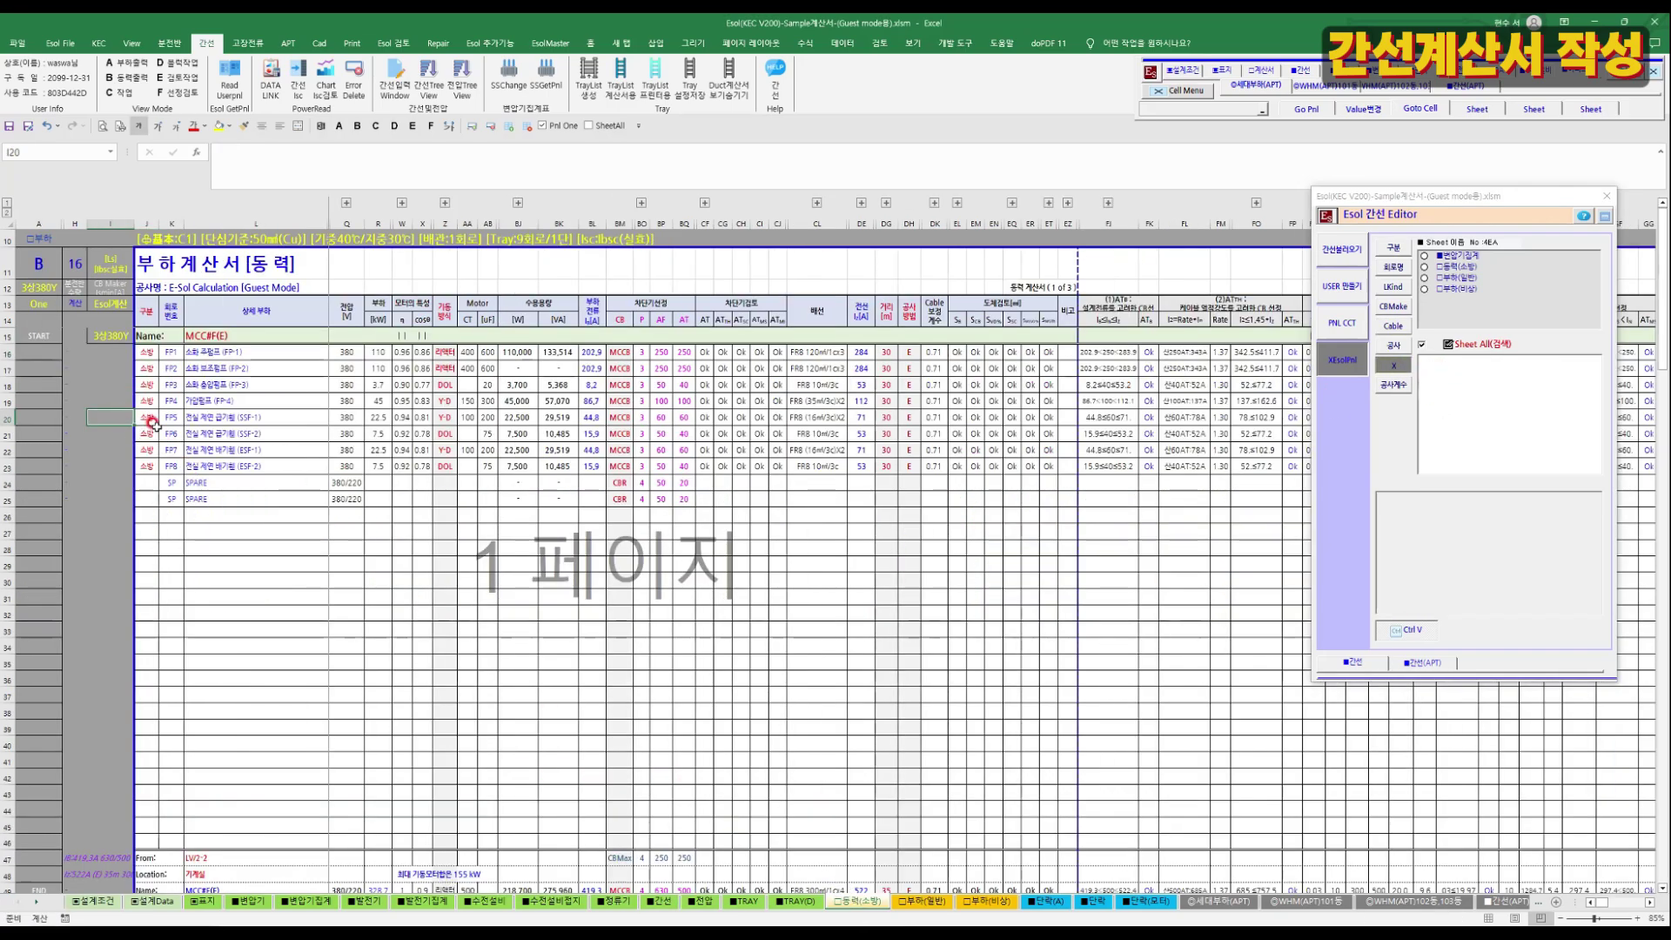
pyautogui.click(191, 548)
# List the circuits classified as X in XEsolPnl and examine the listed entry.
pyautogui.click(1397, 347)
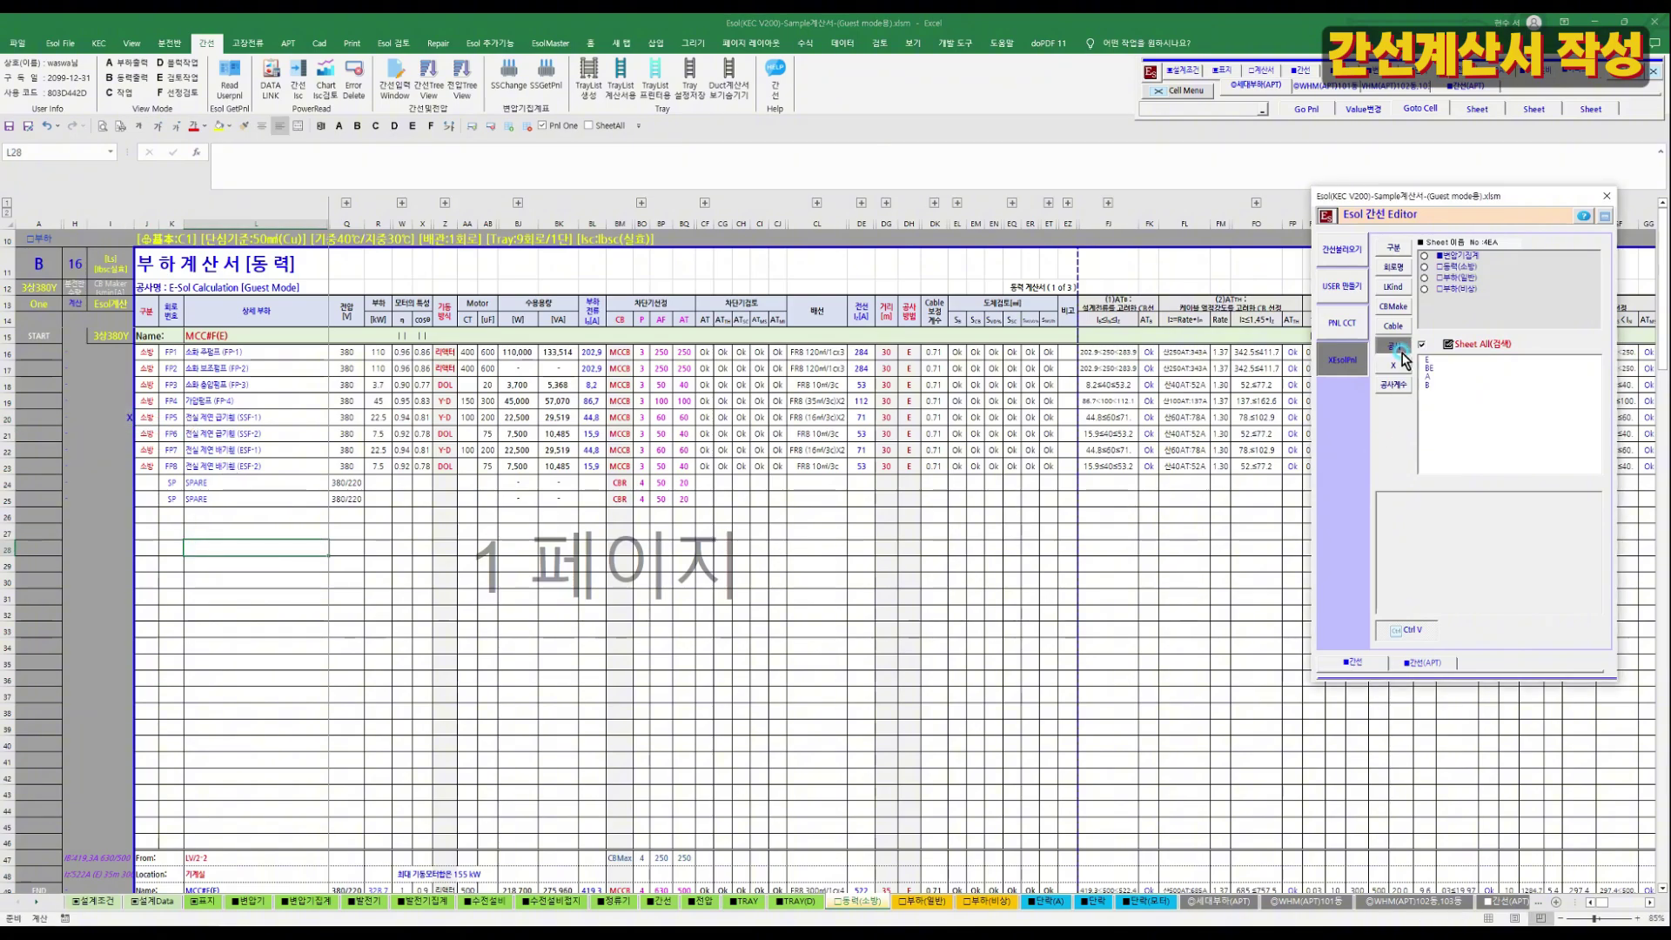
pyautogui.click(1396, 366)
pyautogui.click(1437, 361)
pyautogui.click(1450, 497)
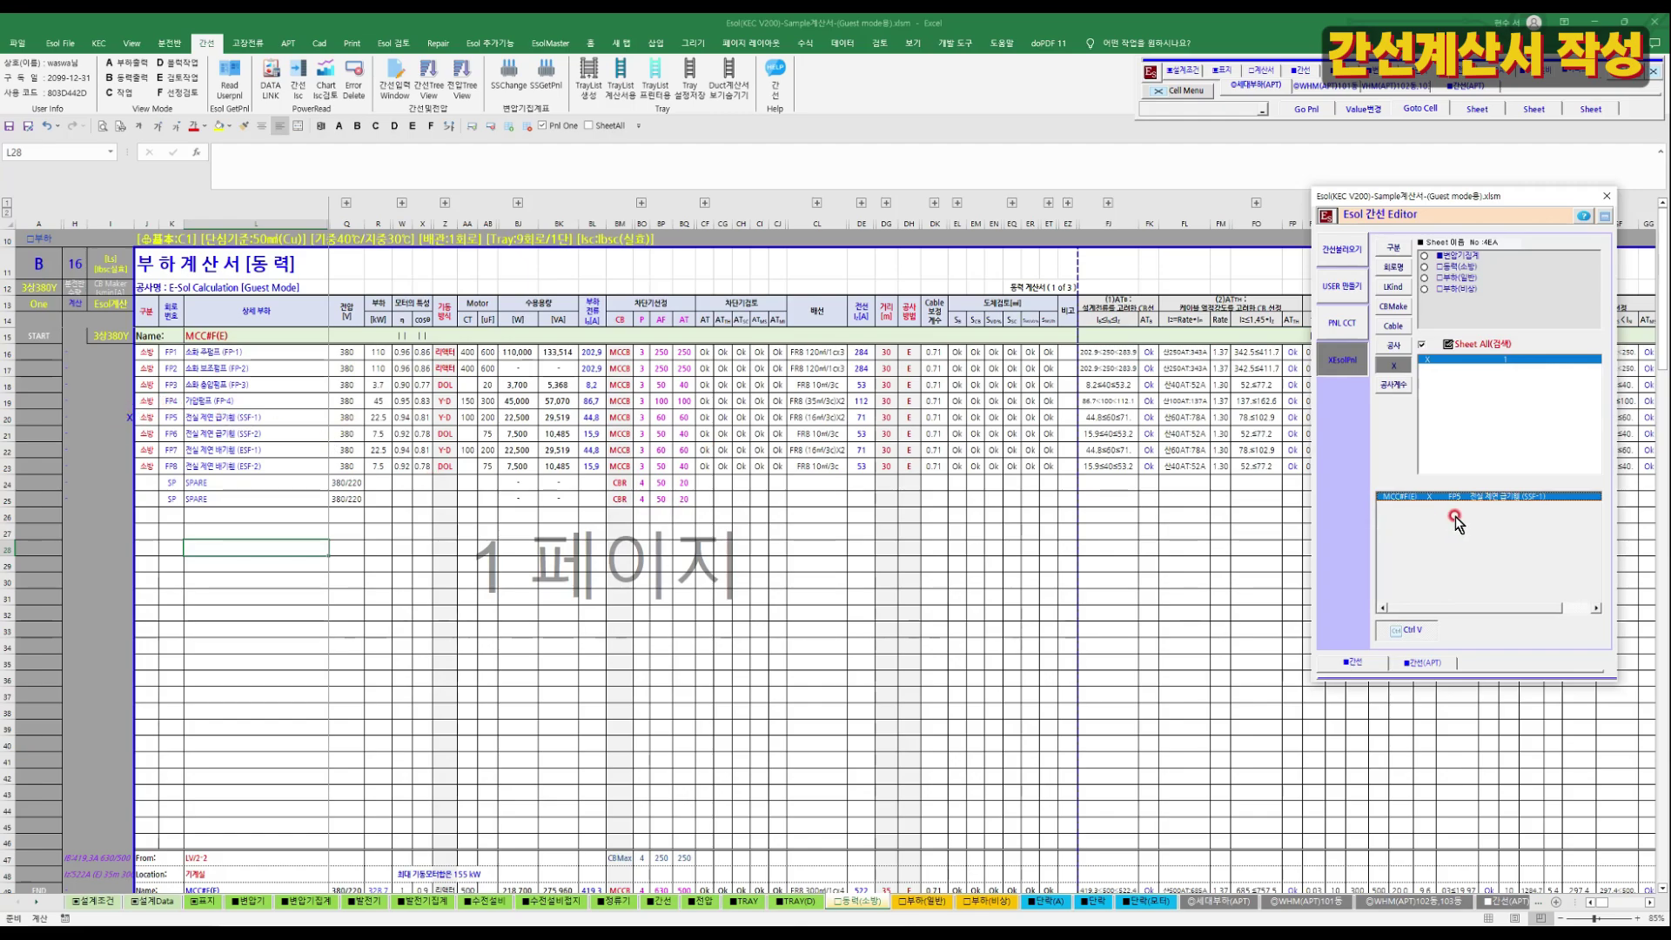
pyautogui.moveTo(1494, 507); pyautogui.dragTo(1493, 475)
pyautogui.click(1350, 366)
# Review the 간선 feeder list against the 동력(소방) load sheet and close the feeder editor.
pyautogui.click(654, 902)
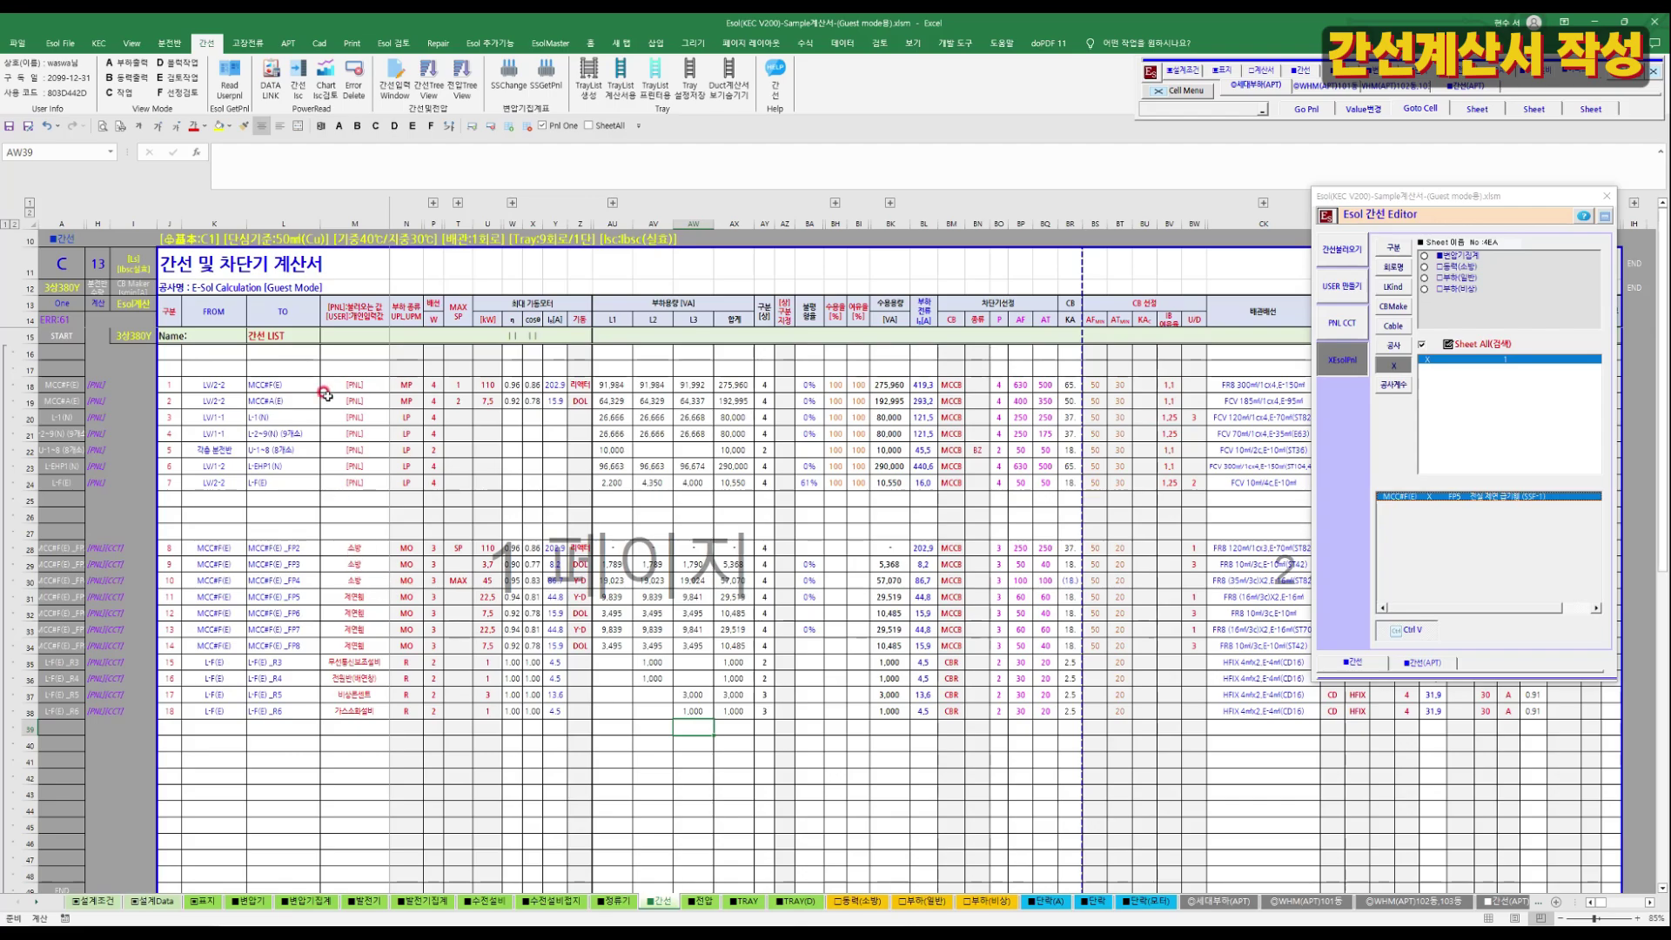
pyautogui.click(1352, 286)
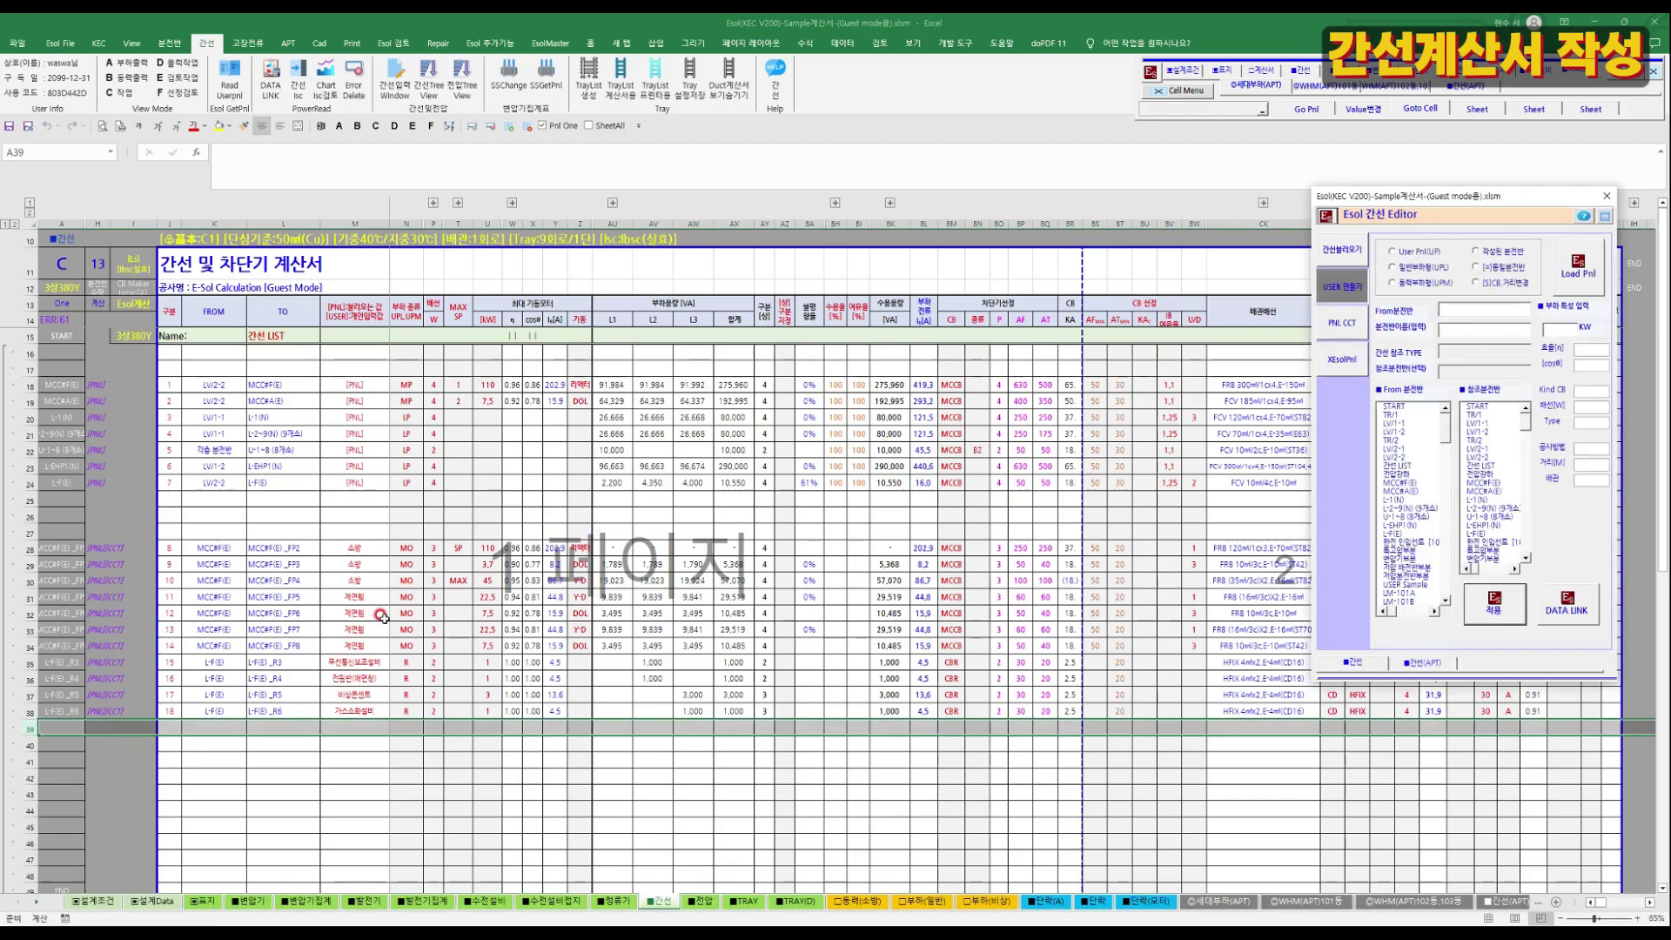
pyautogui.click(873, 905)
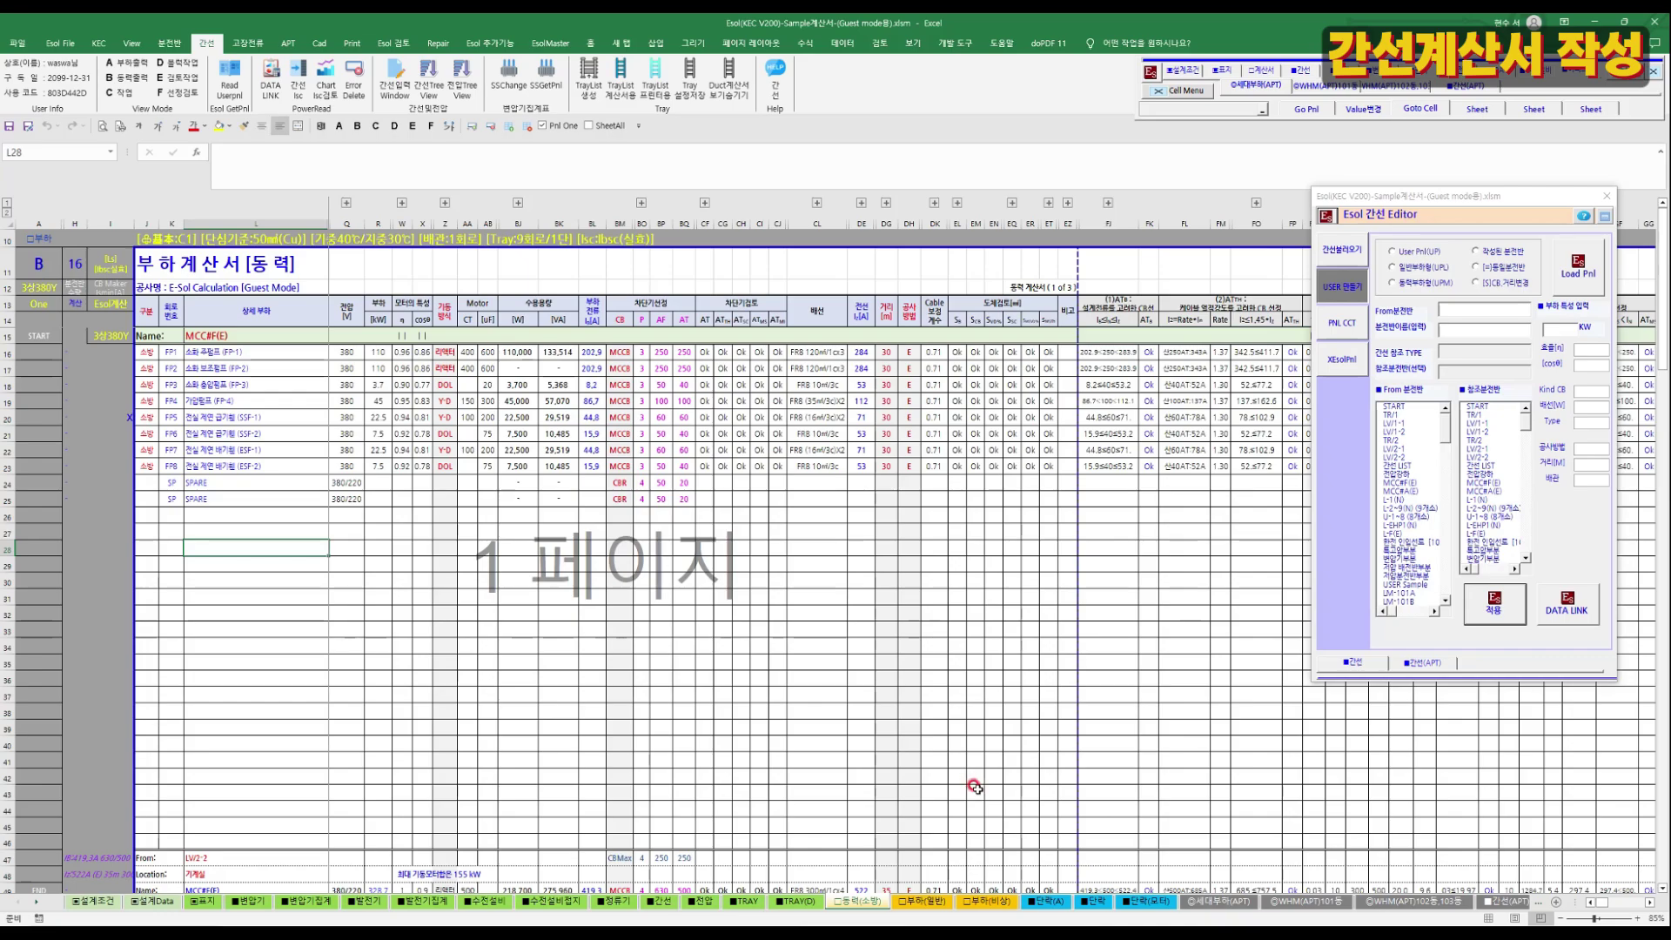
pyautogui.scroll(-2, 871, 705)
pyautogui.click(957, 628)
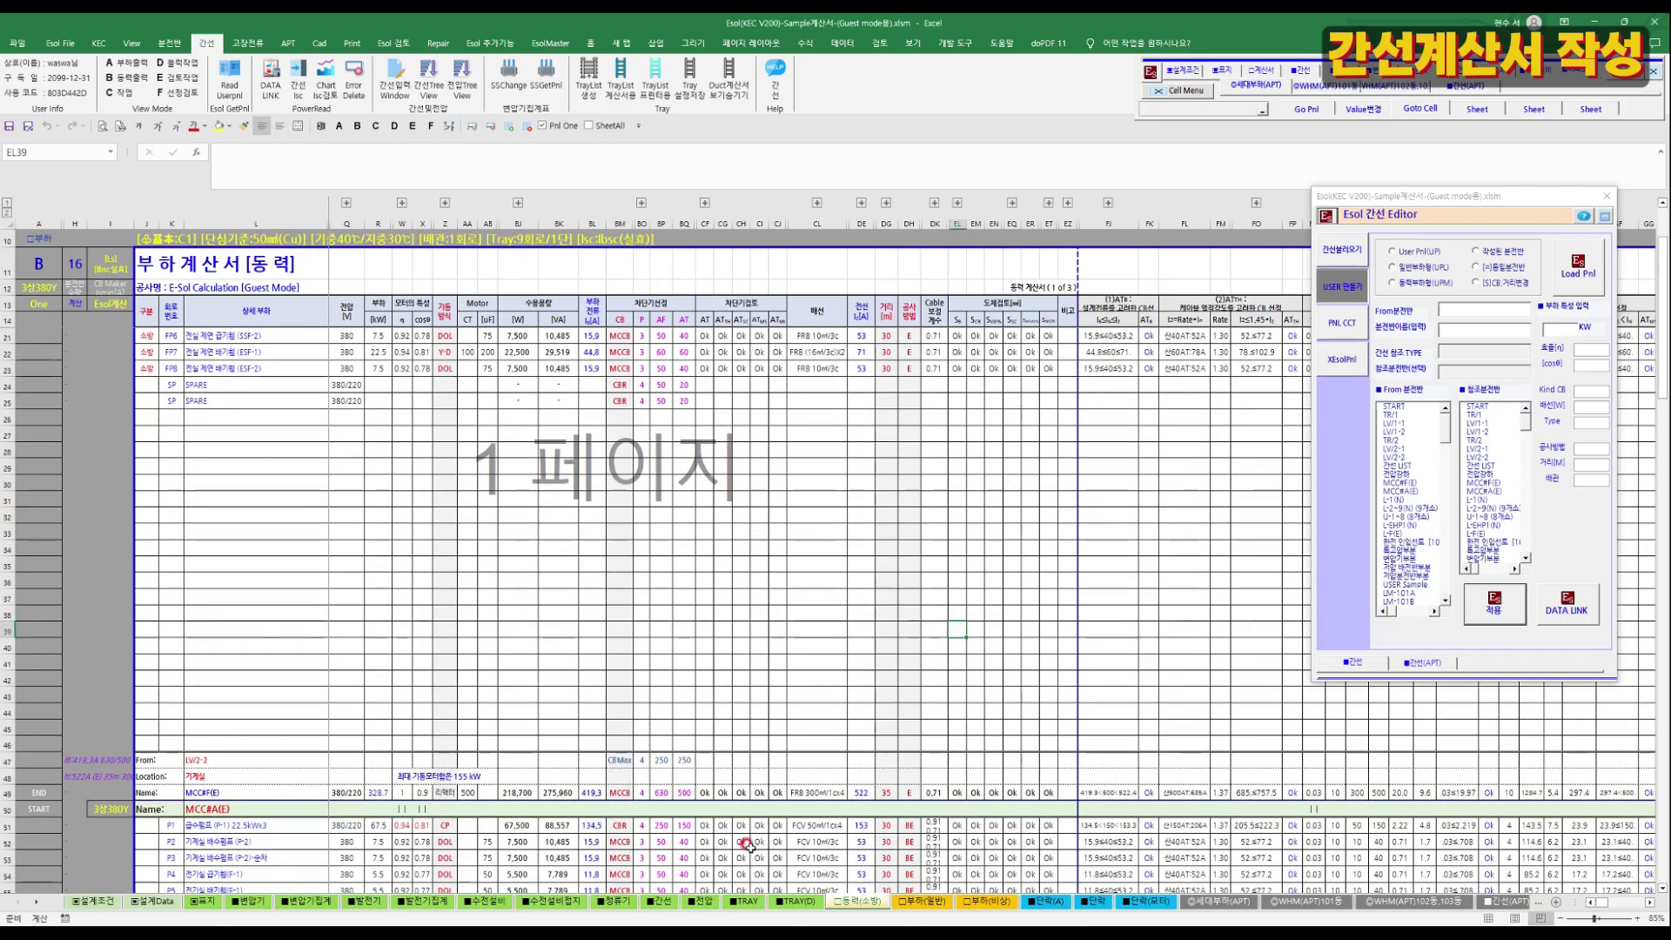
pyautogui.click(661, 900)
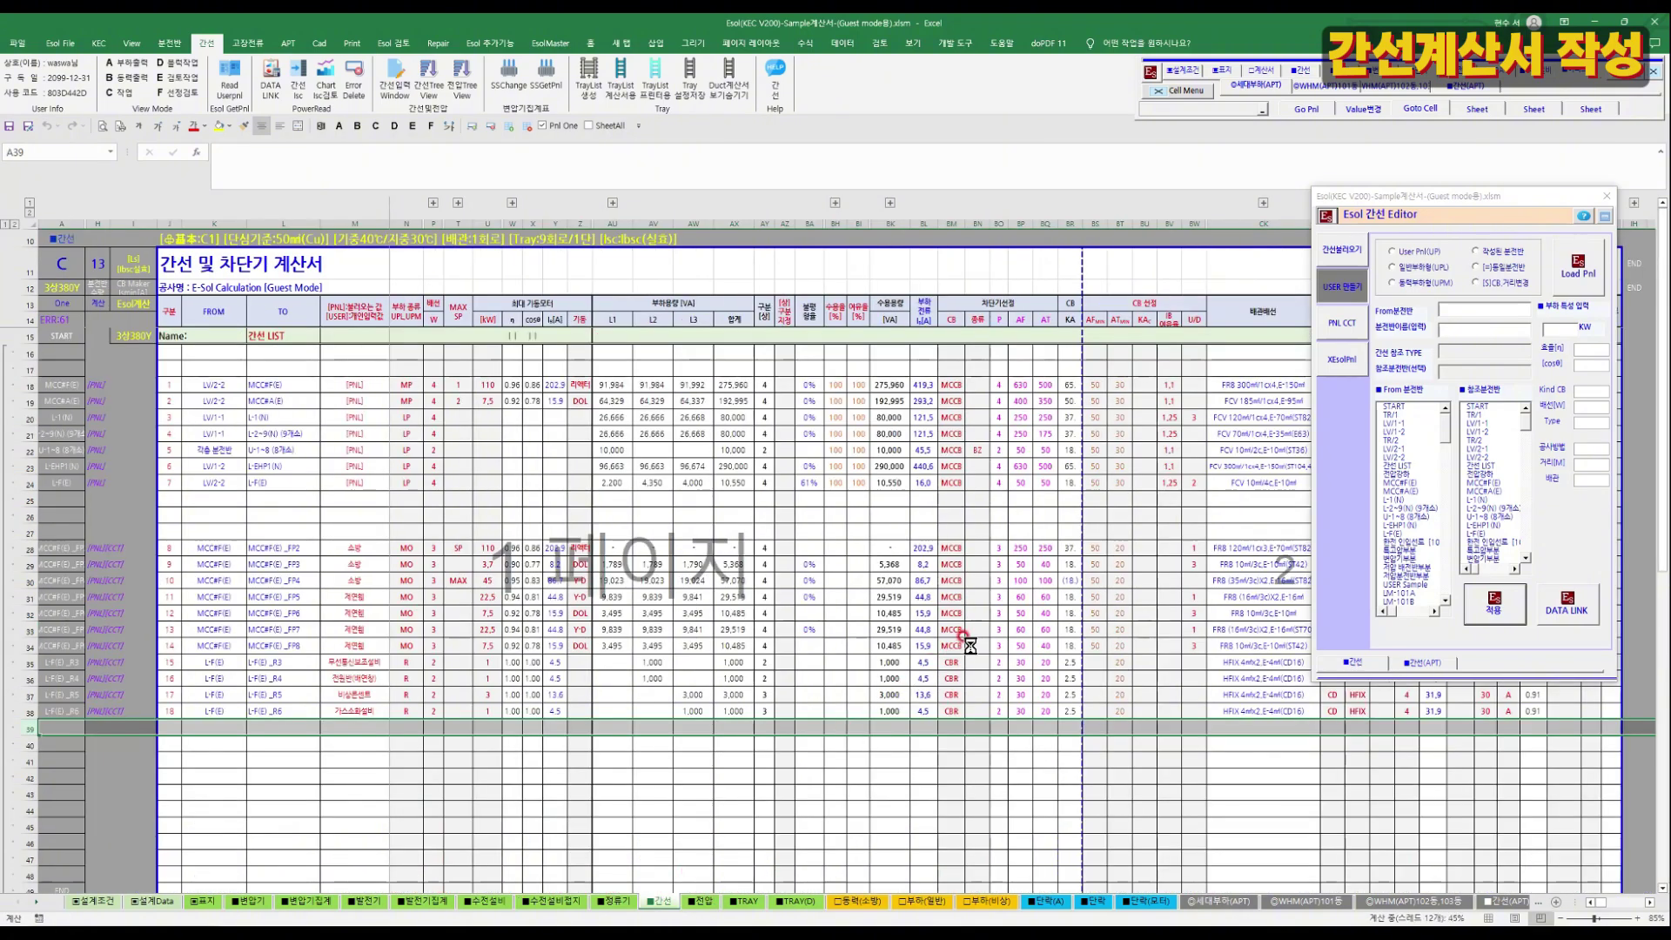
pyautogui.click(1035, 596)
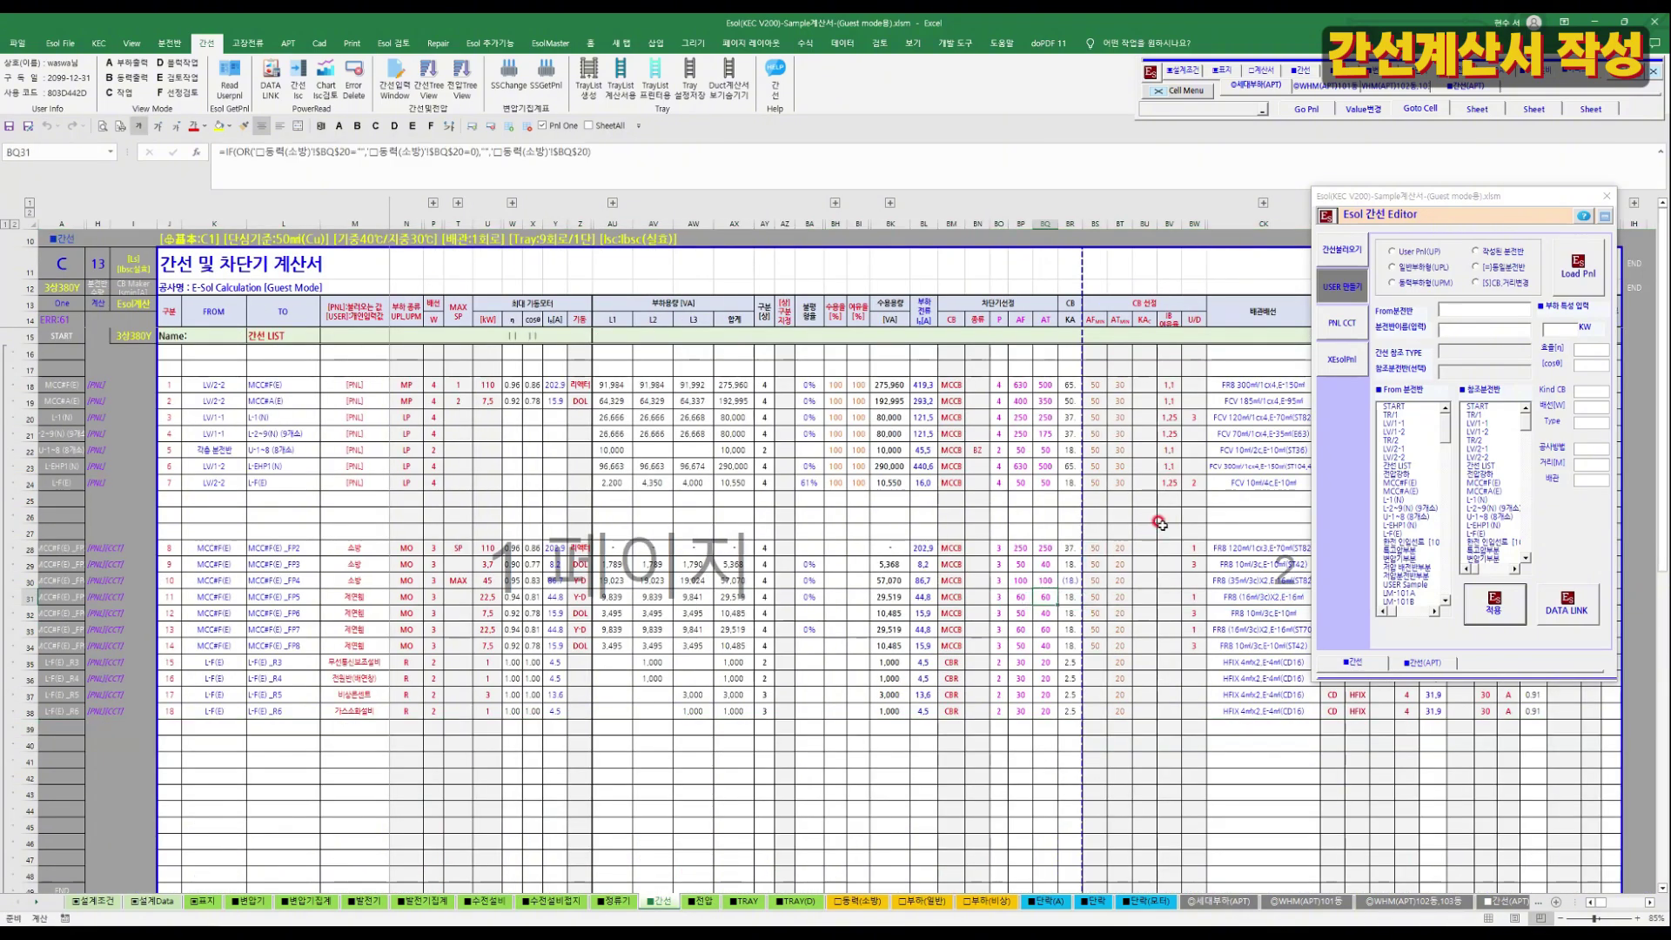
pyautogui.click(1604, 198)
# Trace the distance of the MCC#F(E) feeder in row 18 to its source cell and return to the 간선 sheet.
pyautogui.click(1145, 449)
pyautogui.click(1172, 429)
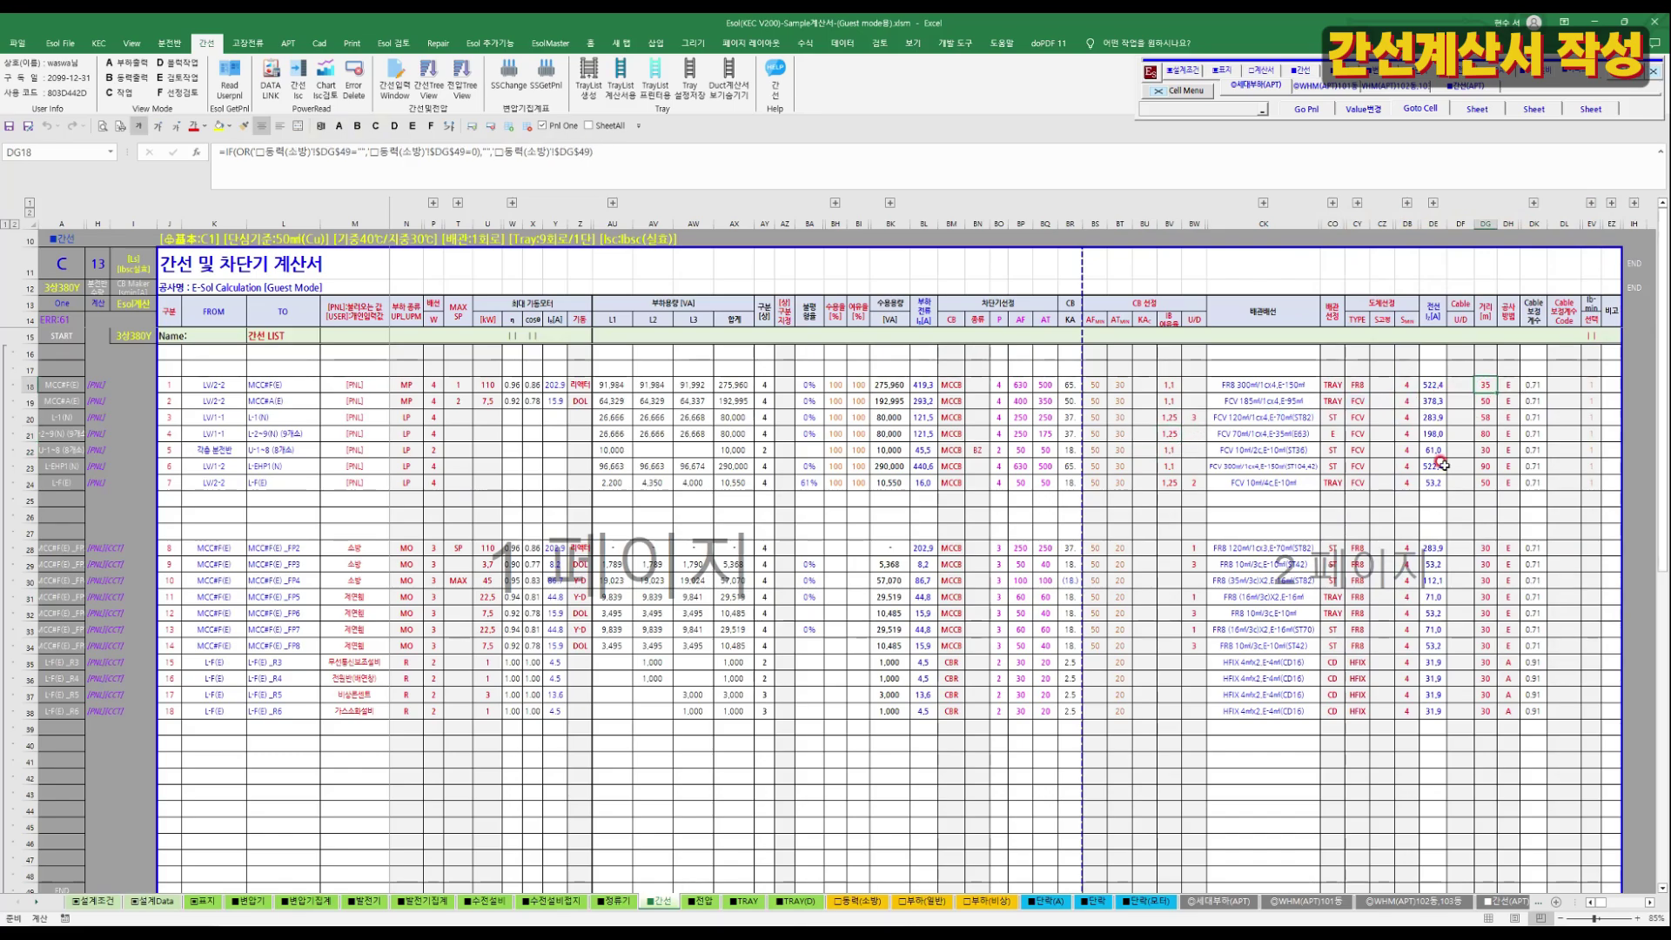
pyautogui.click(1429, 109)
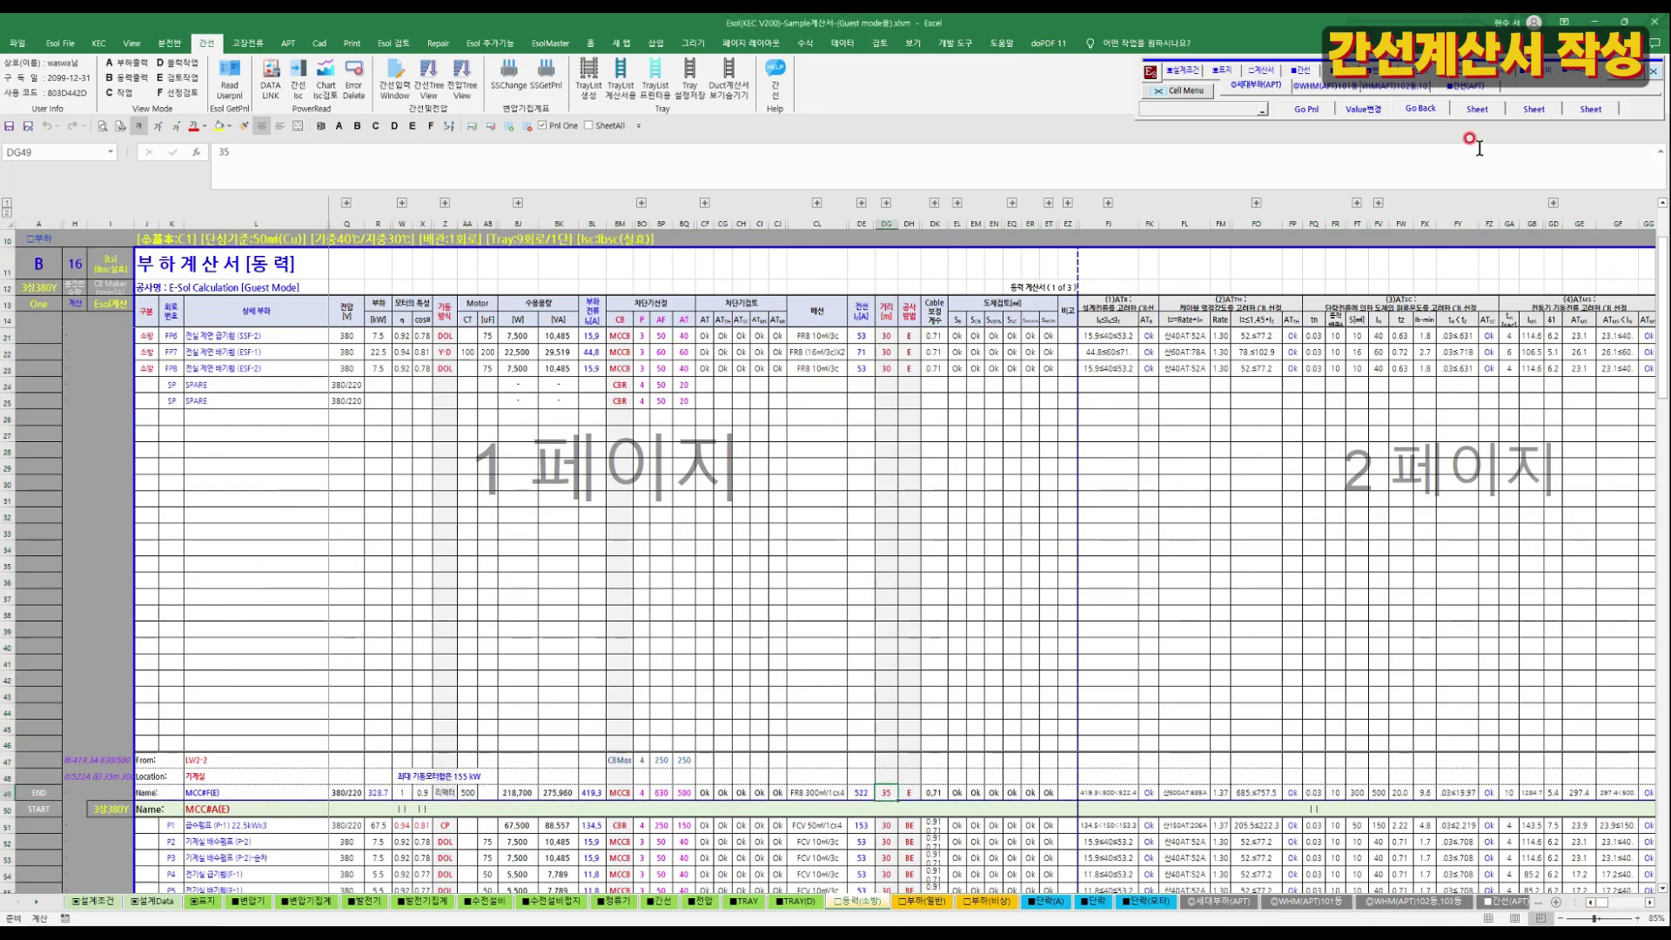
pyautogui.click(1426, 109)
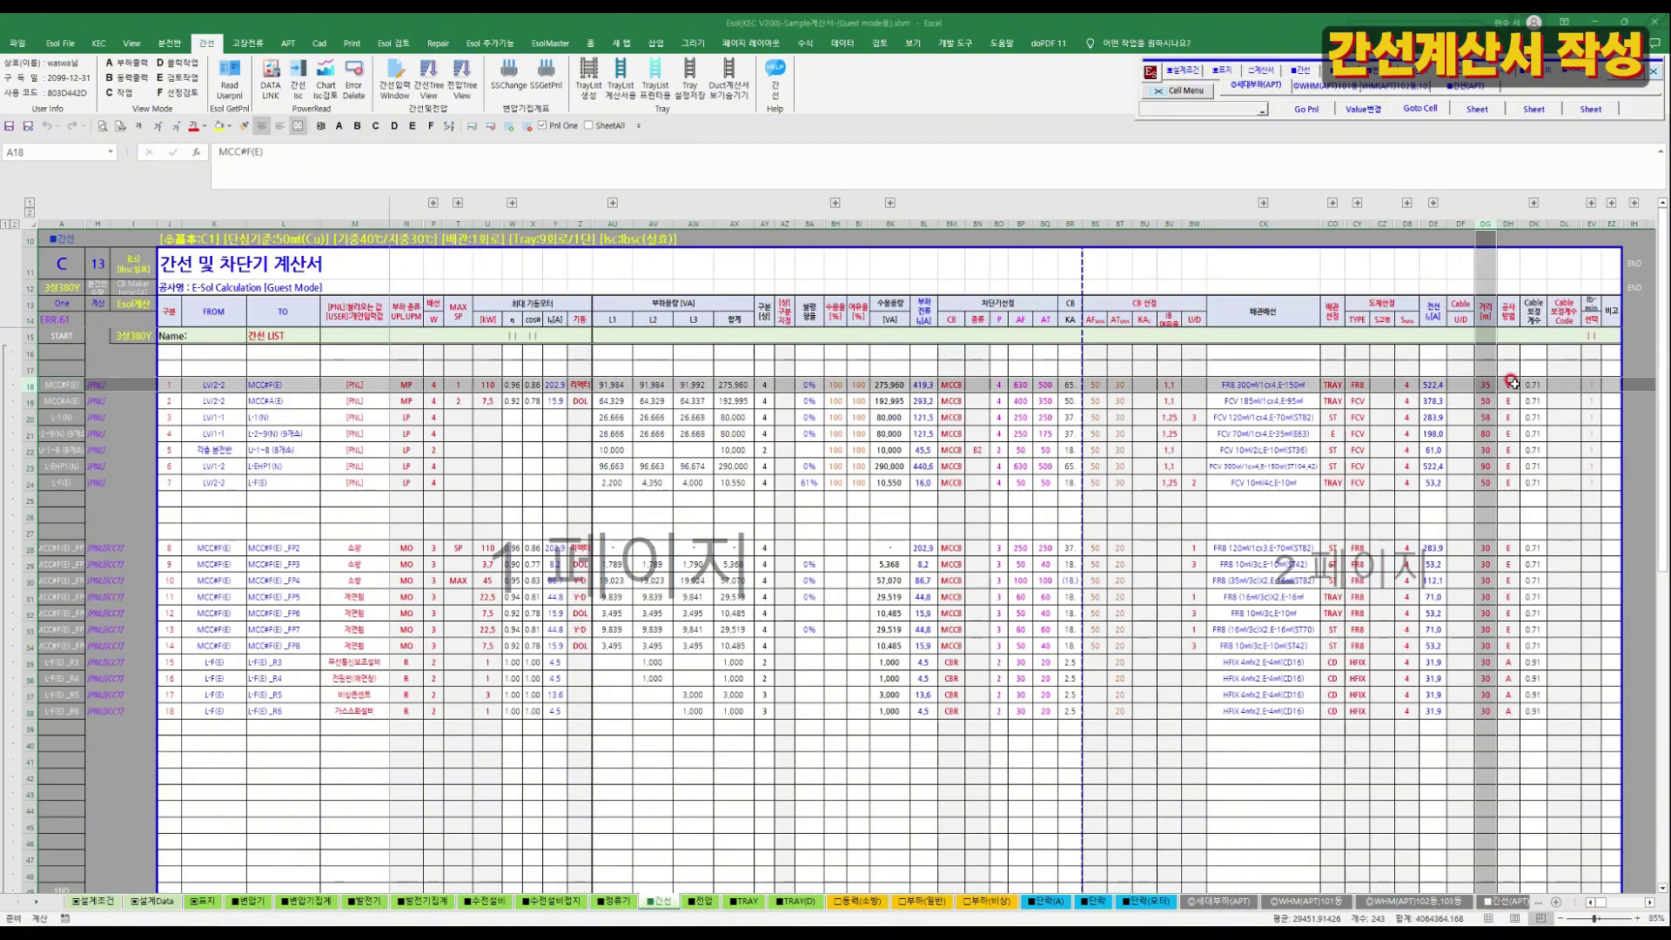
# Change the source distance value of the MCC#F(E) feeder in row 18 to 350 directly from the 간선 sheet.
pyautogui.click(1487, 384)
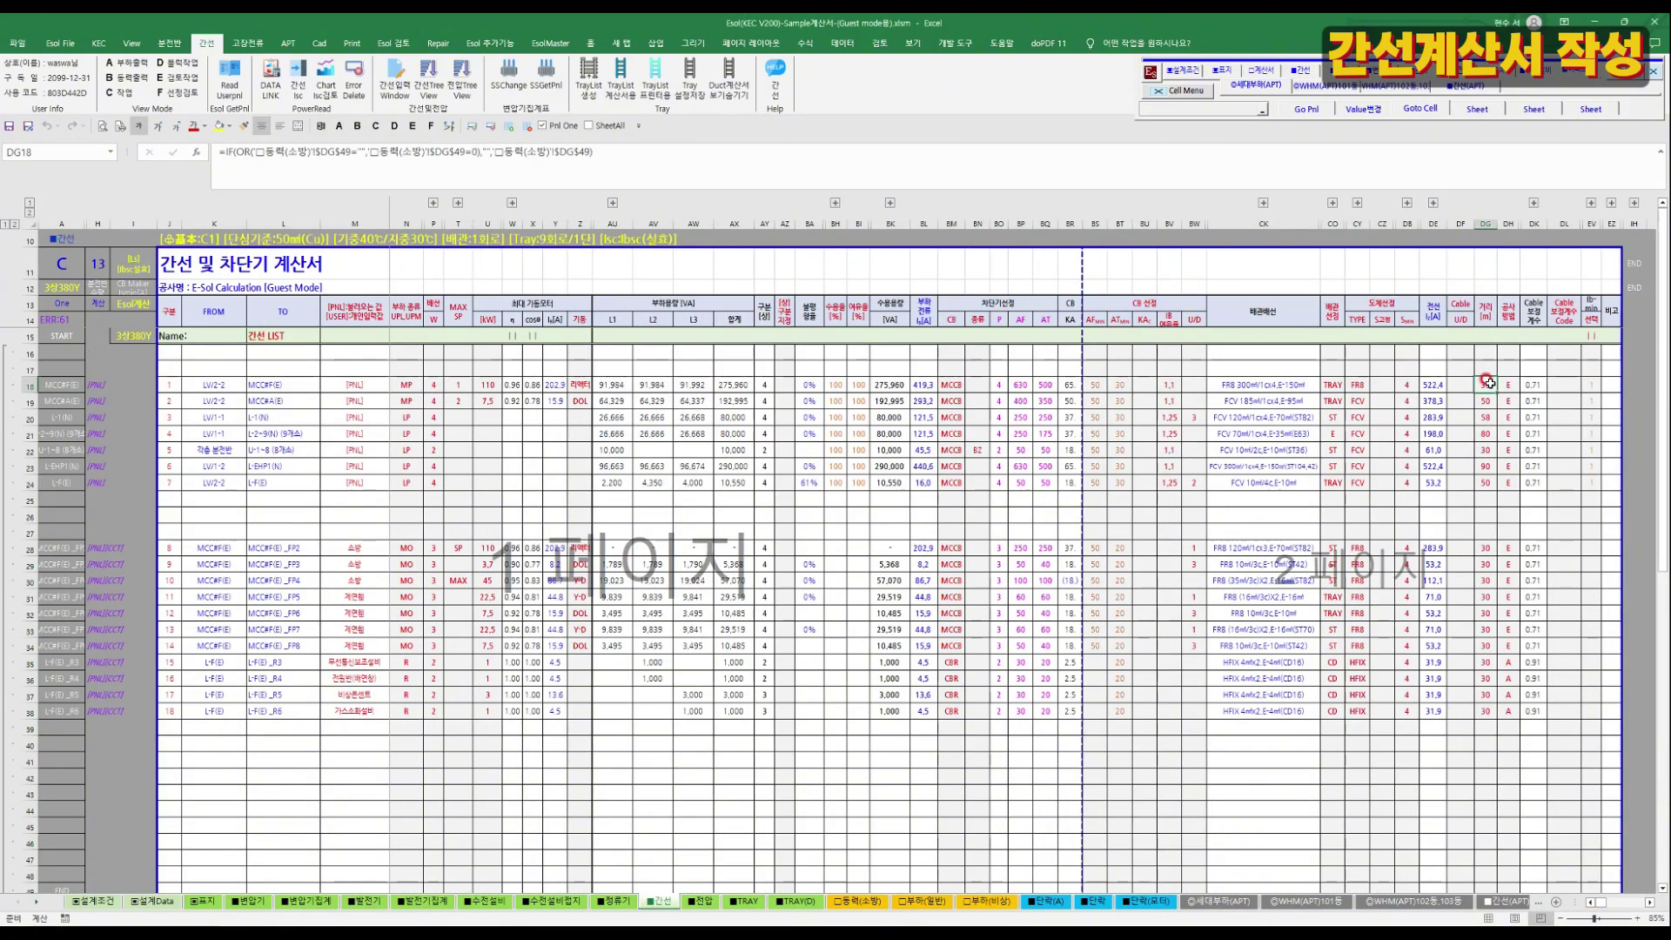
pyautogui.click(1367, 109)
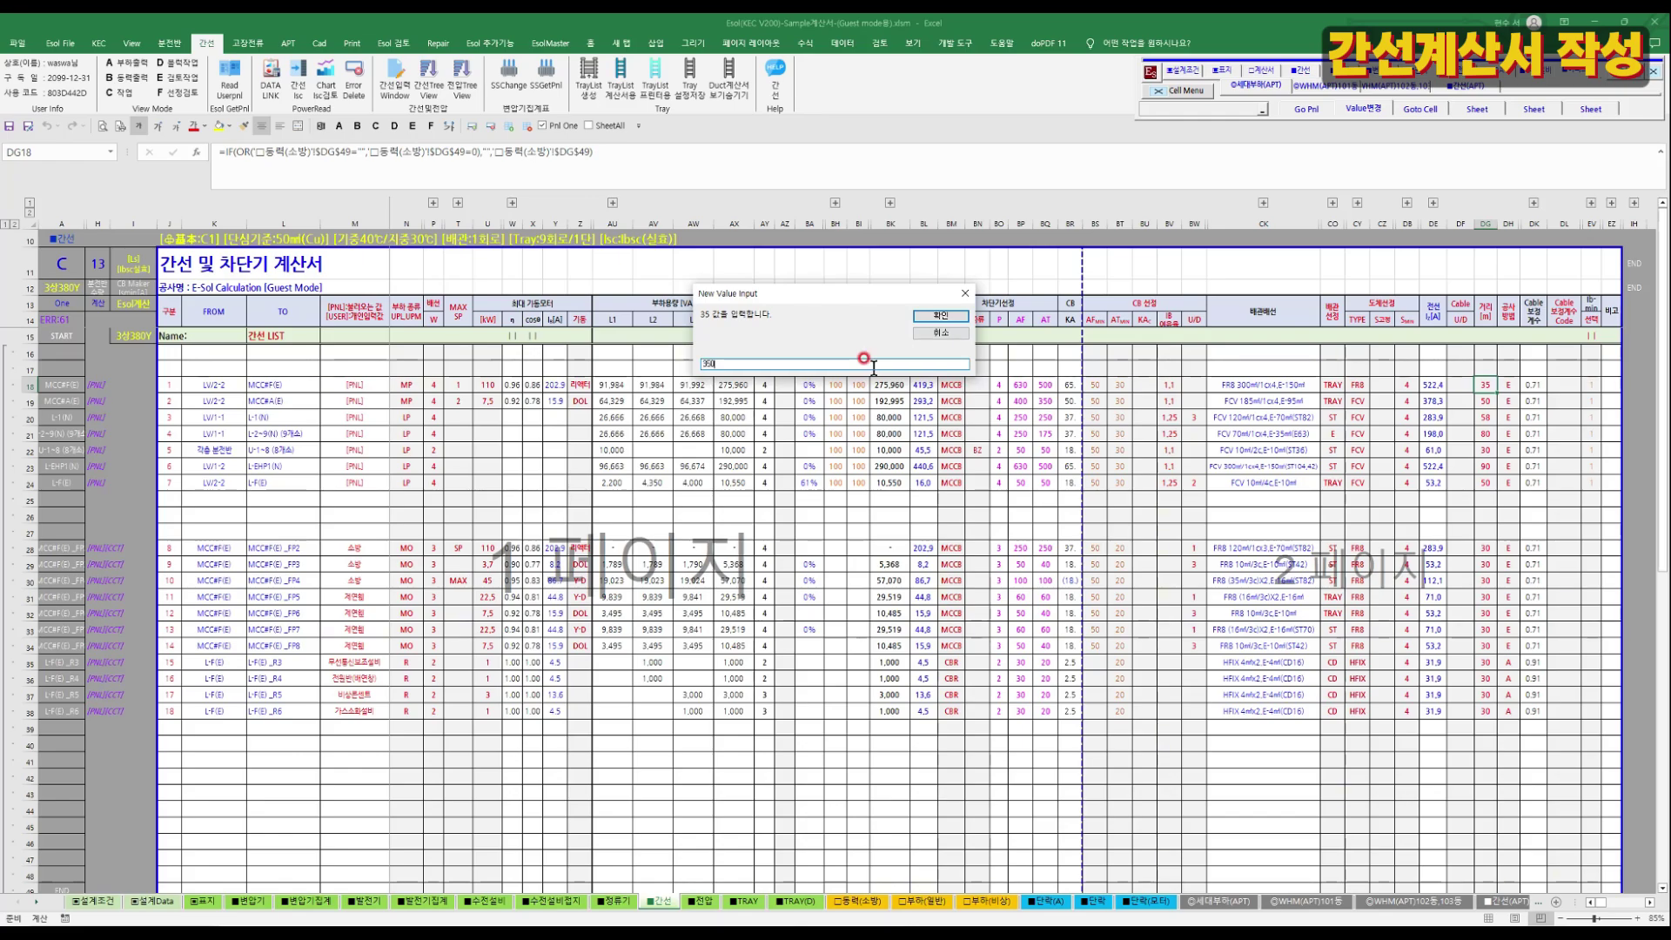
pyautogui.press('Return')
pyautogui.click(873, 511)
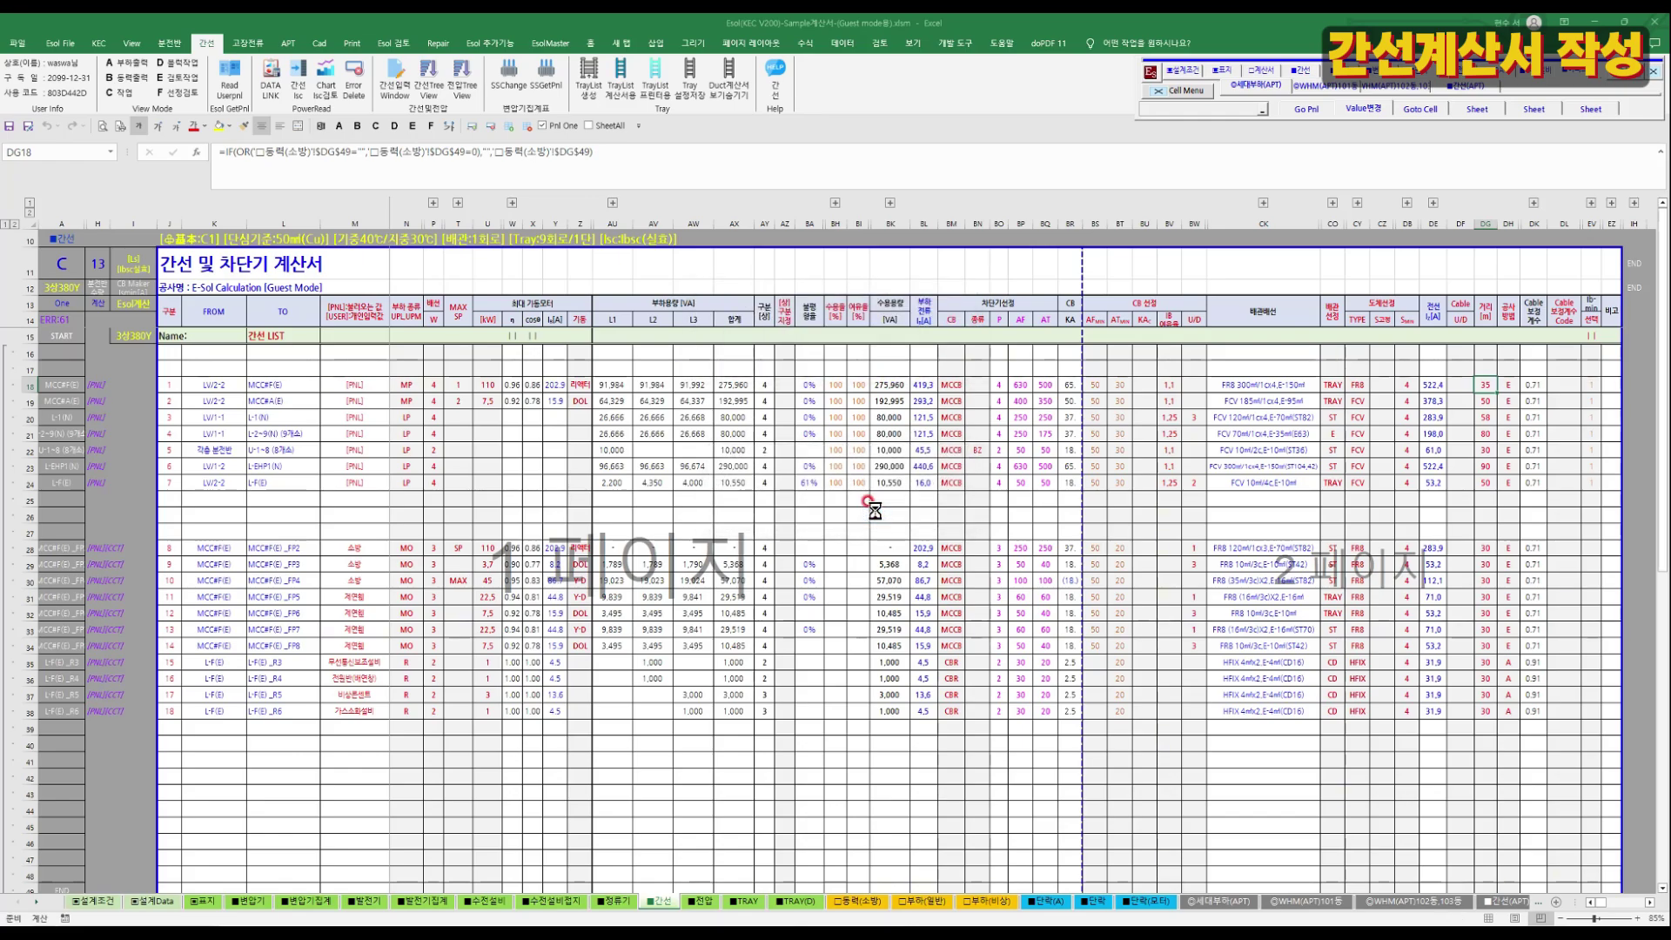
pyautogui.press('Return')
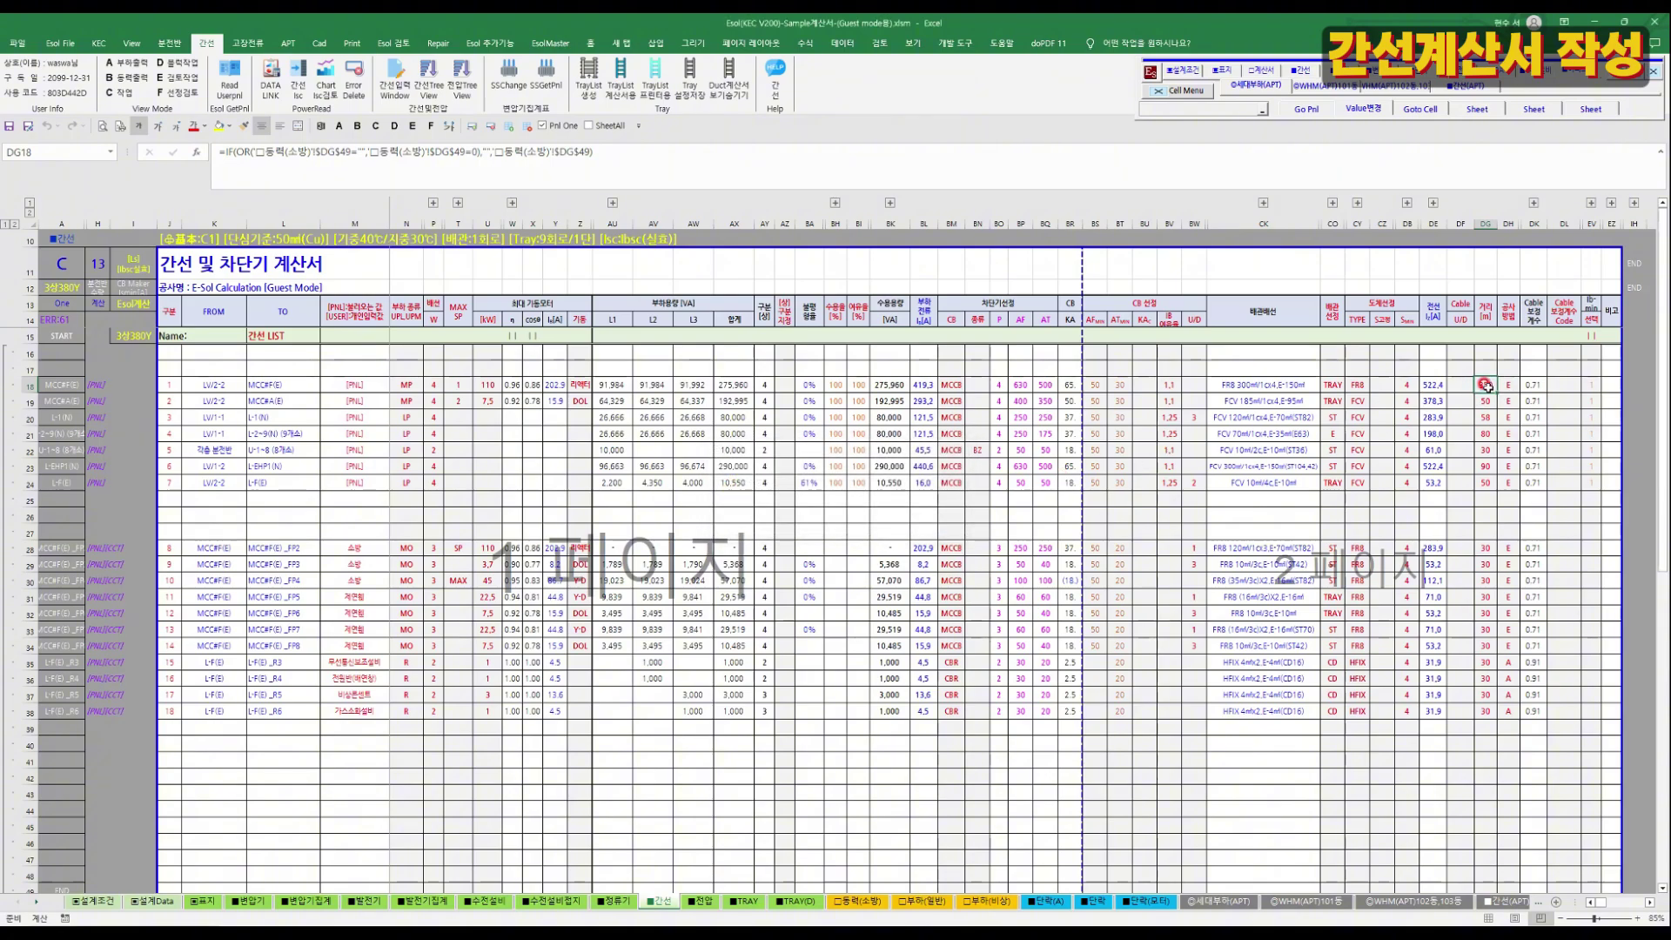
# Check the MCC#F(E) distance in its source cell on the 동력(소방) sheet and return to the 간선 sheet.
pyautogui.click(1422, 107)
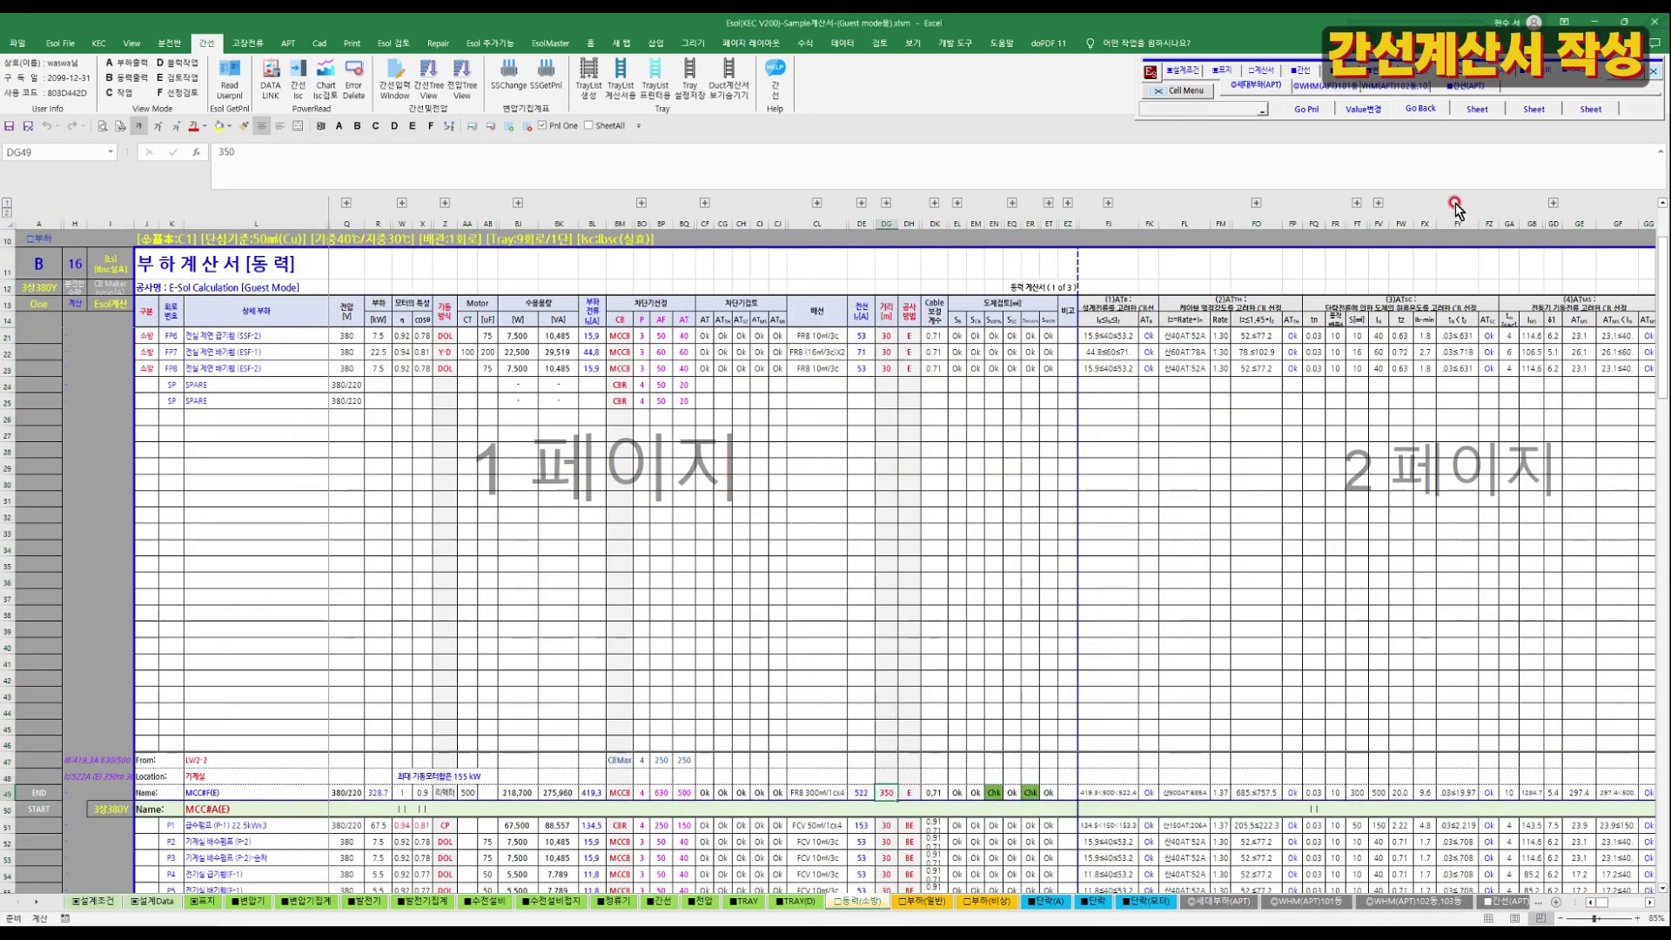
pyautogui.click(1421, 109)
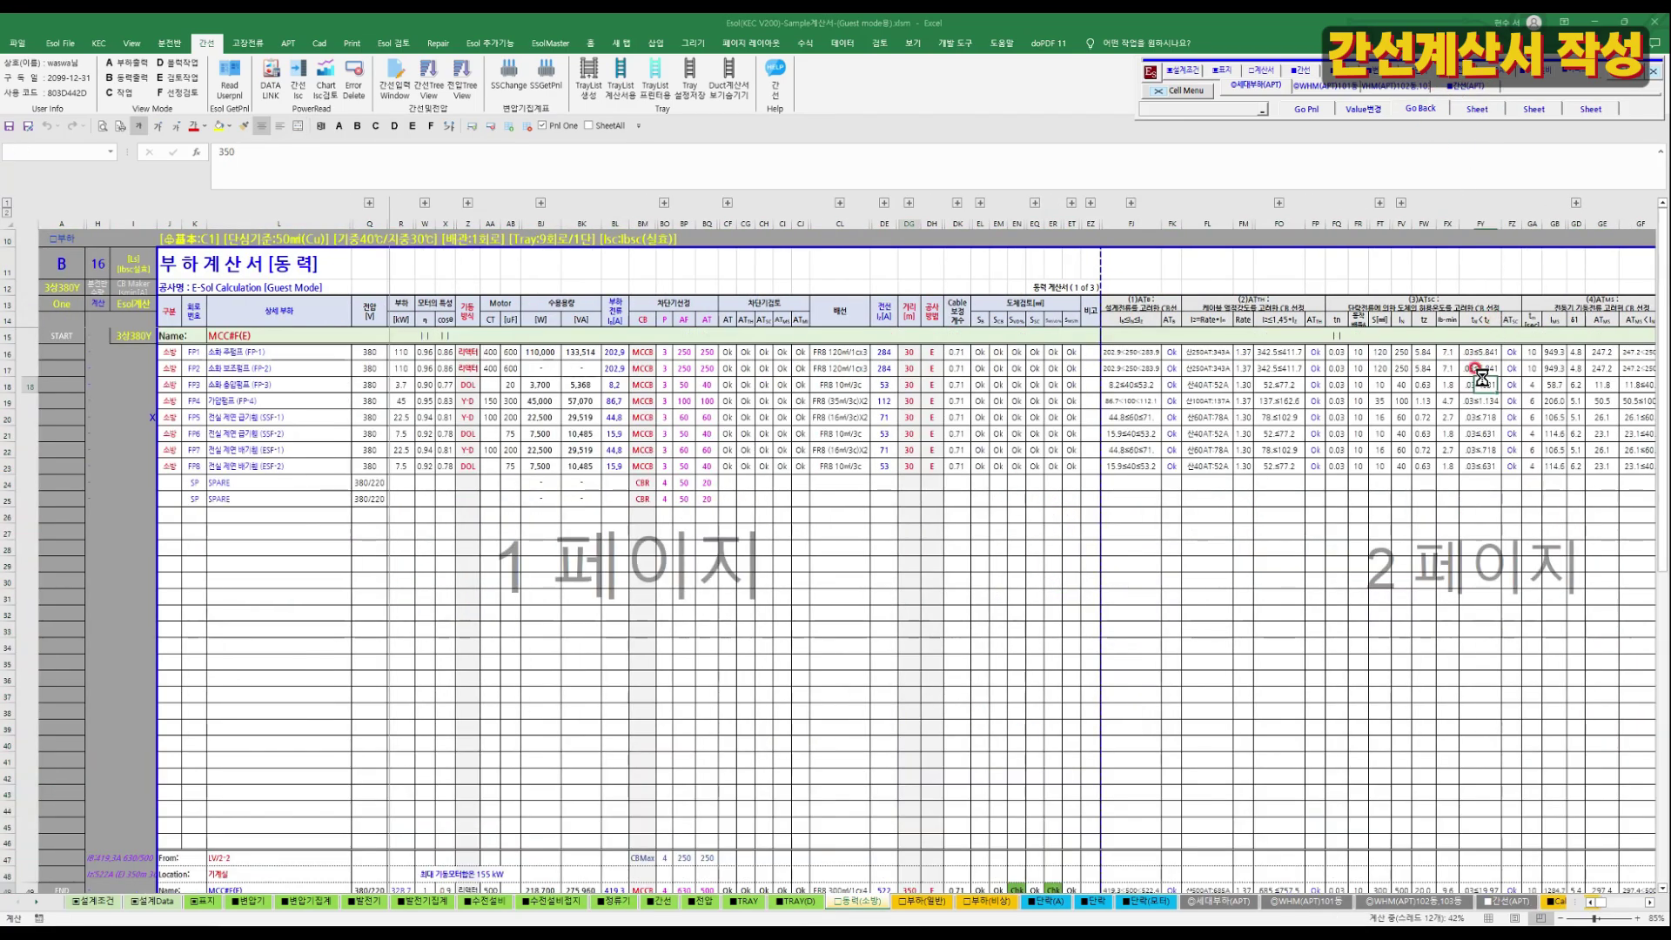
pyautogui.click(1252, 90)
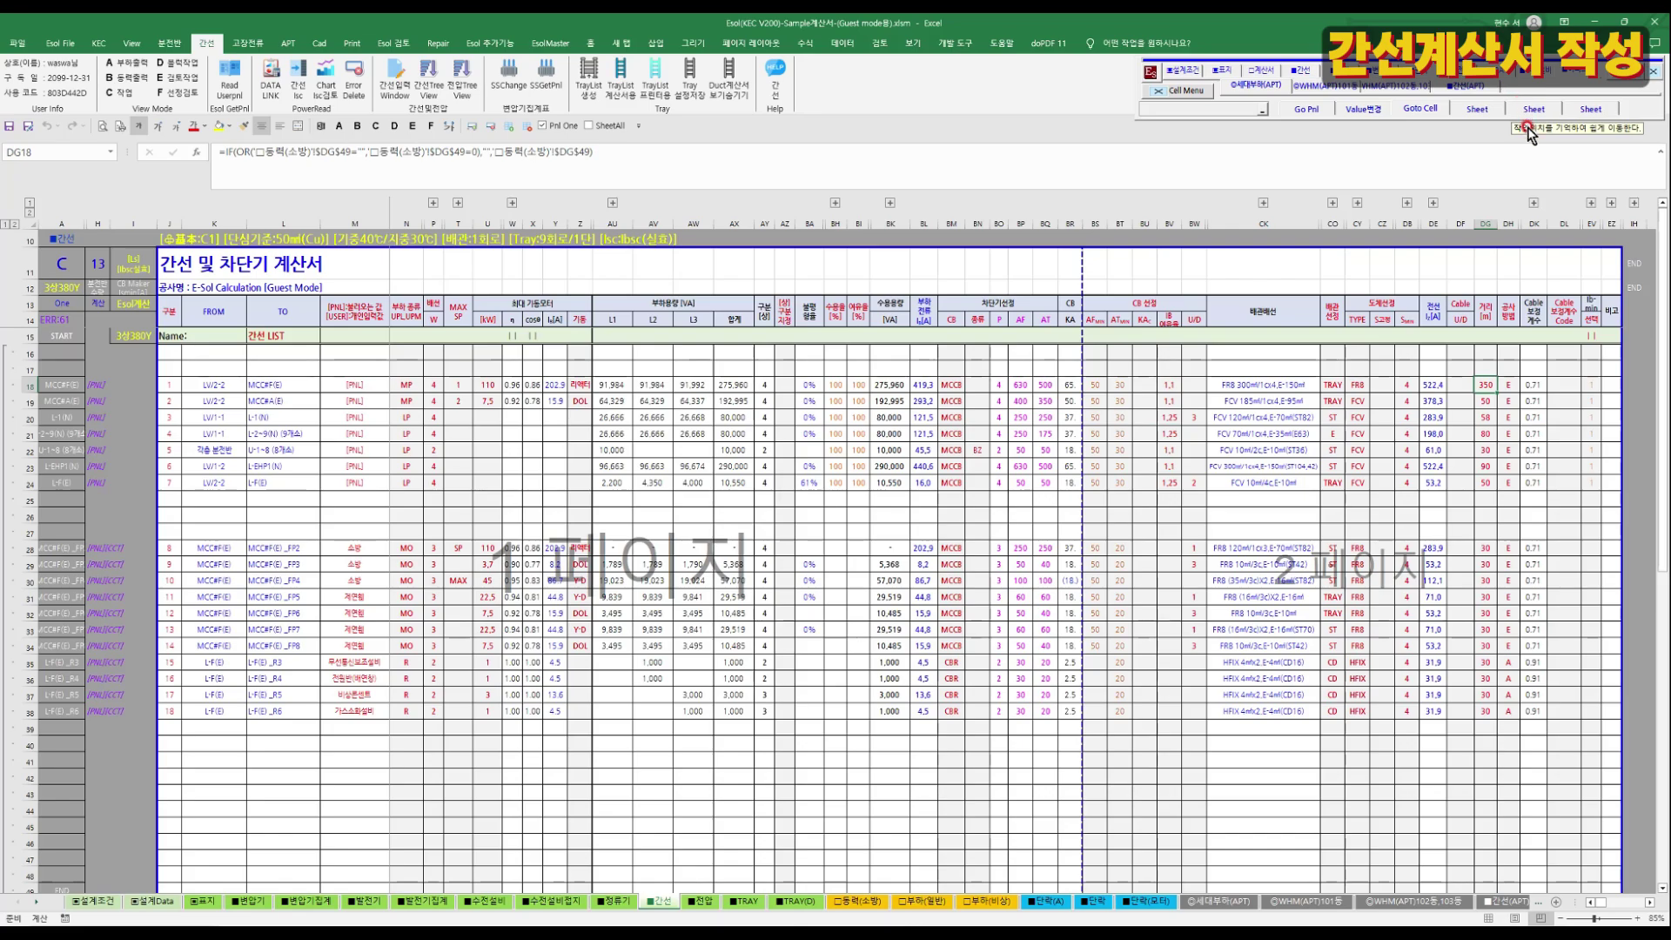
# Run the cable distance input change on the feeders in rows 18 to 24, confirming the existing distance for each one.
pyautogui.moveTo(1478, 383); pyautogui.dragTo(1485, 495)
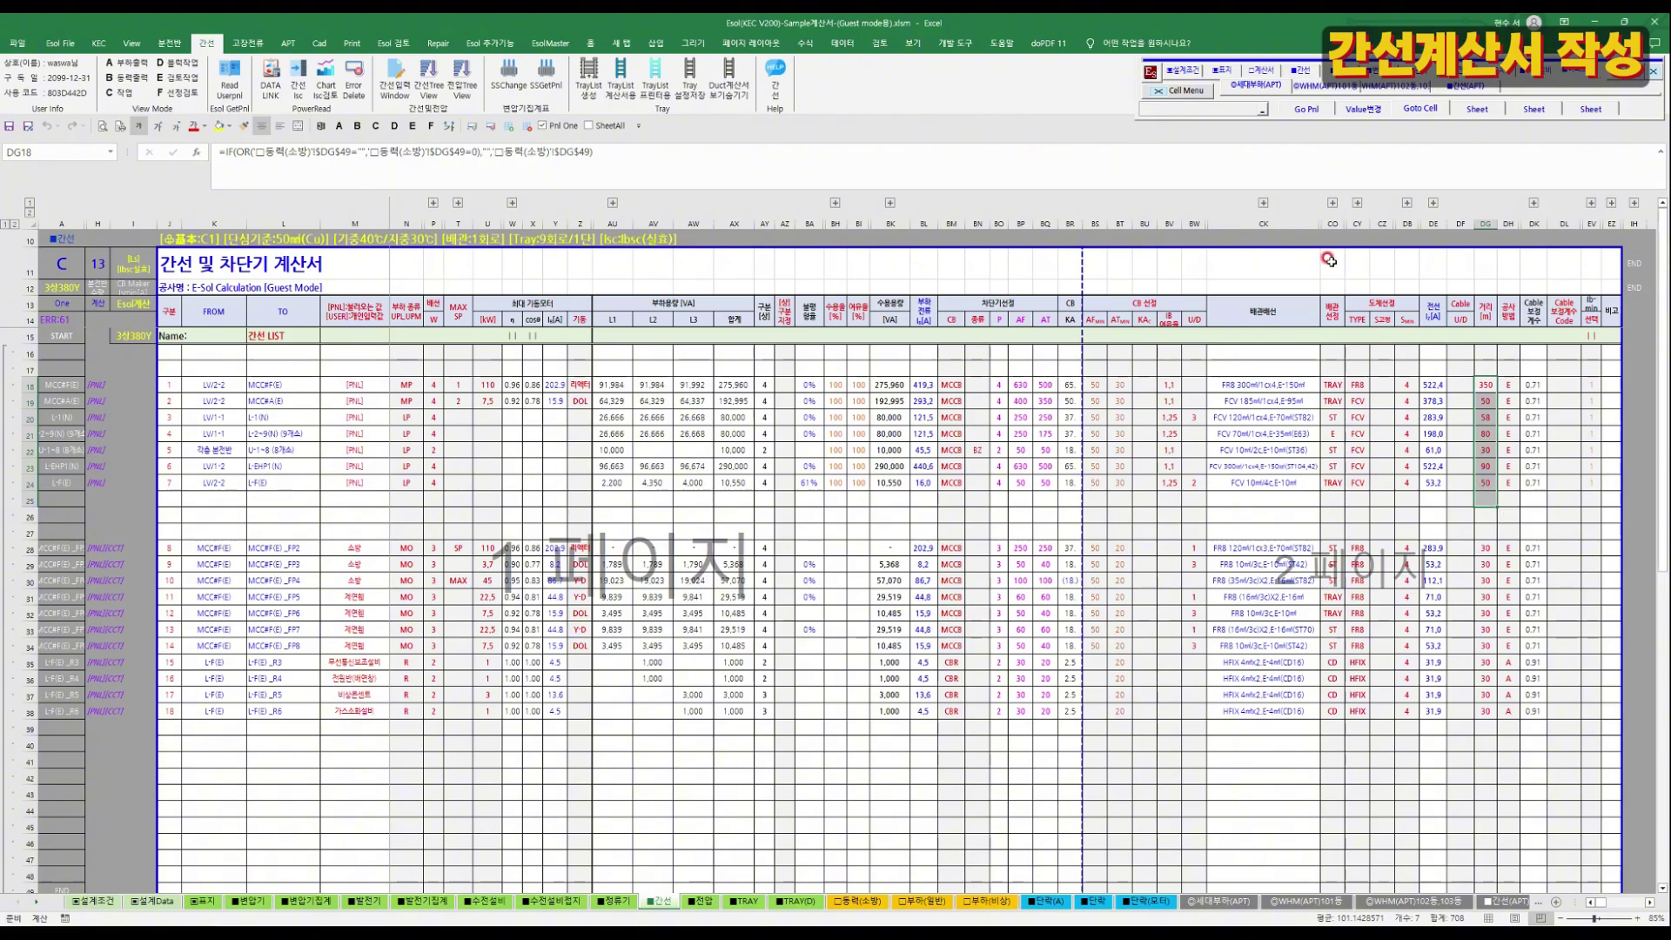
pyautogui.click(1189, 91)
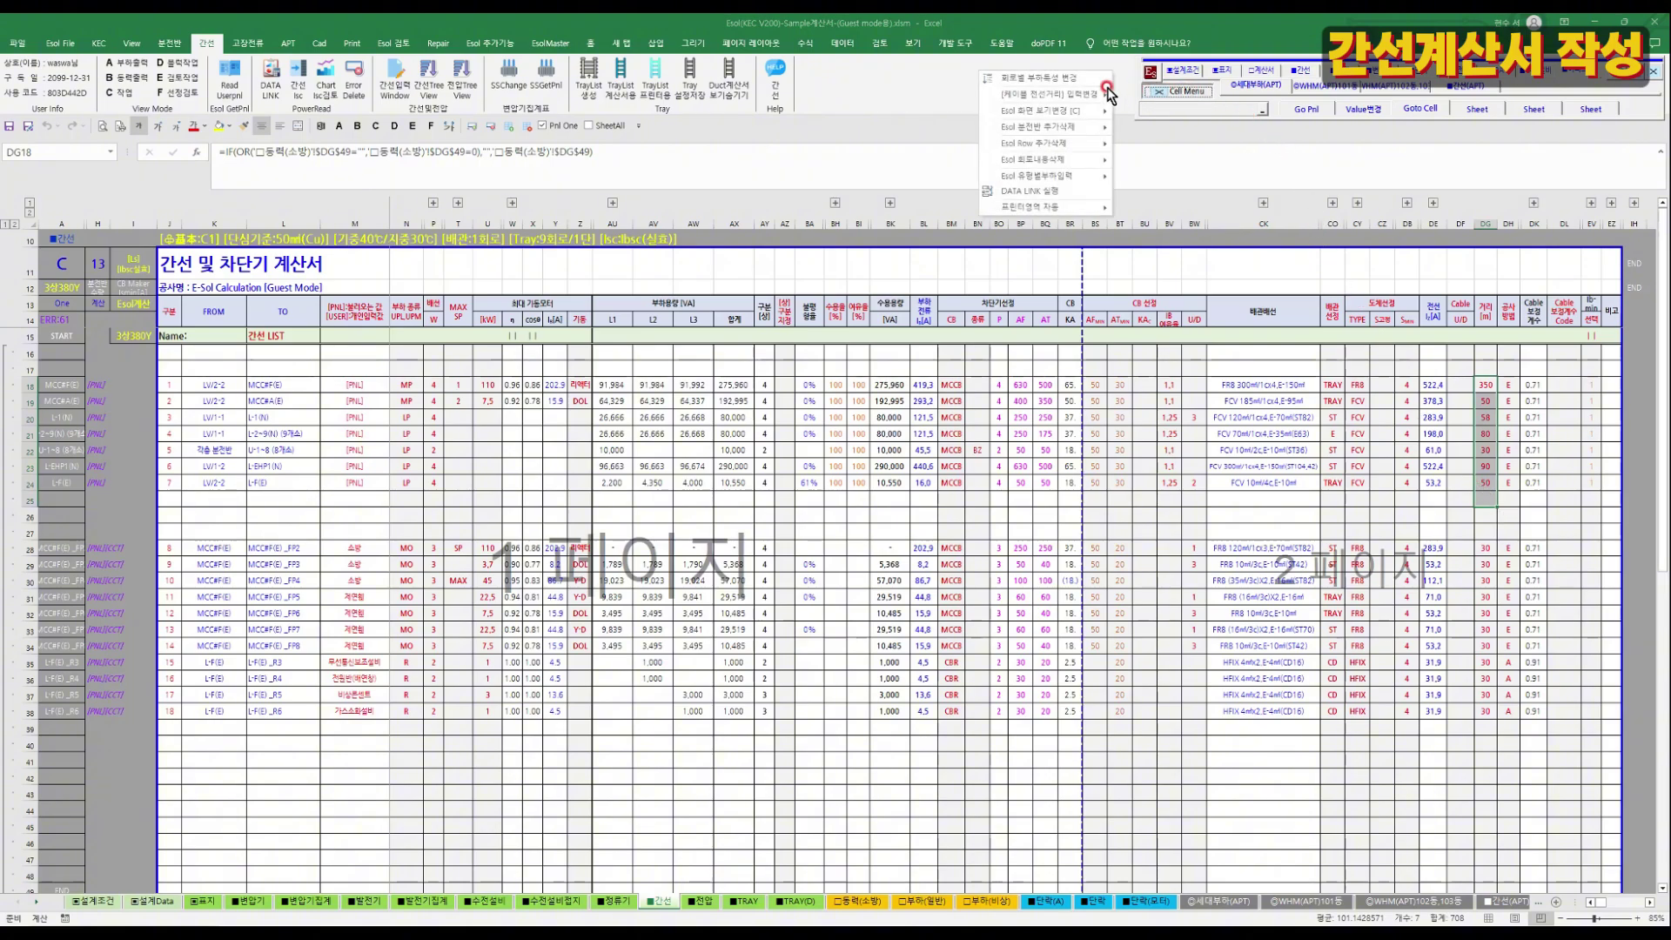
pyautogui.moveTo(1093, 93)
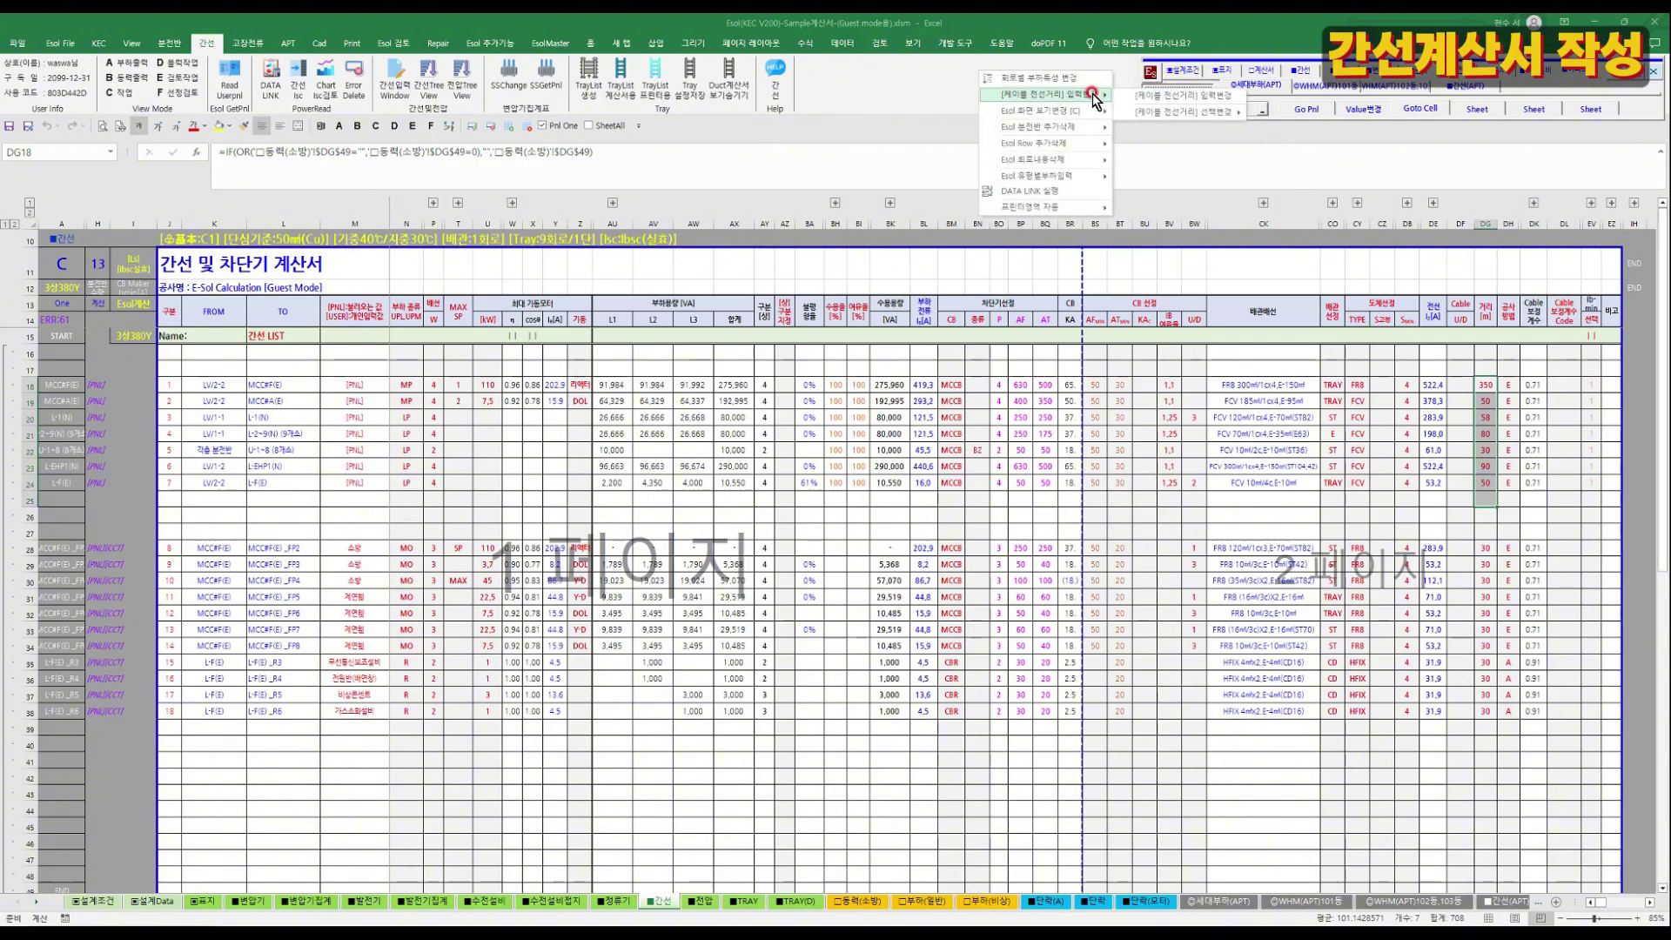
pyautogui.click(1169, 101)
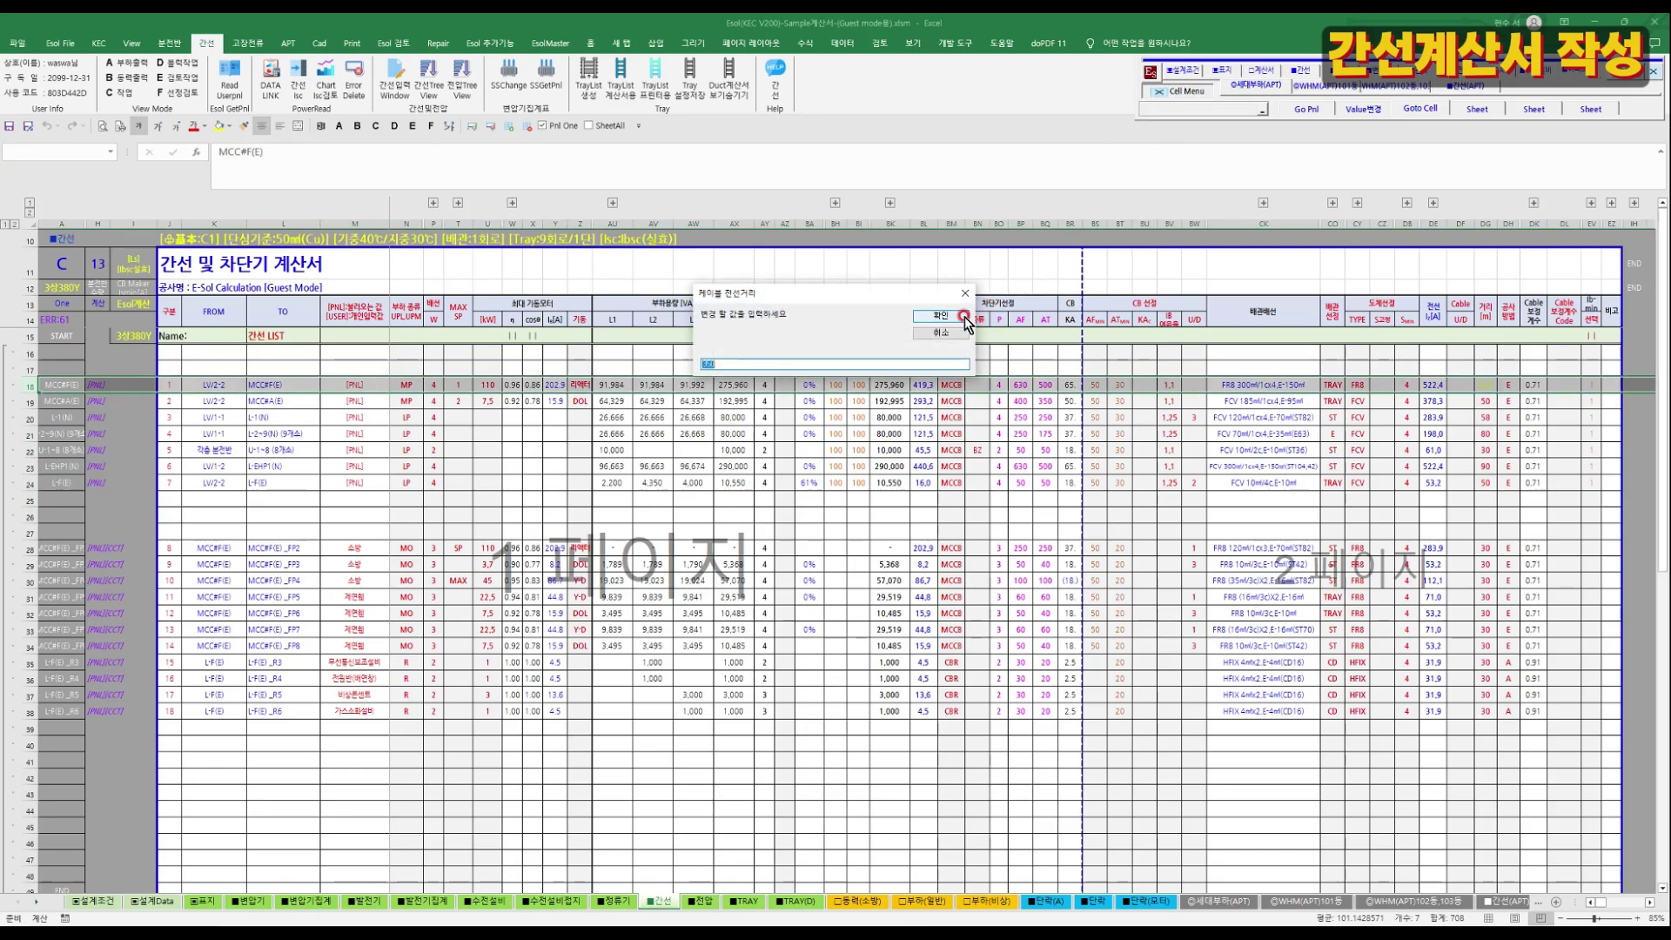
pyautogui.click(964, 317)
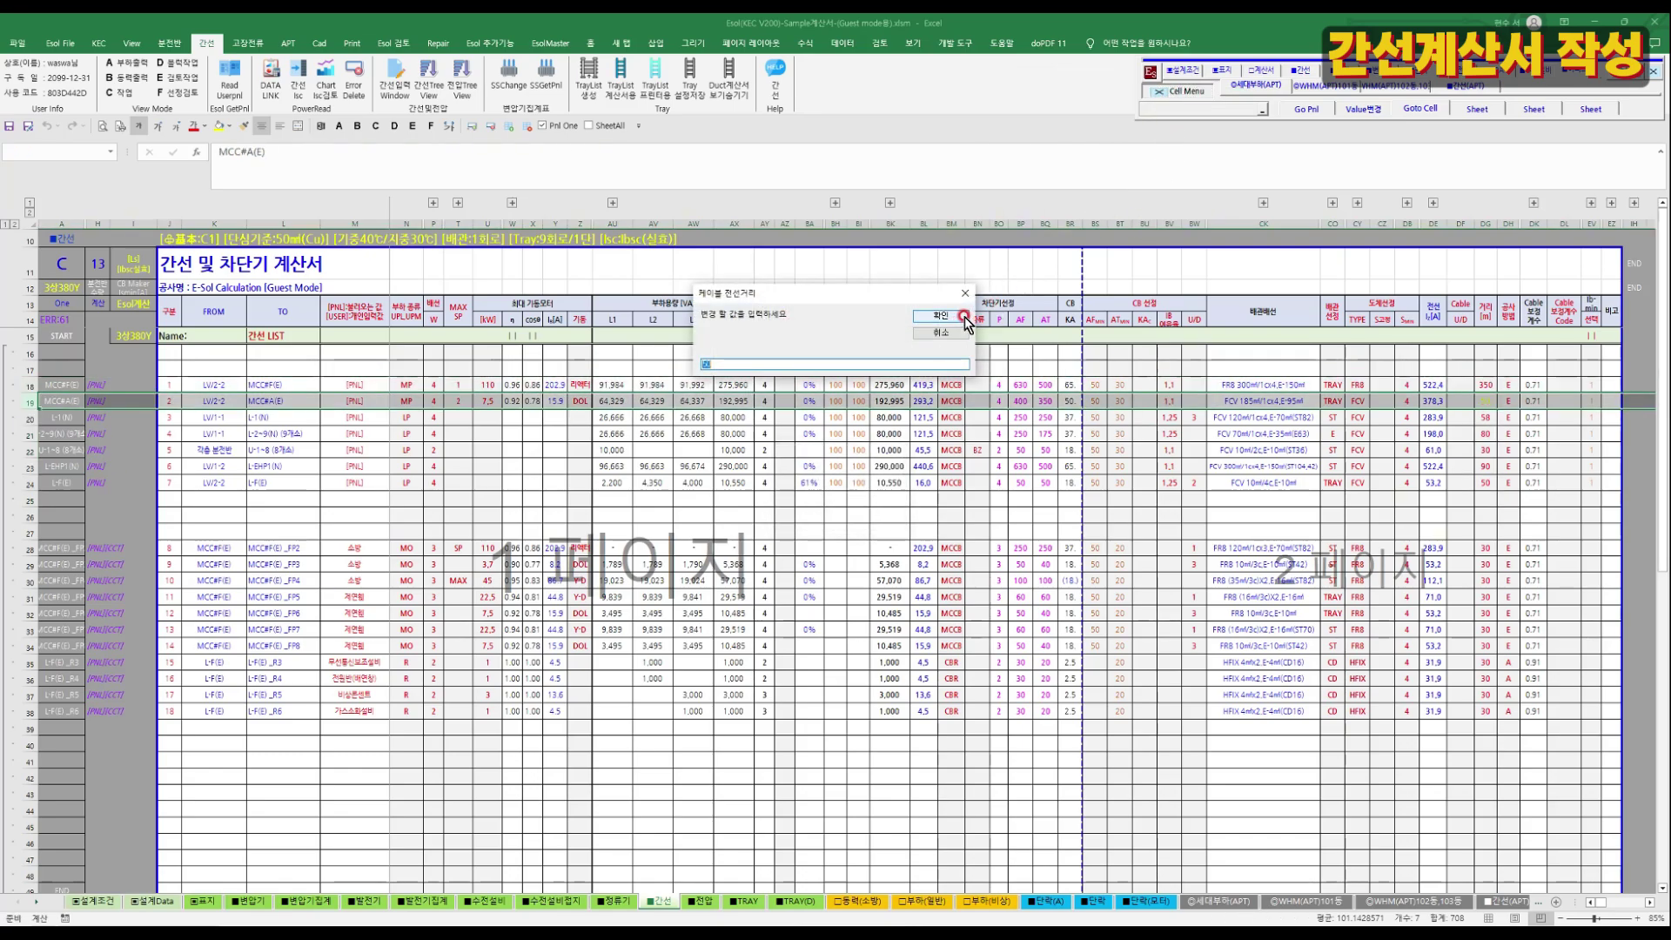
pyautogui.click(964, 317)
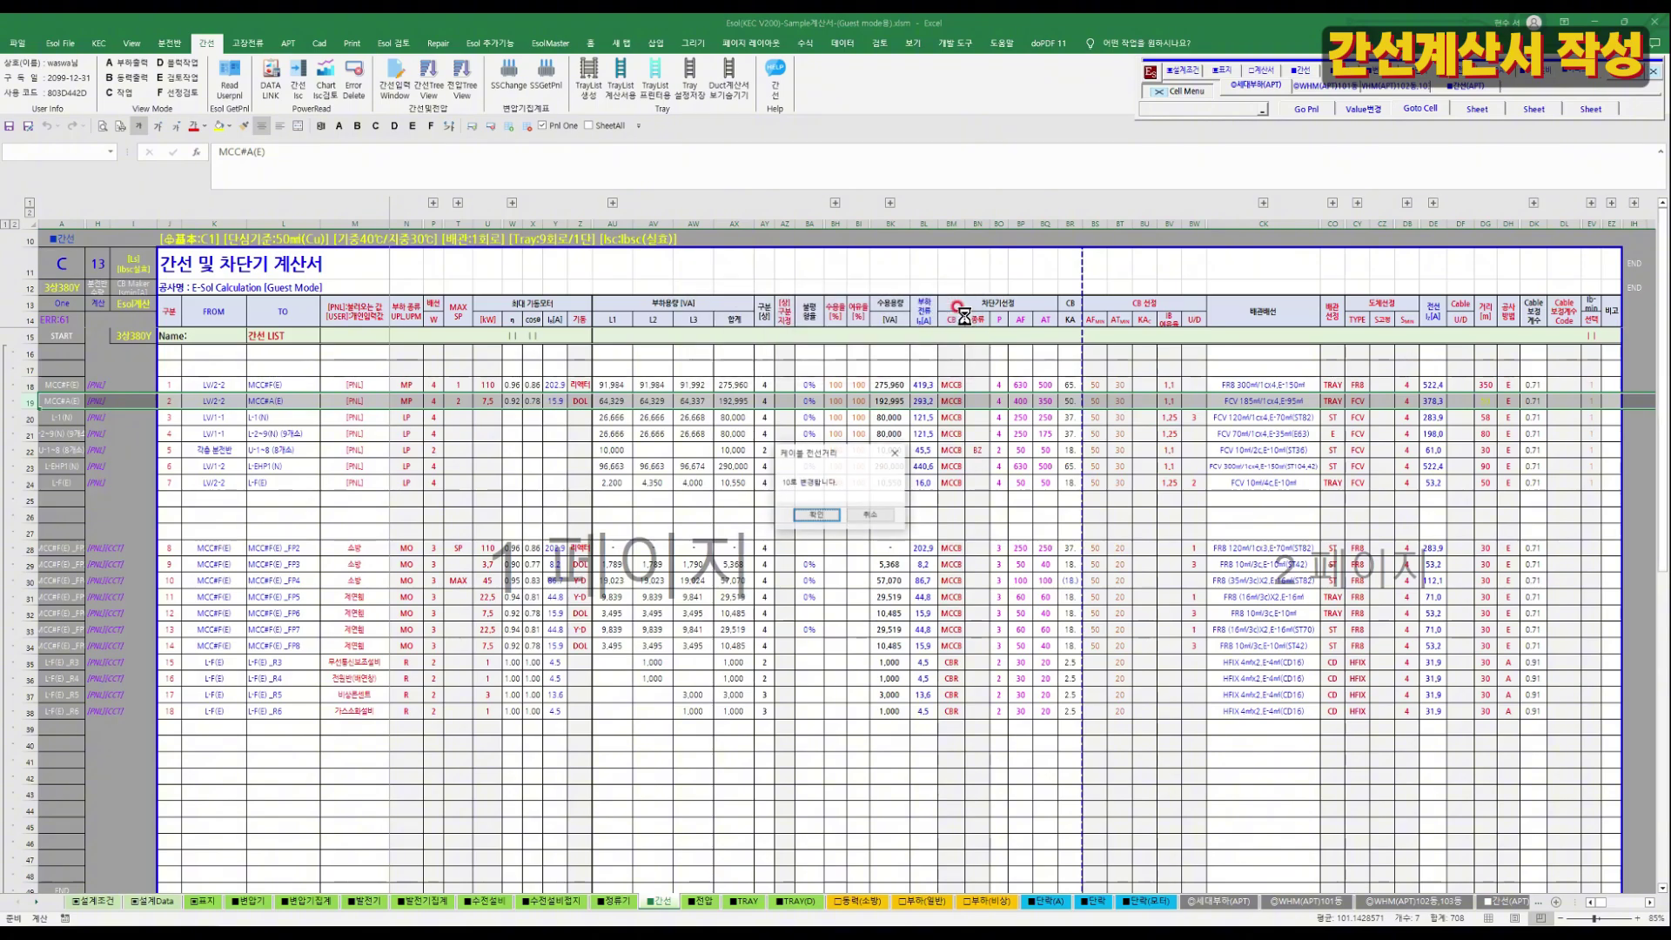
pyautogui.write('10')
pyautogui.click(964, 319)
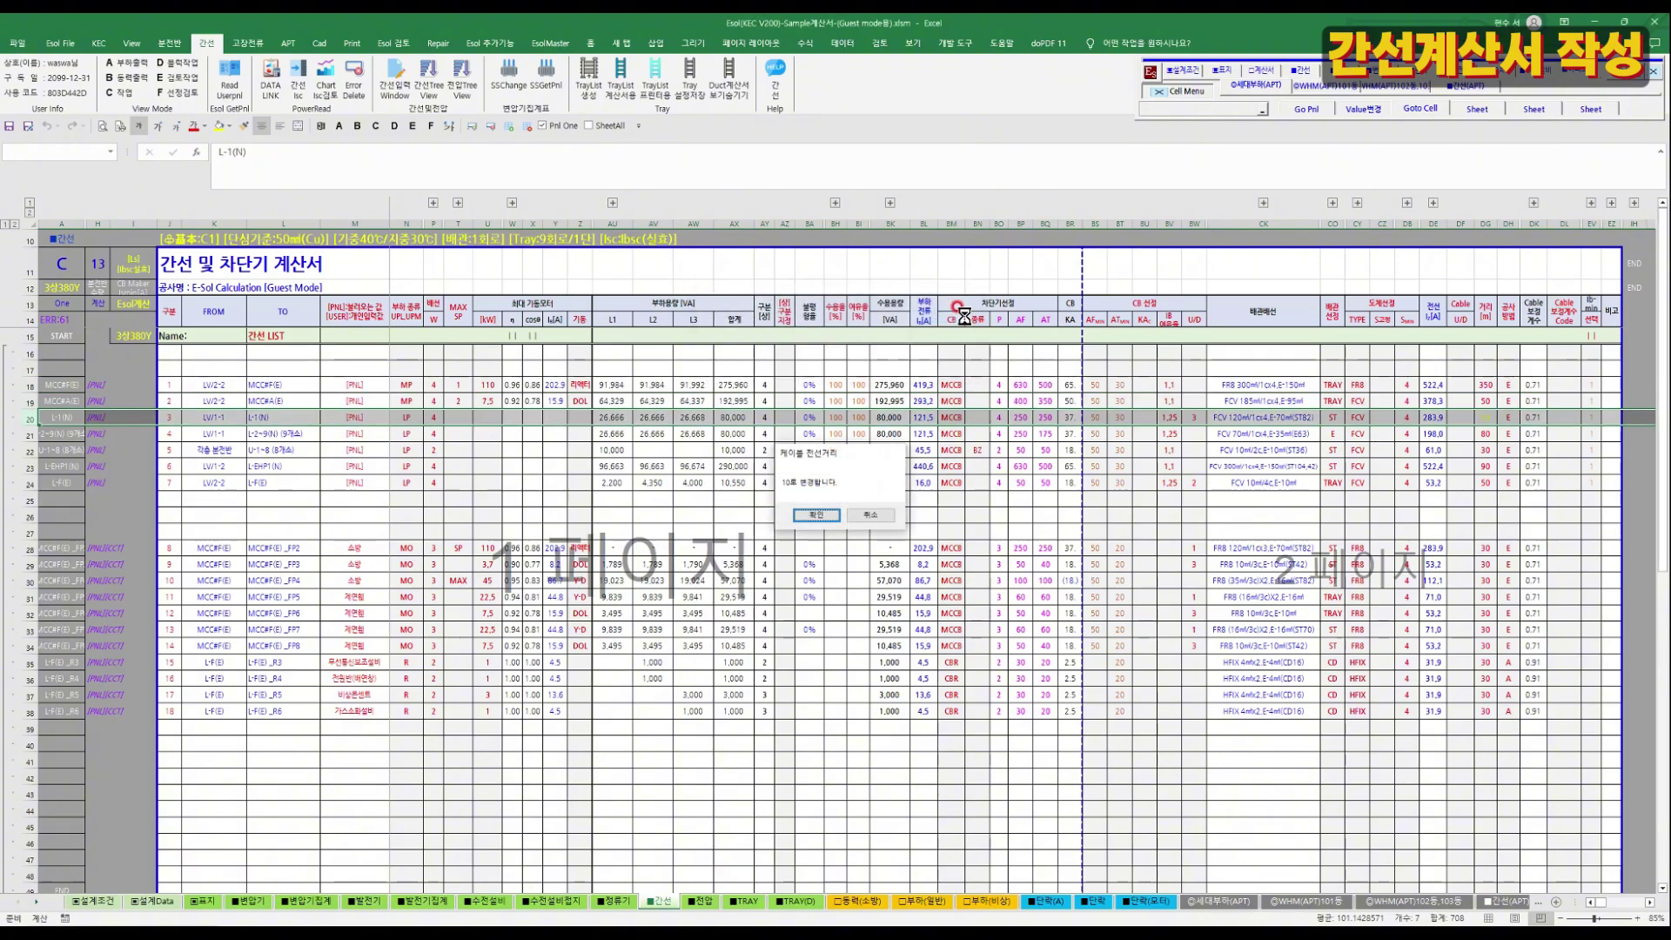
pyautogui.click(965, 316)
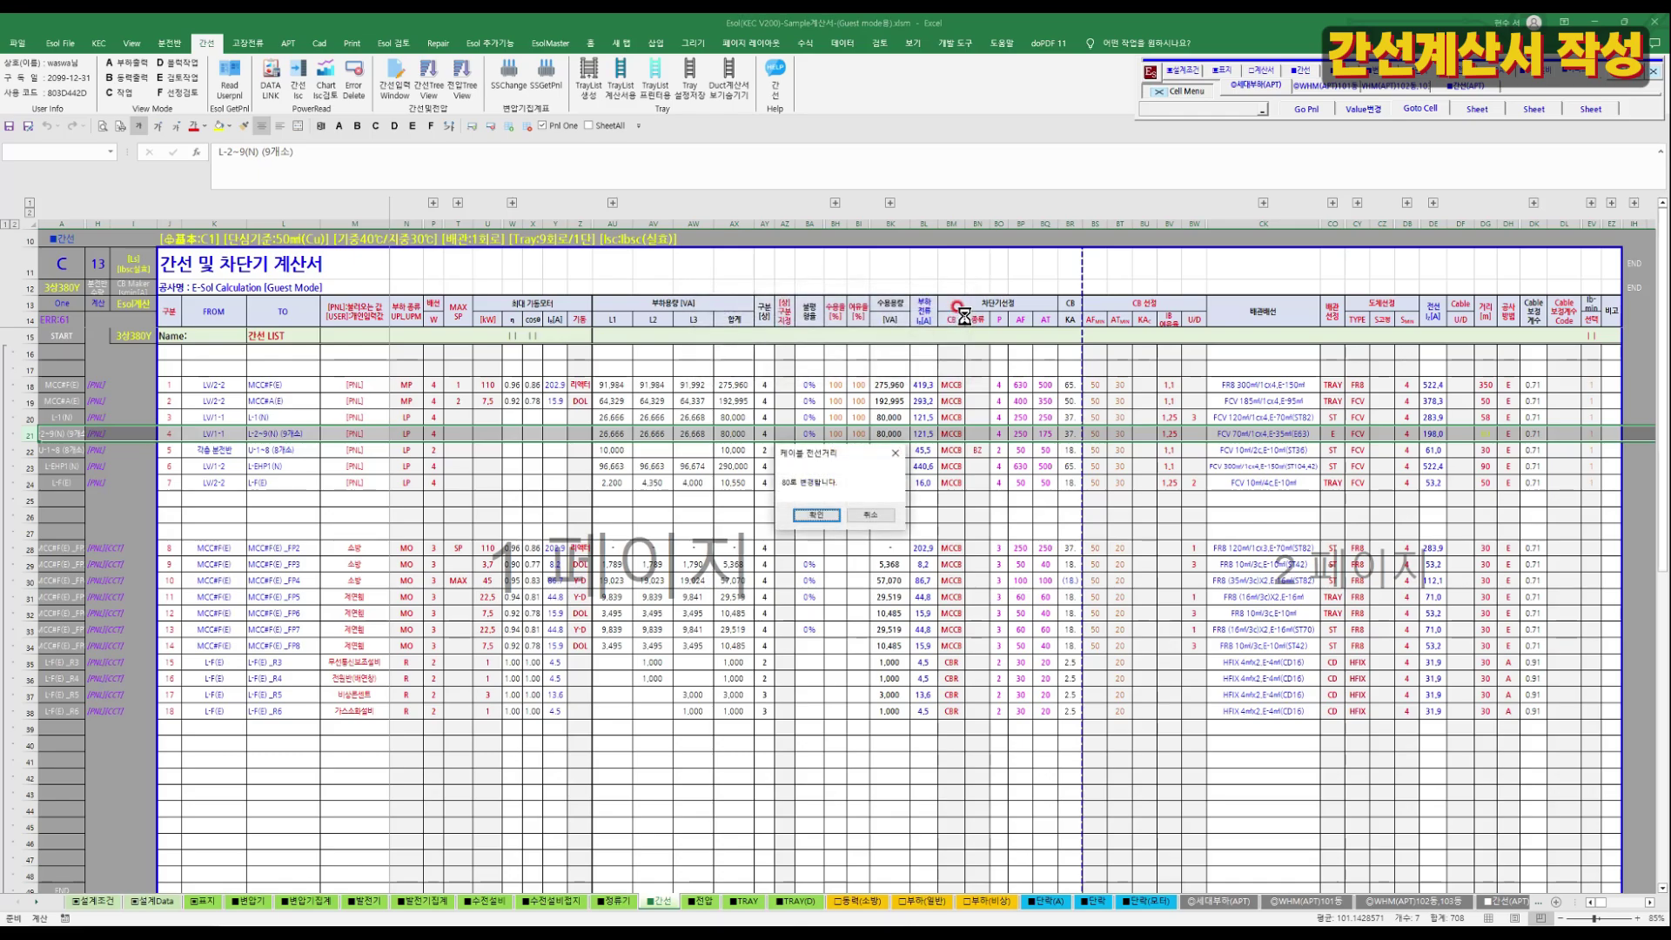
pyautogui.click(964, 317)
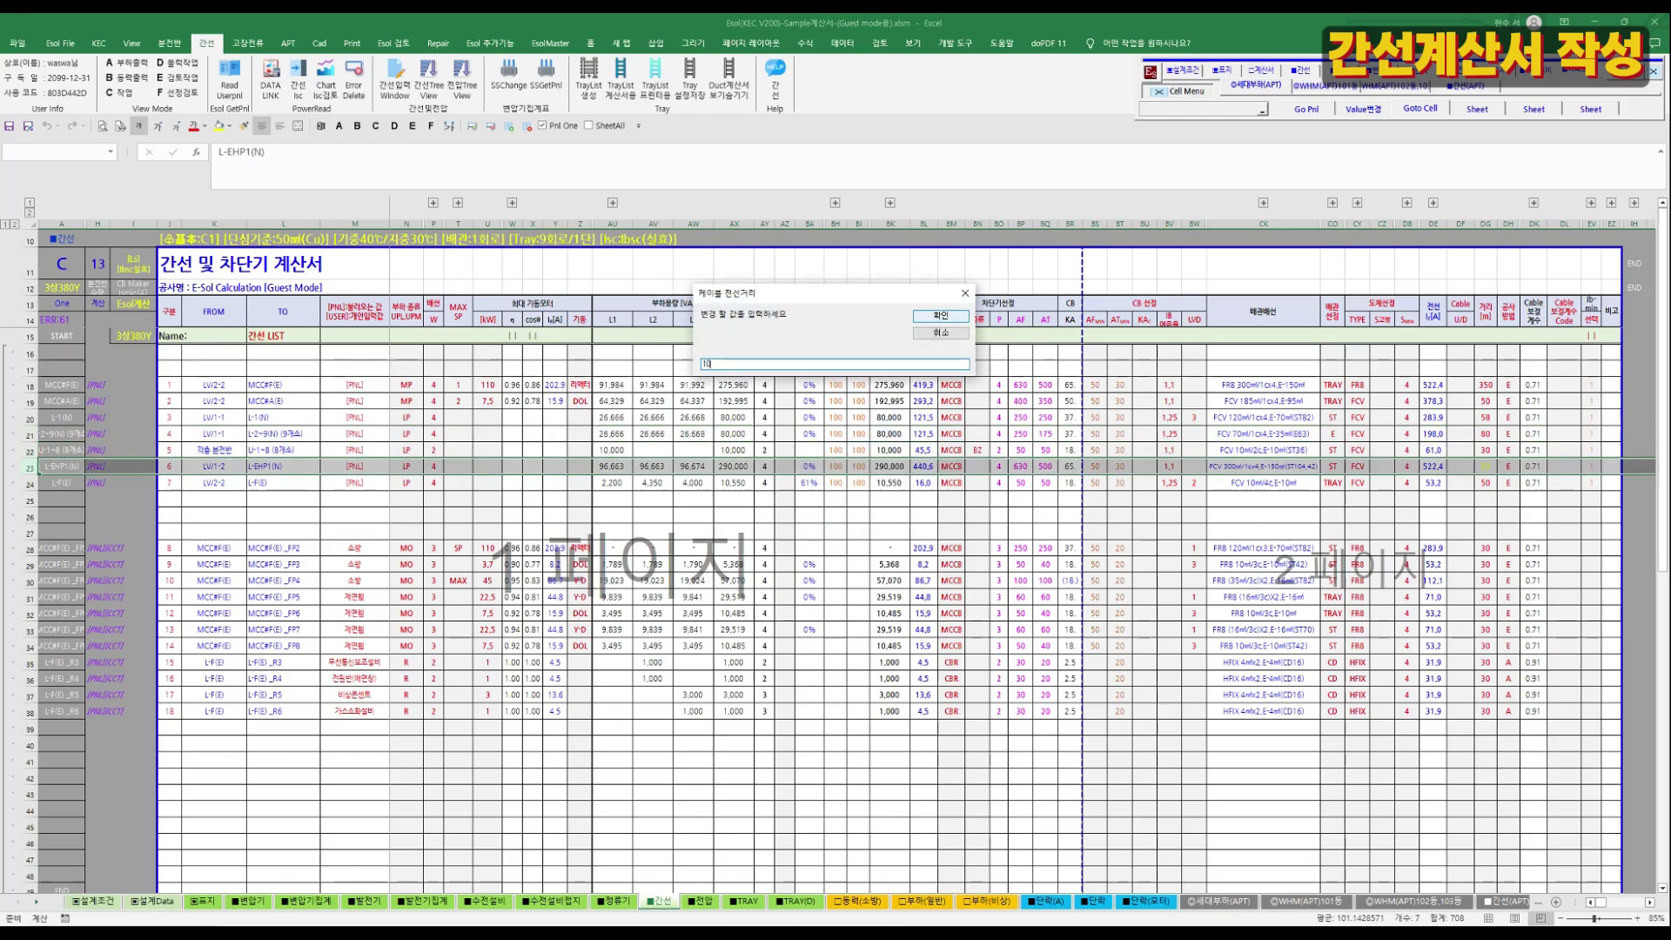
pyautogui.write('10')
pyautogui.click(964, 317)
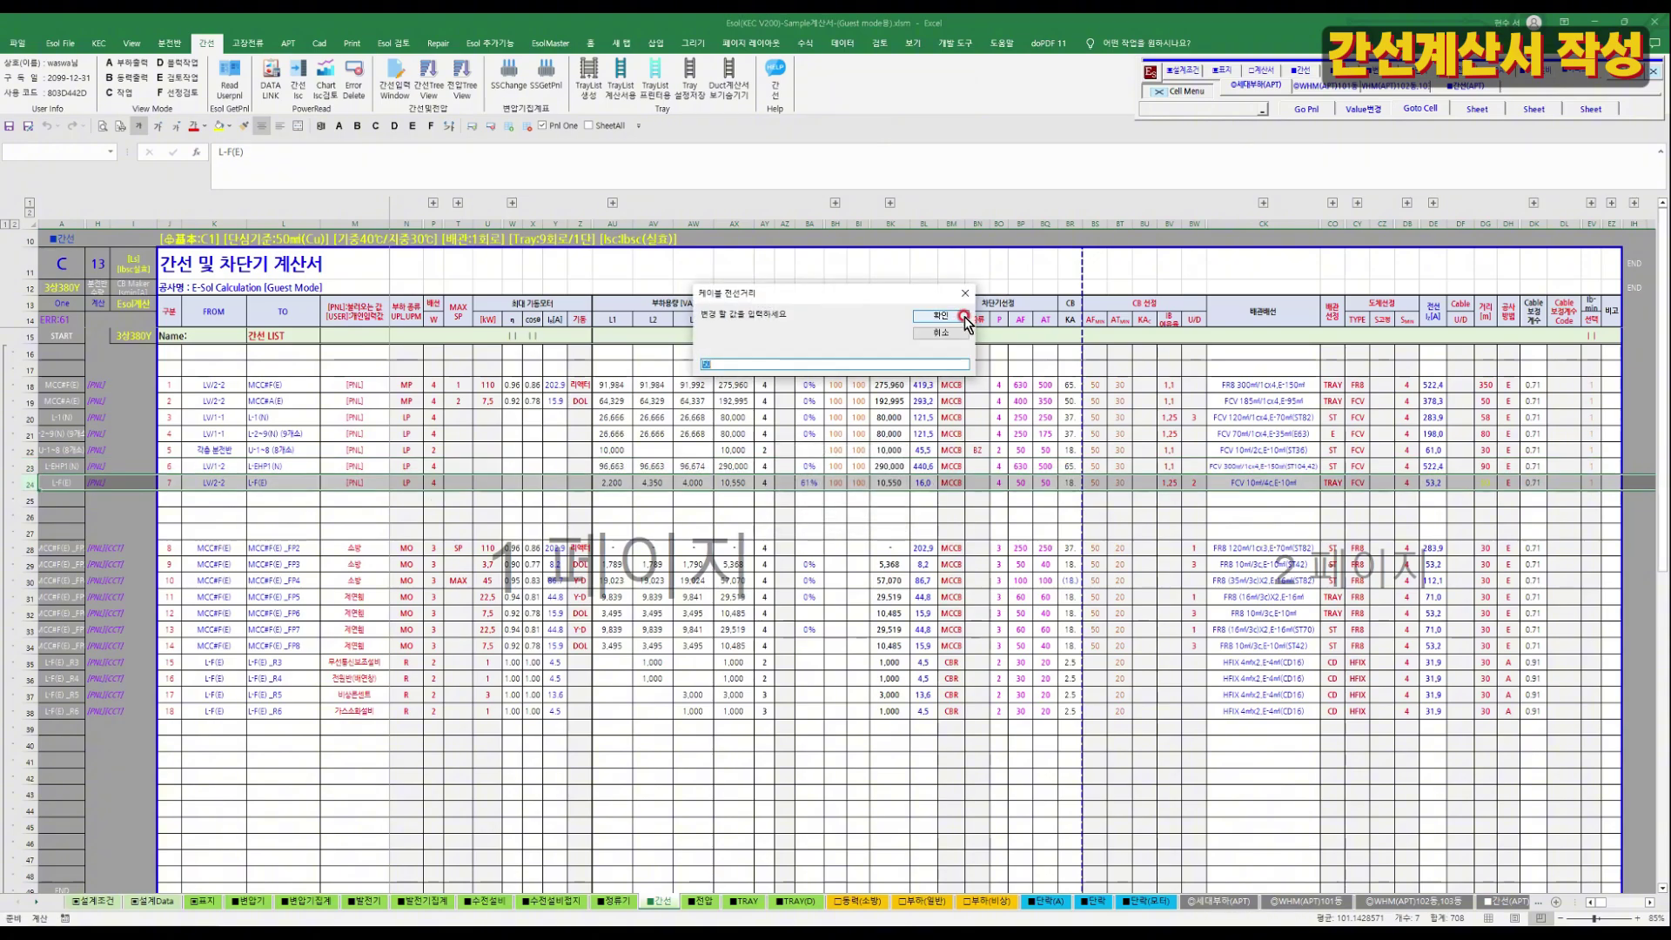
pyautogui.click(964, 317)
pyautogui.click(814, 512)
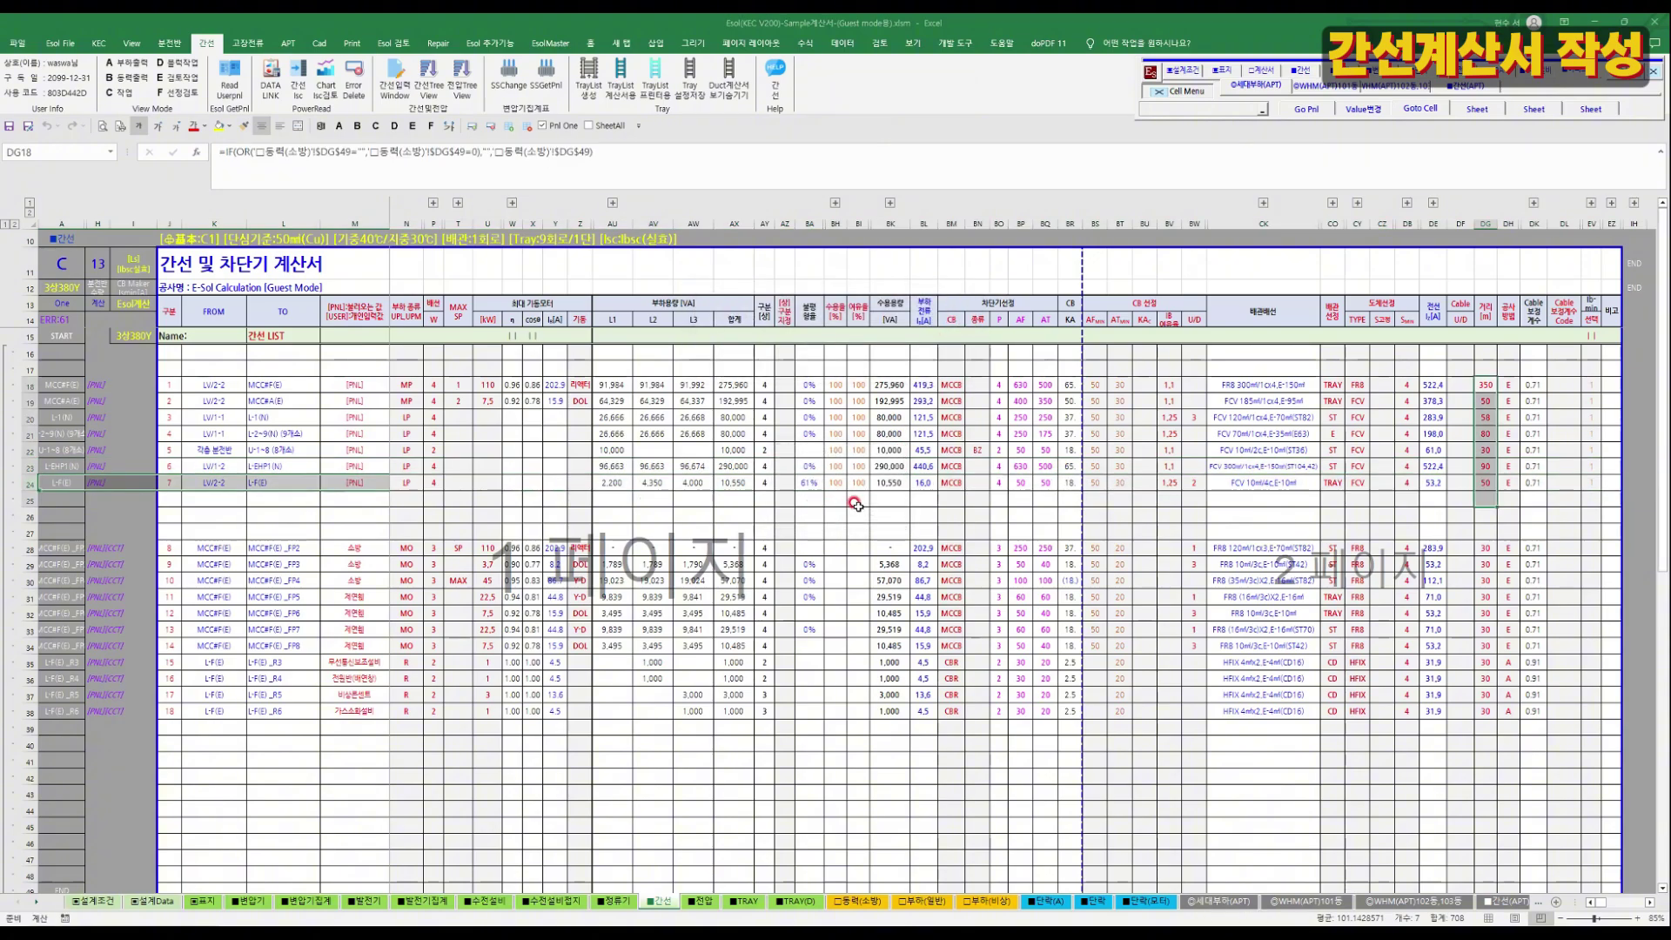
pyautogui.click(1149, 401)
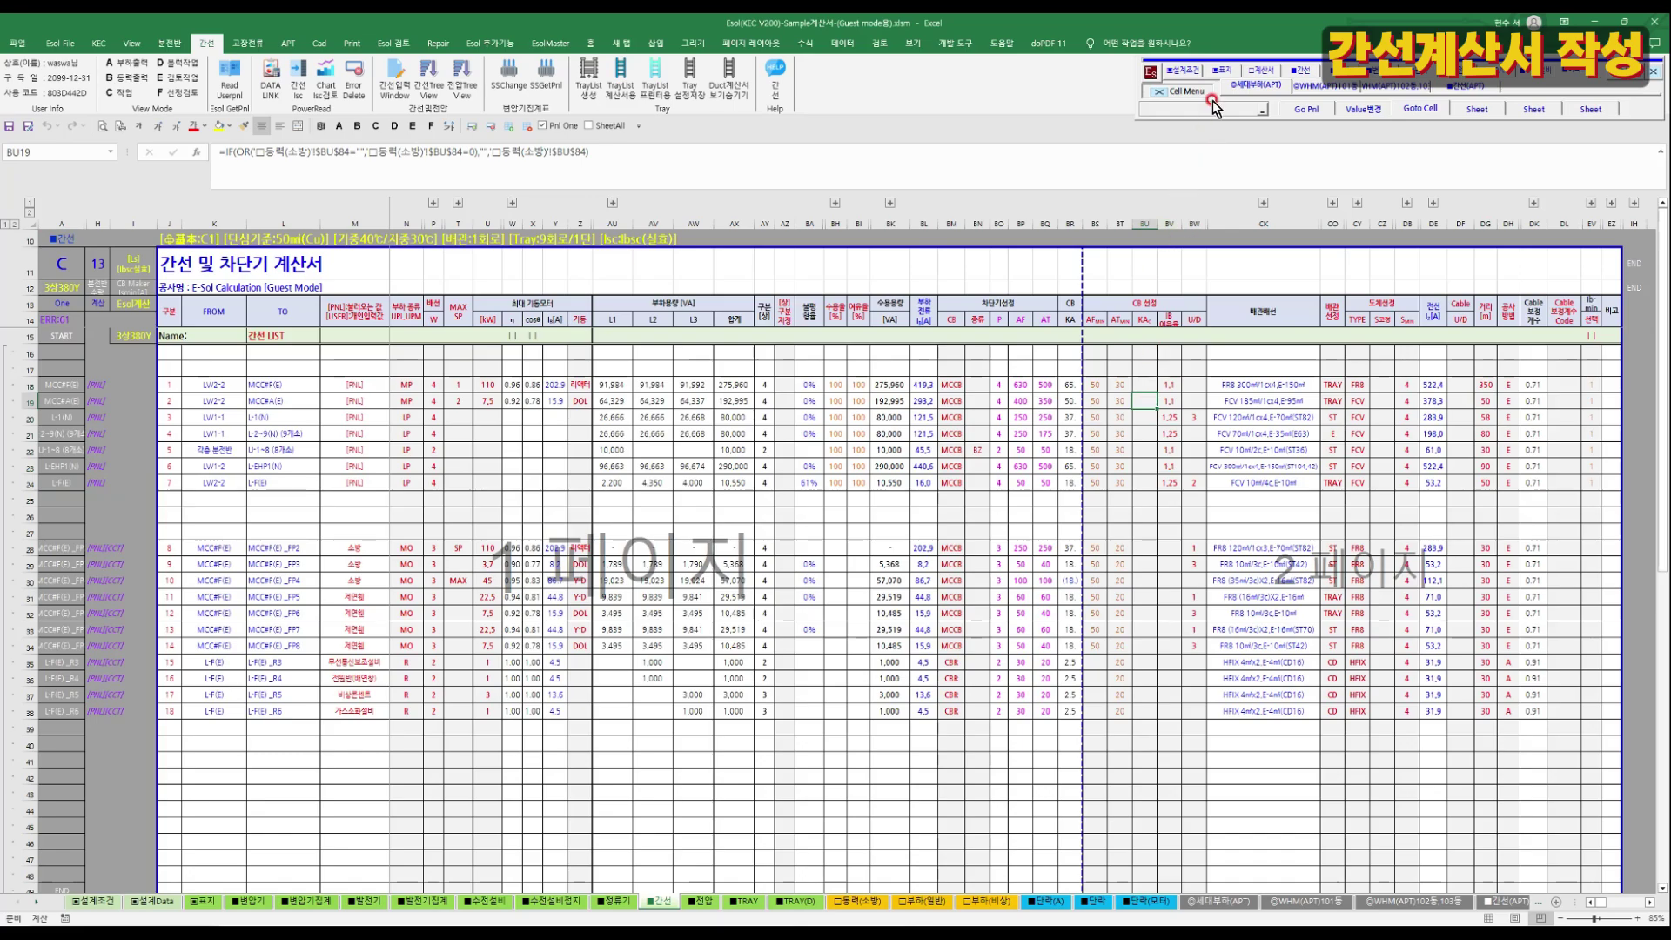
pyautogui.click(1183, 91)
pyautogui.click(1314, 433)
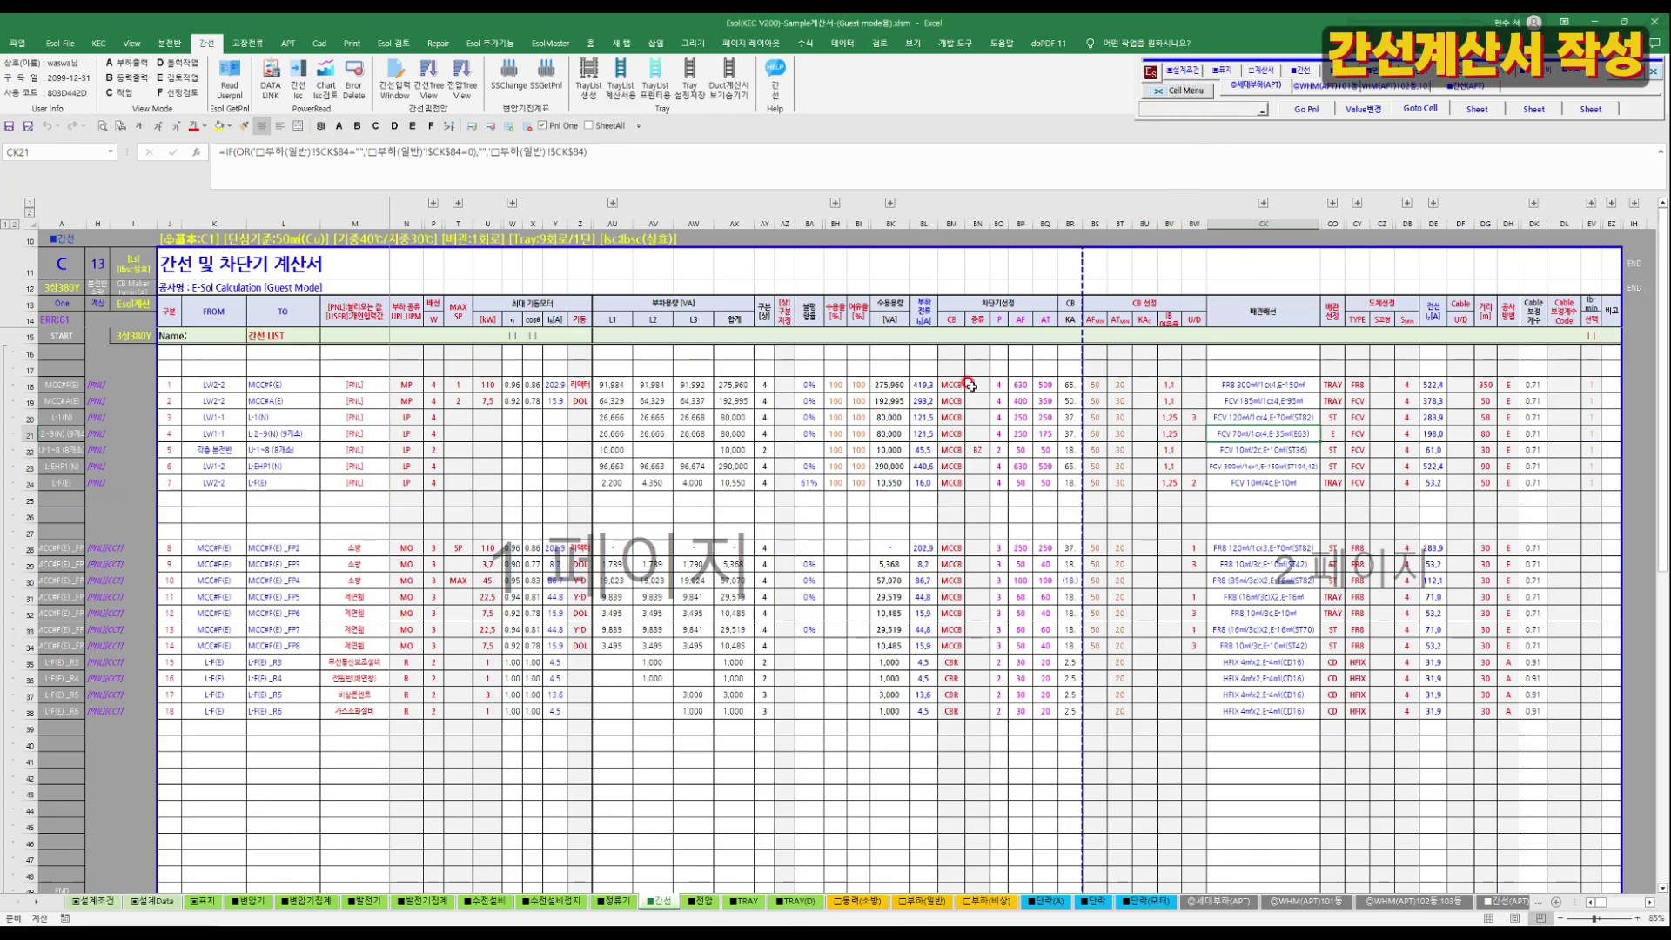